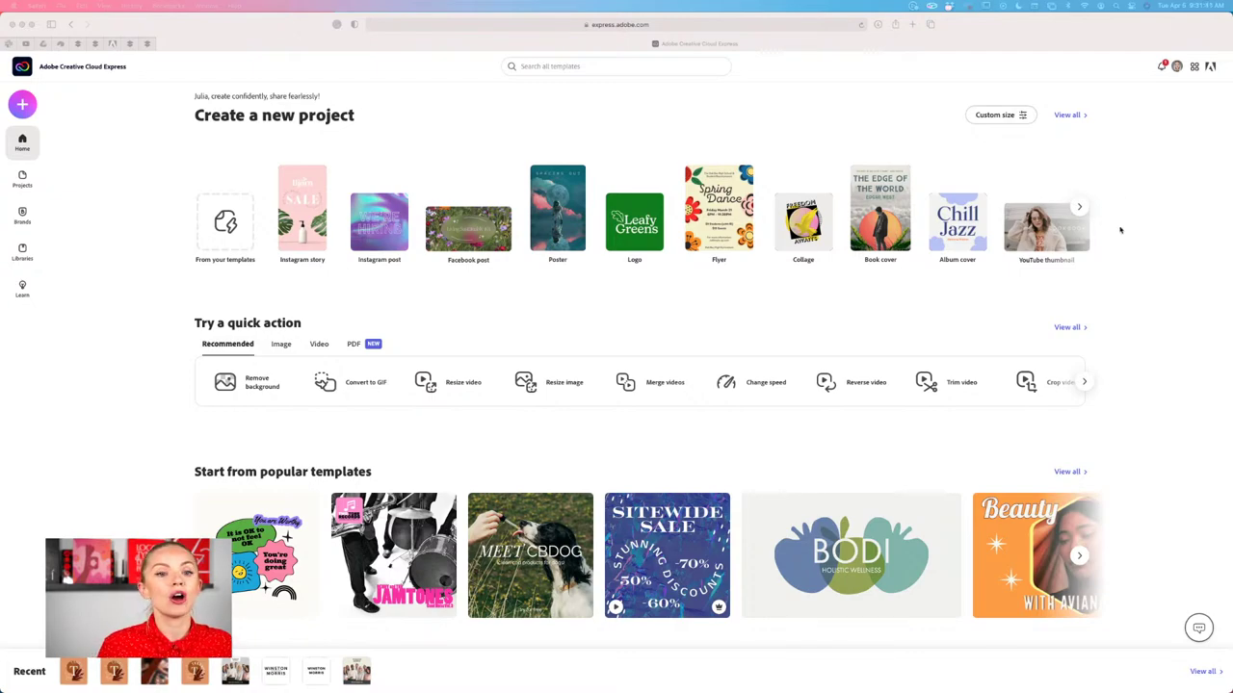
Browse the home page's template categories, from popular templates and Instagram stories to trending backgrounds and Facebook posts.
{"action": "scroll", "coordinate": [1115, 240], "scroll_direction": "down", "scroll_amount": 5}
{"action": "scroll", "coordinate": [1123, 199], "scroll_direction": "up", "scroll_amount": 5}
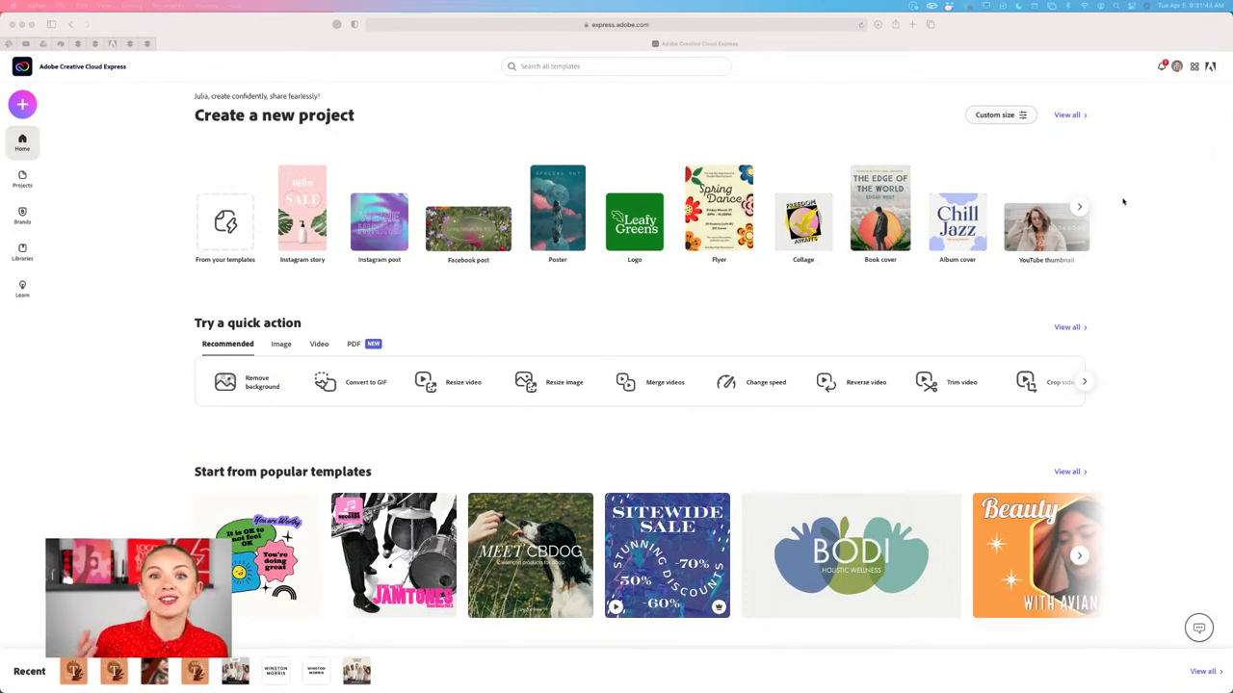
{"action": "scroll", "coordinate": [1122, 201], "scroll_direction": "down", "scroll_amount": 5}
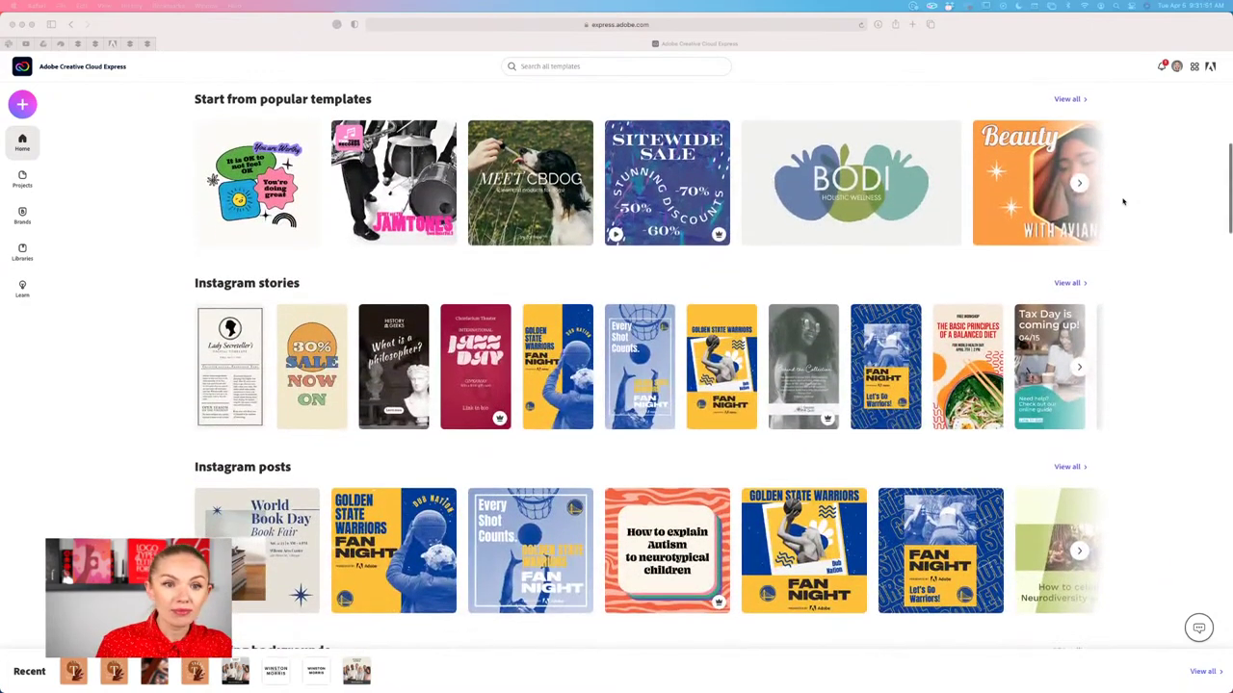
{"action": "scroll", "coordinate": [1123, 201], "scroll_direction": "up", "scroll_amount": 1}
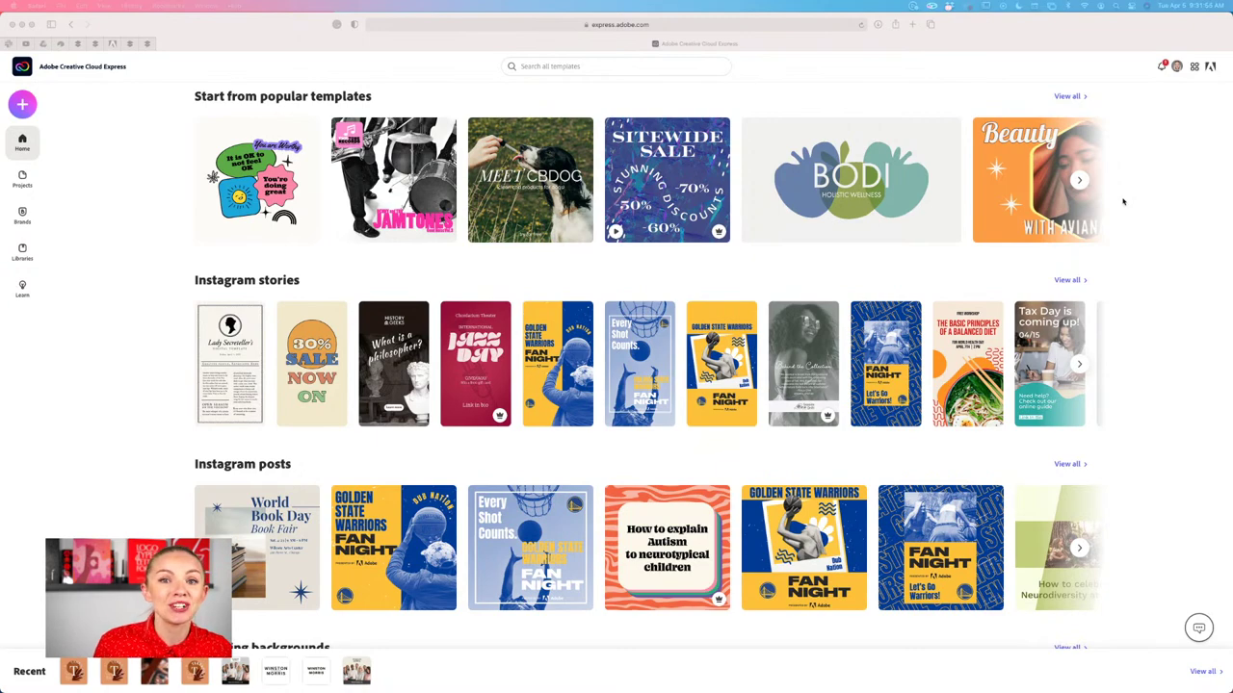
{"action": "scroll", "coordinate": [1123, 202], "scroll_direction": "down", "scroll_amount": 4}
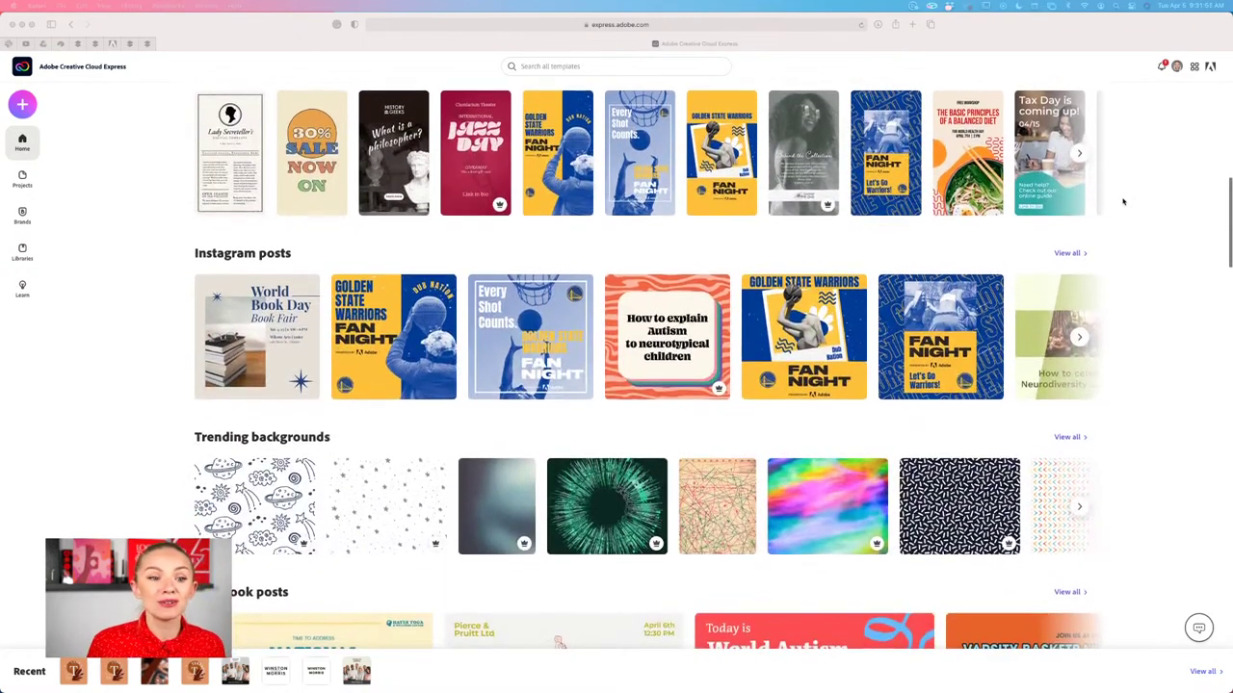
{"action": "scroll", "coordinate": [1123, 201], "scroll_direction": "down", "scroll_amount": 1}
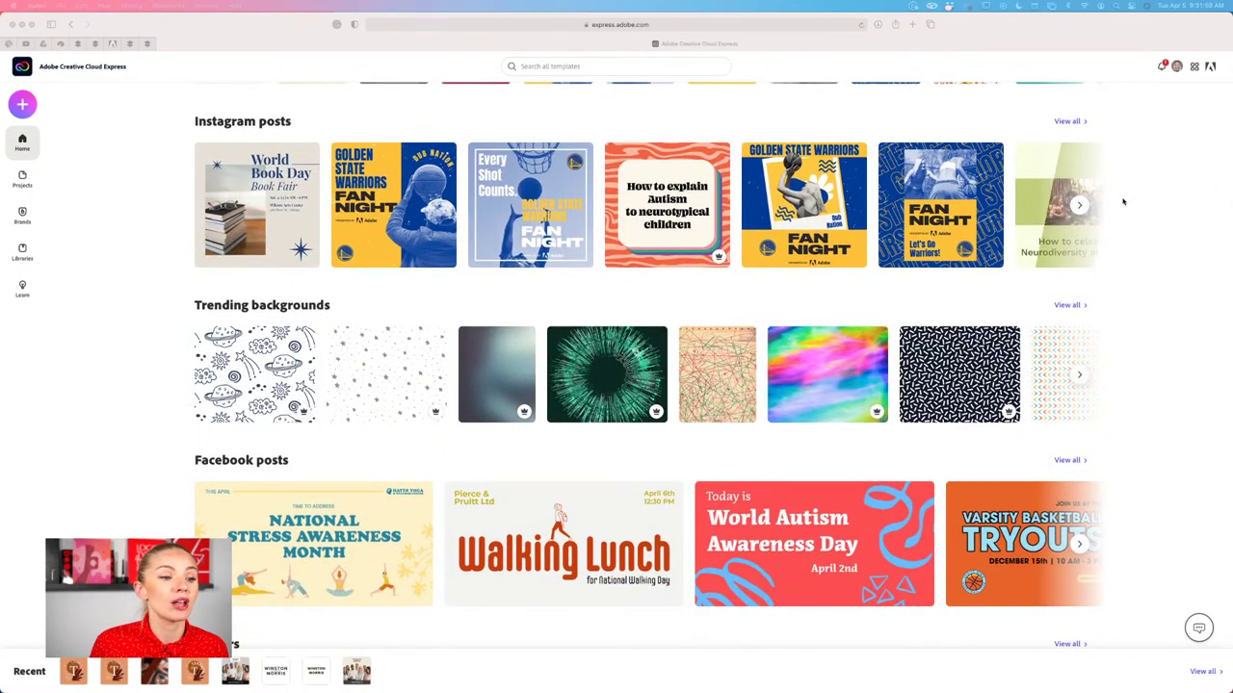
{"action": "scroll", "coordinate": [1123, 202], "scroll_direction": "down", "scroll_amount": 2}
{"action": "scroll", "coordinate": [1122, 201], "scroll_direction": "up", "scroll_amount": 6}
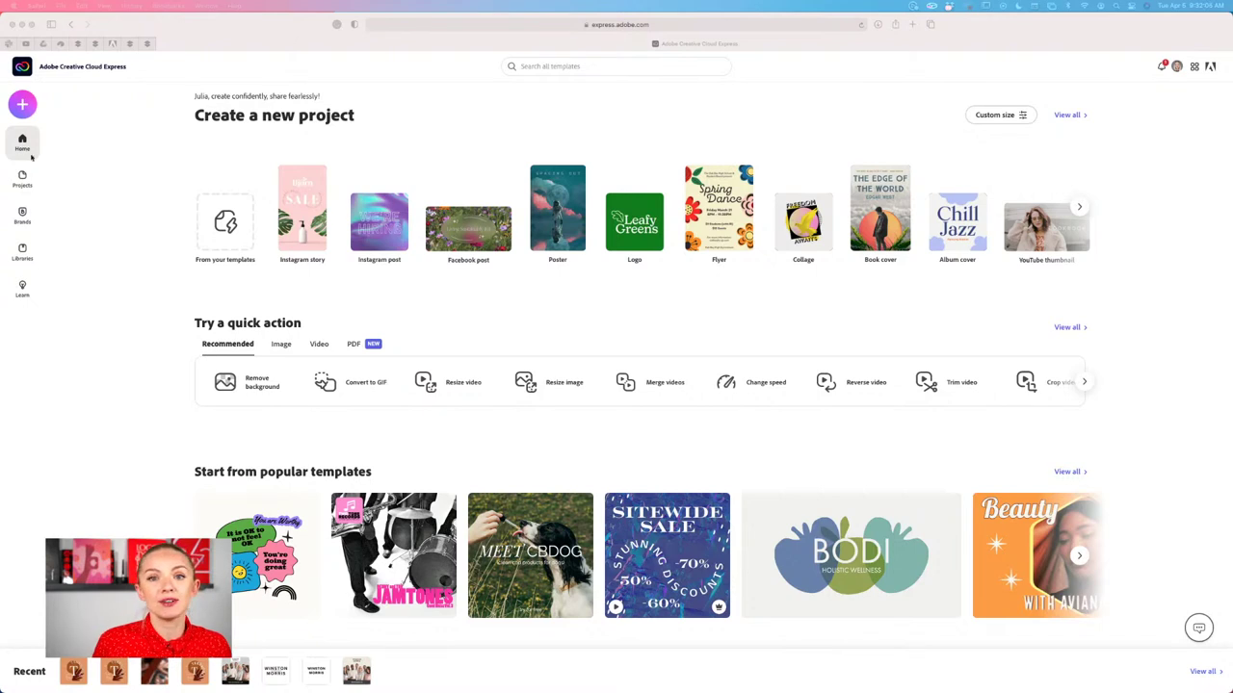
Create a new custom size graphic 3360 px wide and 840 px high.
{"action": "left_click", "coordinate": [23, 106]}
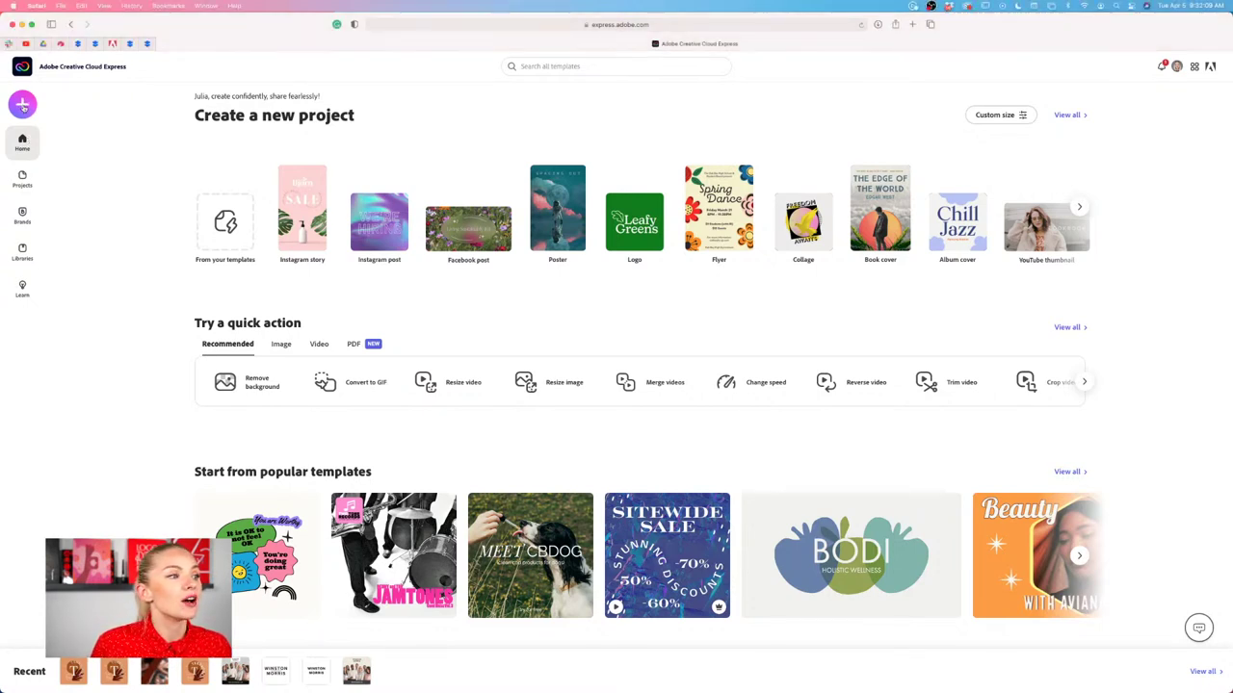
{"action": "left_click", "coordinate": [23, 106]}
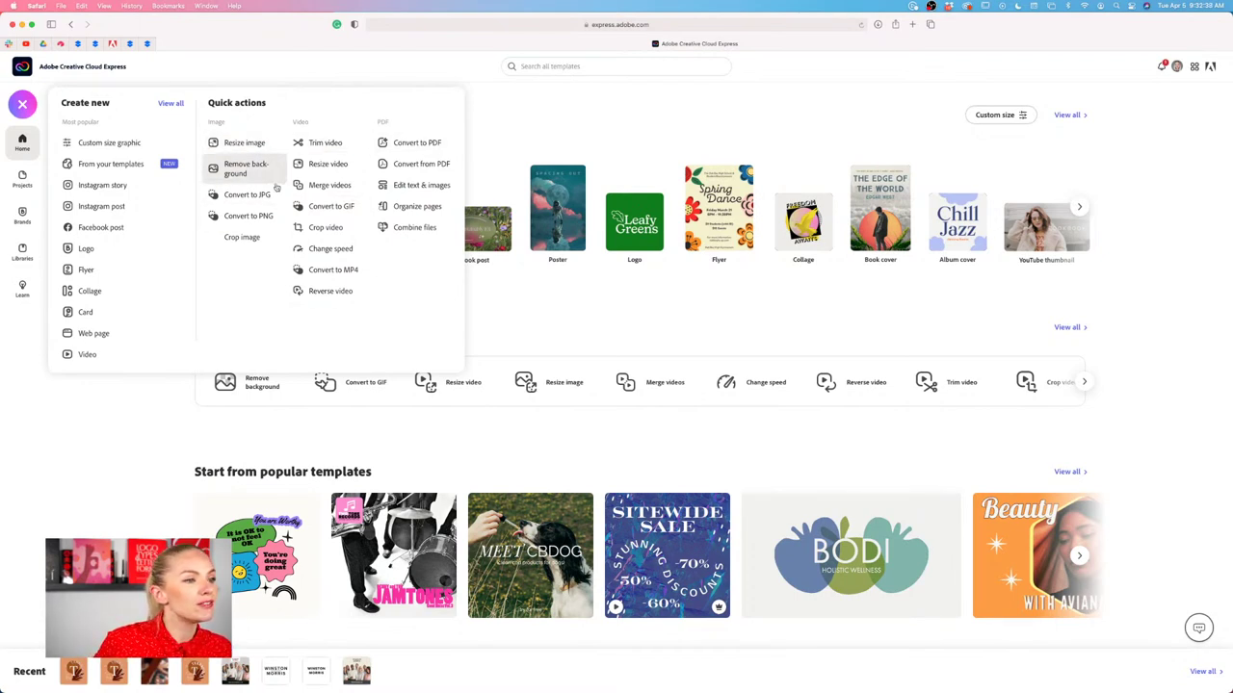
{"action": "left_click", "coordinate": [122, 144]}
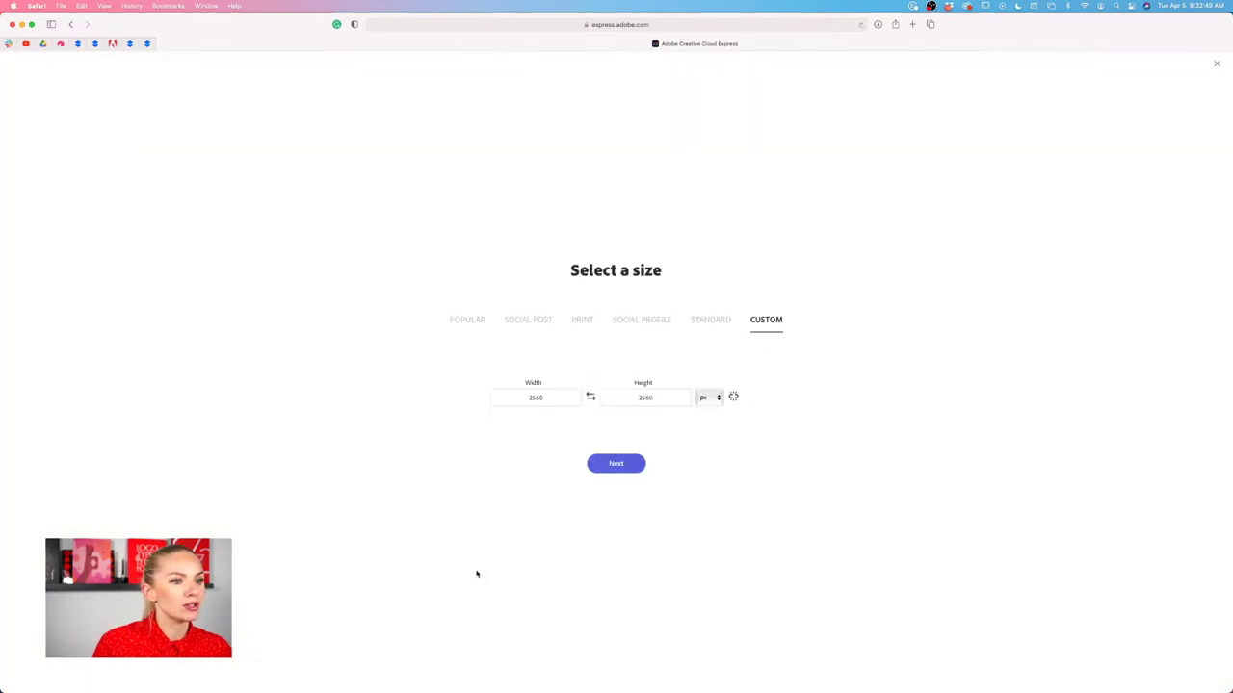
{"action": "double_click", "coordinate": [558, 395]}
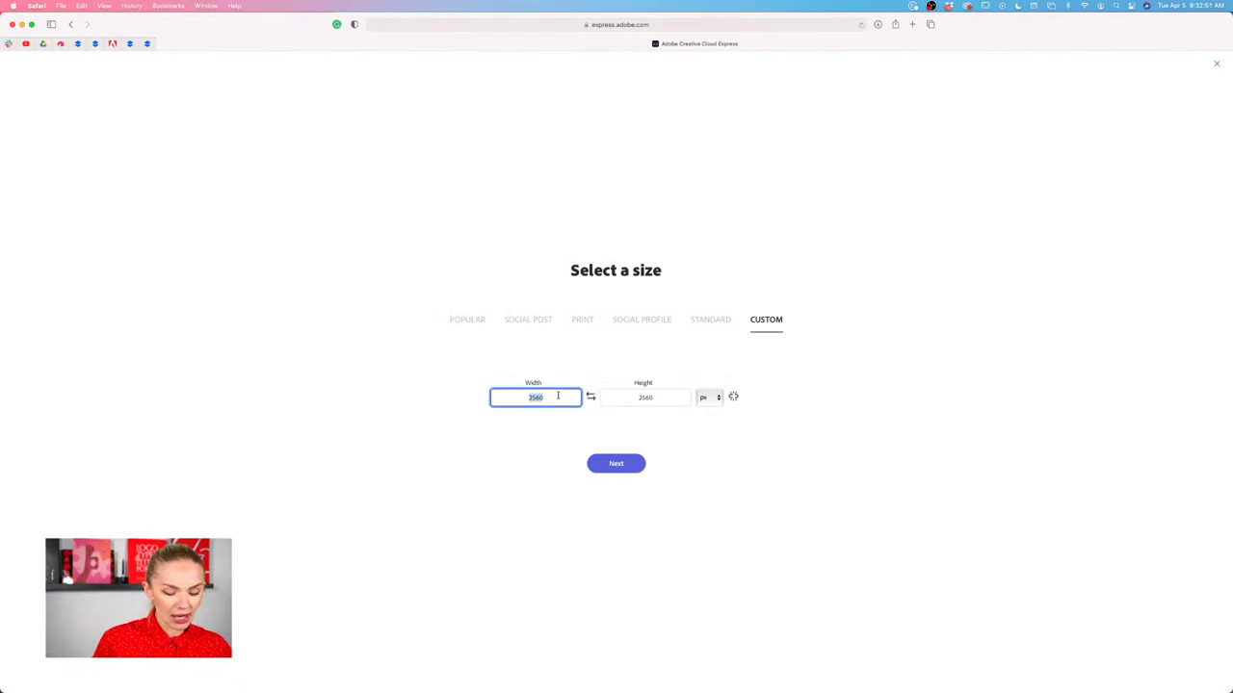
{"action": "key", "text": "BackSpace"}
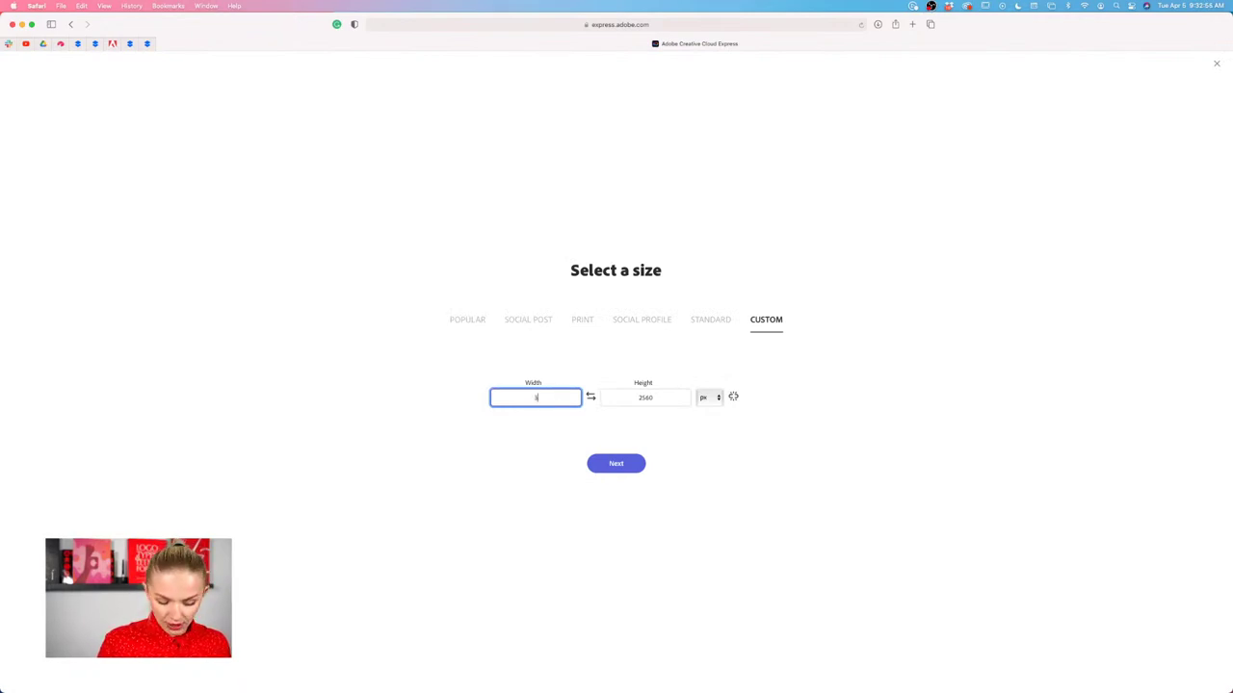
{"action": "type", "text": "3360"}
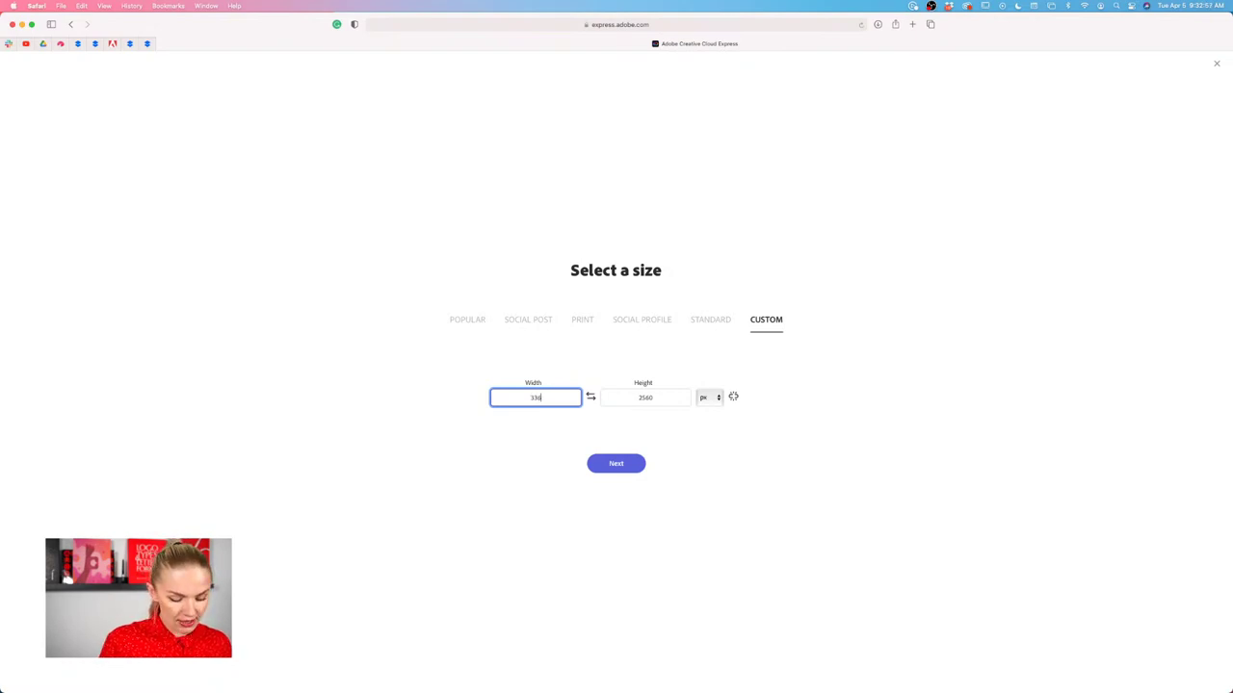
{"action": "double_click", "coordinate": [660, 398]}
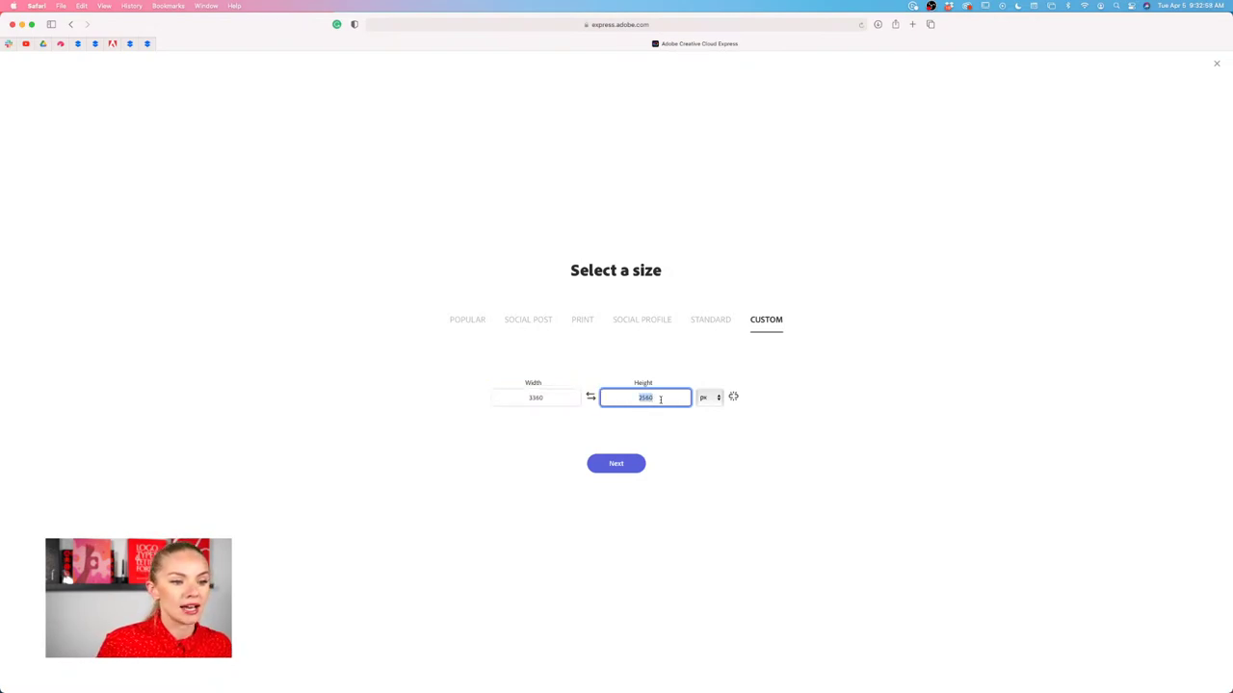
{"action": "key", "text": "BackSpace"}
{"action": "type", "text": "840"}
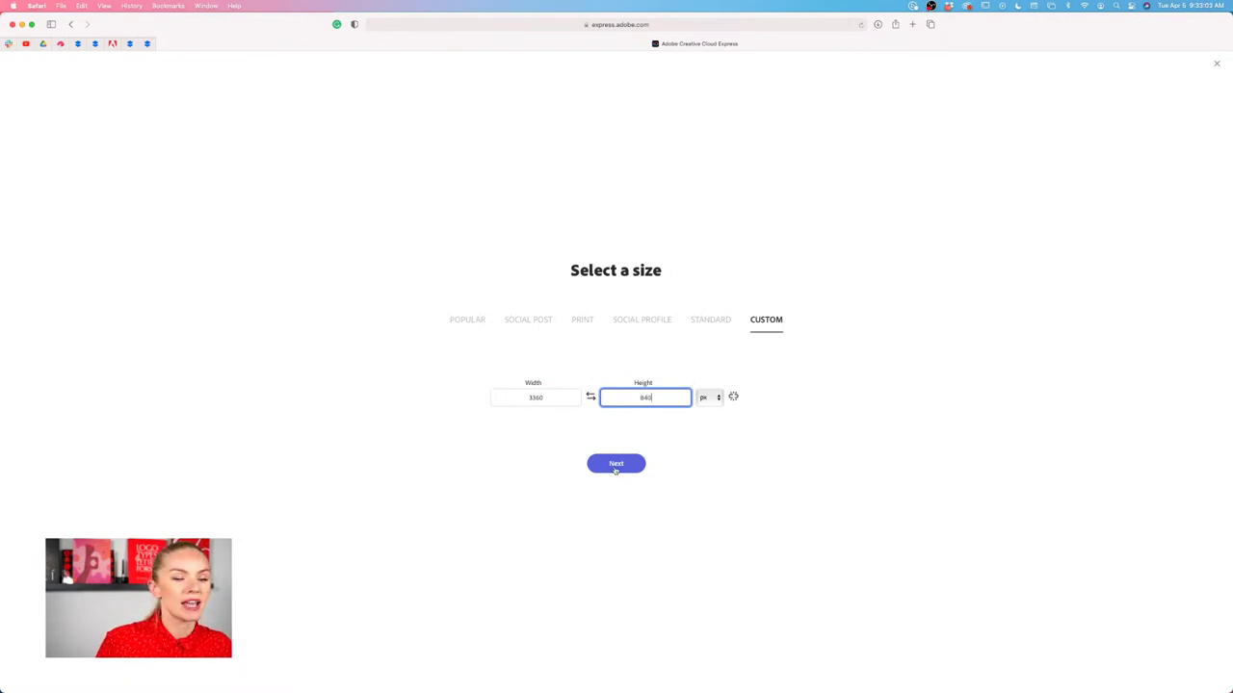
{"action": "left_click", "coordinate": [718, 398]}
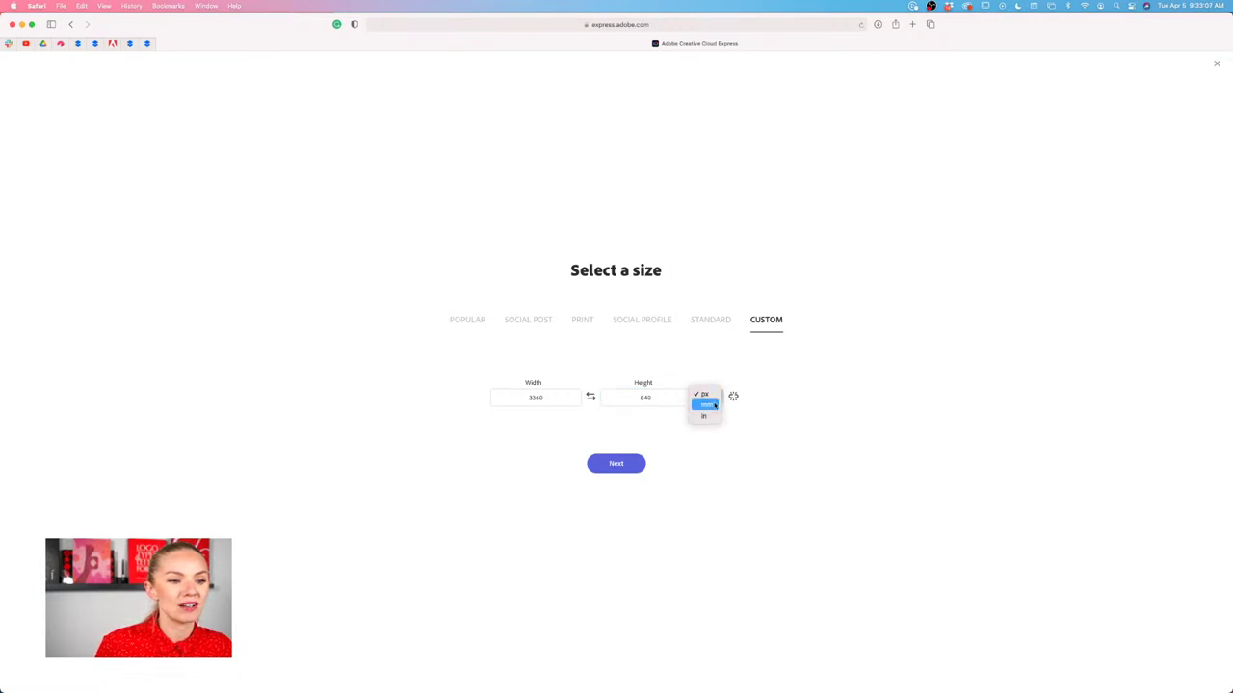
{"action": "left_click", "coordinate": [750, 434]}
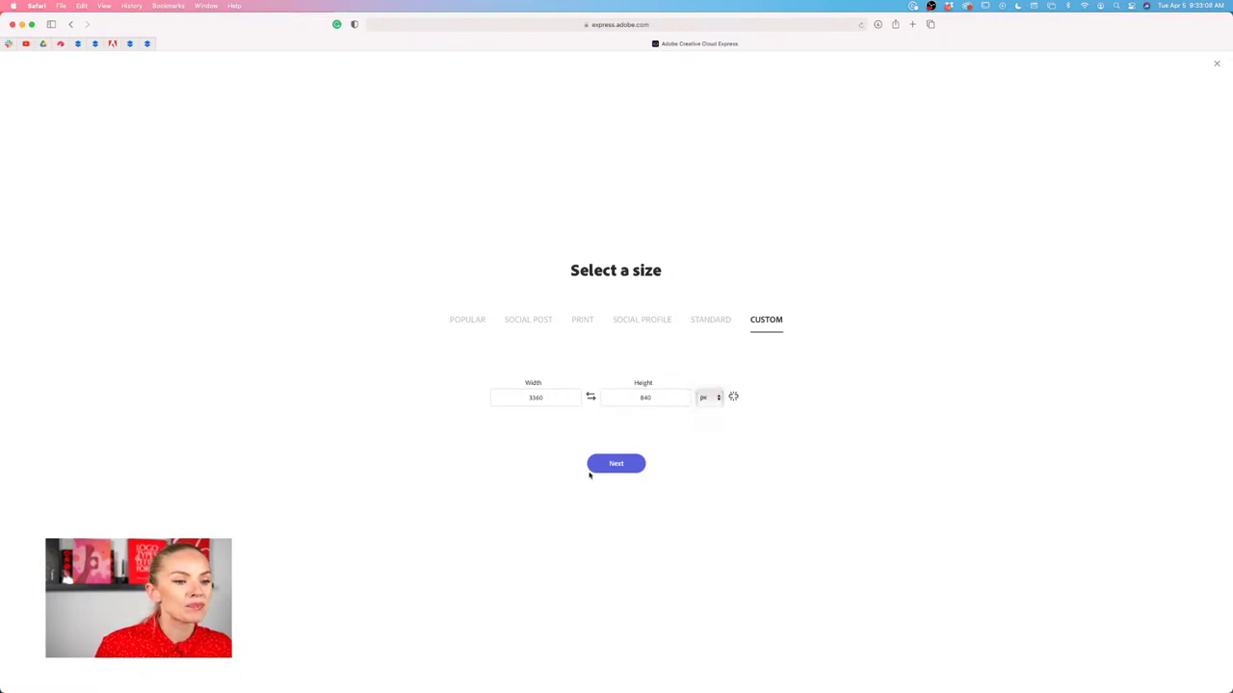
{"action": "left_click", "coordinate": [618, 464]}
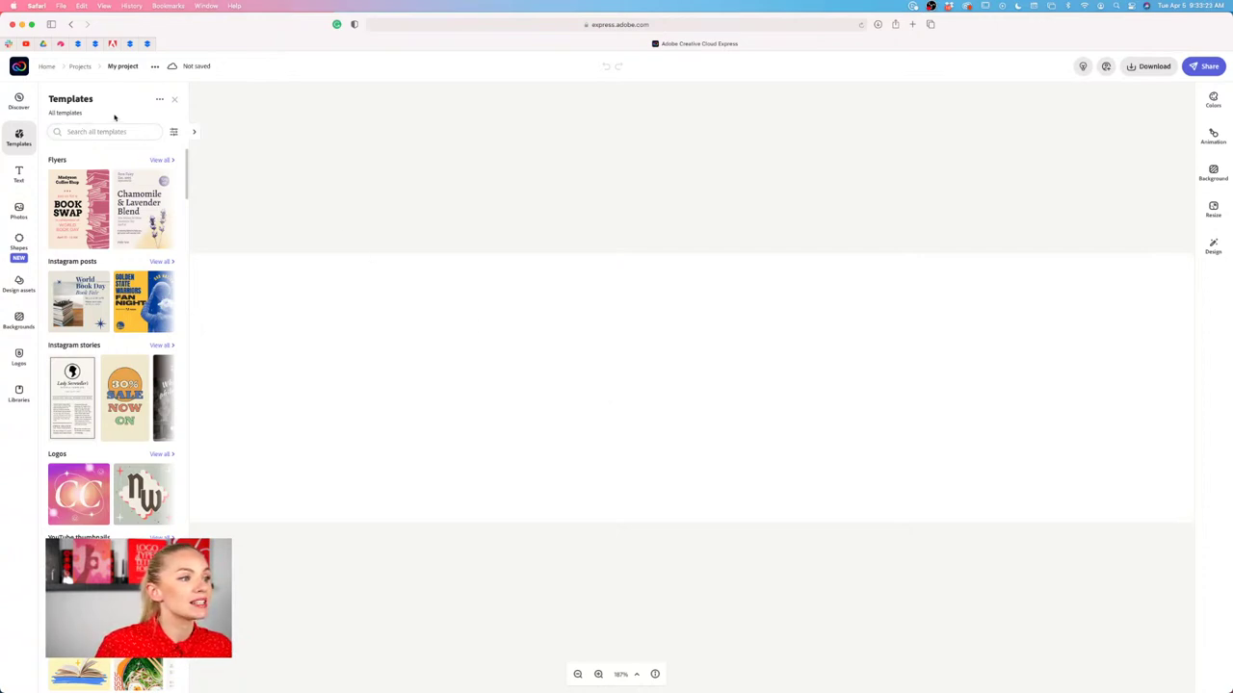
Look through the template categories offered for the new blank project.
{"action": "scroll", "coordinate": [100, 475], "scroll_direction": "down", "scroll_amount": 8}
{"action": "scroll", "coordinate": [100, 476], "scroll_direction": "down", "scroll_amount": 10}
{"action": "scroll", "coordinate": [100, 476], "scroll_direction": "down", "scroll_amount": 6}
{"action": "scroll", "coordinate": [100, 476], "scroll_direction": "up", "scroll_amount": 4}
{"action": "scroll", "coordinate": [100, 475], "scroll_direction": "up", "scroll_amount": 15}
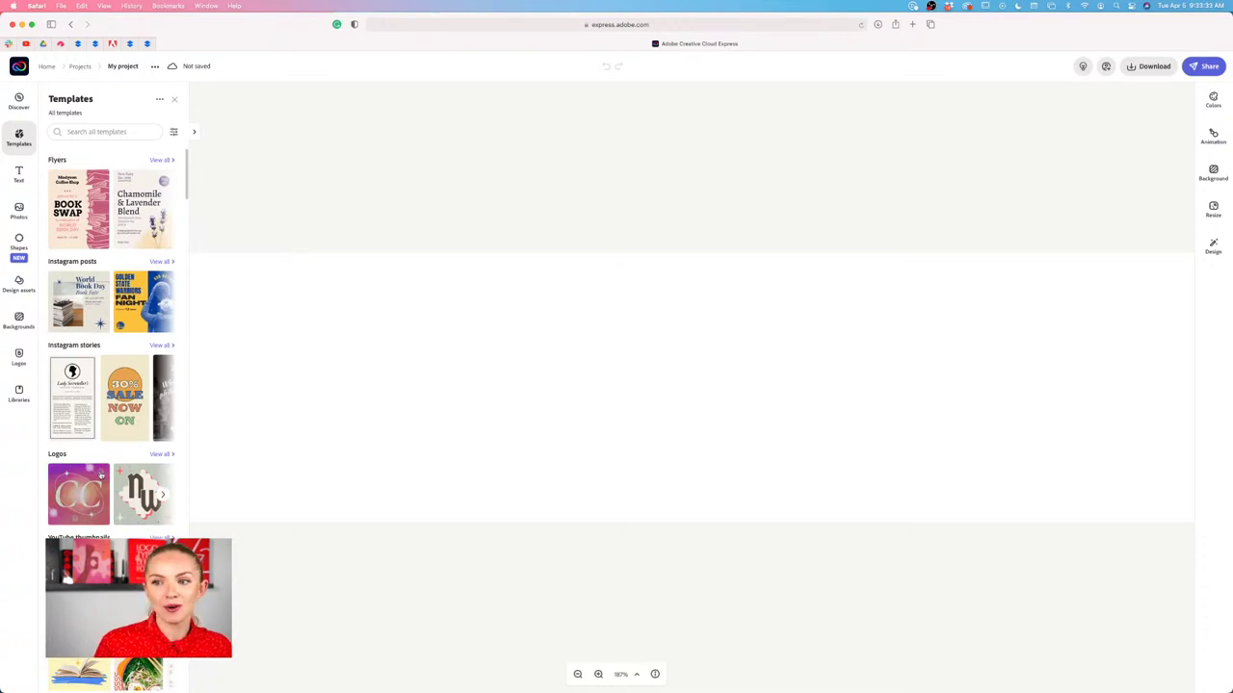
Place the square Terragold logo image on the blank canvas, scaled to about two thirds of its height near the right end.
{"action": "left_click", "coordinate": [498, 412]}
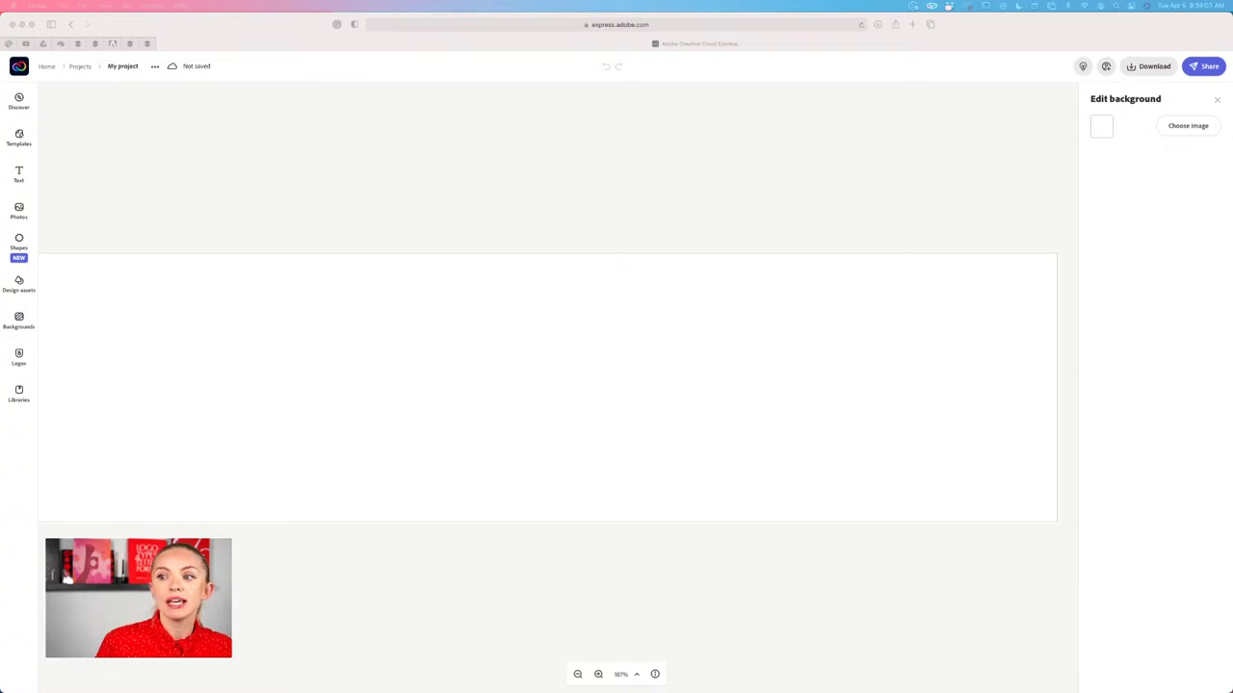
{"action": "left_click_drag", "start_coordinate": [616, 689], "coordinate": [857, 342]}
{"action": "left_click", "coordinate": [890, 358]}
{"action": "left_click", "coordinate": [877, 369]}
{"action": "left_click_drag", "start_coordinate": [840, 393], "coordinate": [729, 505]}
{"action": "left_click_drag", "start_coordinate": [816, 446], "coordinate": [912, 421]}
{"action": "left_click", "coordinate": [727, 420]}
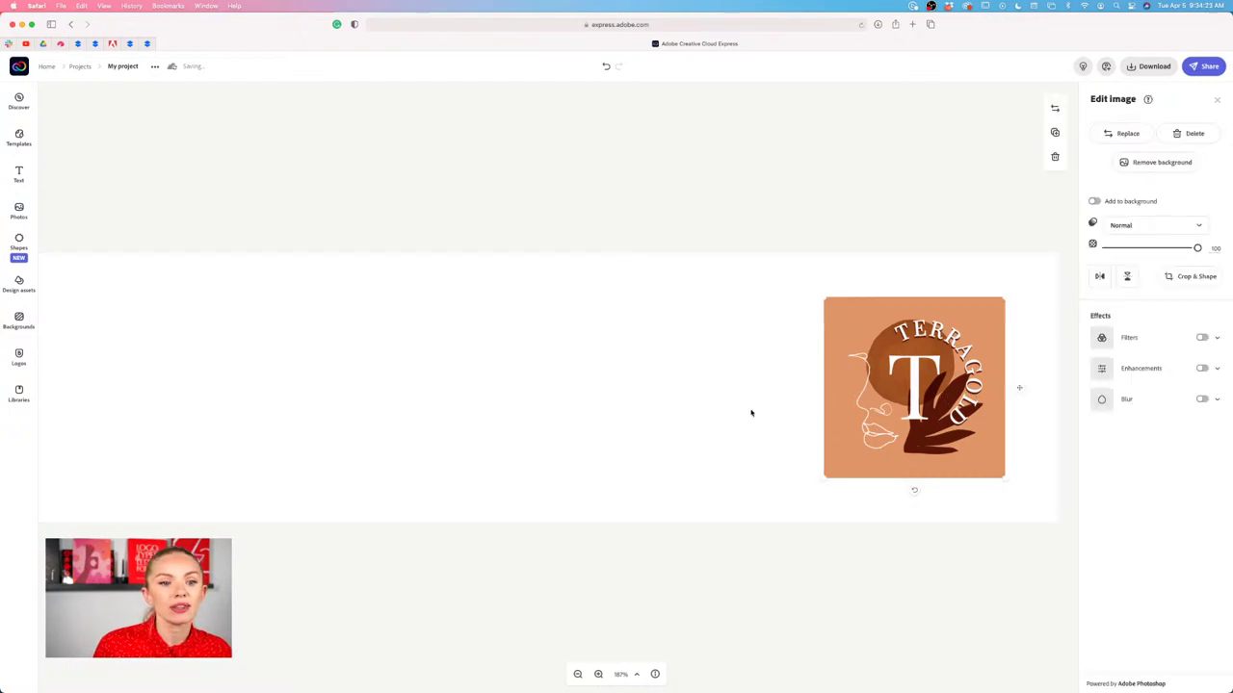
Set the canvas background color to the orange DF9966 sampled from the logo image's own background.
{"action": "left_click", "coordinate": [646, 374]}
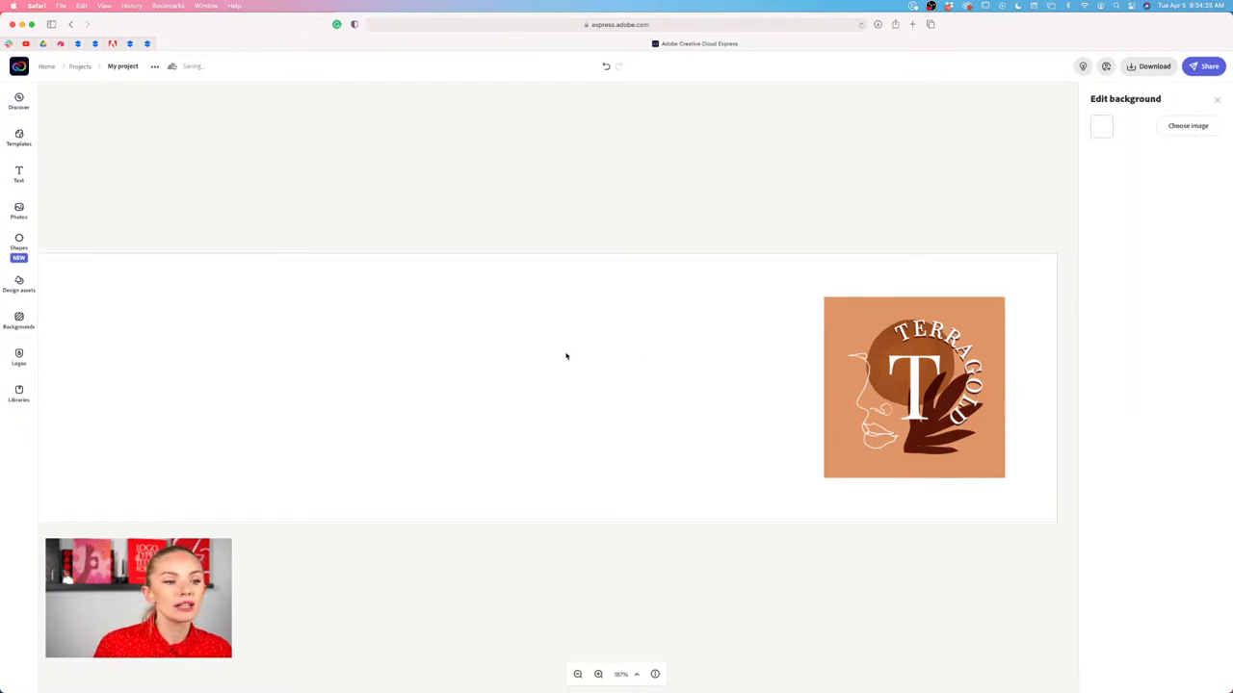
{"action": "left_click", "coordinate": [1103, 128]}
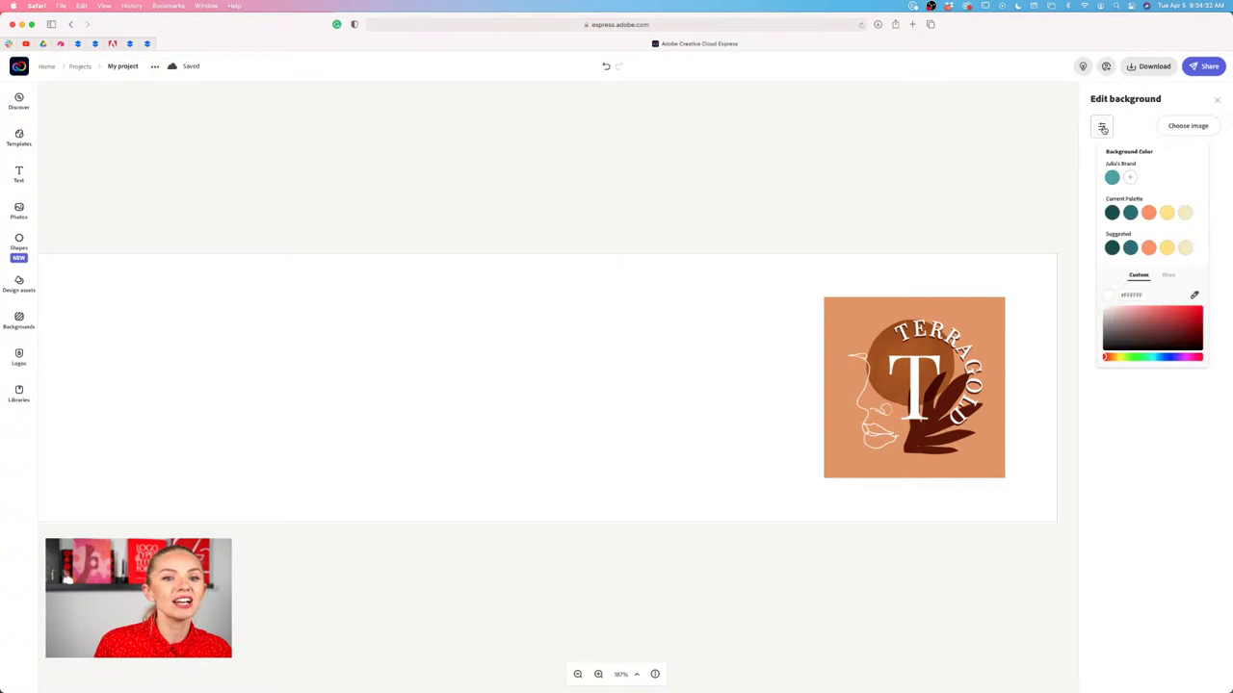
{"action": "left_click", "coordinate": [1194, 296]}
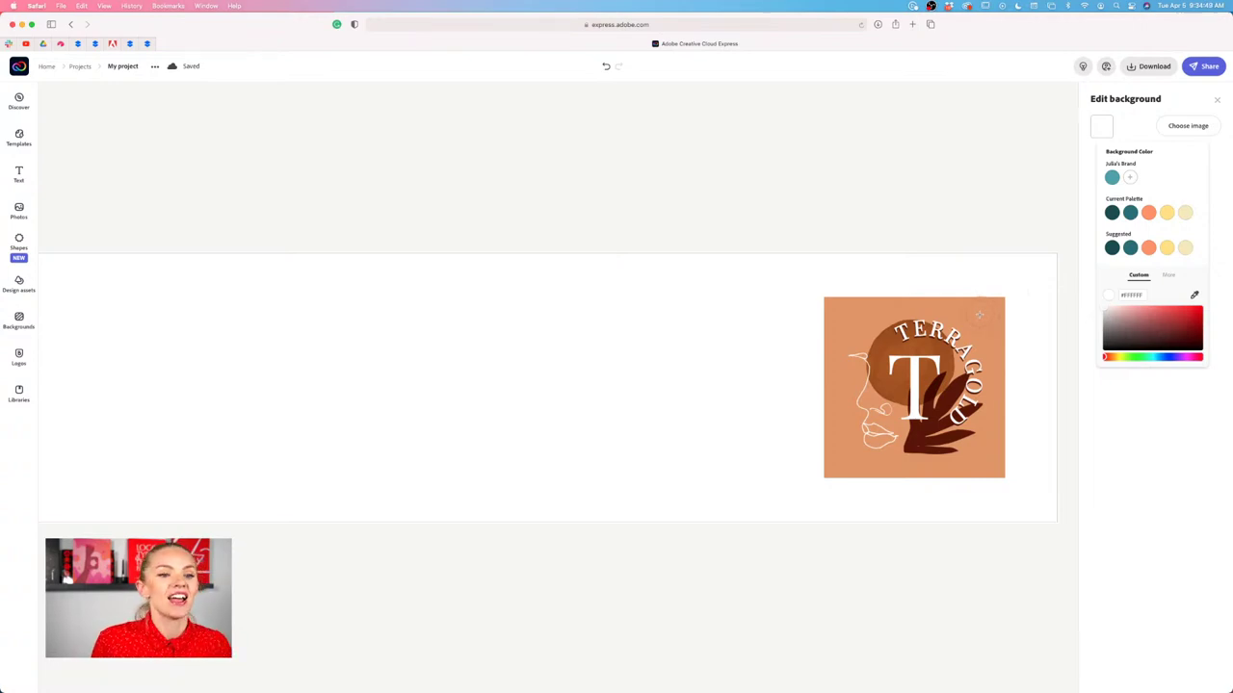
{"action": "left_click", "coordinate": [978, 314]}
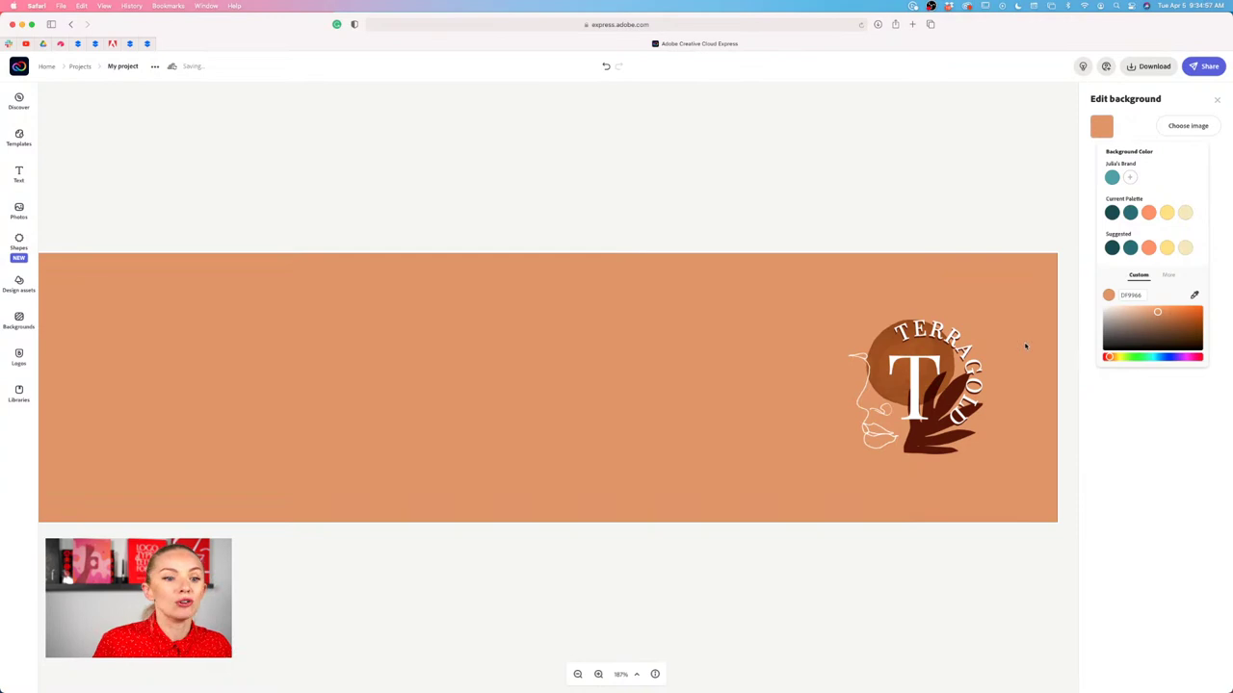
Try the brown sampled from the logo's circle as the canvas background color.
{"action": "left_click", "coordinate": [1193, 296]}
{"action": "left_click", "coordinate": [922, 360]}
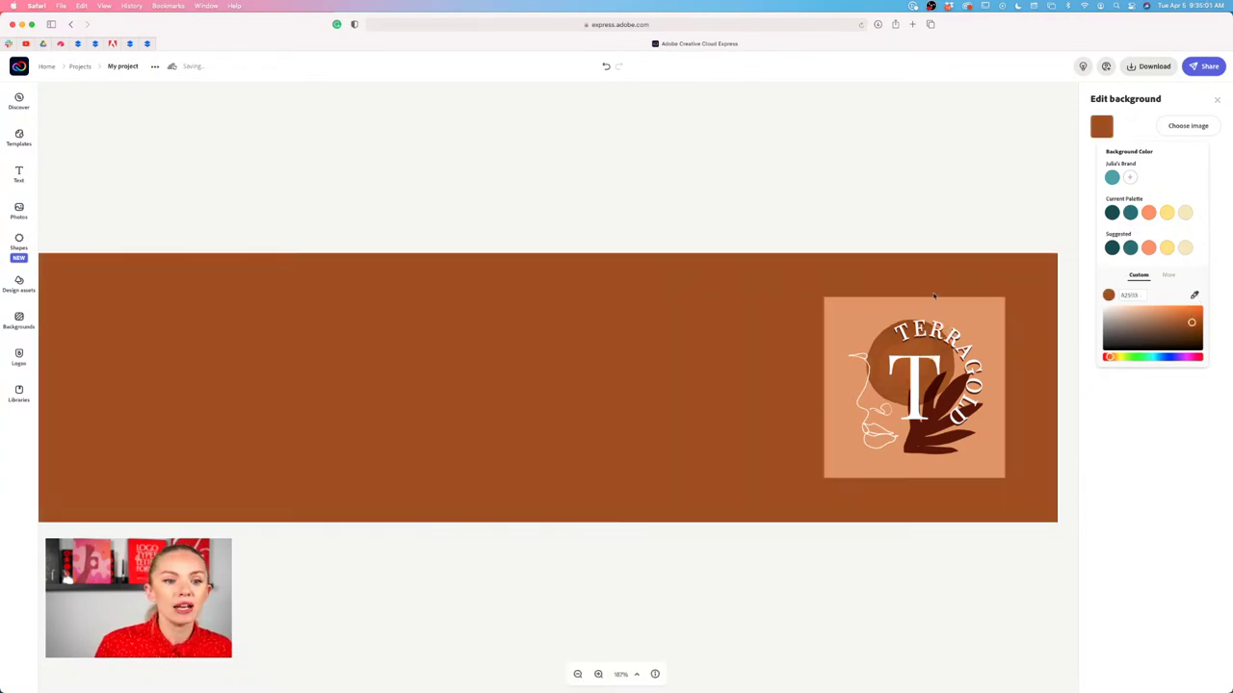
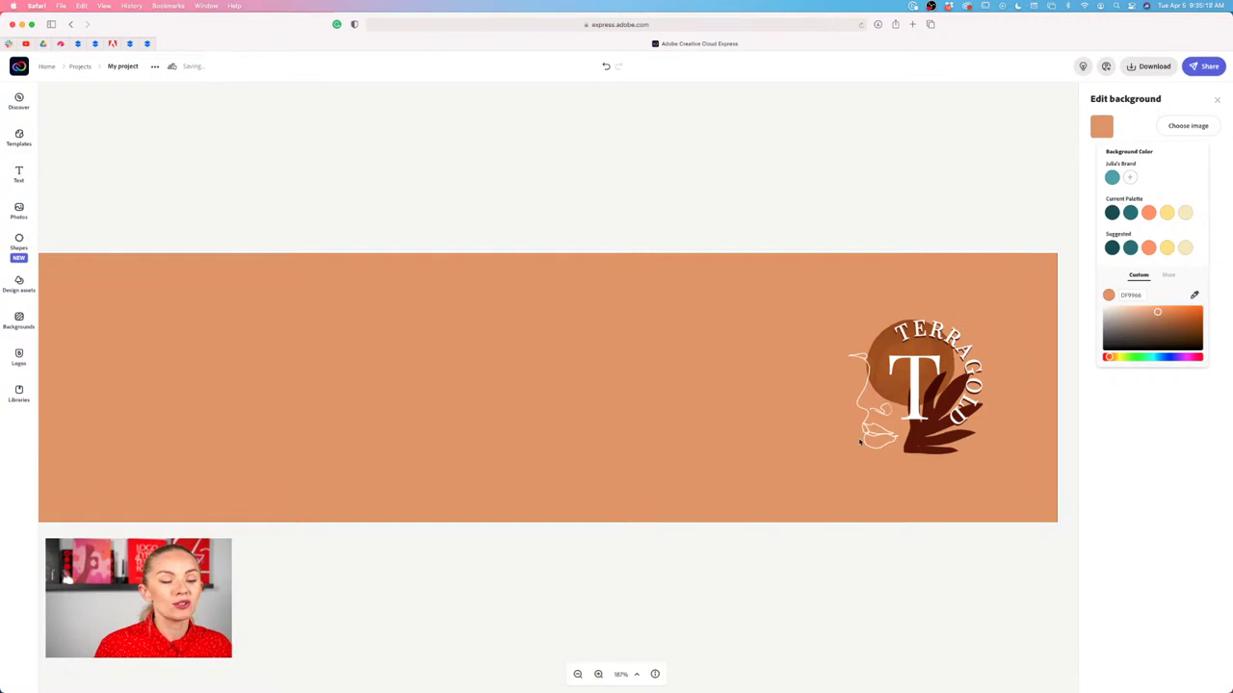
Move the Terragold logo slightly closer to the canvas's right edge, keeping it vertically centered, and deselect it.
{"action": "left_click_drag", "start_coordinate": [942, 396], "coordinate": [964, 410]}
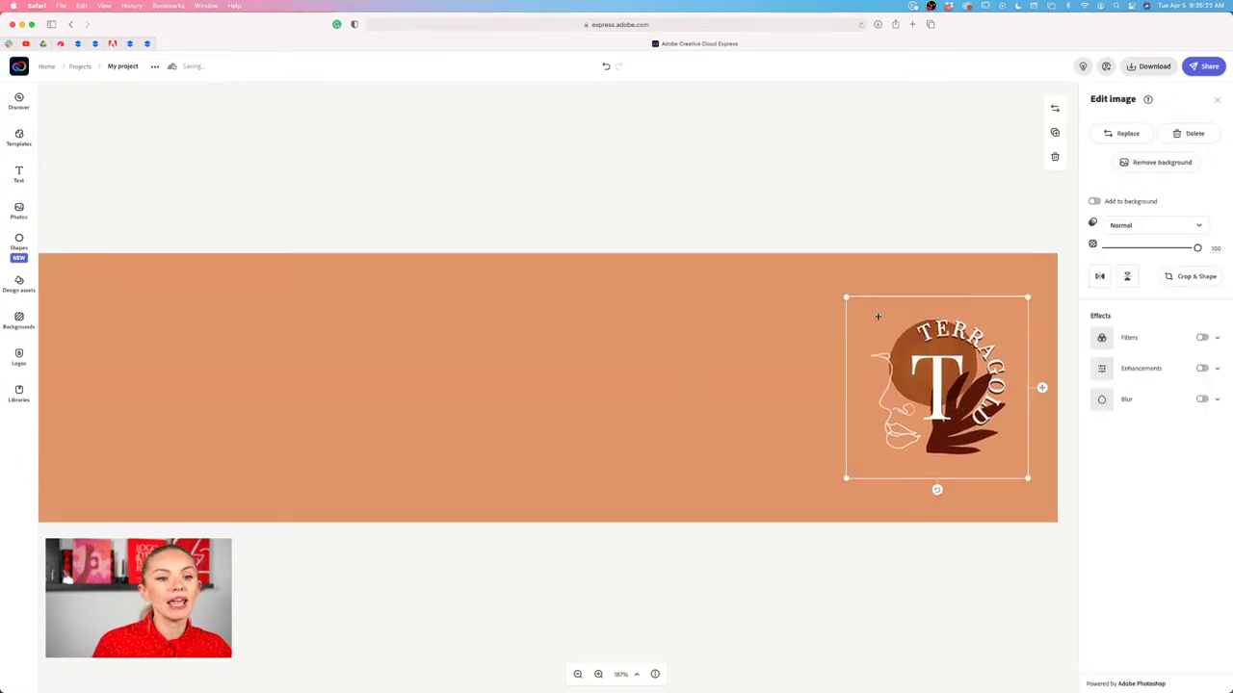
{"action": "scroll", "coordinate": [907, 391], "scroll_direction": "left", "scroll_amount": 5}
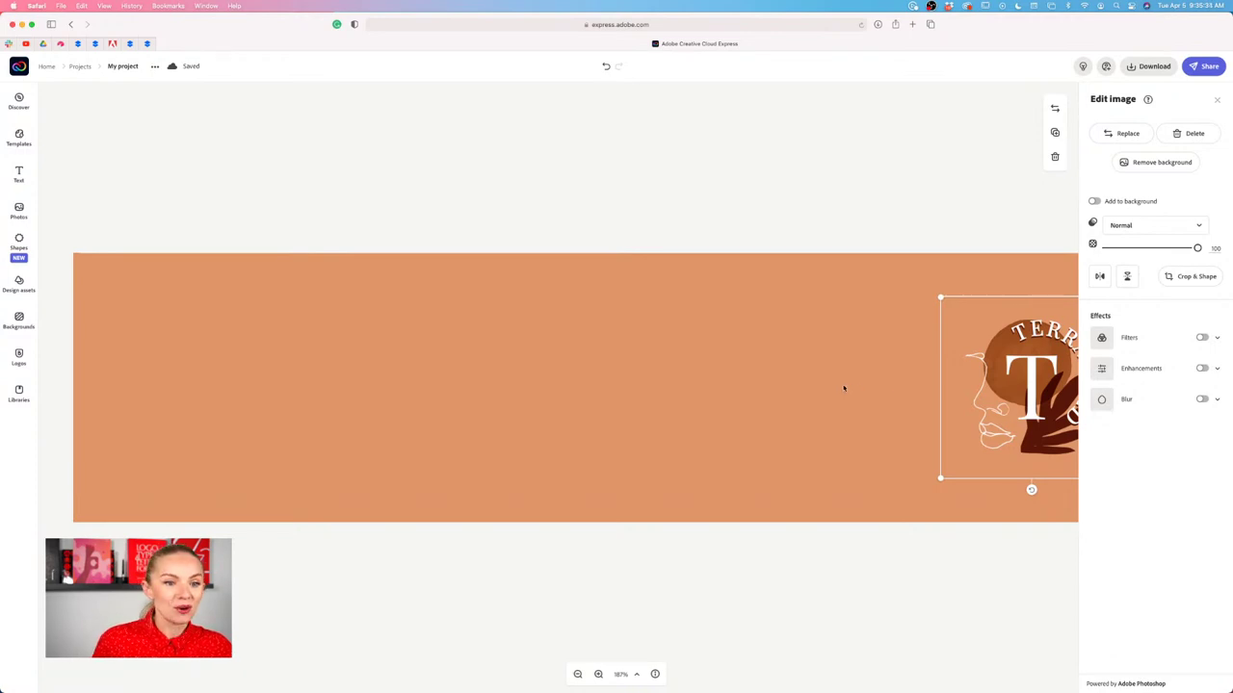
{"action": "scroll", "coordinate": [844, 388], "scroll_direction": "right", "scroll_amount": 3}
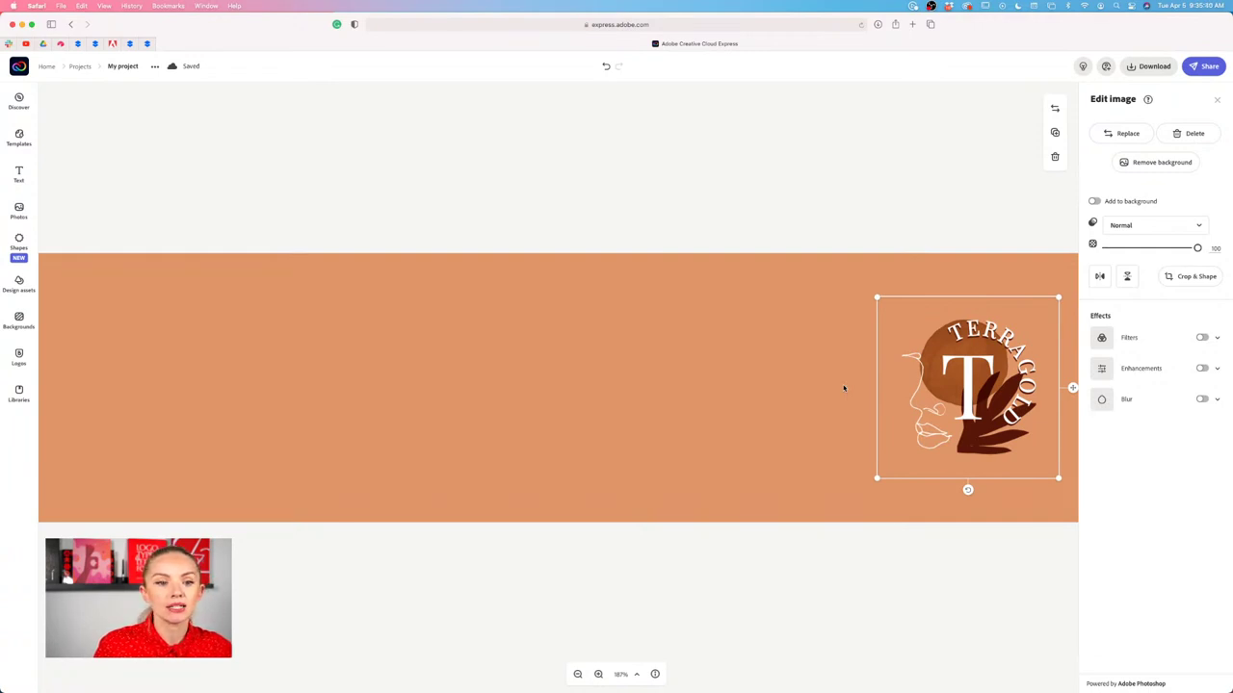
{"action": "left_click", "coordinate": [837, 152]}
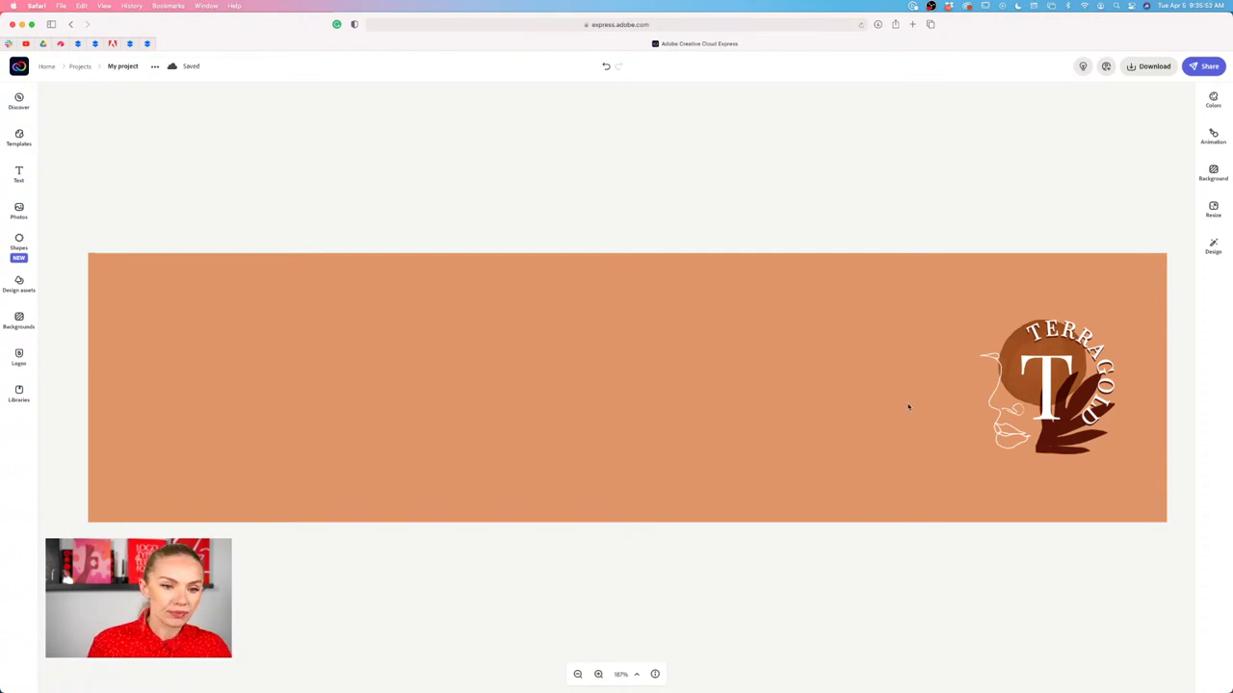
{"action": "scroll", "coordinate": [907, 406], "scroll_direction": "left", "scroll_amount": 1}
{"action": "scroll", "coordinate": [907, 406], "scroll_direction": "right", "scroll_amount": 1}
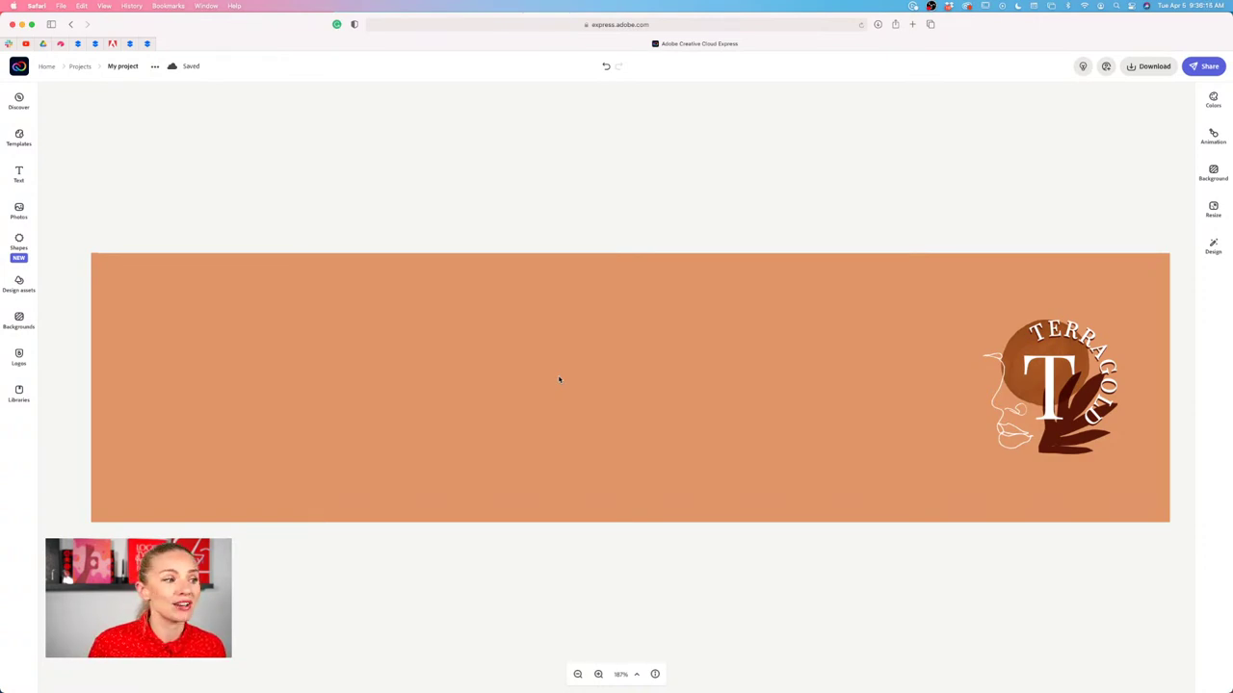
Open the stock photo library and check the option for uploading a photo from the computer without choosing a file.
{"action": "left_click", "coordinate": [19, 212]}
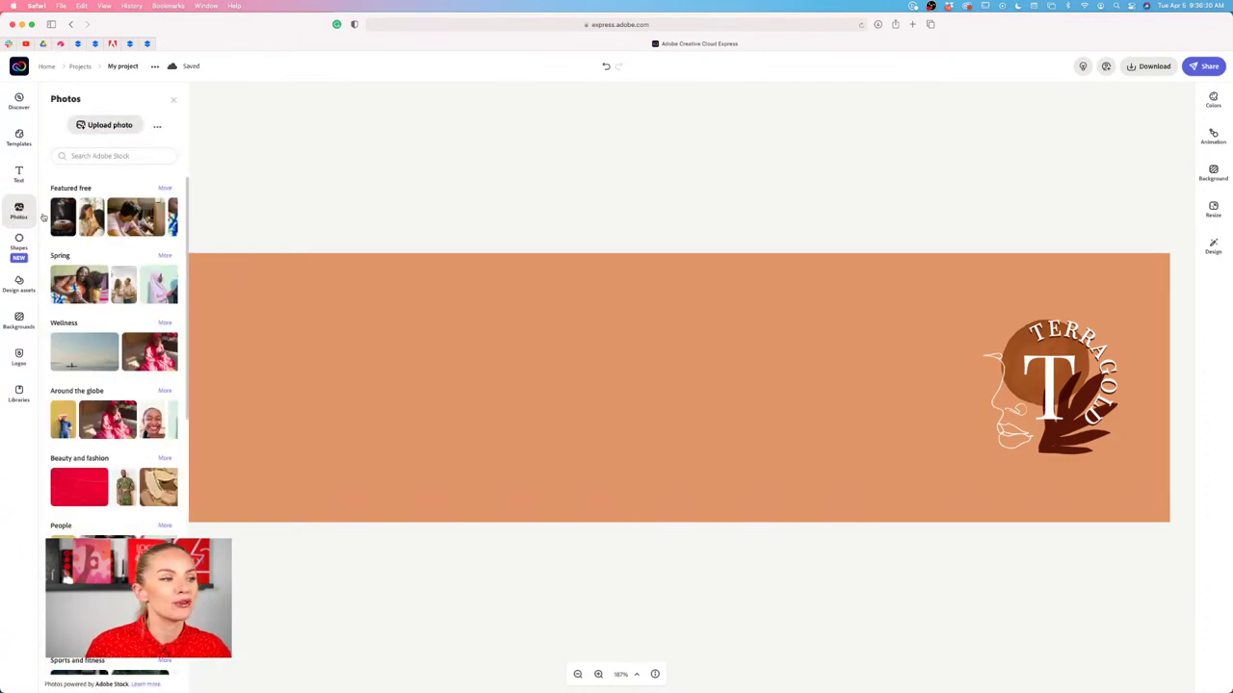
{"action": "left_click", "coordinate": [97, 156]}
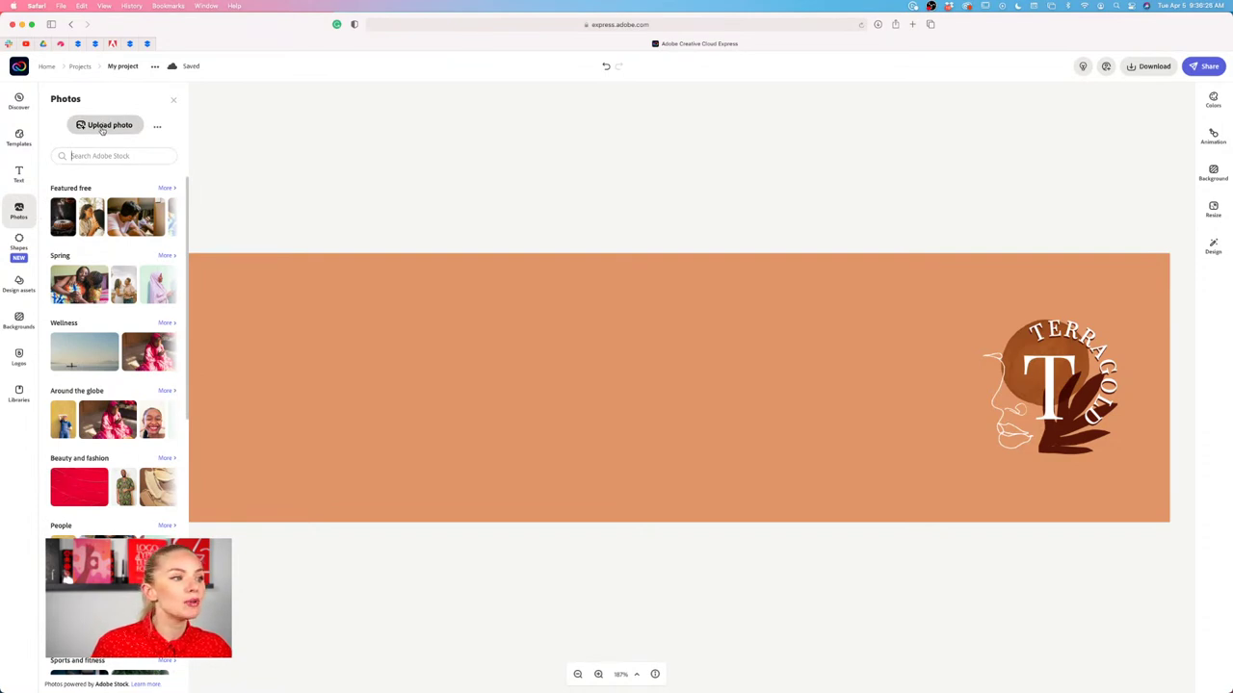
{"action": "left_click", "coordinate": [103, 129]}
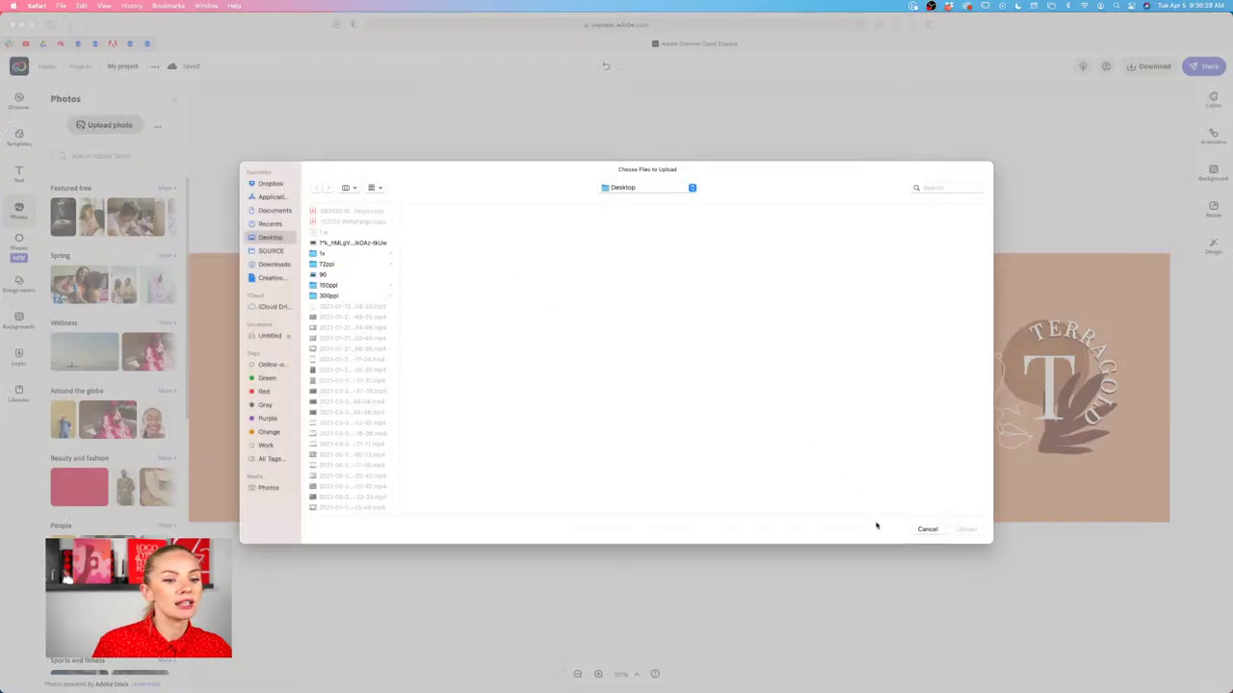
{"action": "left_click", "coordinate": [938, 529]}
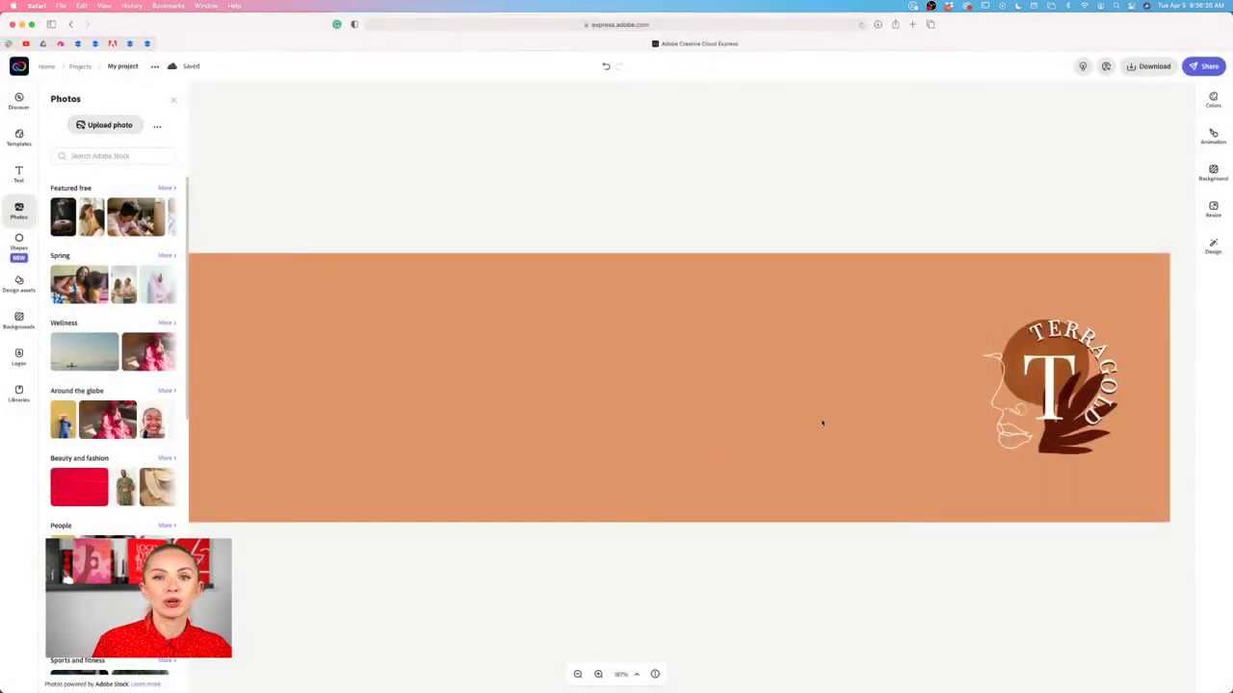
Check the other sources for importing photos, such as Lightroom, Dropbox and Google Drive, without choosing one.
{"action": "left_click", "coordinate": [157, 127]}
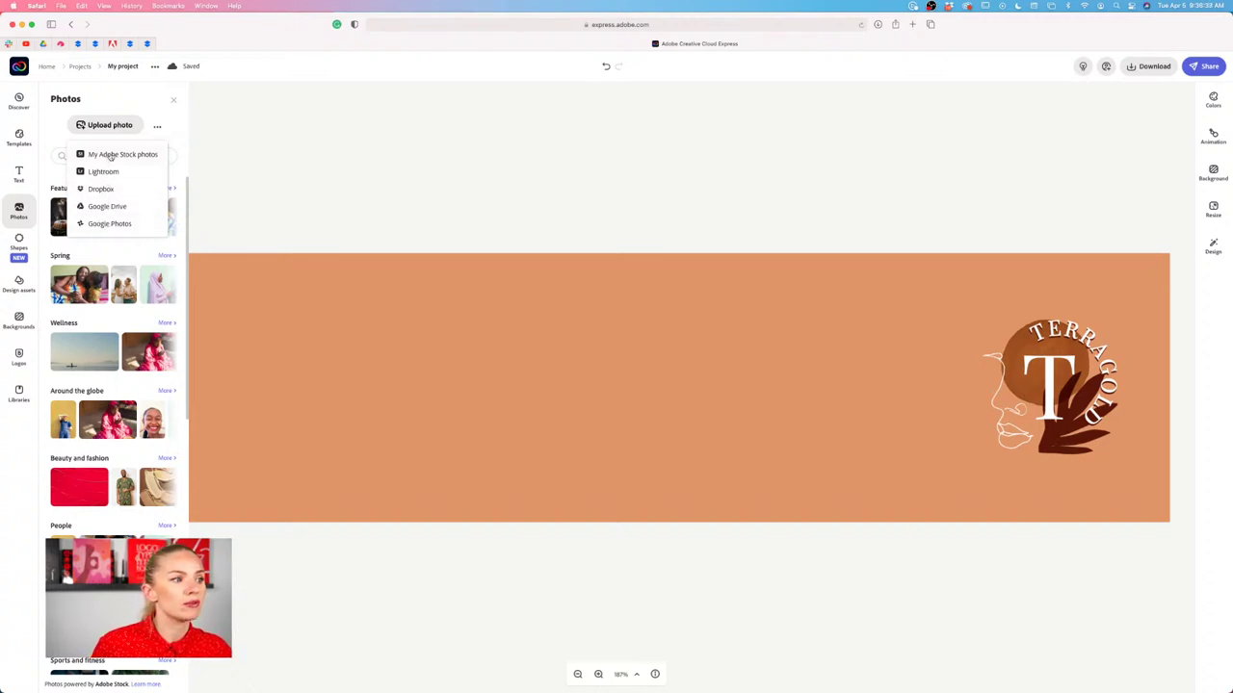
{"action": "left_click", "coordinate": [122, 103]}
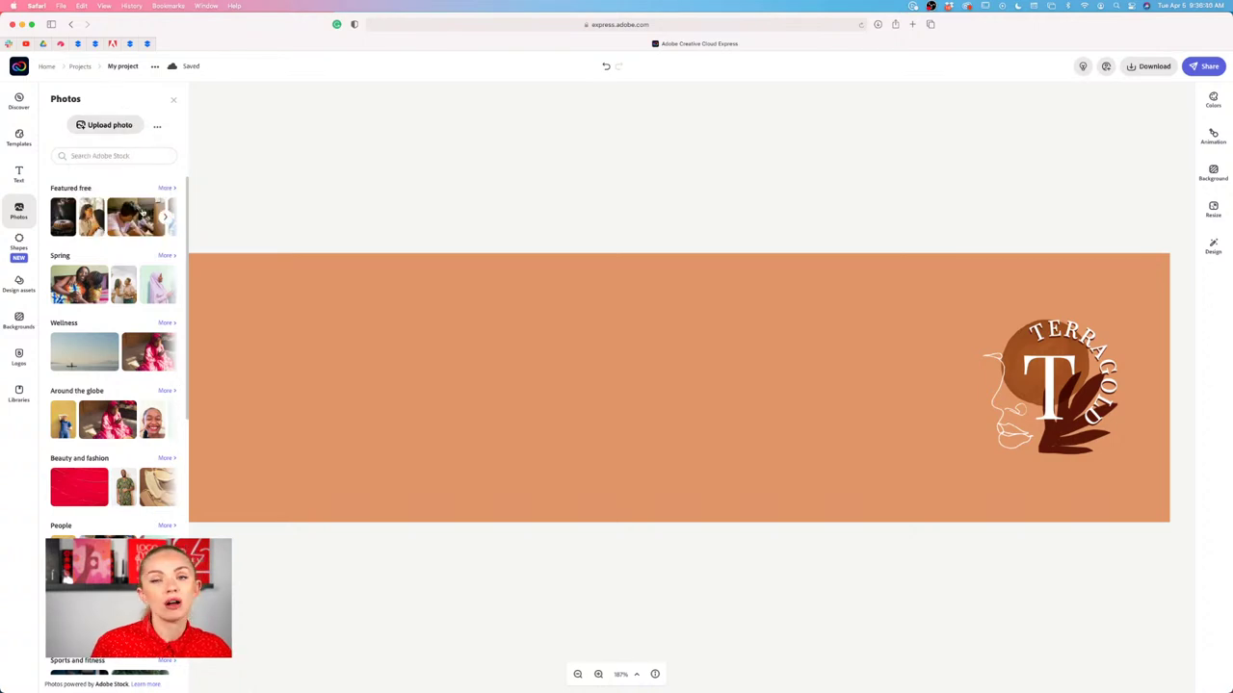
Search the stock photos for "jewelry".
{"action": "left_click", "coordinate": [79, 156]}
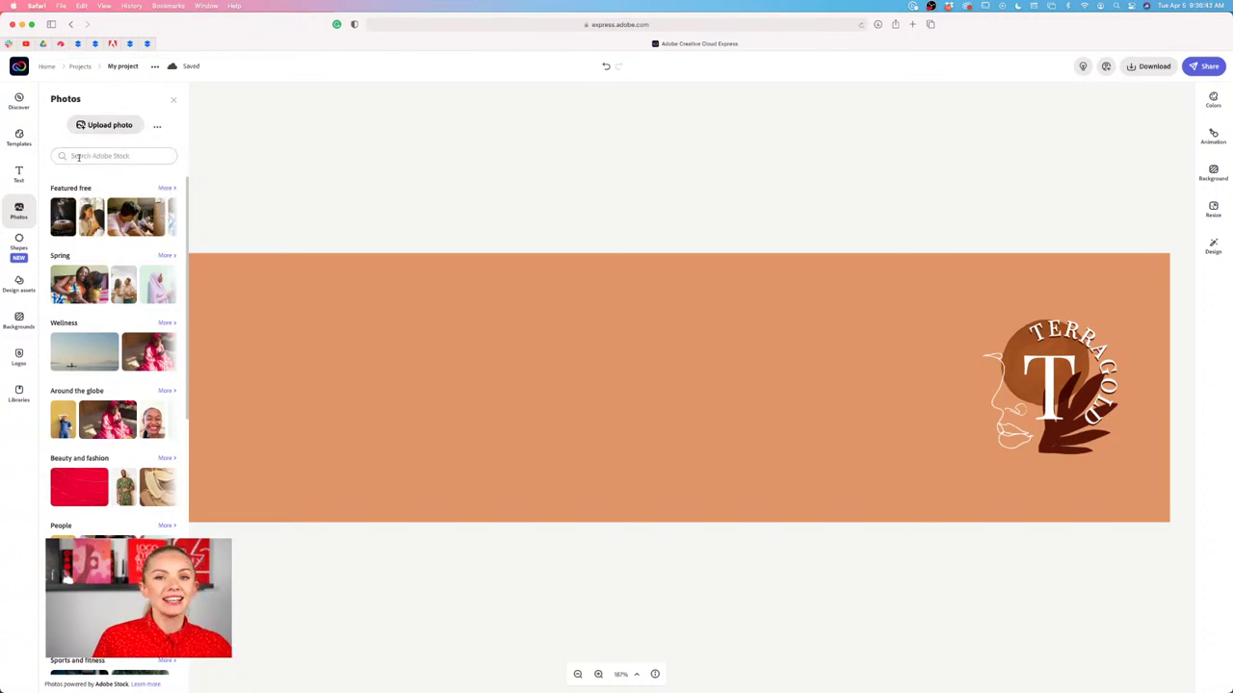
{"action": "type", "text": "jew"}
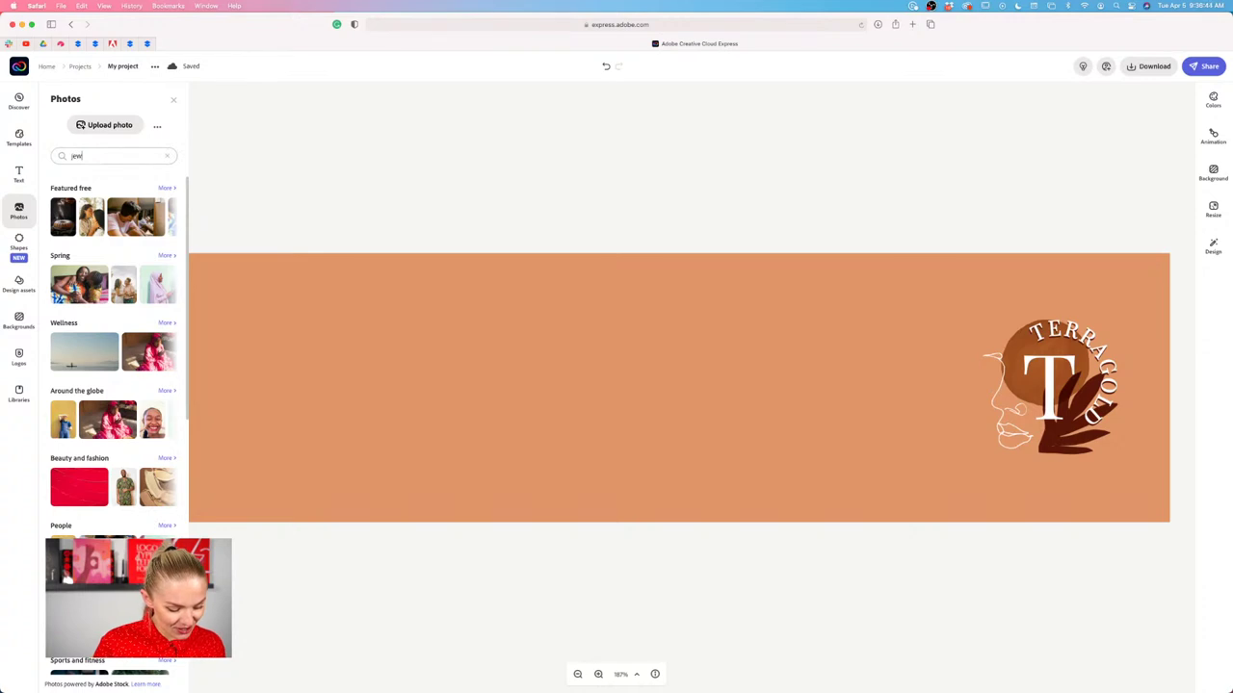
{"action": "type", "text": "elry"}
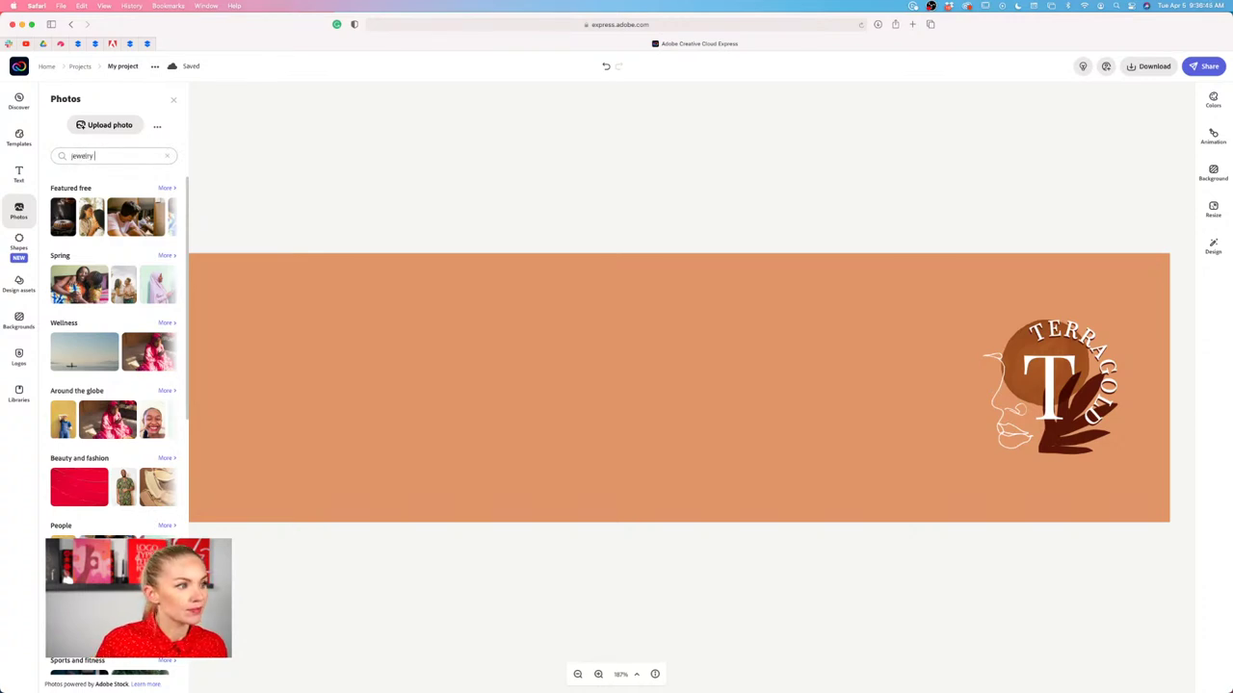
{"action": "key", "text": "Return"}
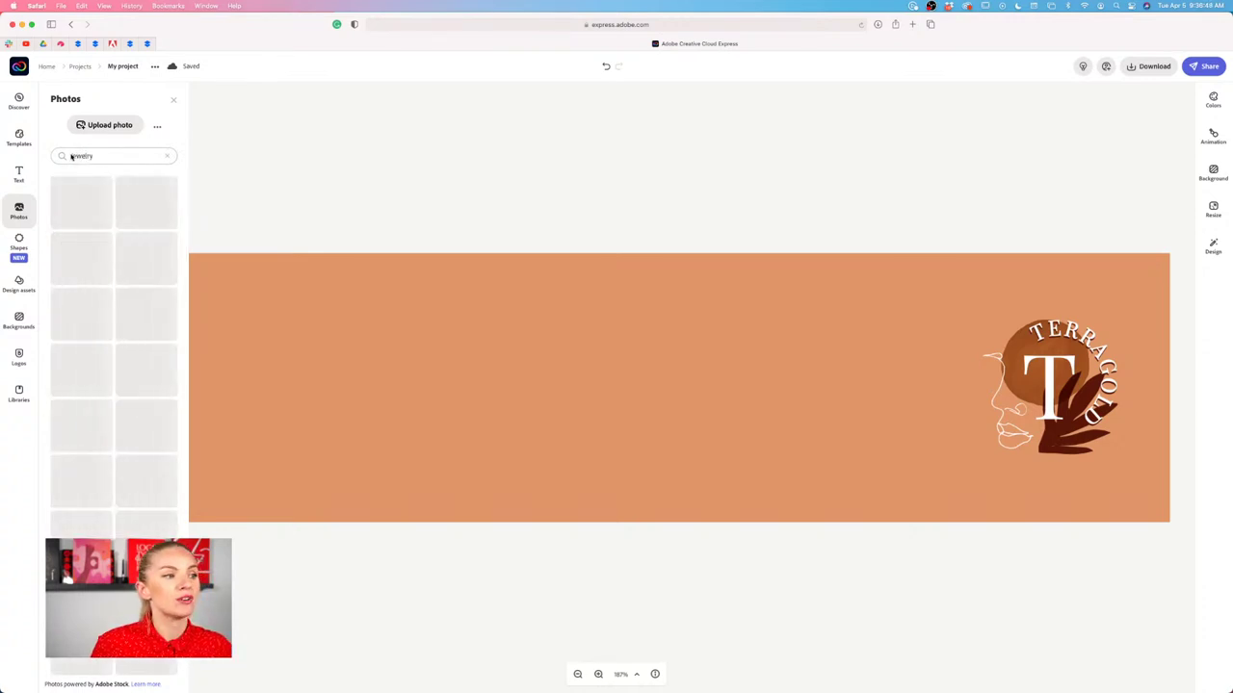
Add the stock photo of a jeweler's hands working with a rotary tool to the middle of the banner.
{"action": "scroll", "coordinate": [151, 245], "scroll_direction": "down", "scroll_amount": 2}
{"action": "scroll", "coordinate": [151, 244], "scroll_direction": "down", "scroll_amount": 3}
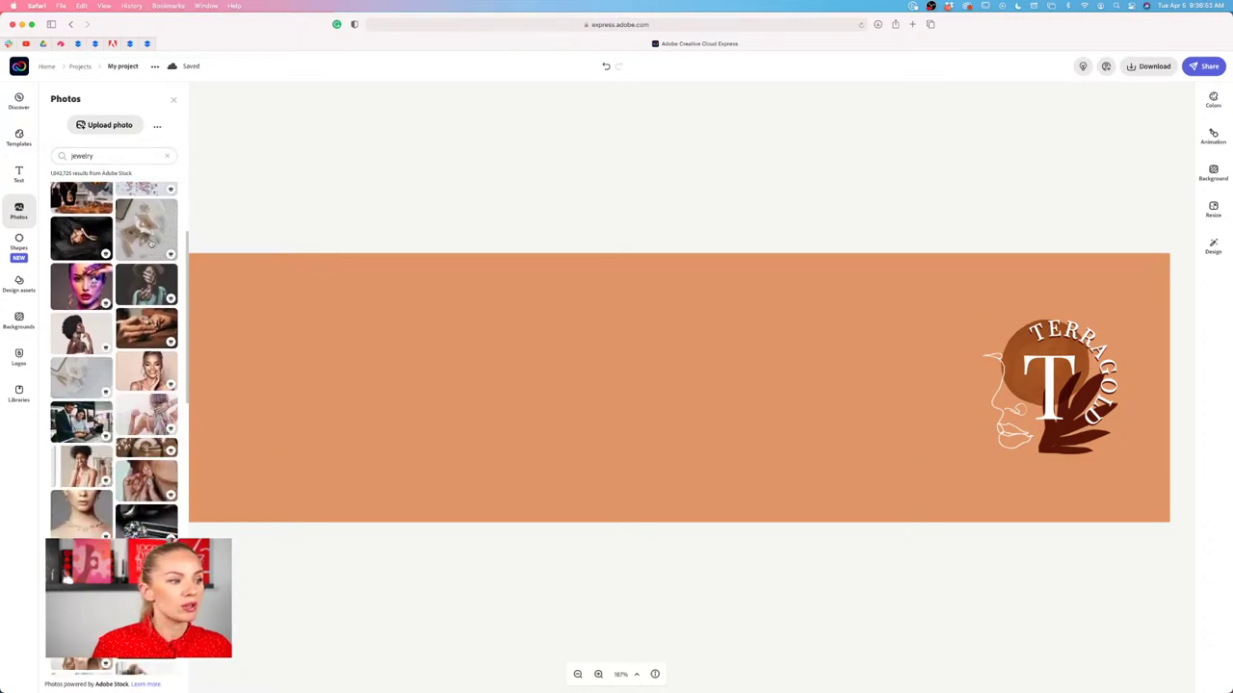
{"action": "scroll", "coordinate": [151, 244], "scroll_direction": "down", "scroll_amount": 1}
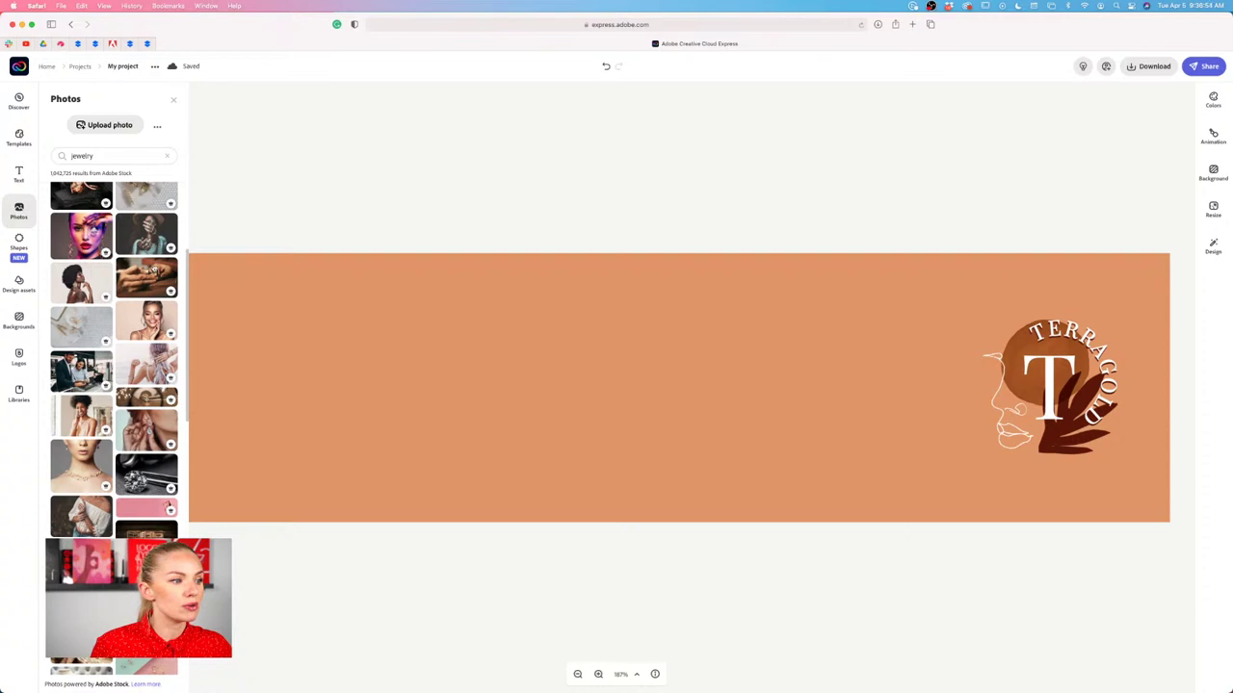
{"action": "left_click", "coordinate": [152, 276]}
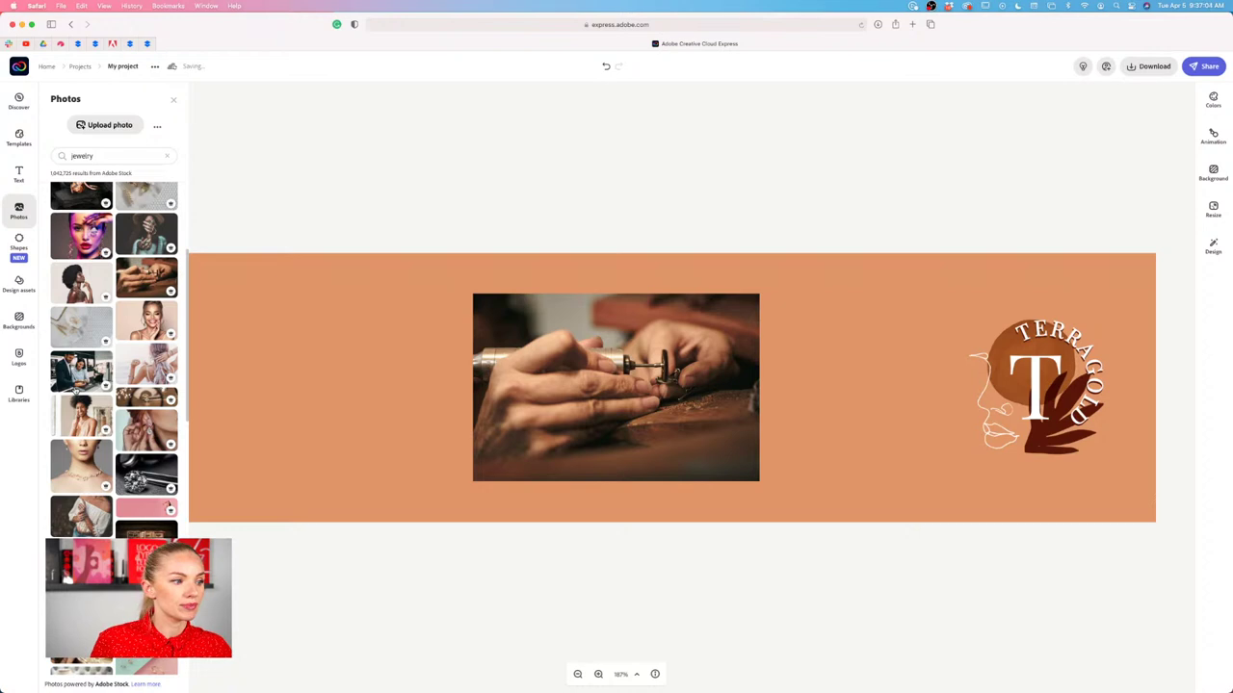
Add the portrait of the wavy-haired woman with a gold ring and the portrait of the woman in sunglasses on either side of the jeweler photo.
{"action": "scroll", "coordinate": [141, 412], "scroll_direction": "down", "scroll_amount": 2}
{"action": "scroll", "coordinate": [141, 412], "scroll_direction": "down", "scroll_amount": 3}
{"action": "scroll", "coordinate": [81, 391], "scroll_direction": "down", "scroll_amount": 4}
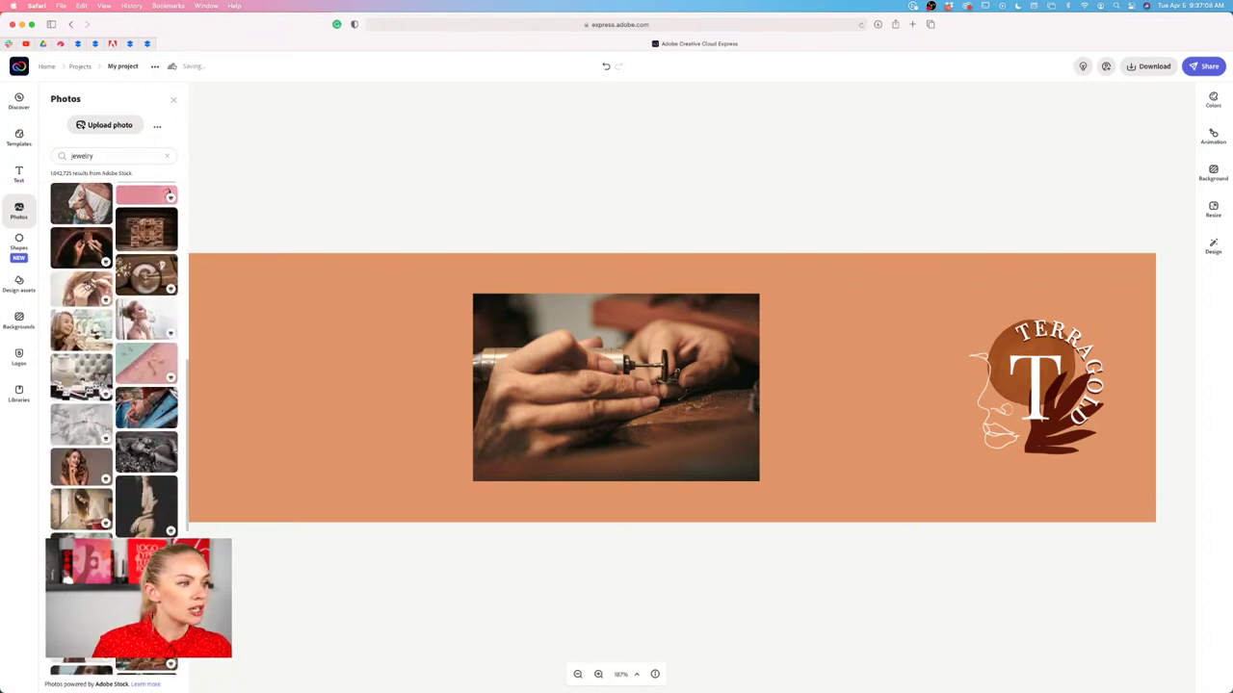
{"action": "scroll", "coordinate": [140, 364], "scroll_direction": "down", "scroll_amount": 5}
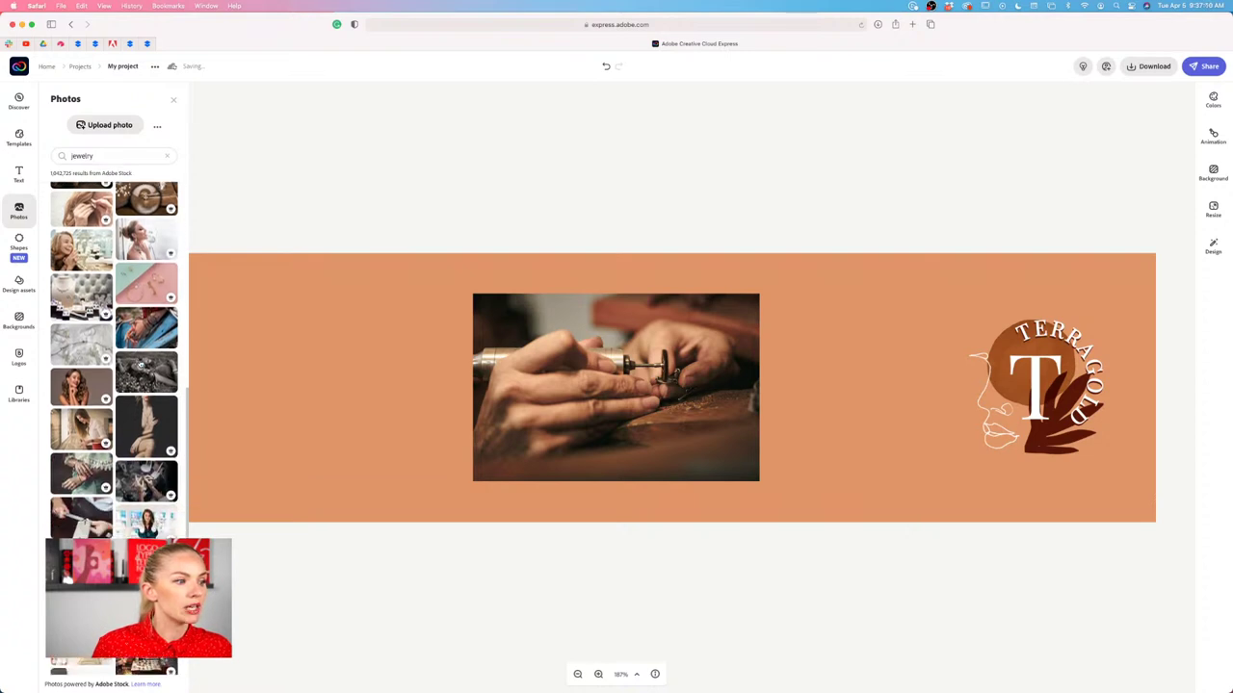
{"action": "scroll", "coordinate": [140, 363], "scroll_direction": "down", "scroll_amount": 5}
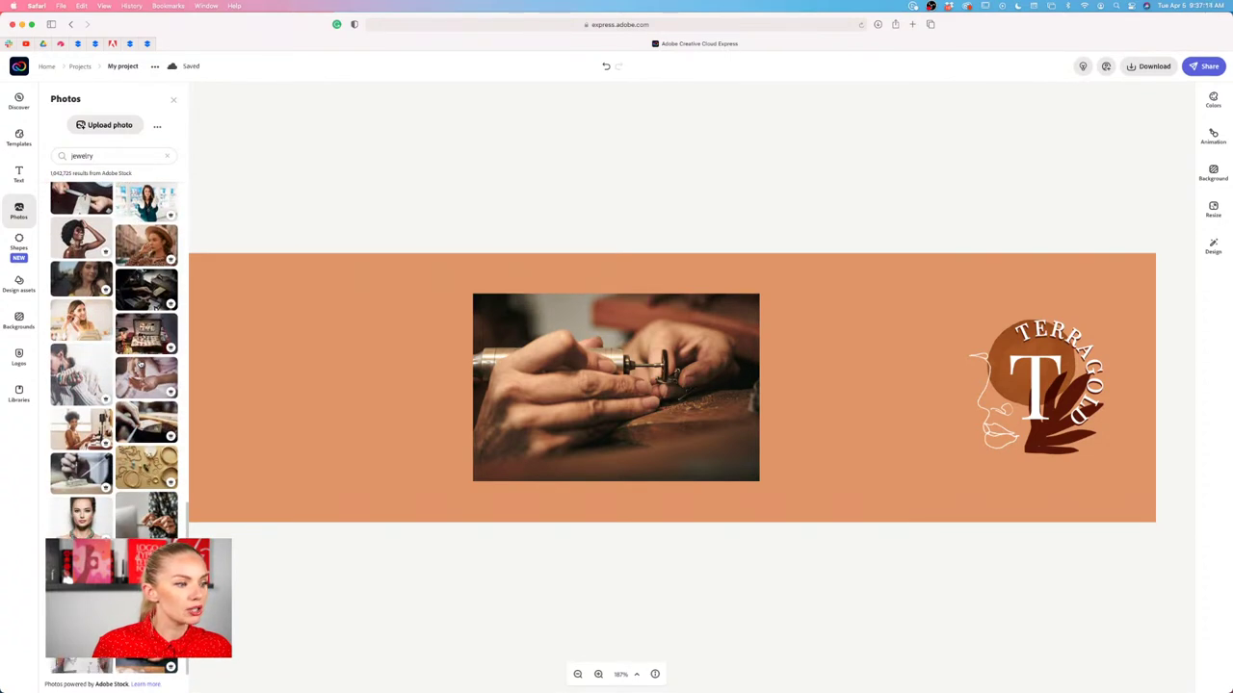
{"action": "scroll", "coordinate": [151, 479], "scroll_direction": "down", "scroll_amount": 5}
{"action": "scroll", "coordinate": [151, 479], "scroll_direction": "down", "scroll_amount": 8}
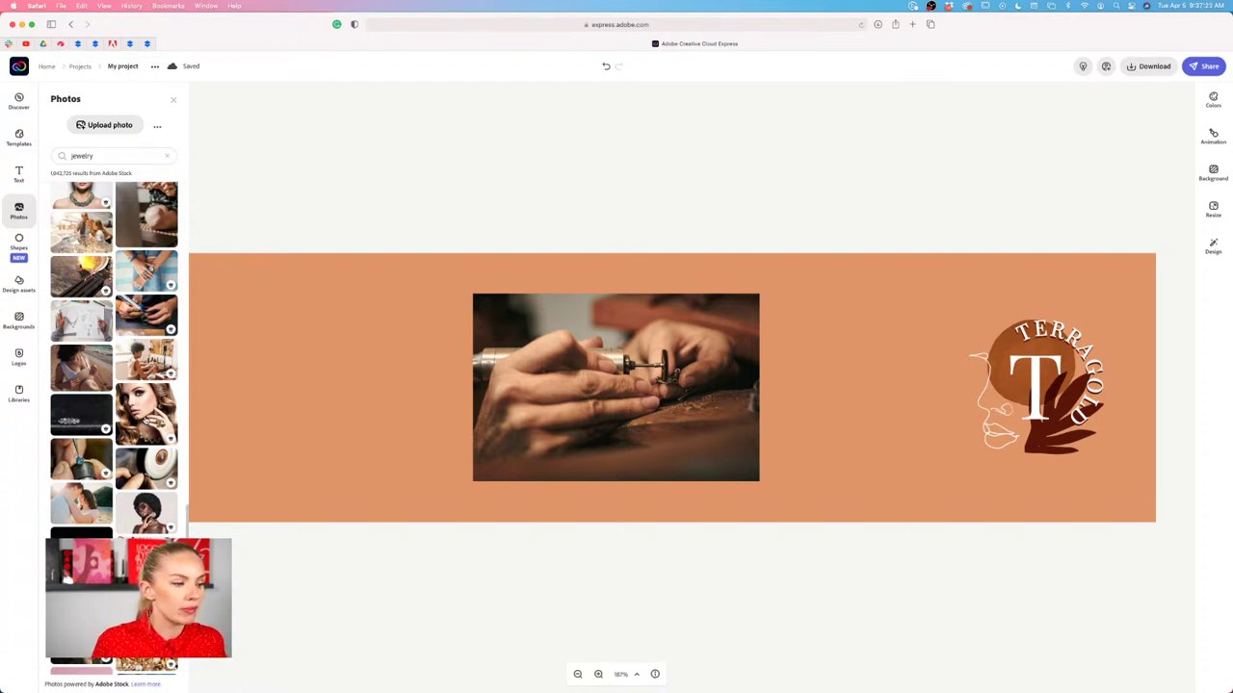
{"action": "left_click_drag", "start_coordinate": [160, 422], "coordinate": [350, 389]}
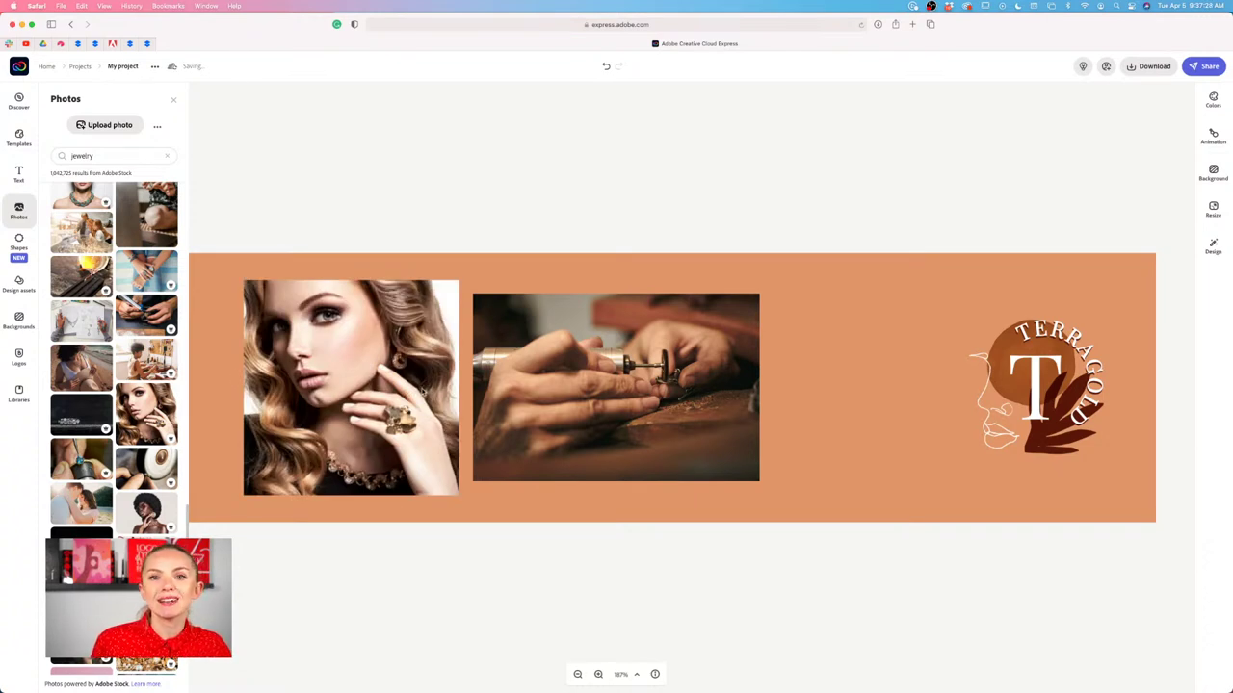
{"action": "scroll", "coordinate": [119, 461], "scroll_direction": "down", "scroll_amount": 5}
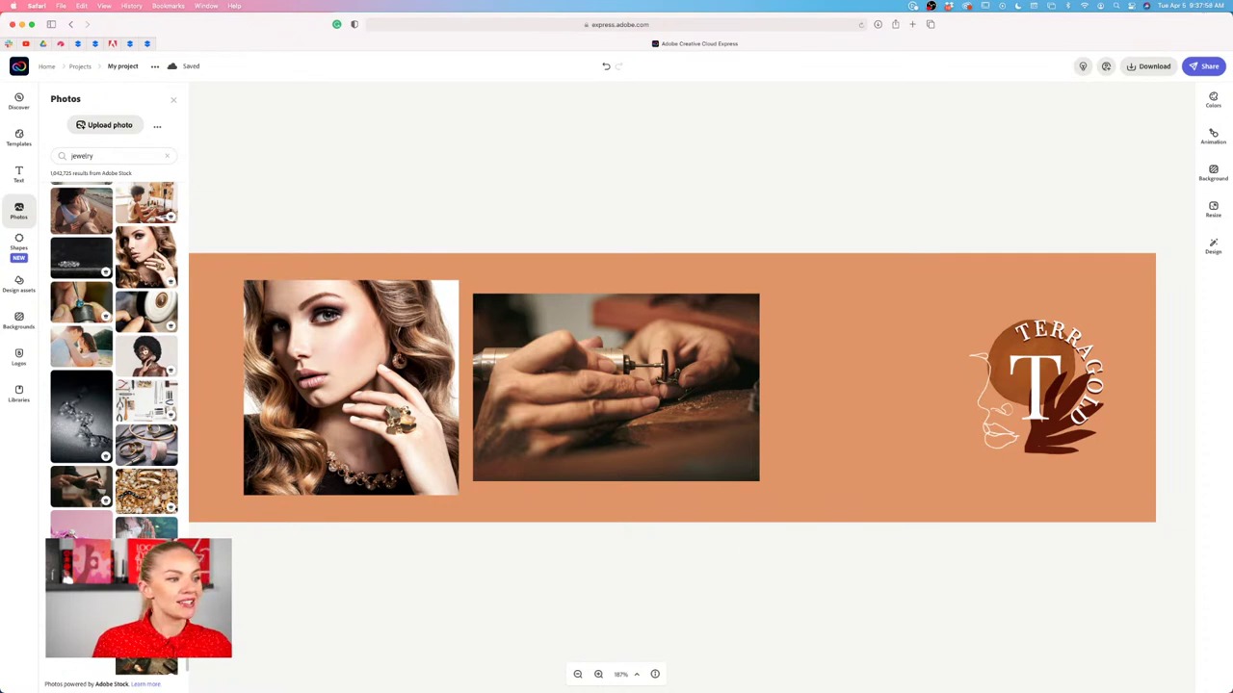
{"action": "left_click", "coordinate": [145, 347]}
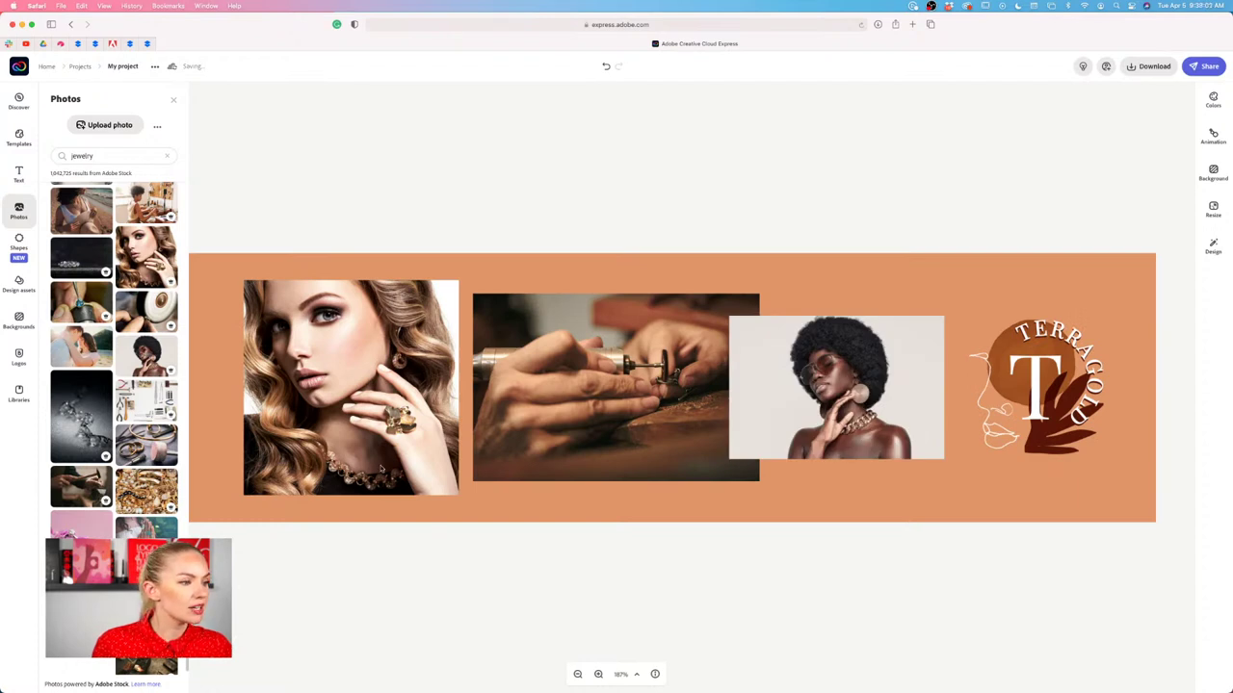
Add the photo of the woman with turquoise bracelets and a large earring, overlapping the lower edge of the sunglasses portrait.
{"action": "scroll", "coordinate": [108, 463], "scroll_direction": "down", "scroll_amount": 2}
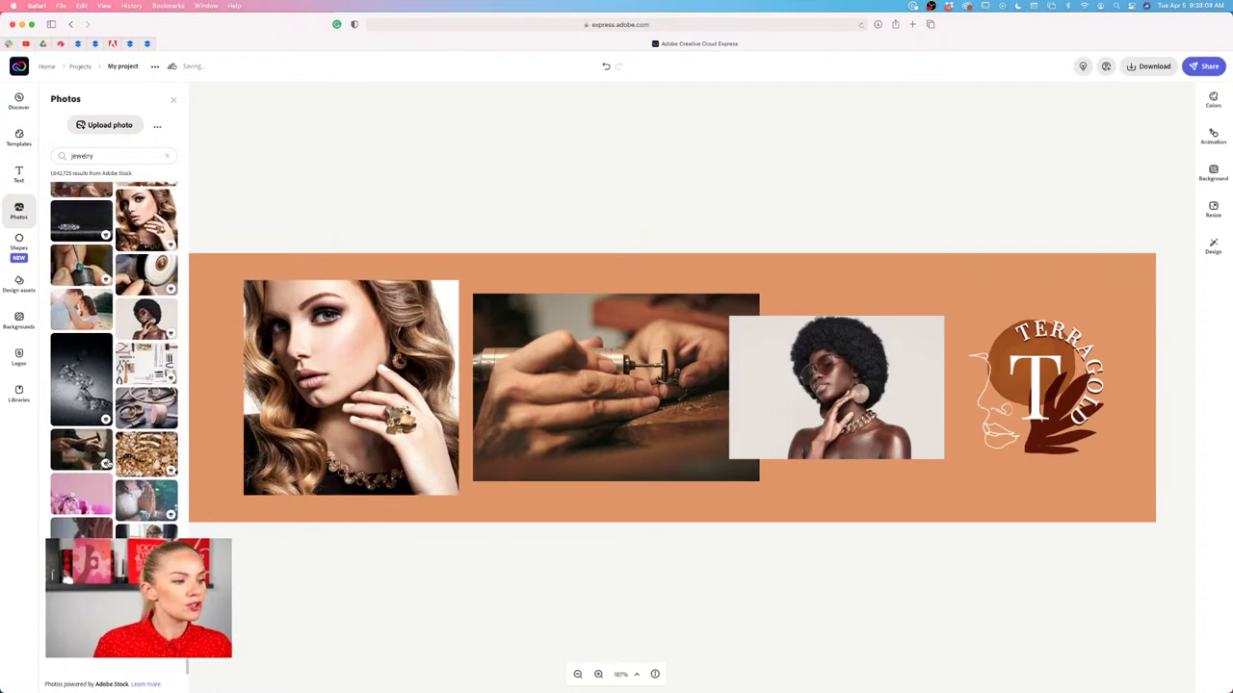
{"action": "scroll", "coordinate": [108, 464], "scroll_direction": "down", "scroll_amount": 10}
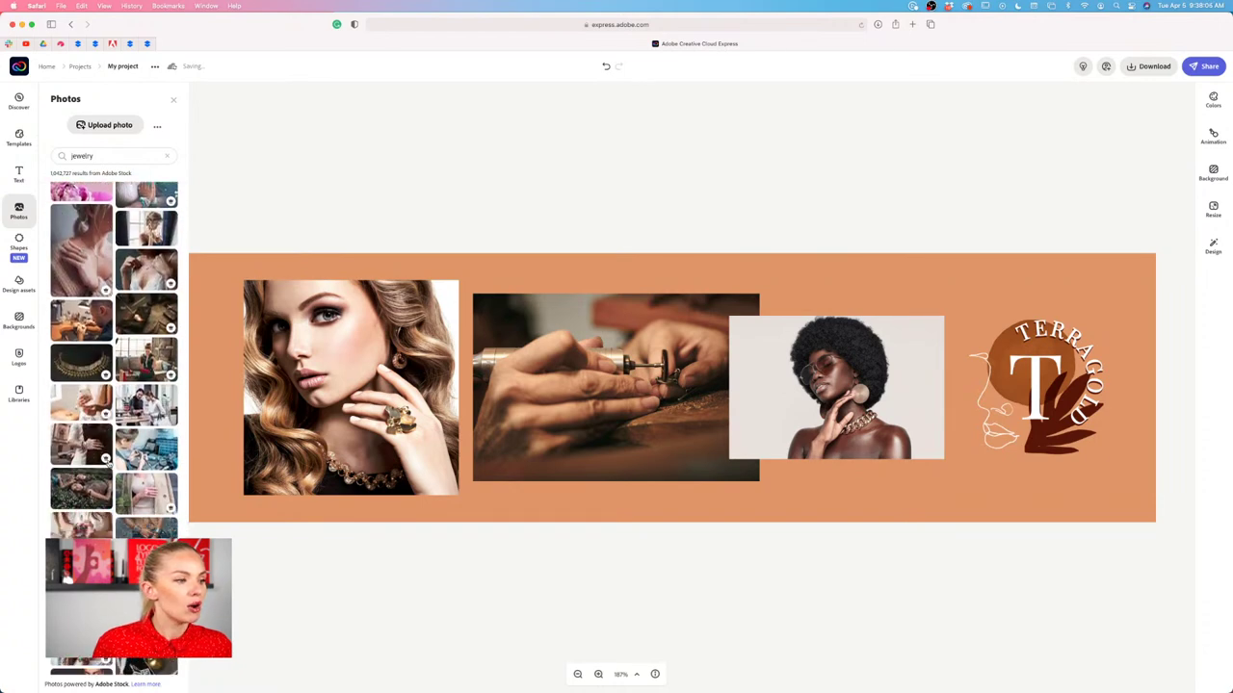
{"action": "scroll", "coordinate": [109, 463], "scroll_direction": "down", "scroll_amount": 3}
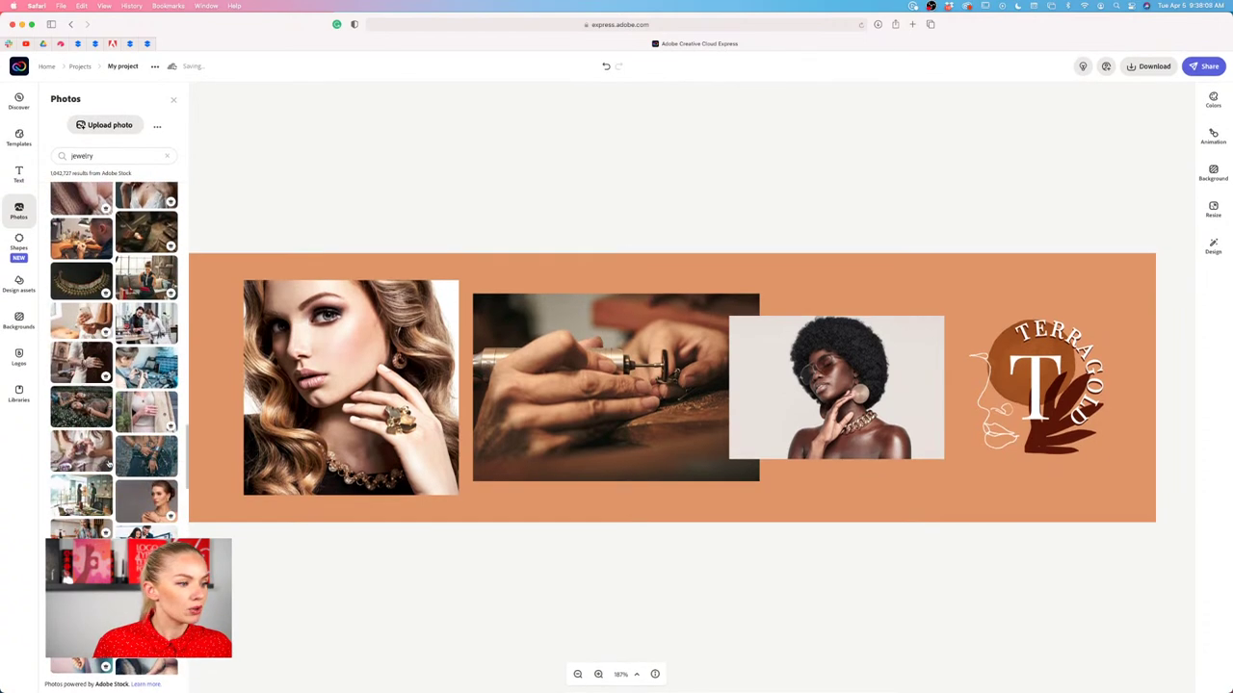
{"action": "left_click_drag", "start_coordinate": [81, 408], "coordinate": [772, 456]}
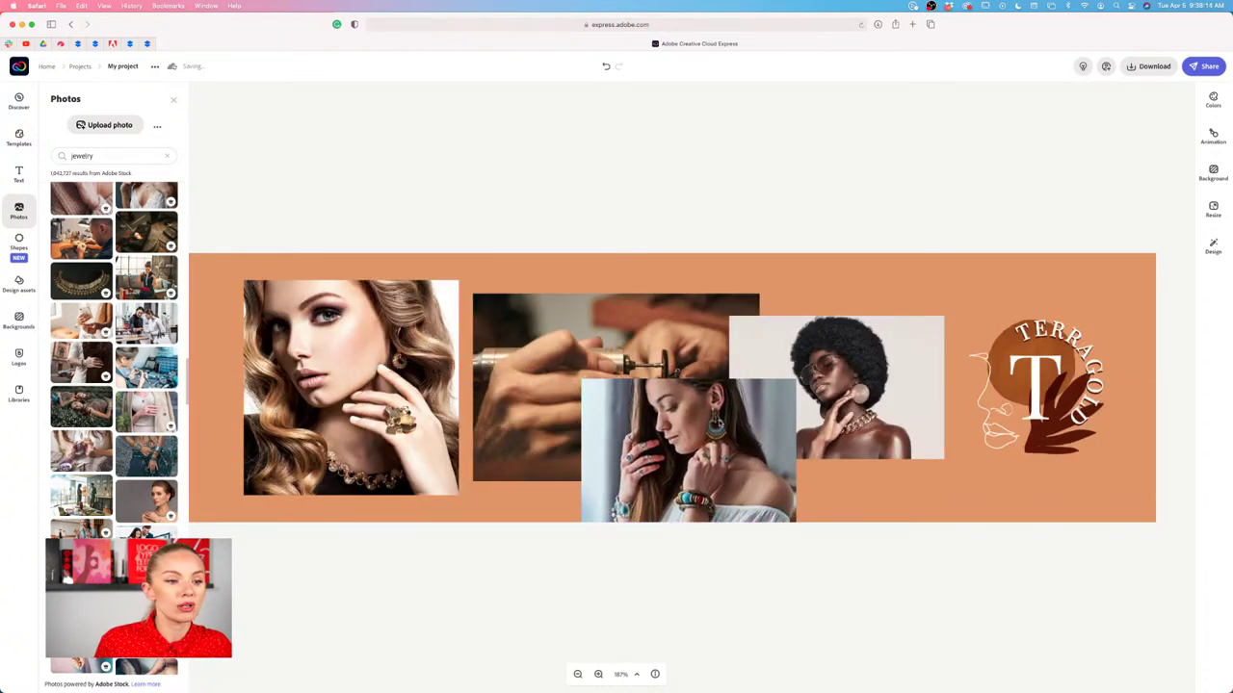
{"action": "left_click_drag", "start_coordinate": [759, 440], "coordinate": [795, 475]}
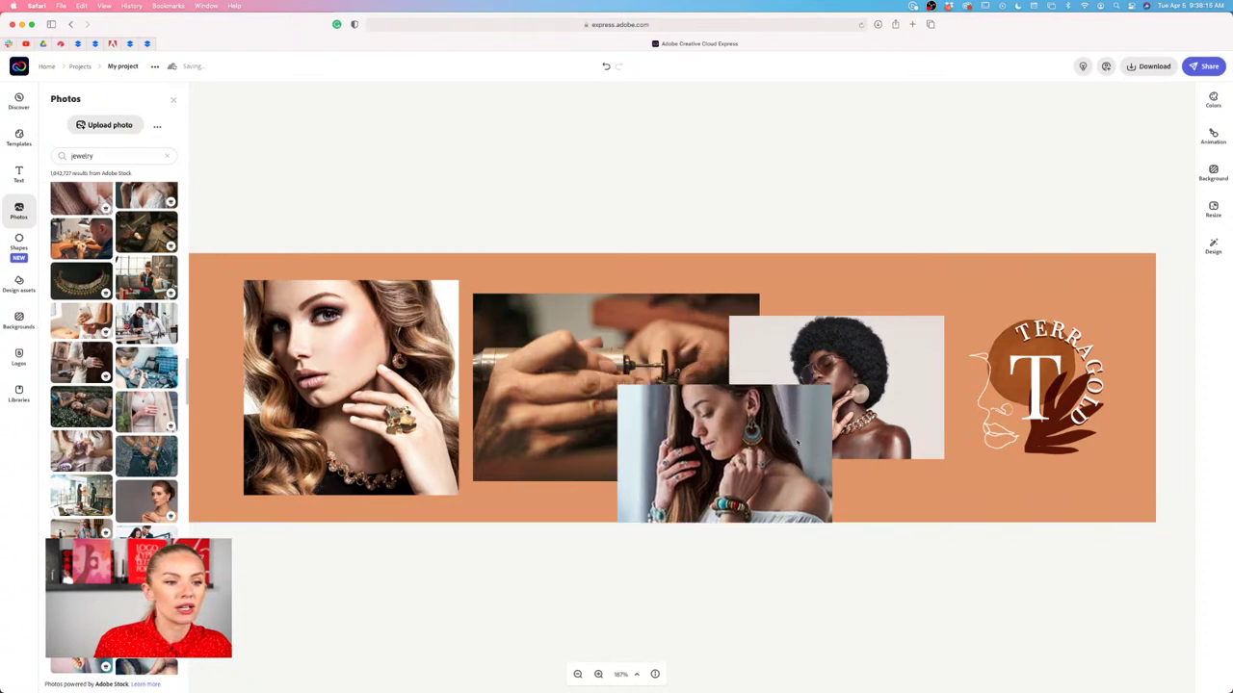
Add the beach photo of the woman in a turquoise necklace and place it just left of the turquoise-bracelet photo.
{"action": "scroll", "coordinate": [100, 464], "scroll_direction": "down", "scroll_amount": 3}
{"action": "scroll", "coordinate": [101, 464], "scroll_direction": "down", "scroll_amount": 3}
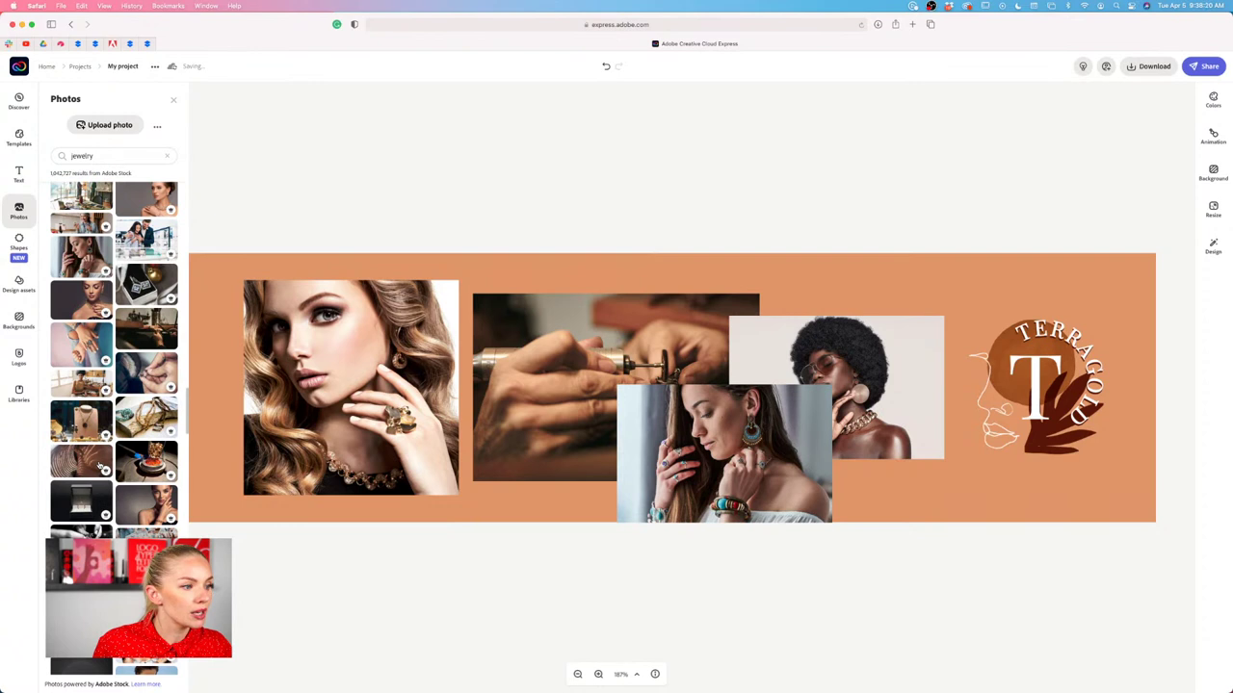
{"action": "scroll", "coordinate": [100, 466], "scroll_direction": "down", "scroll_amount": 1}
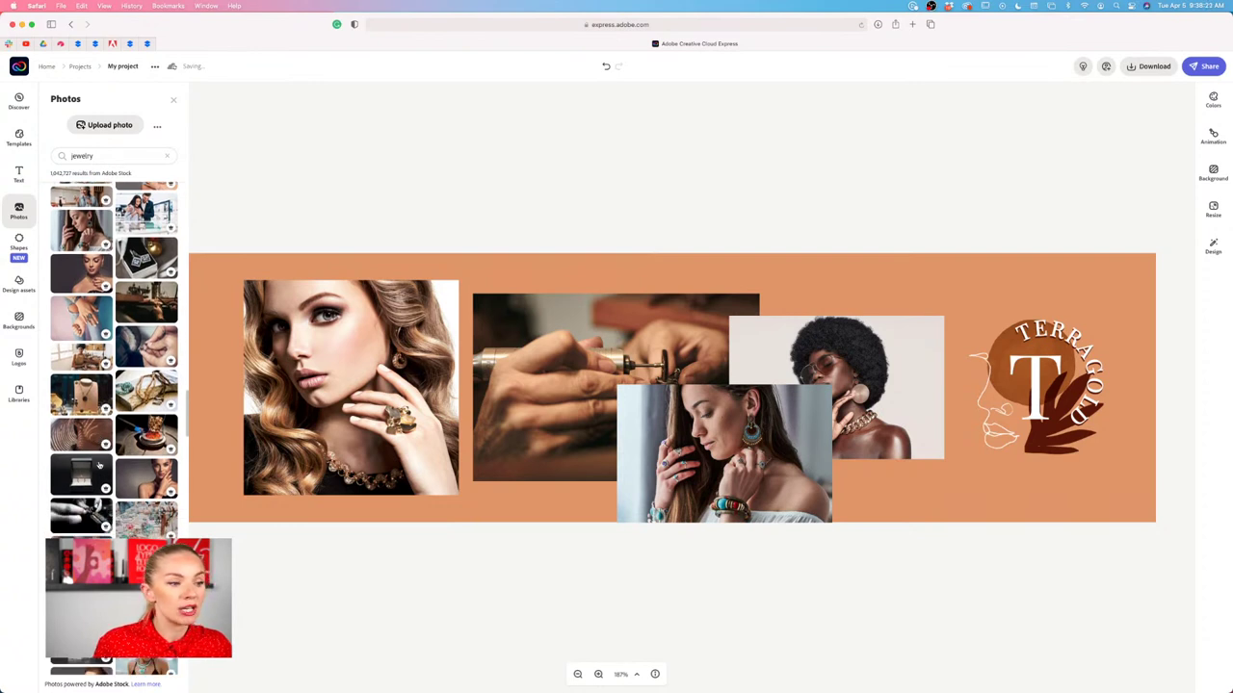
{"action": "scroll", "coordinate": [100, 464], "scroll_direction": "down", "scroll_amount": 3}
{"action": "scroll", "coordinate": [100, 466], "scroll_direction": "down", "scroll_amount": 2}
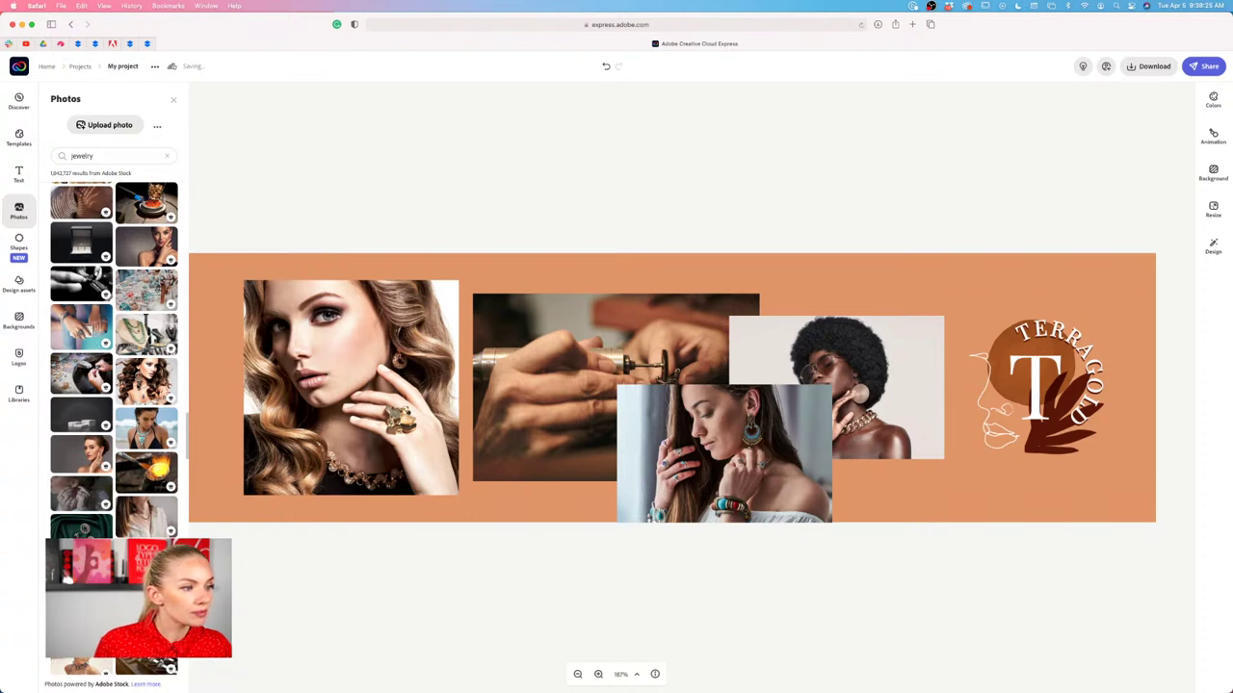
{"action": "scroll", "coordinate": [132, 500], "scroll_direction": "down", "scroll_amount": 2}
{"action": "scroll", "coordinate": [132, 501], "scroll_direction": "down", "scroll_amount": 1}
{"action": "left_click", "coordinate": [144, 306]}
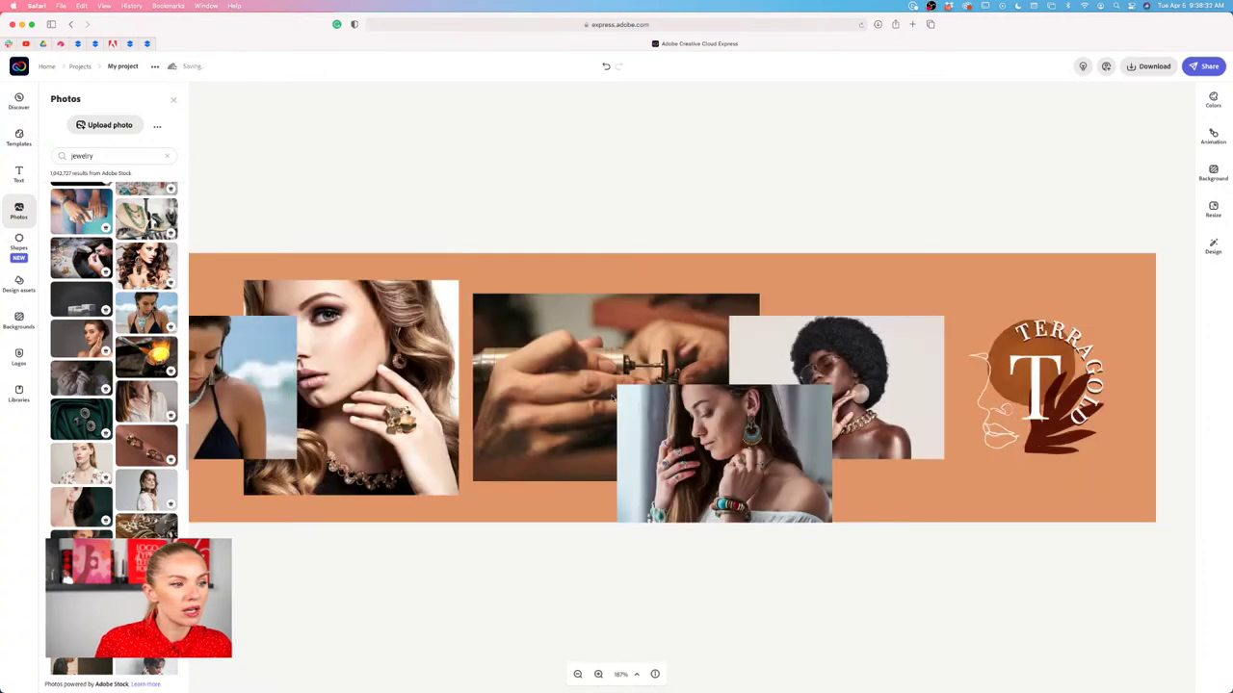
{"action": "left_click_drag", "start_coordinate": [250, 397], "coordinate": [510, 466]}
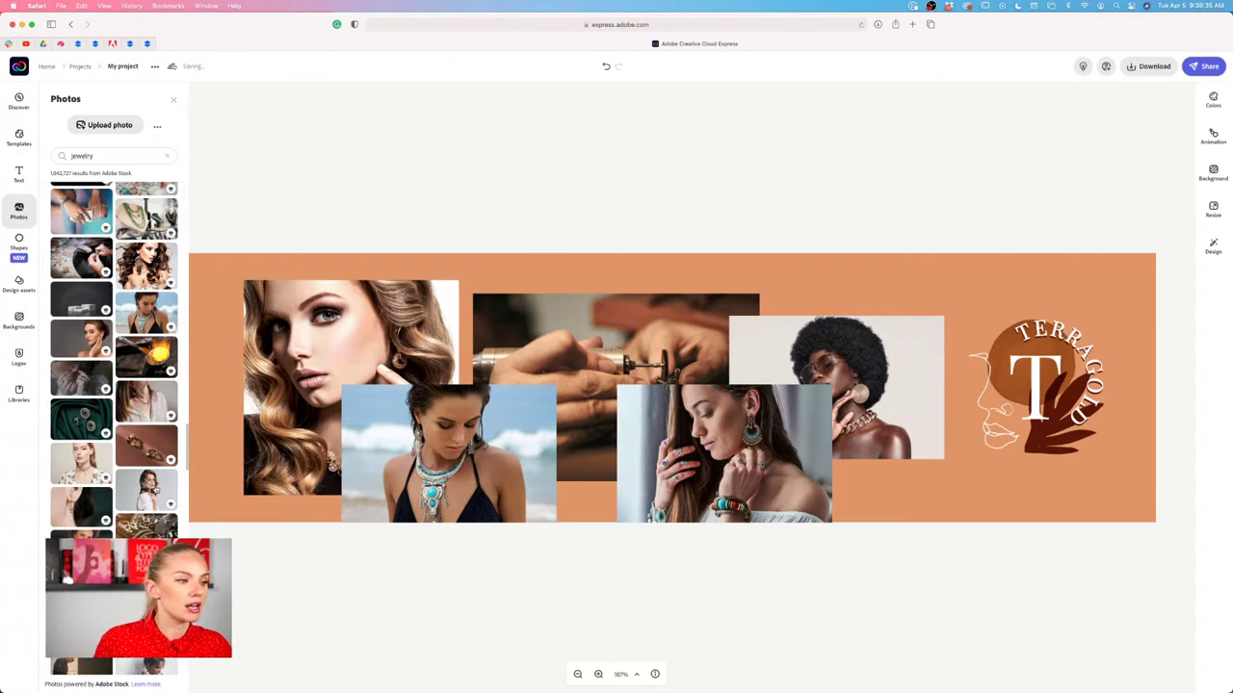
Add the close-up of turquoise necklaces and rings between the two turquoise-jewelry photos, and shift the beach photo up and left.
{"action": "scroll", "coordinate": [157, 489], "scroll_direction": "down", "scroll_amount": 5}
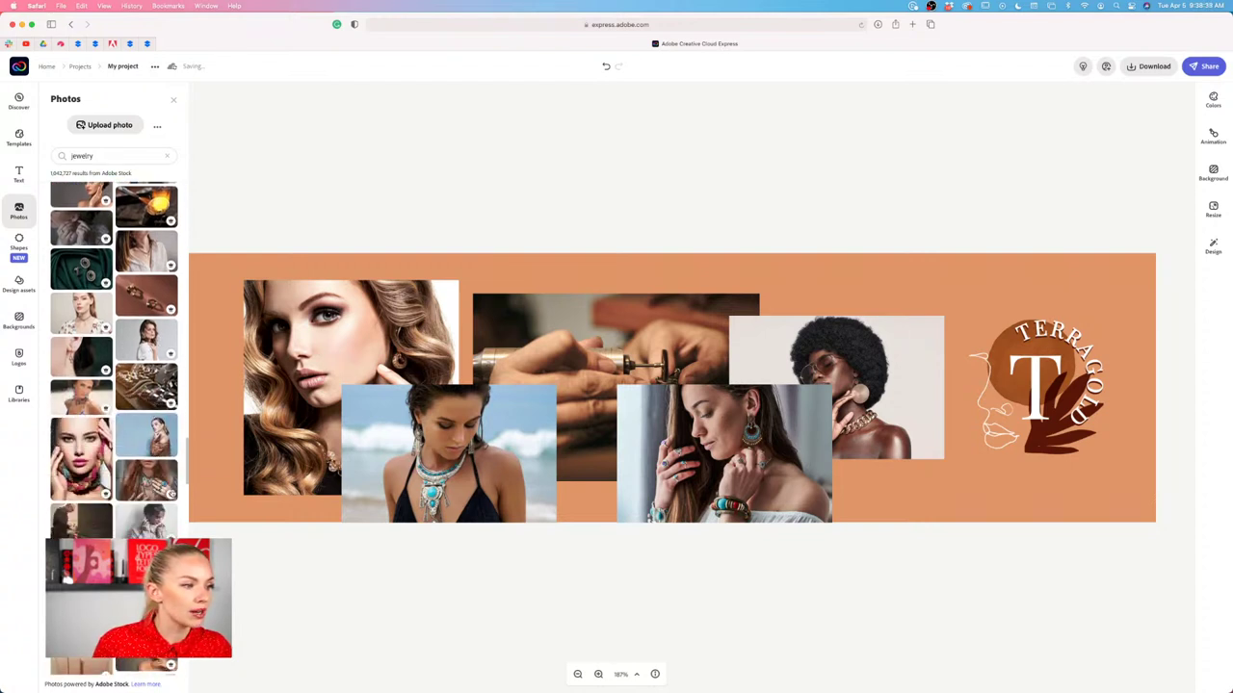
{"action": "scroll", "coordinate": [113, 356], "scroll_direction": "down", "scroll_amount": 1}
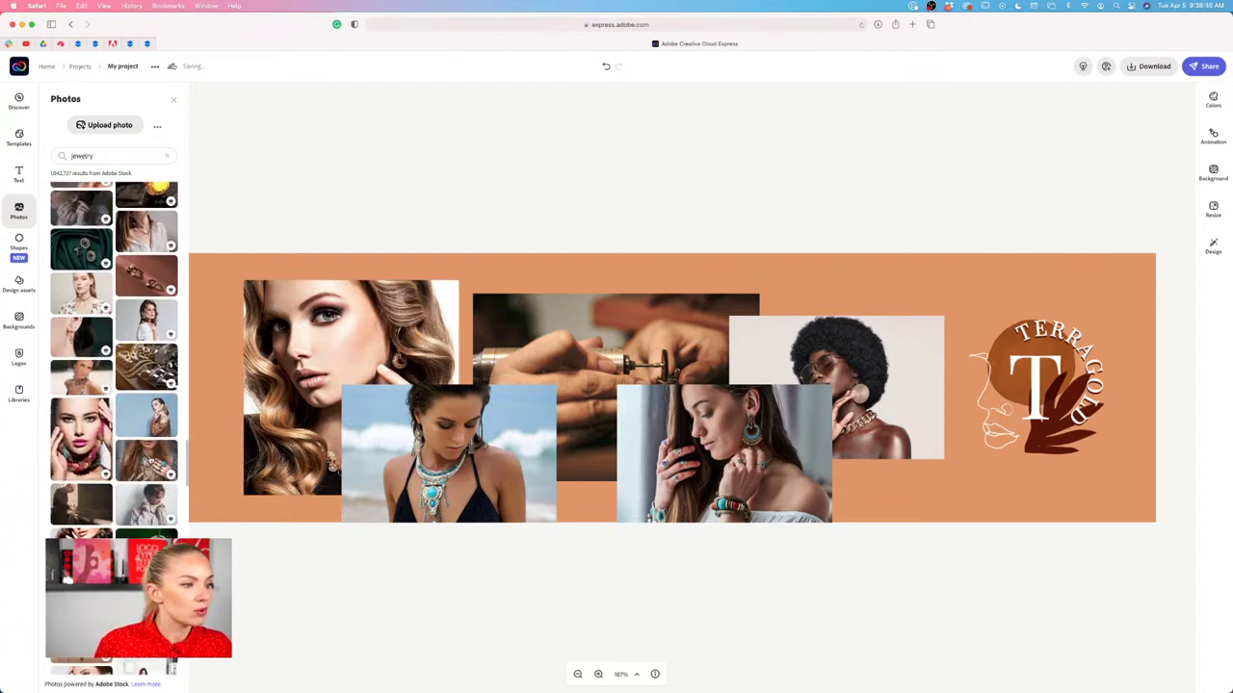
{"action": "left_click_drag", "start_coordinate": [154, 461], "coordinate": [592, 453]}
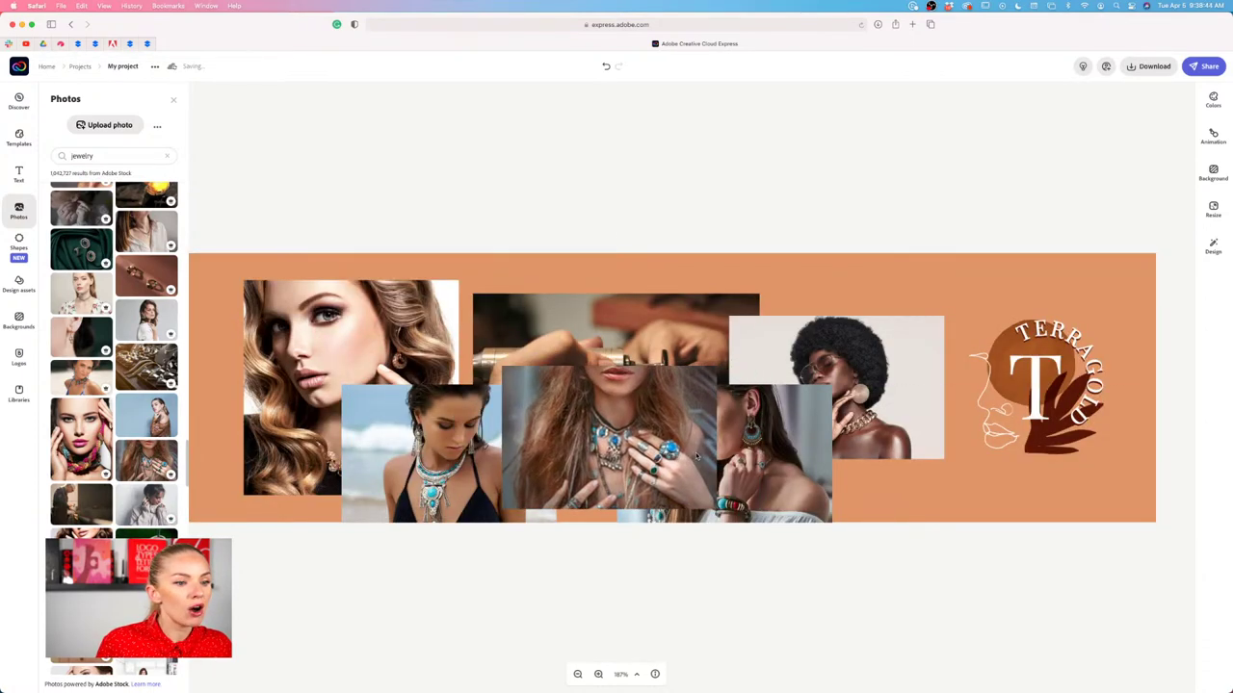
{"action": "left_click_drag", "start_coordinate": [447, 460], "coordinate": [398, 408]}
Delete the jeweler's-hands photo and the sunglasses portrait from the banner.
{"action": "left_click", "coordinate": [558, 332]}
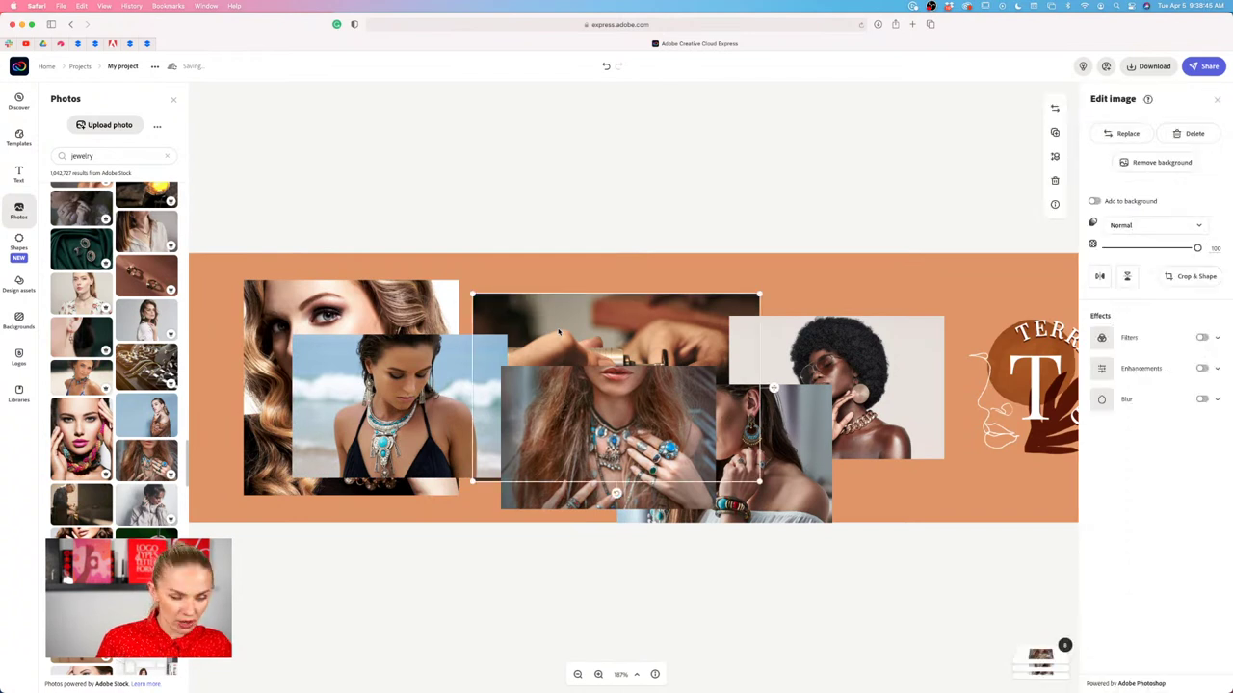
{"action": "key", "text": "Delete"}
{"action": "left_click", "coordinate": [906, 389]}
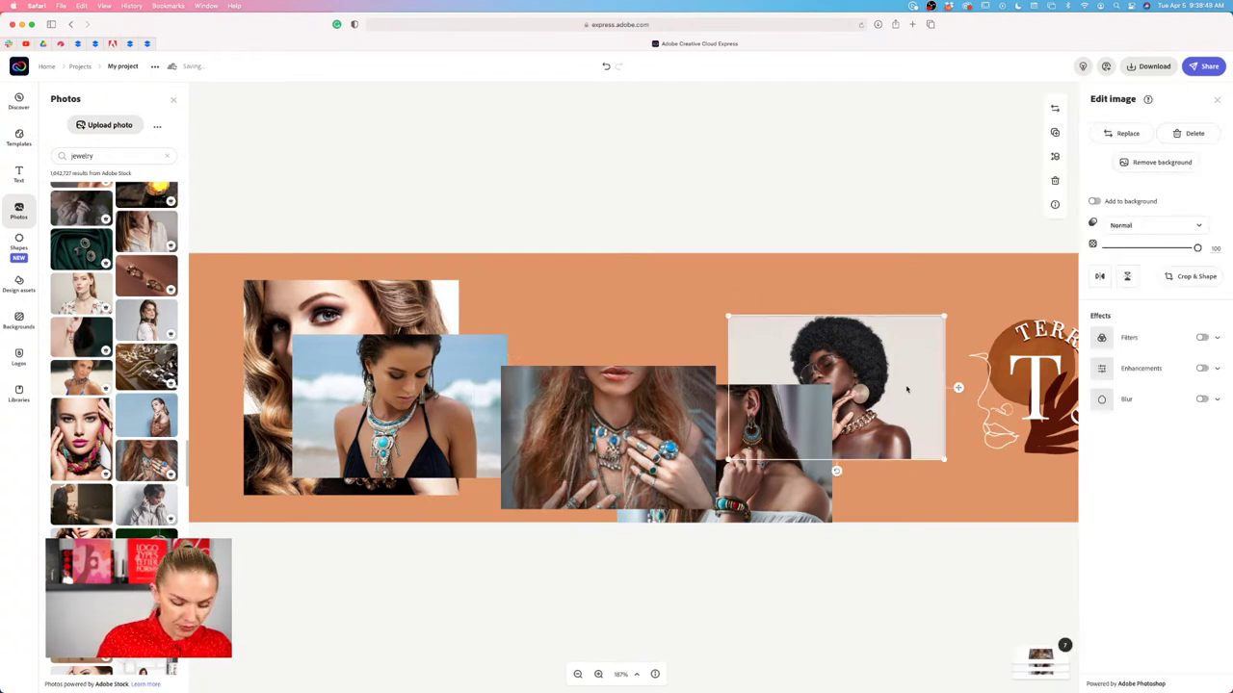
{"action": "key", "text": "Delete"}
Delete the wavy-haired woman's portrait and space the three turquoise-jewelry photos side by side without overlap.
{"action": "left_click_drag", "start_coordinate": [799, 460], "coordinate": [851, 431]}
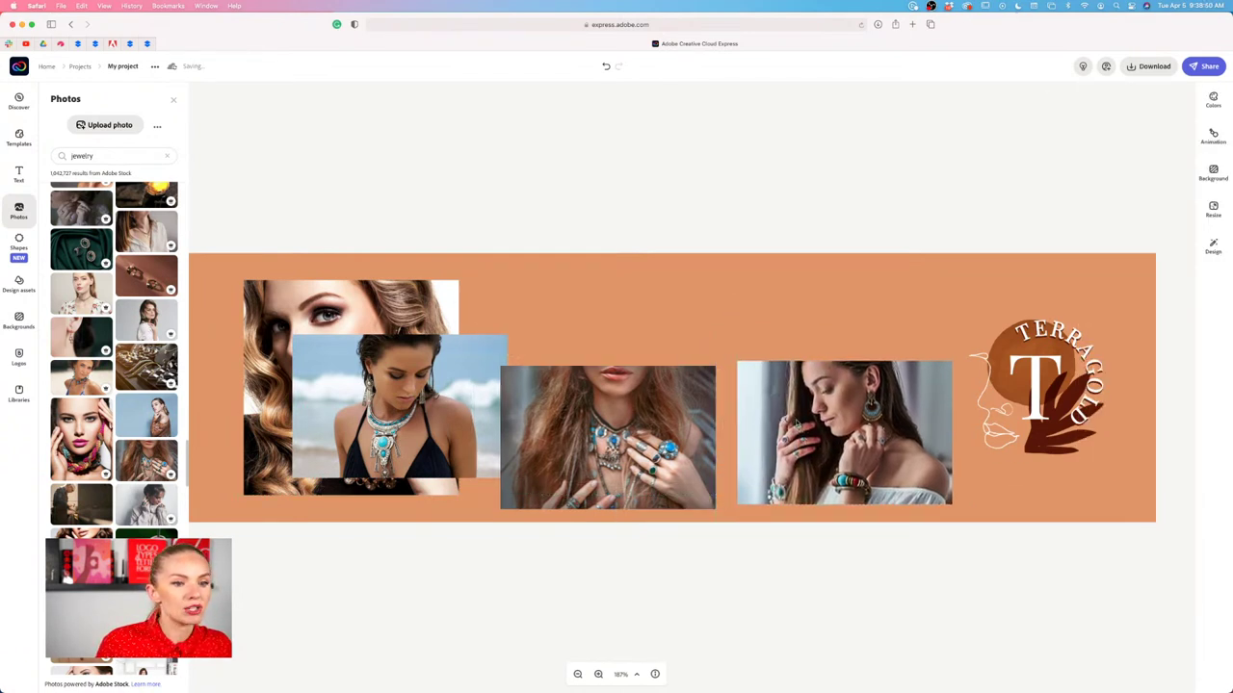
{"action": "left_click", "coordinate": [351, 303]}
{"action": "key", "text": "Delete"}
{"action": "left_click_drag", "start_coordinate": [553, 429], "coordinate": [567, 415]}
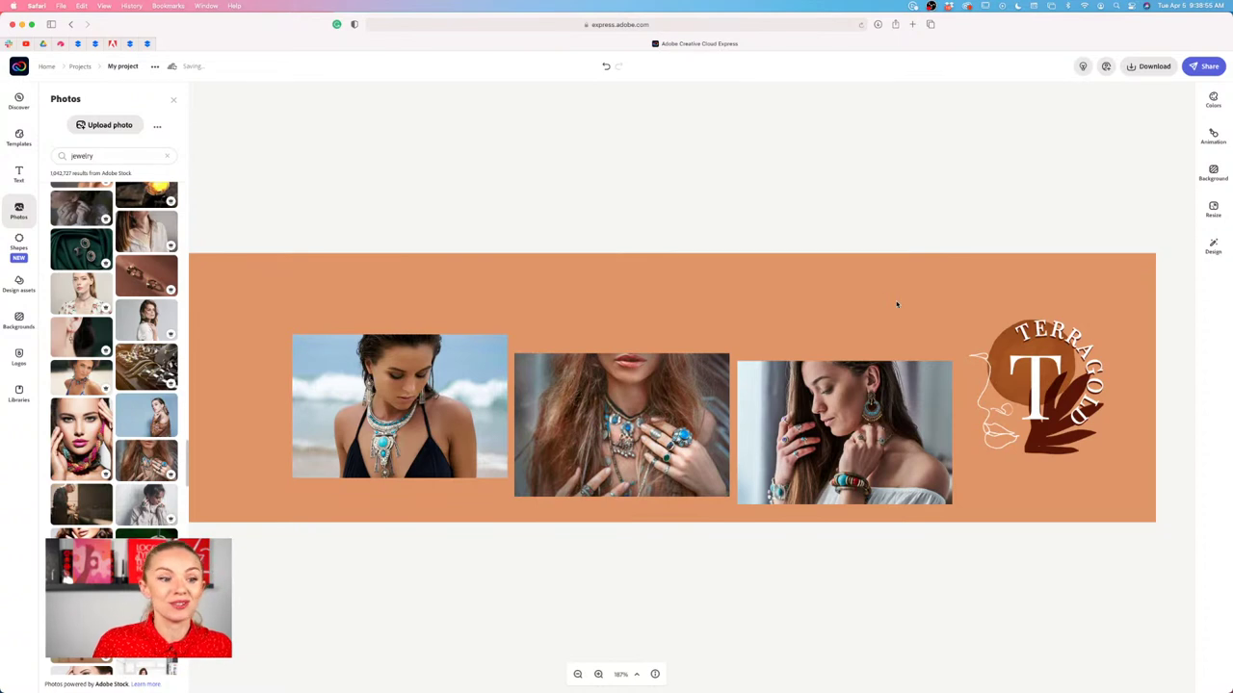
Try the sky blue sampled from the beach photo as the banner's background color.
{"action": "left_click", "coordinate": [857, 302]}
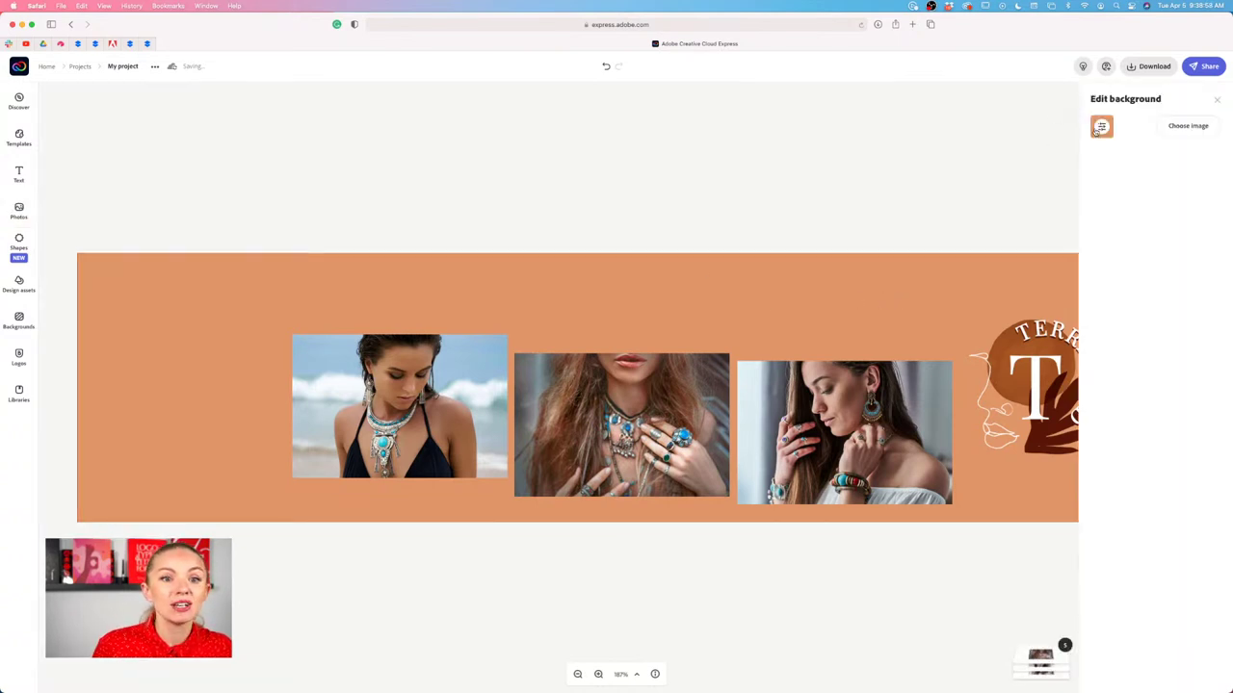
{"action": "left_click", "coordinate": [1102, 126]}
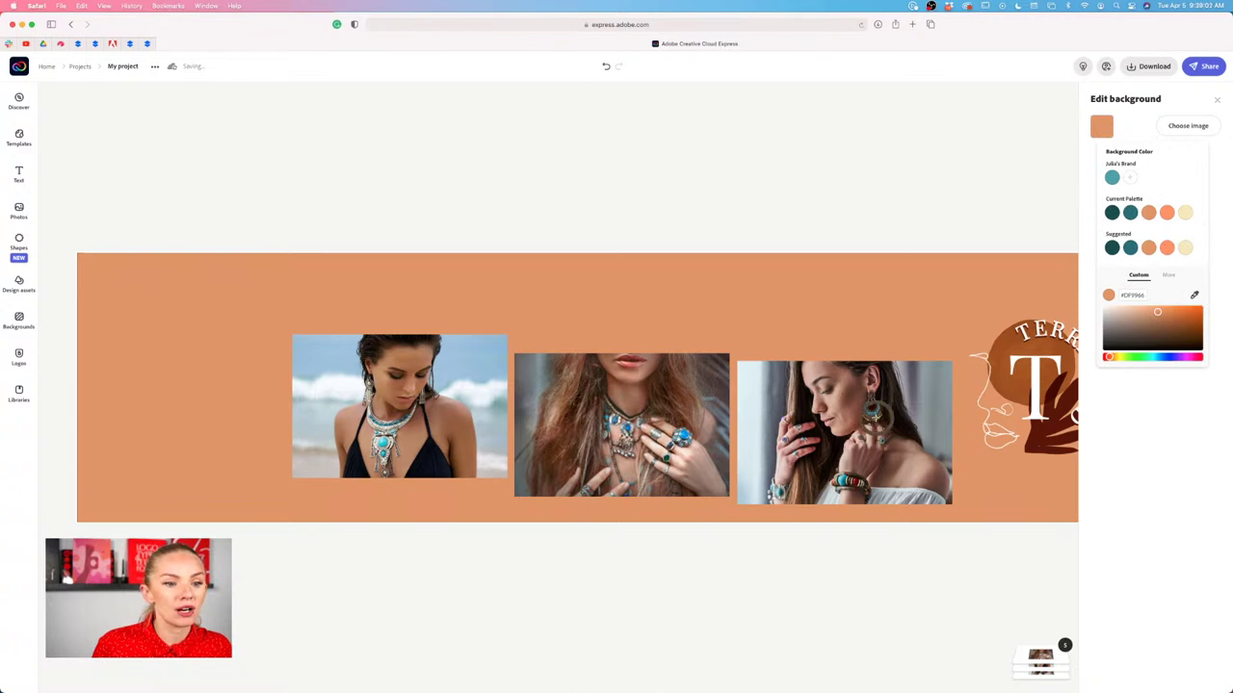
{"action": "left_click", "coordinate": [481, 357]}
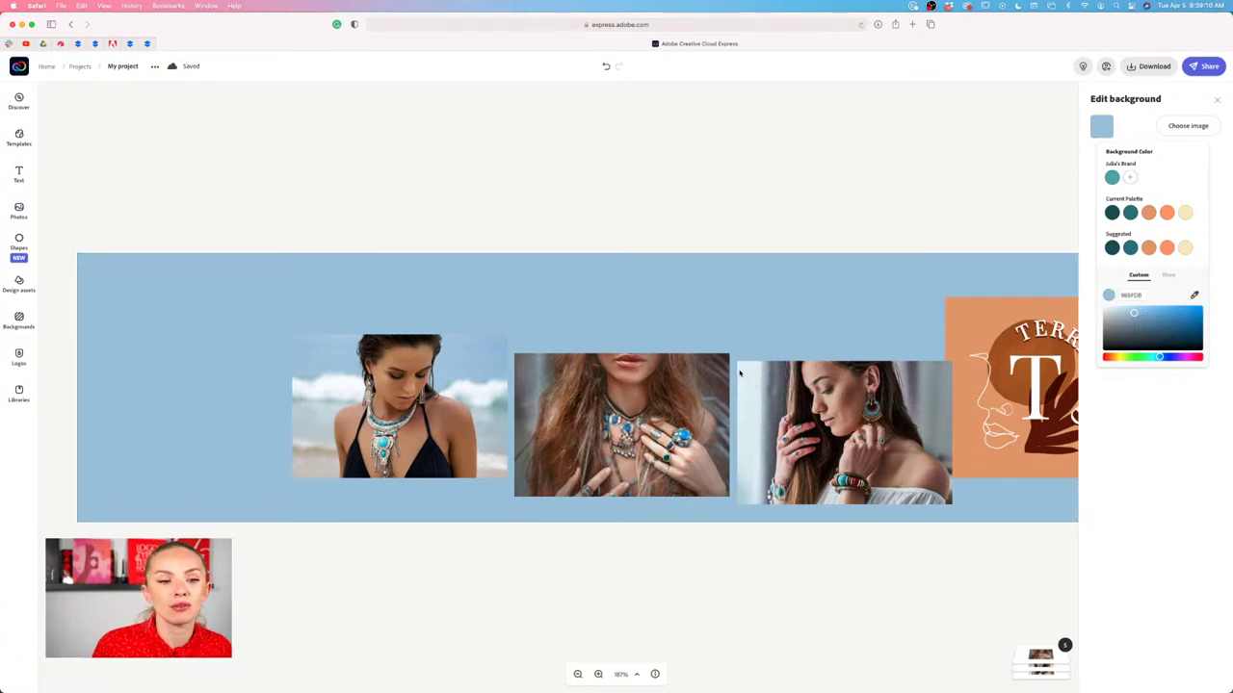
Set the banner background back to the orange DF9966, sampled from the area around the Terragold logo.
{"action": "scroll", "coordinate": [739, 373], "scroll_direction": "left", "scroll_amount": 5}
{"action": "scroll", "coordinate": [739, 373], "scroll_direction": "right", "scroll_amount": 5}
{"action": "scroll", "coordinate": [740, 373], "scroll_direction": "right", "scroll_amount": 2}
{"action": "left_click", "coordinate": [1194, 294]}
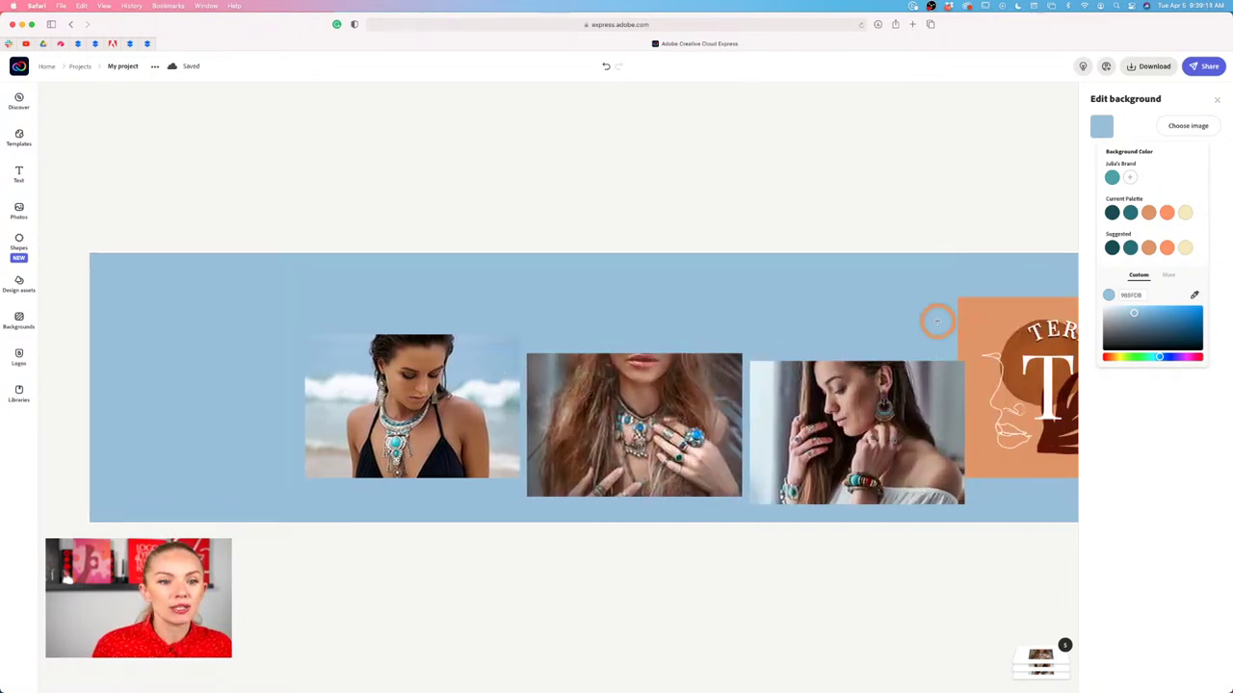
{"action": "left_click", "coordinate": [971, 320]}
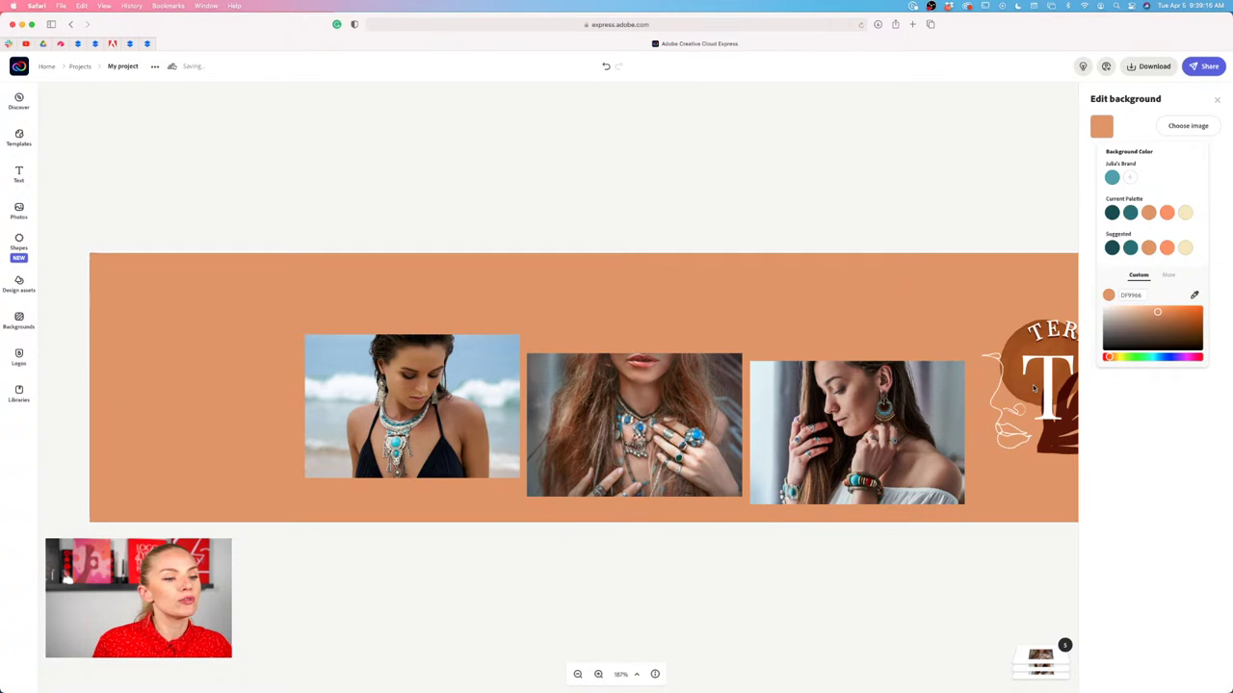
Enlarge the beach photo to nearly the banner's height and align it with the banner's top-left corner.
{"action": "scroll", "coordinate": [571, 420], "scroll_direction": "right", "scroll_amount": 1}
{"action": "scroll", "coordinate": [571, 420], "scroll_direction": "left", "scroll_amount": 5}
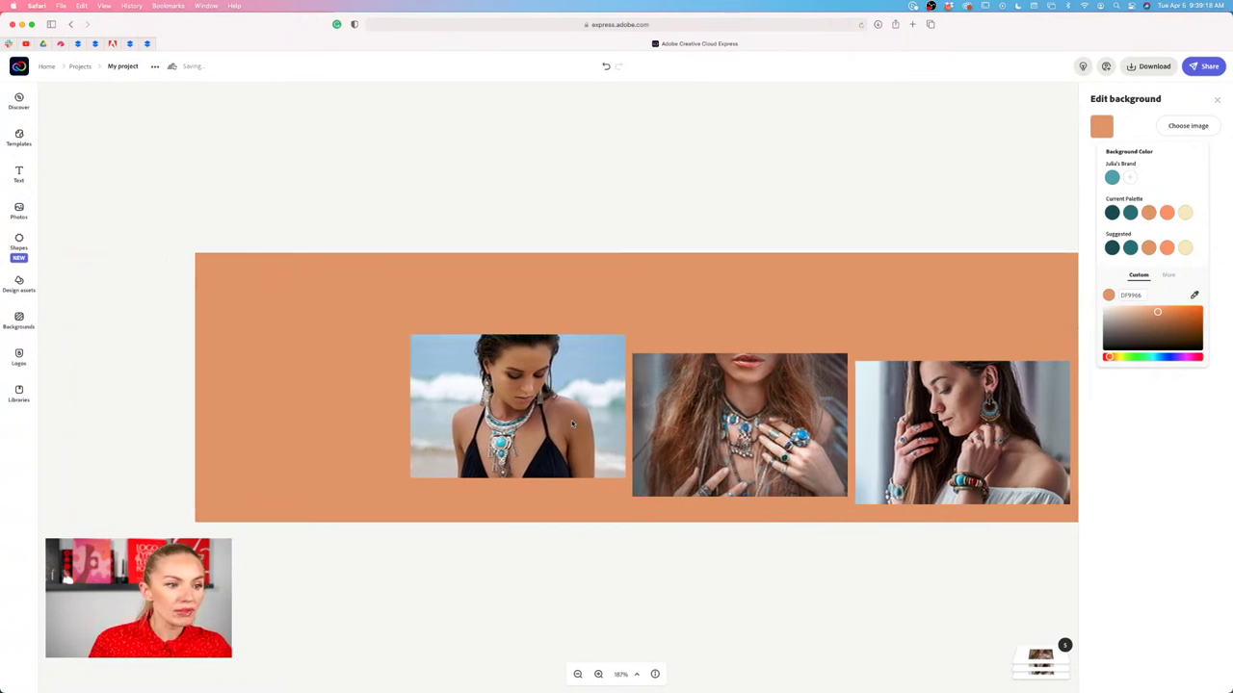
{"action": "left_click", "coordinate": [571, 420]}
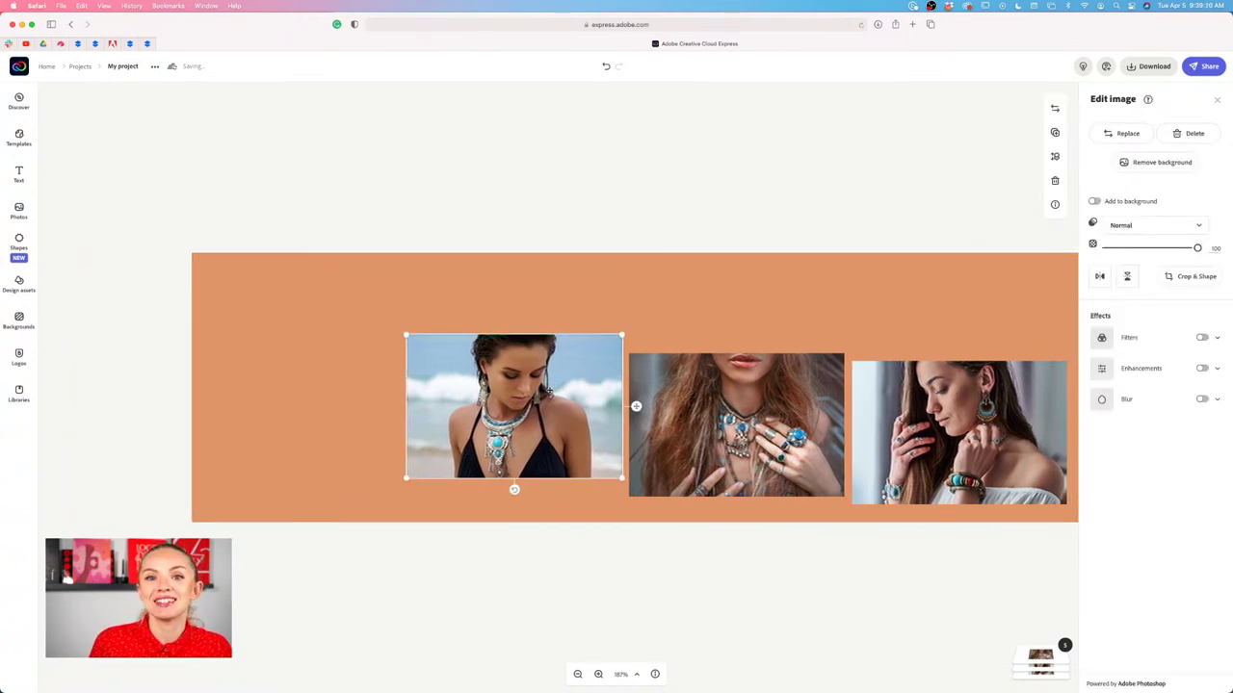
{"action": "left_click_drag", "start_coordinate": [484, 397], "coordinate": [469, 378]}
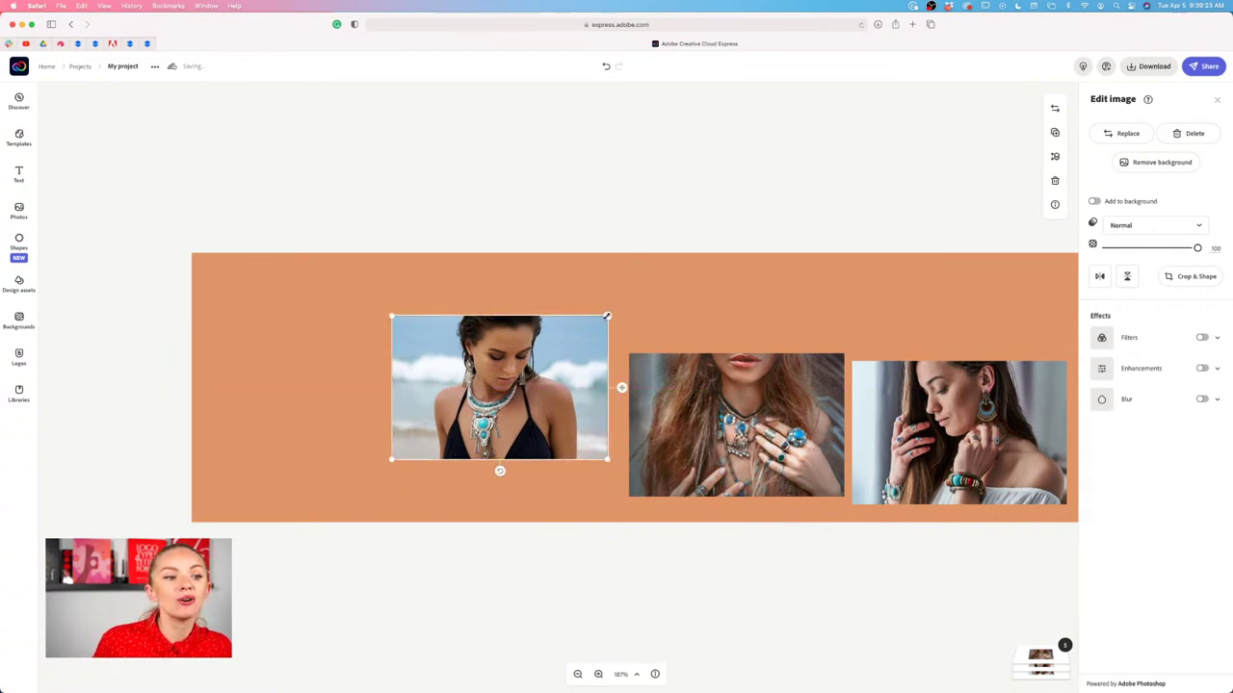
{"action": "left_click_drag", "start_coordinate": [607, 316], "coordinate": [753, 220]}
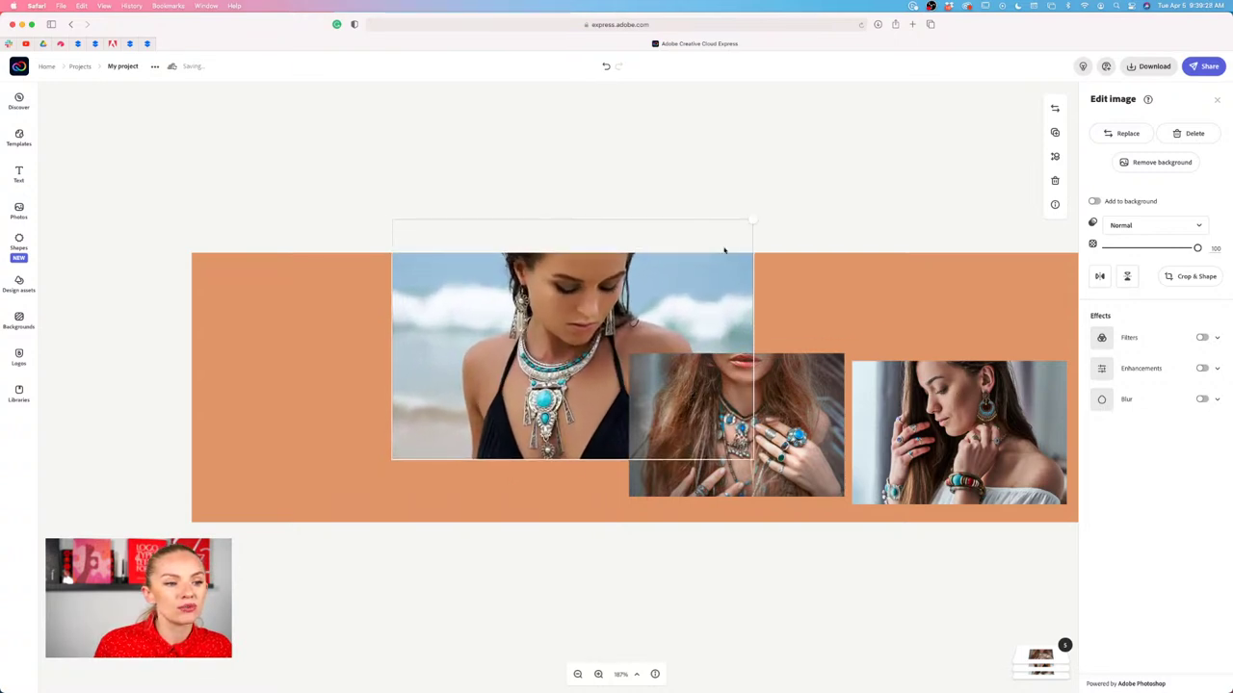
{"action": "left_click_drag", "start_coordinate": [630, 335], "coordinate": [375, 378]}
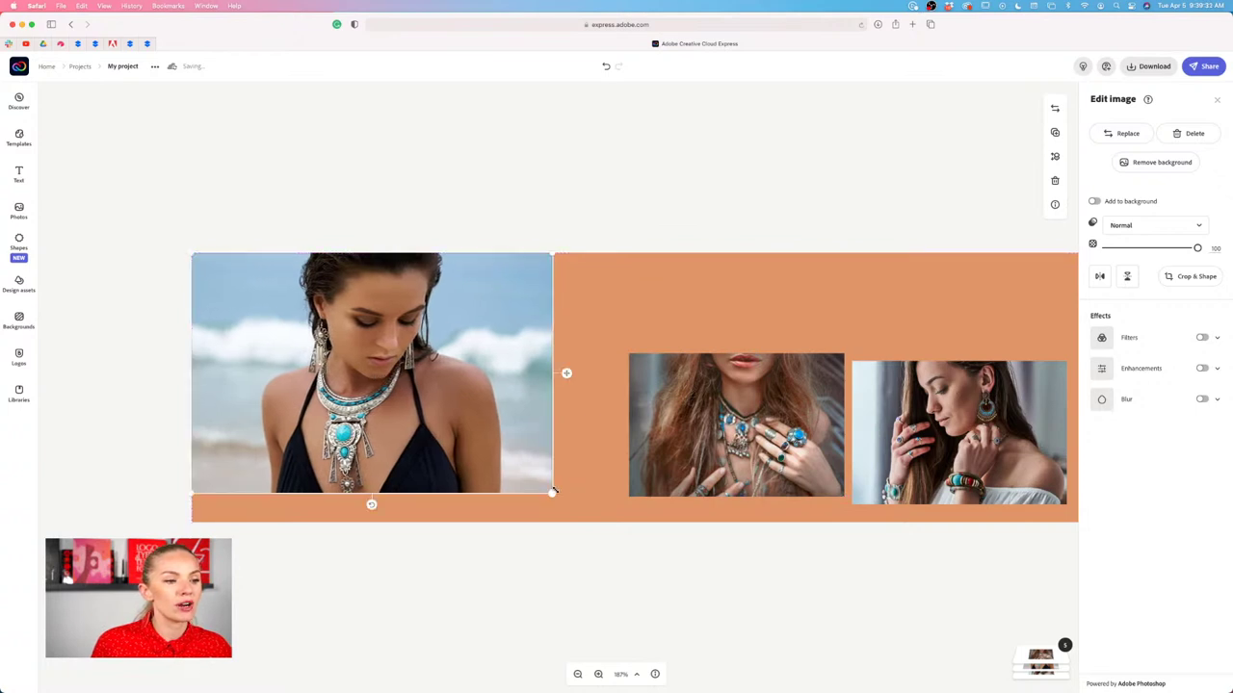
{"action": "mouse_move", "coordinate": [550, 493]}
{"action": "left_mouse_down"}
{"action": "mouse_move", "coordinate": [587, 517]}
{"action": "mouse_move", "coordinate": [550, 493]}
{"action": "left_mouse_up"}
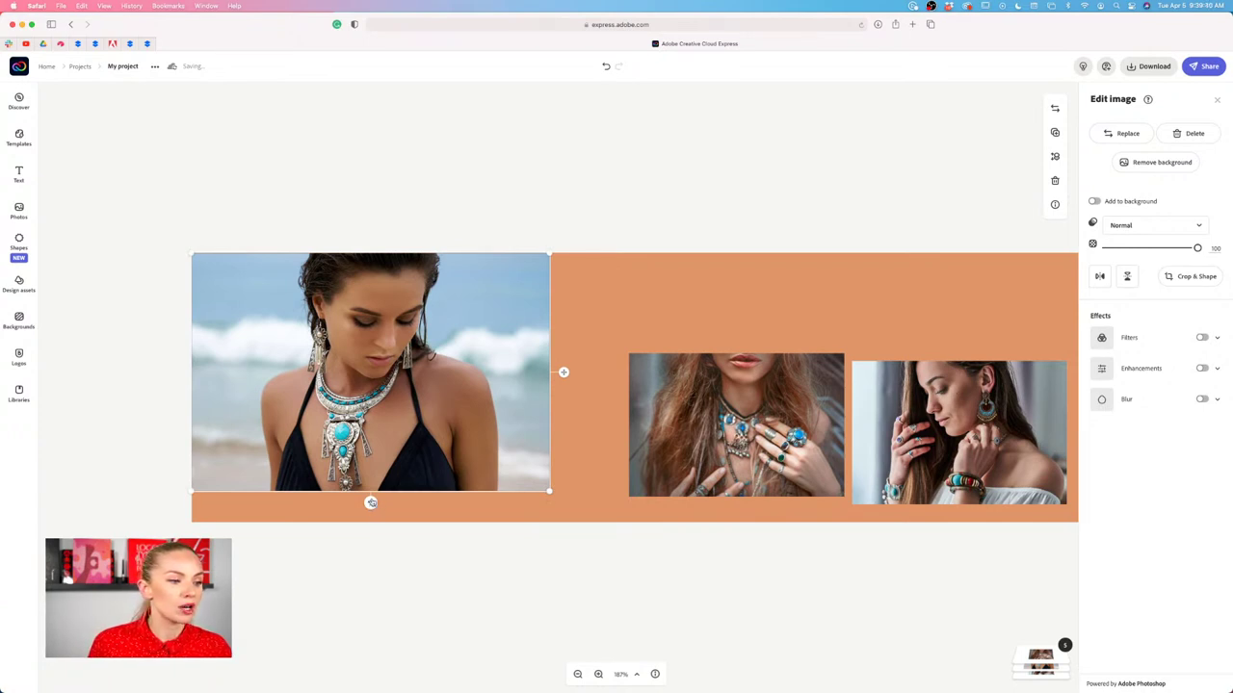
Try tilting the beach photo clockwise and enlarging it across the banner.
{"action": "left_click_drag", "start_coordinate": [370, 504], "coordinate": [344, 500]}
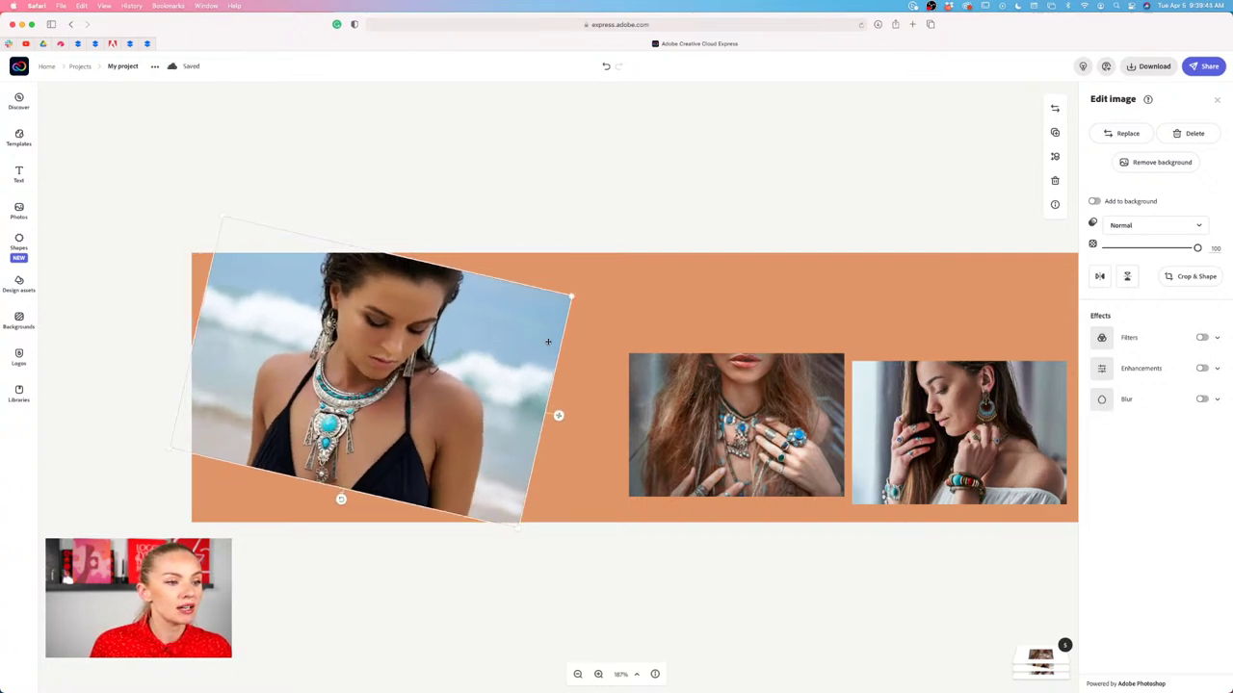
{"action": "left_click_drag", "start_coordinate": [569, 292], "coordinate": [767, 201]}
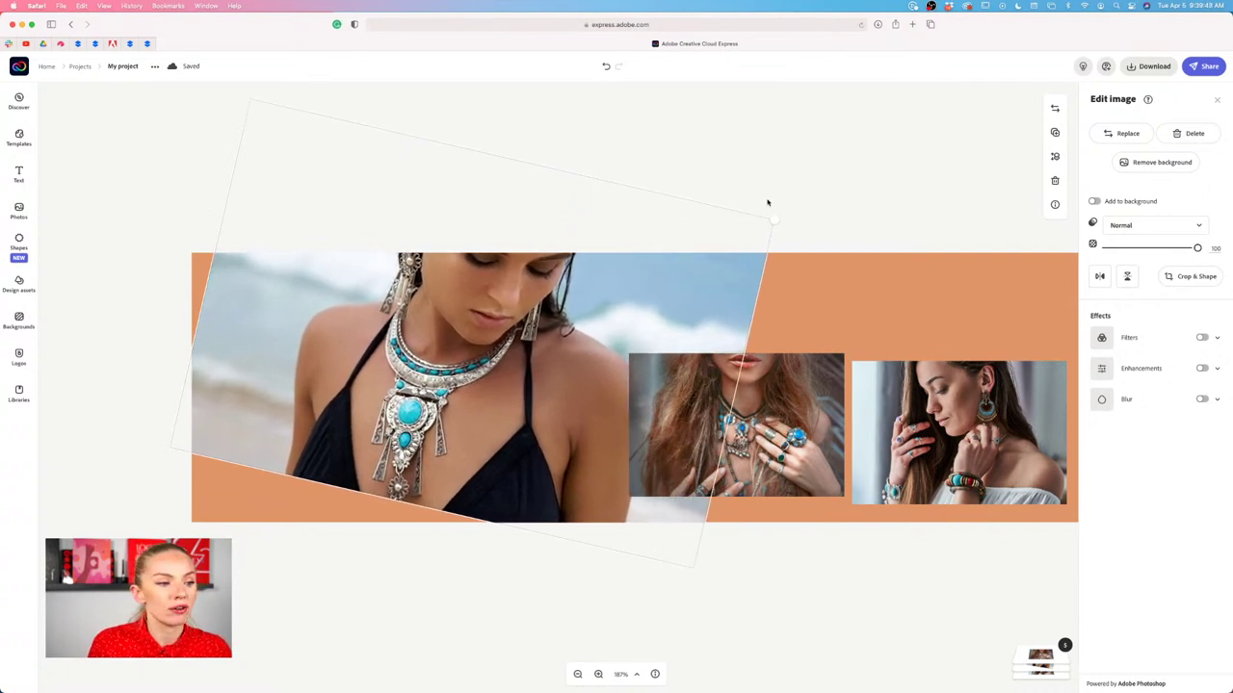
{"action": "key", "text": "super+z"}
Enlarge the beach photo to fill the banner's full height, with its outer part running past the banner's left edge.
{"action": "left_click_drag", "start_coordinate": [372, 438], "coordinate": [294, 416]}
{"action": "left_click_drag", "start_coordinate": [543, 577], "coordinate": [547, 605]}
{"action": "left_click_drag", "start_coordinate": [276, 542], "coordinate": [324, 542]}
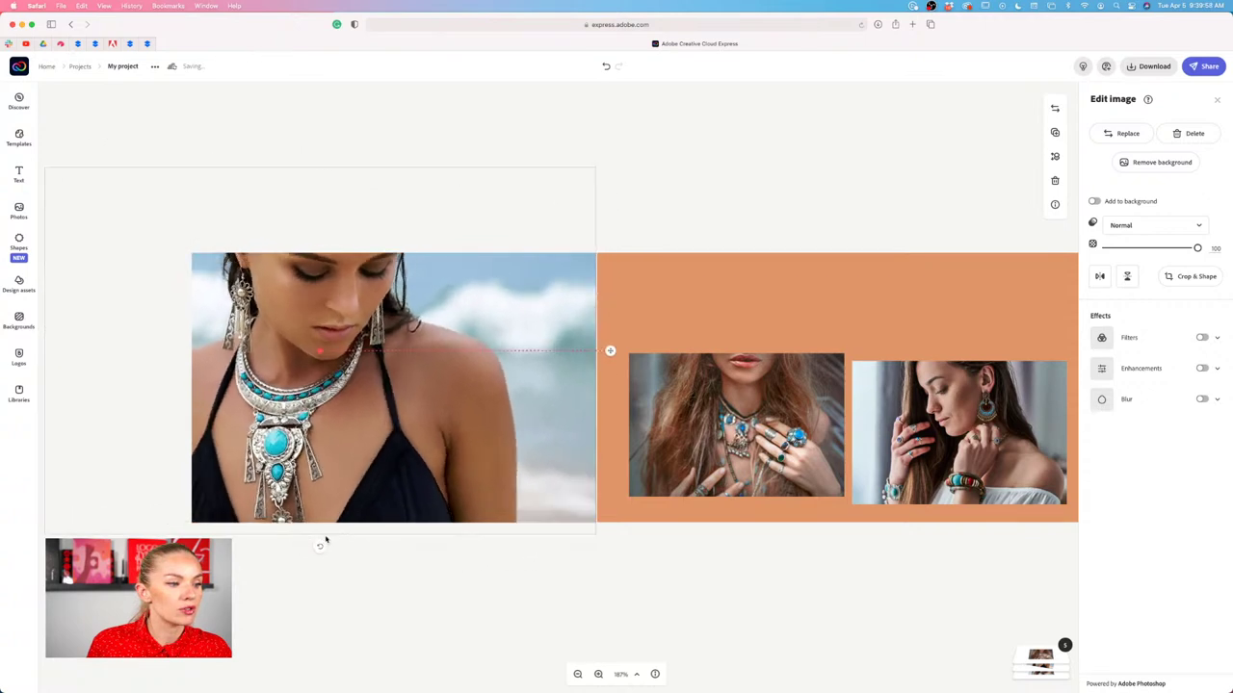
{"action": "left_click_drag", "start_coordinate": [337, 475], "coordinate": [324, 468]}
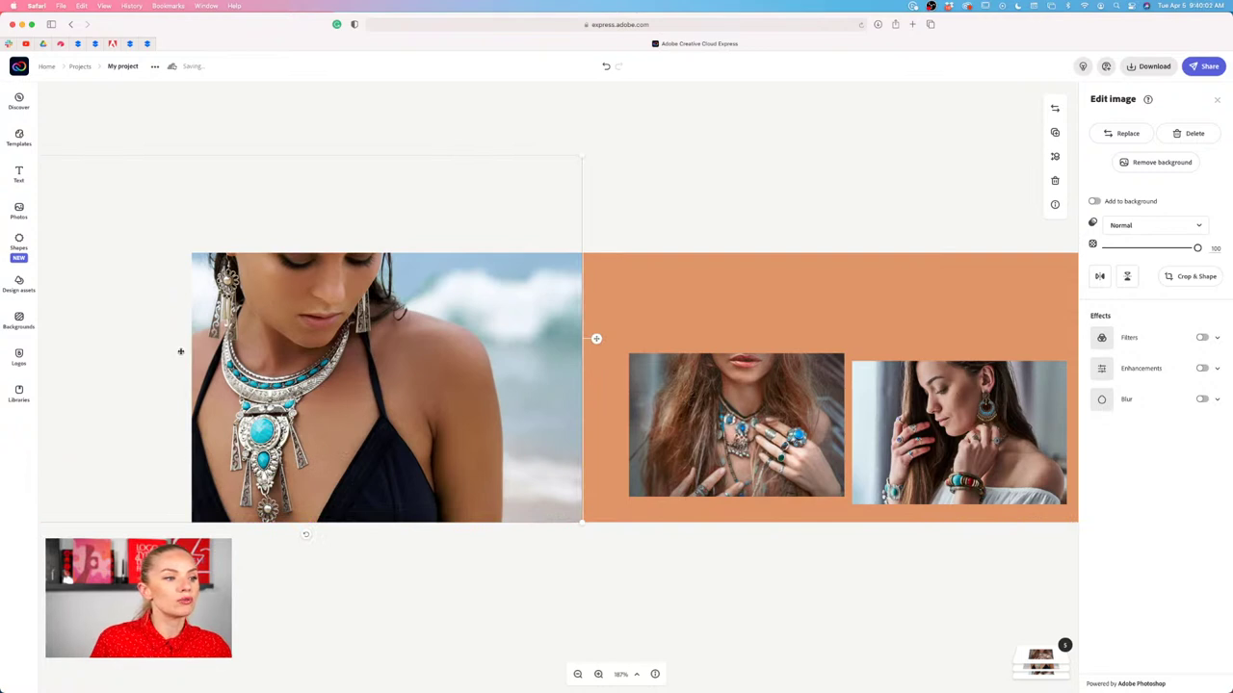
{"action": "left_click", "coordinate": [321, 546]}
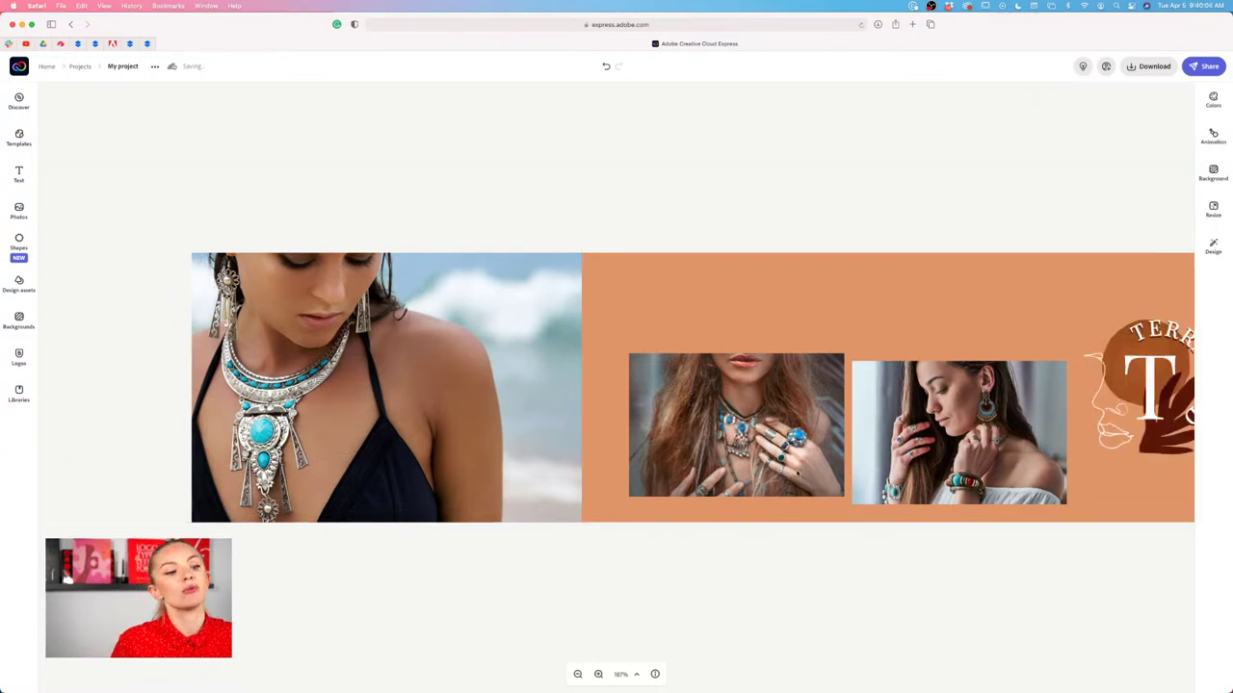
Enlarge the necklace-and-rings close-up to the banner's full height, overlapping the right part of the beach photo.
{"action": "left_click", "coordinate": [763, 464]}
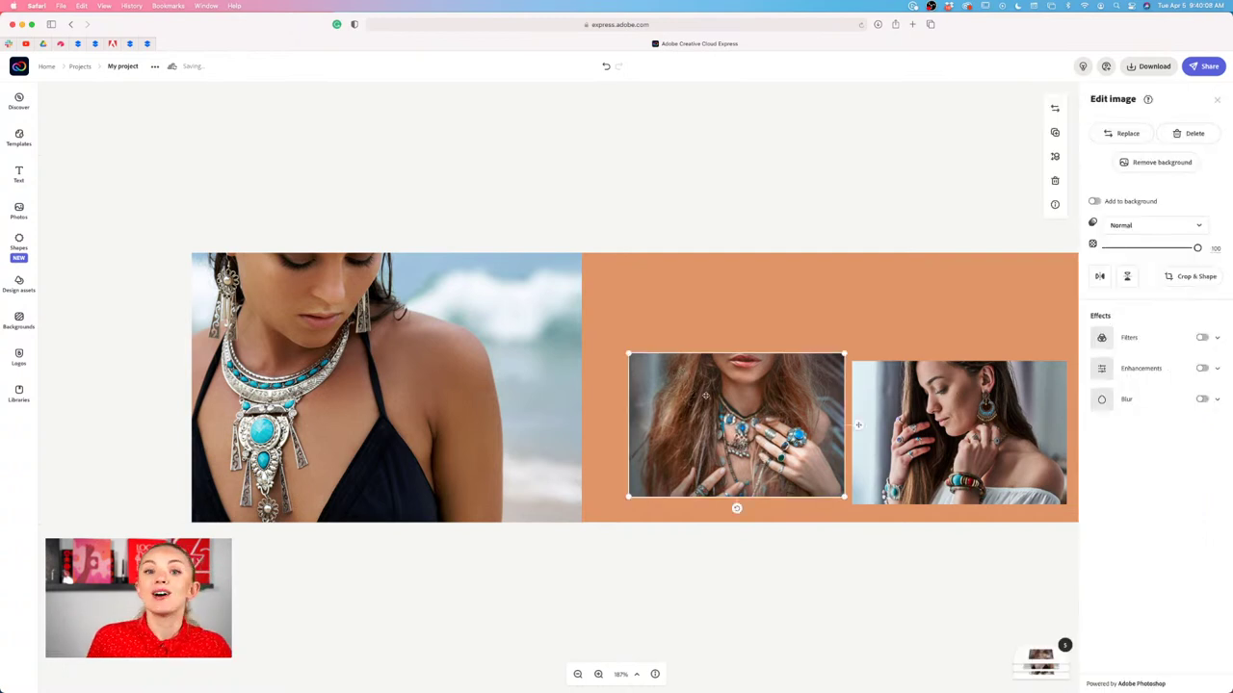
{"action": "scroll", "coordinate": [1037, 466], "scroll_direction": "right", "scroll_amount": 3}
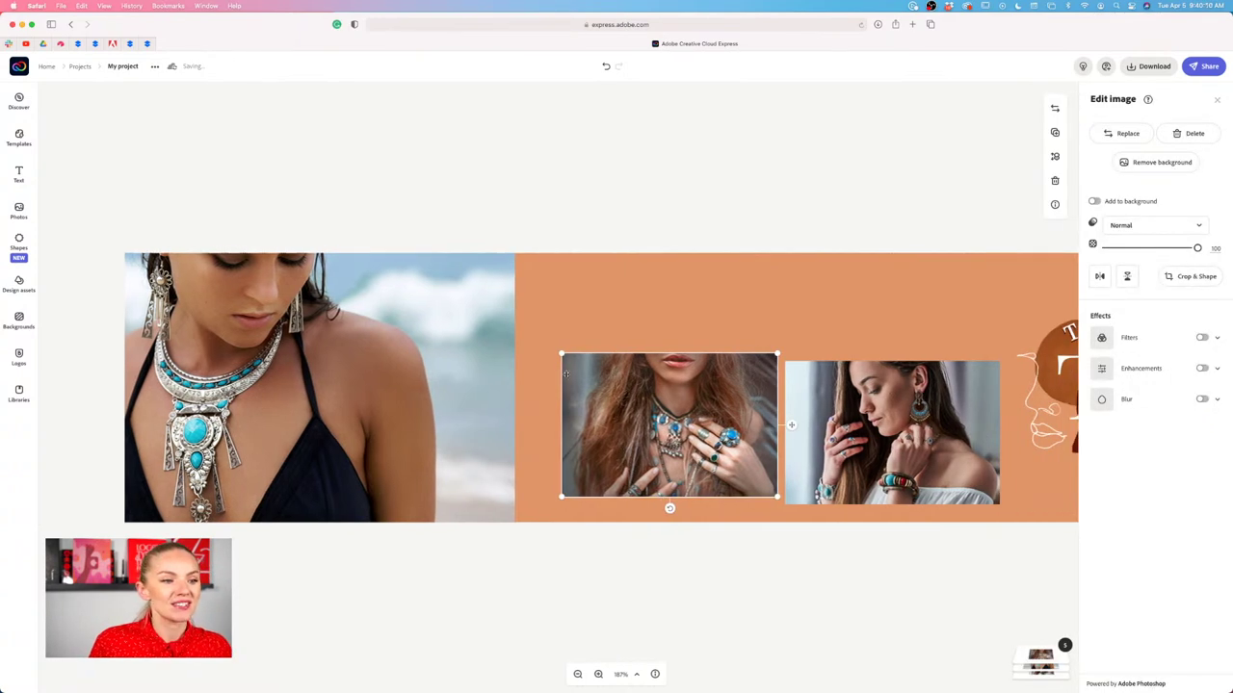
{"action": "left_click_drag", "start_coordinate": [562, 355], "coordinate": [561, 383]}
{"action": "left_click_drag", "start_coordinate": [750, 276], "coordinate": [787, 253]}
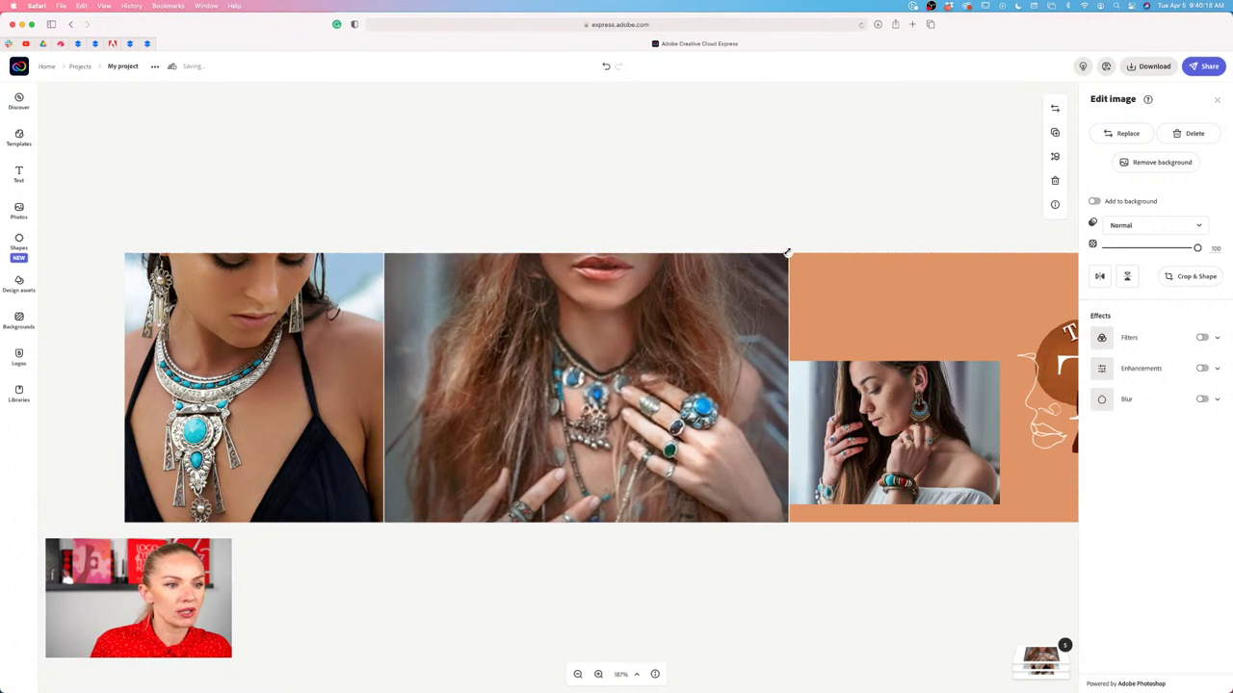
{"action": "left_click_drag", "start_coordinate": [701, 334], "coordinate": [682, 347]}
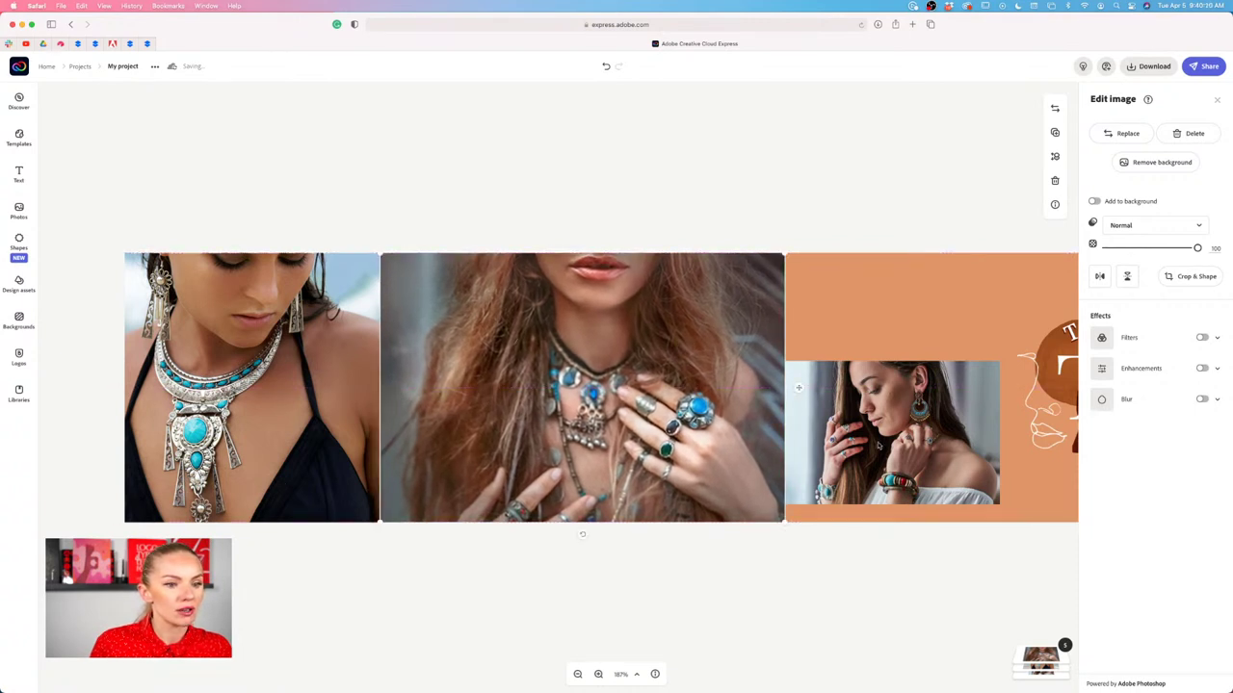
Tilt the necklace-and-rings close-up clockwise, then enlarge and reposition it to overhang the banner's top and bottom edges.
{"action": "left_click", "coordinate": [879, 445]}
{"action": "scroll", "coordinate": [878, 445], "scroll_direction": "right", "scroll_amount": 3}
{"action": "scroll", "coordinate": [712, 446], "scroll_direction": "left", "scroll_amount": 3}
{"action": "left_click", "coordinate": [632, 467]}
{"action": "left_click_drag", "start_coordinate": [585, 536], "coordinate": [545, 551]}
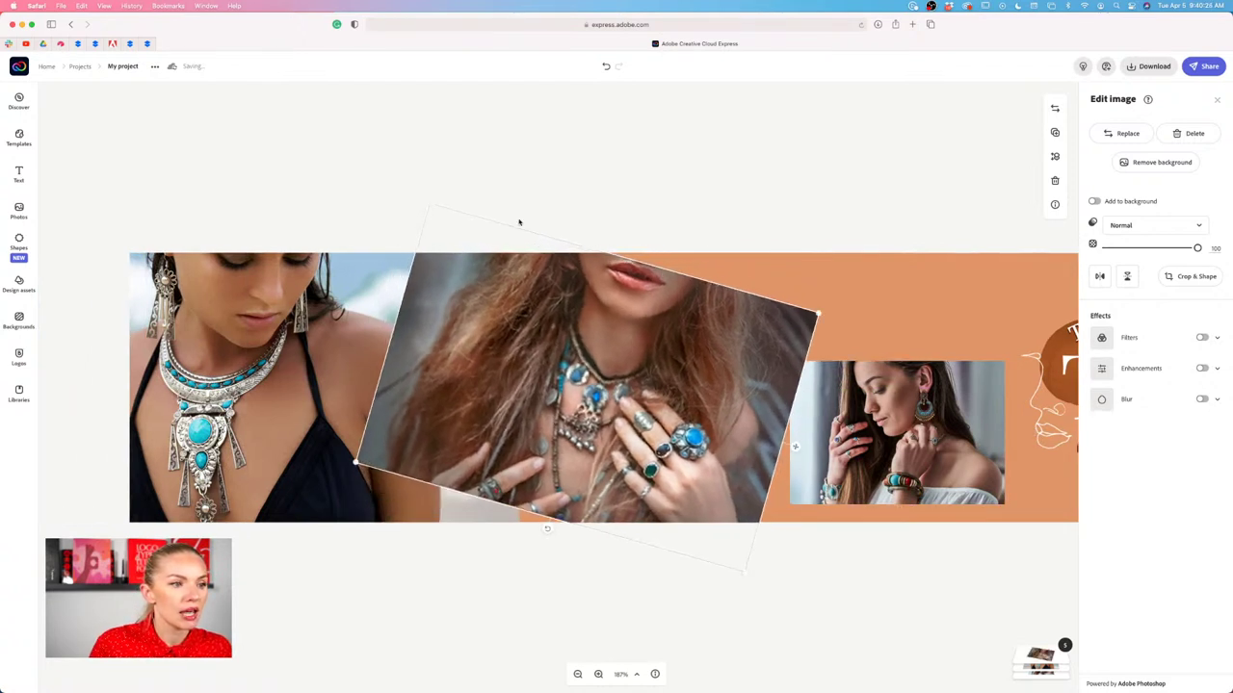
{"action": "left_click_drag", "start_coordinate": [428, 207], "coordinate": [395, 166]}
{"action": "left_click_drag", "start_coordinate": [547, 325], "coordinate": [543, 378]}
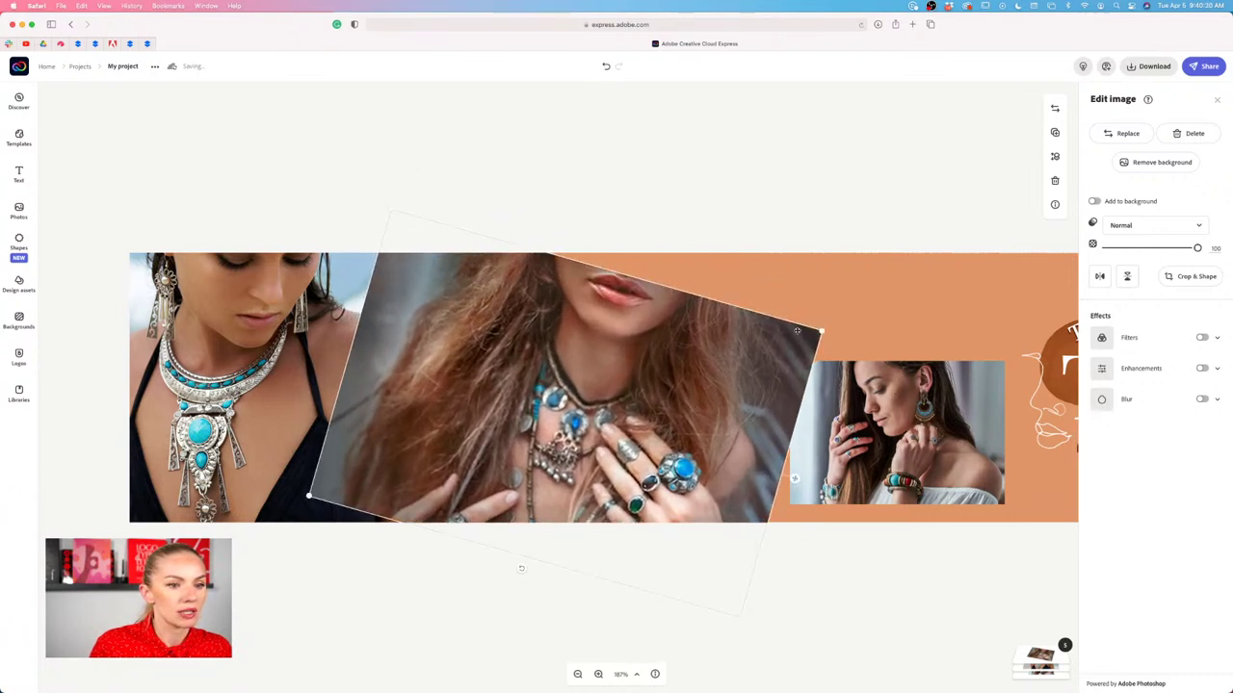
{"action": "left_click_drag", "start_coordinate": [819, 333], "coordinate": [911, 302]}
{"action": "left_click_drag", "start_coordinate": [765, 356], "coordinate": [718, 322]}
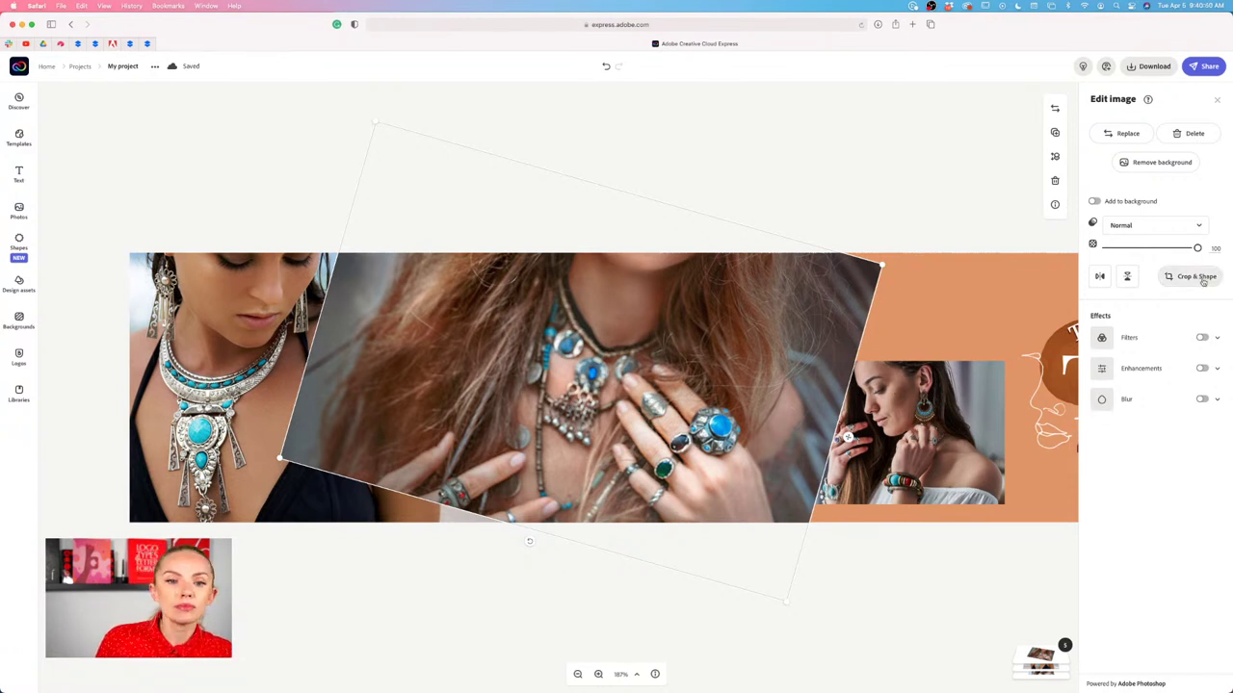
Crop both slanted sides of the tilted necklace-and-rings close-up inward to narrow it around the jewelry.
{"action": "left_click", "coordinate": [1184, 277]}
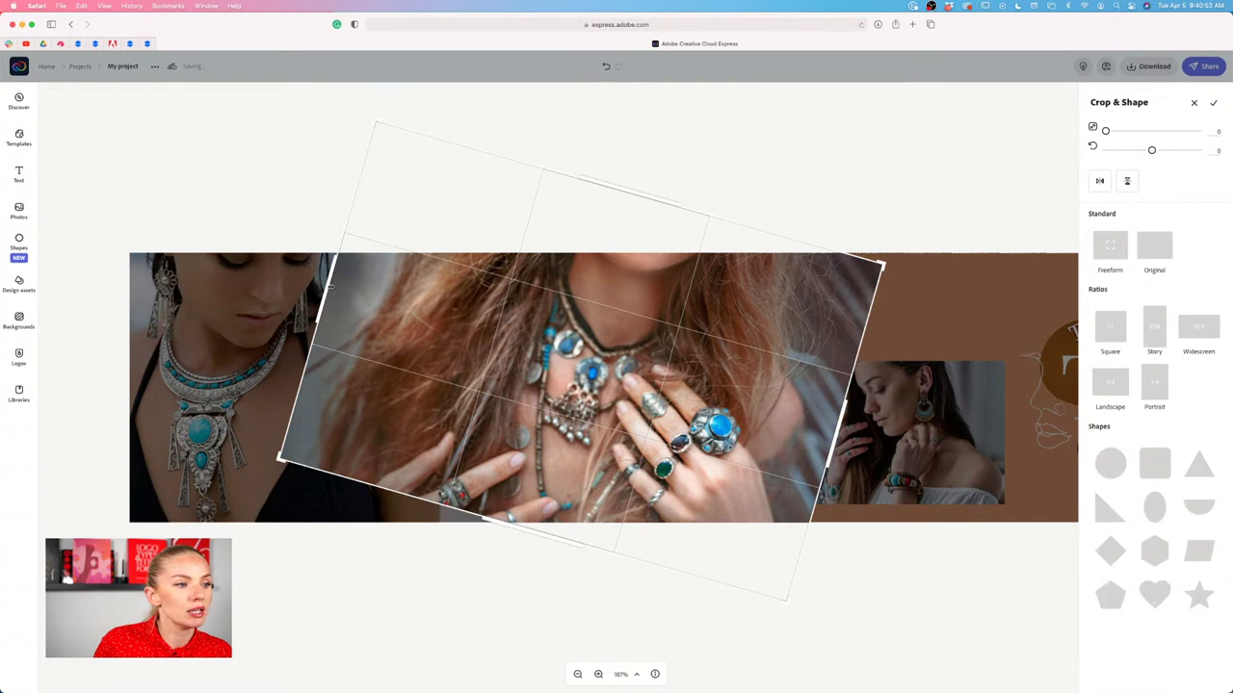
{"action": "left_click_drag", "start_coordinate": [329, 285], "coordinate": [438, 336]}
{"action": "left_click_drag", "start_coordinate": [839, 417], "coordinate": [782, 417]}
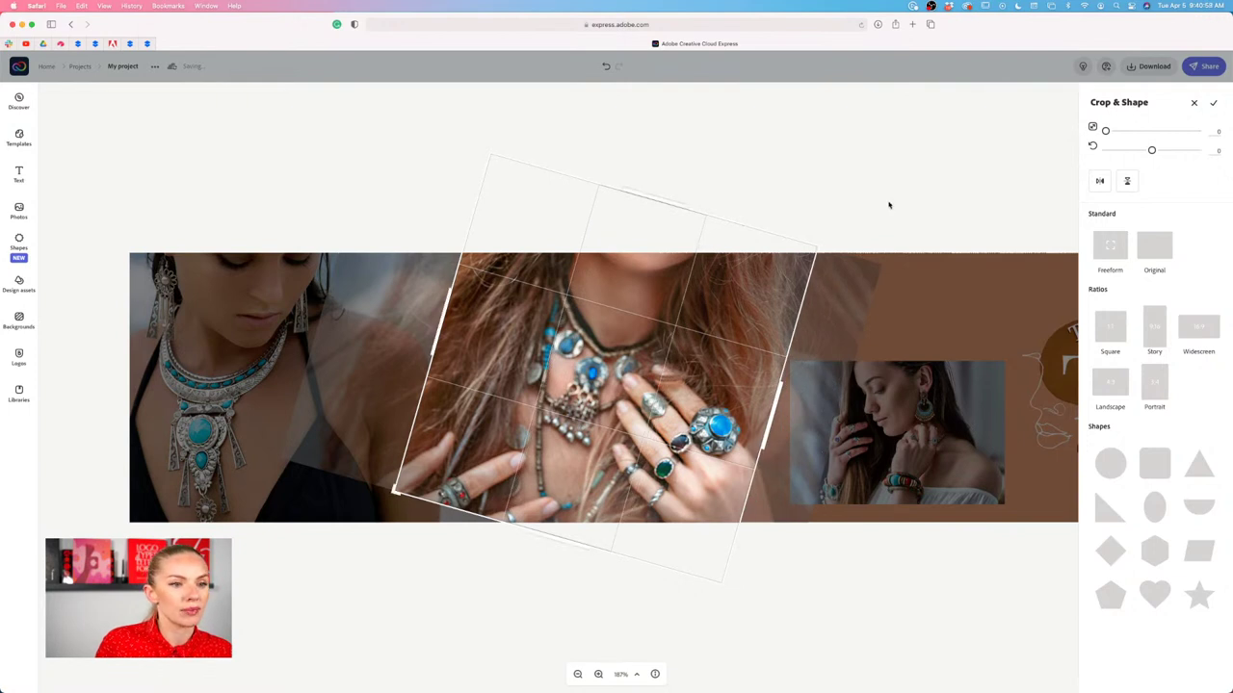
Enlarge the cropped close-up and shift it left so it fills the banner's height with a slanted edge against the beach photo.
{"action": "left_click", "coordinate": [710, 320]}
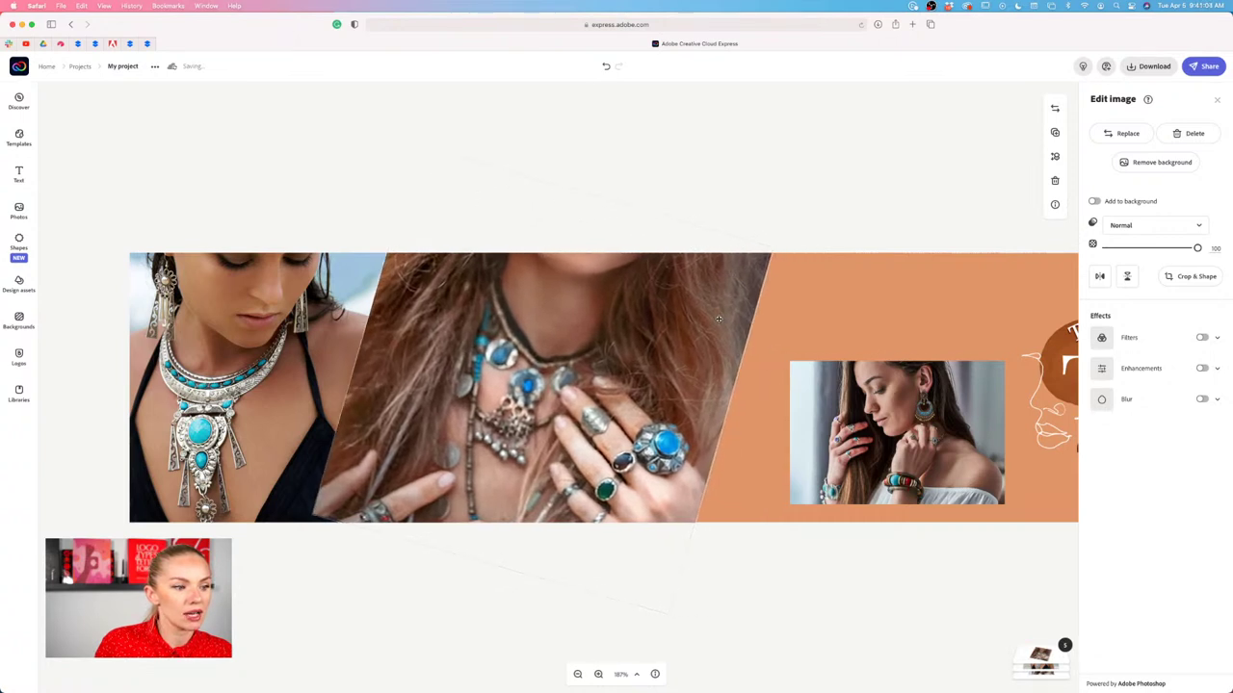
{"action": "left_click", "coordinate": [622, 458]}
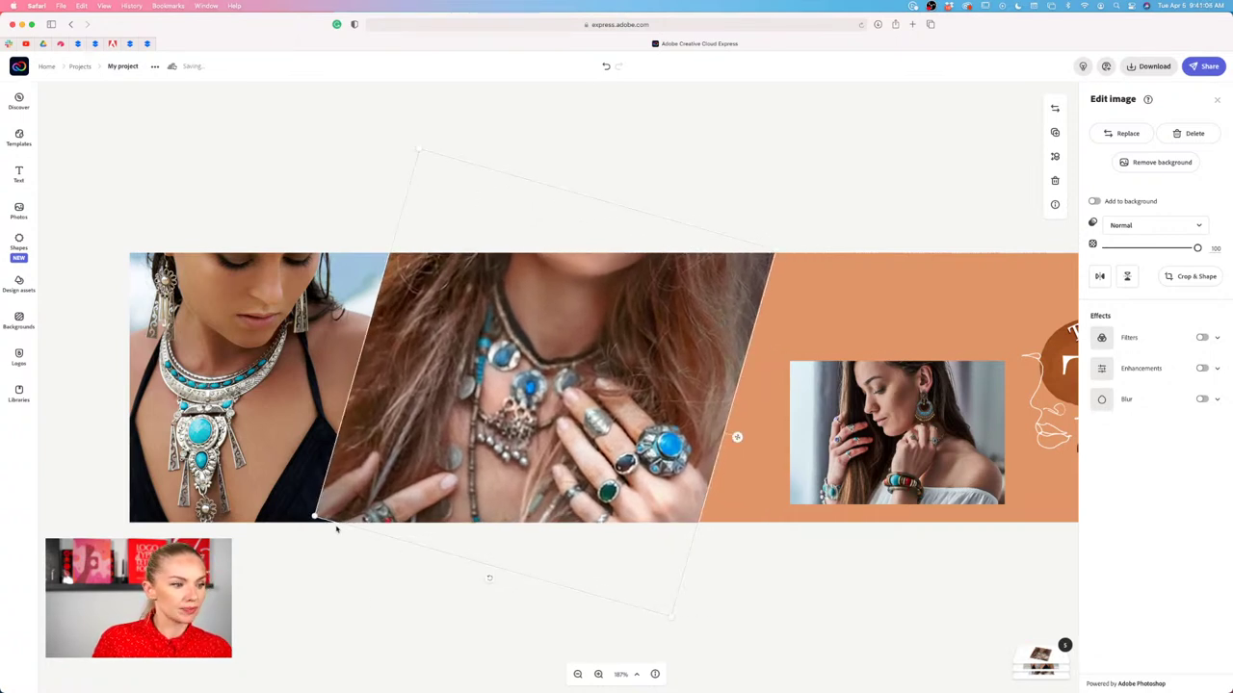
{"action": "left_click_drag", "start_coordinate": [308, 514], "coordinate": [308, 523]}
{"action": "left_click", "coordinate": [760, 585]}
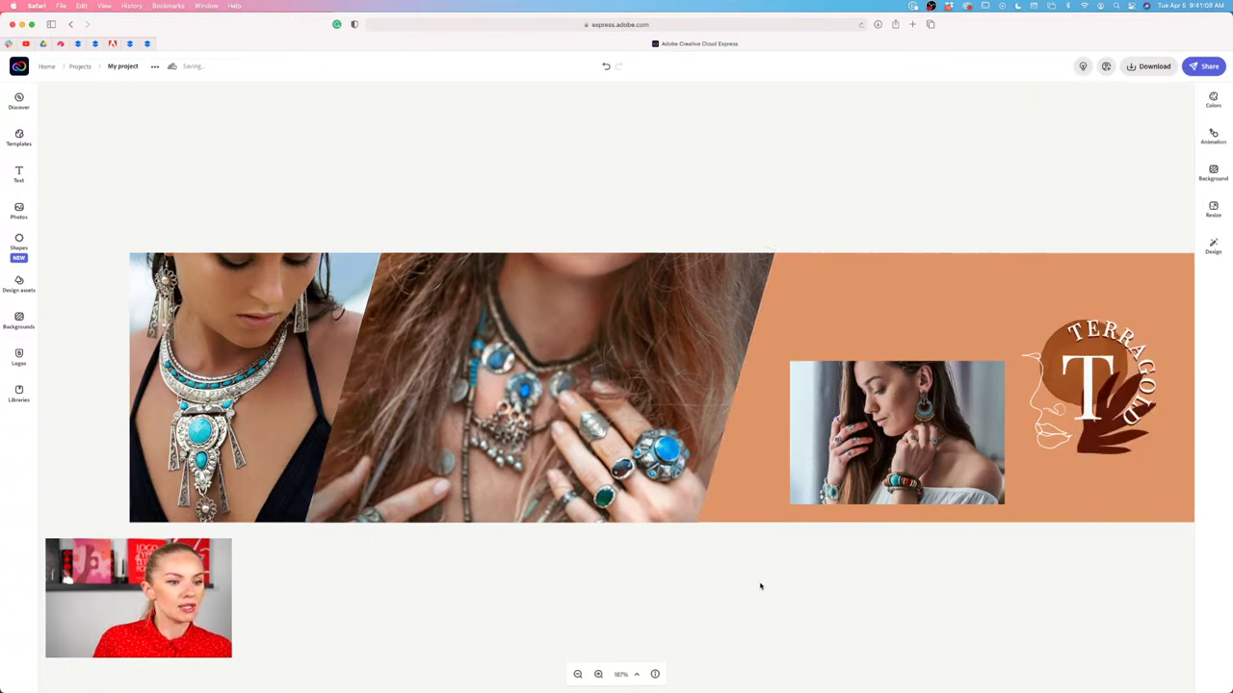
{"action": "left_click", "coordinate": [475, 475]}
{"action": "left_click", "coordinate": [793, 532]}
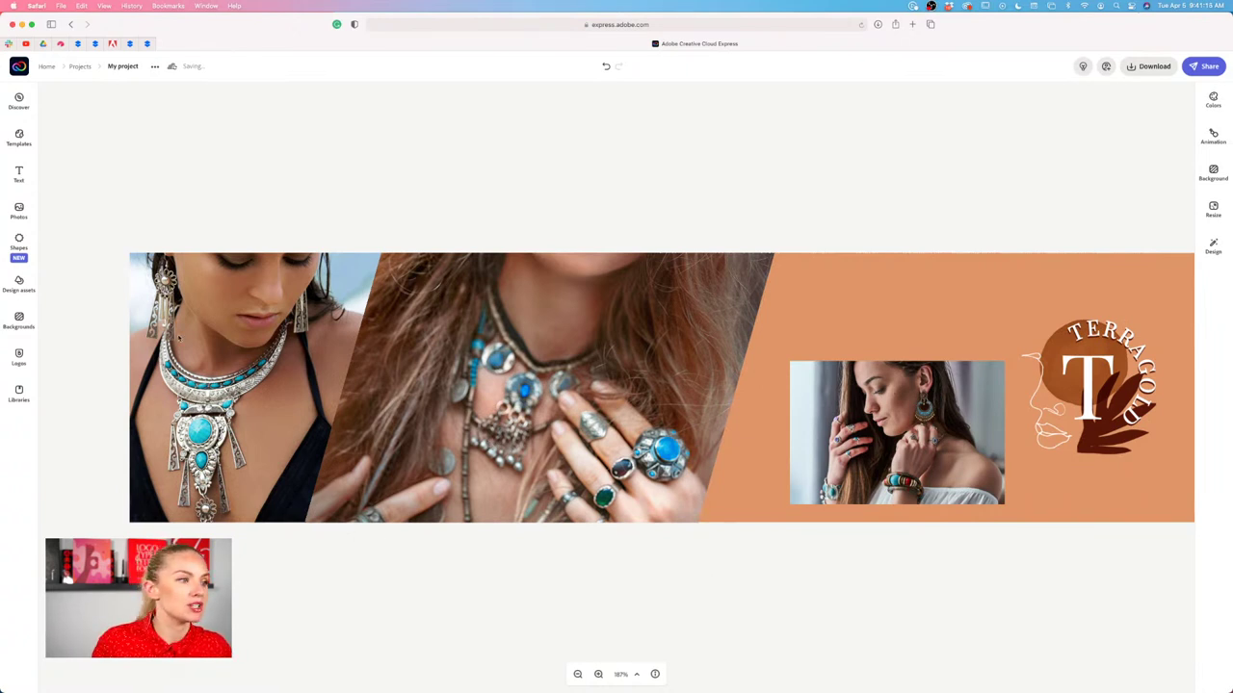
Search the shapes library for "rectangle".
{"action": "left_click", "coordinate": [18, 241]}
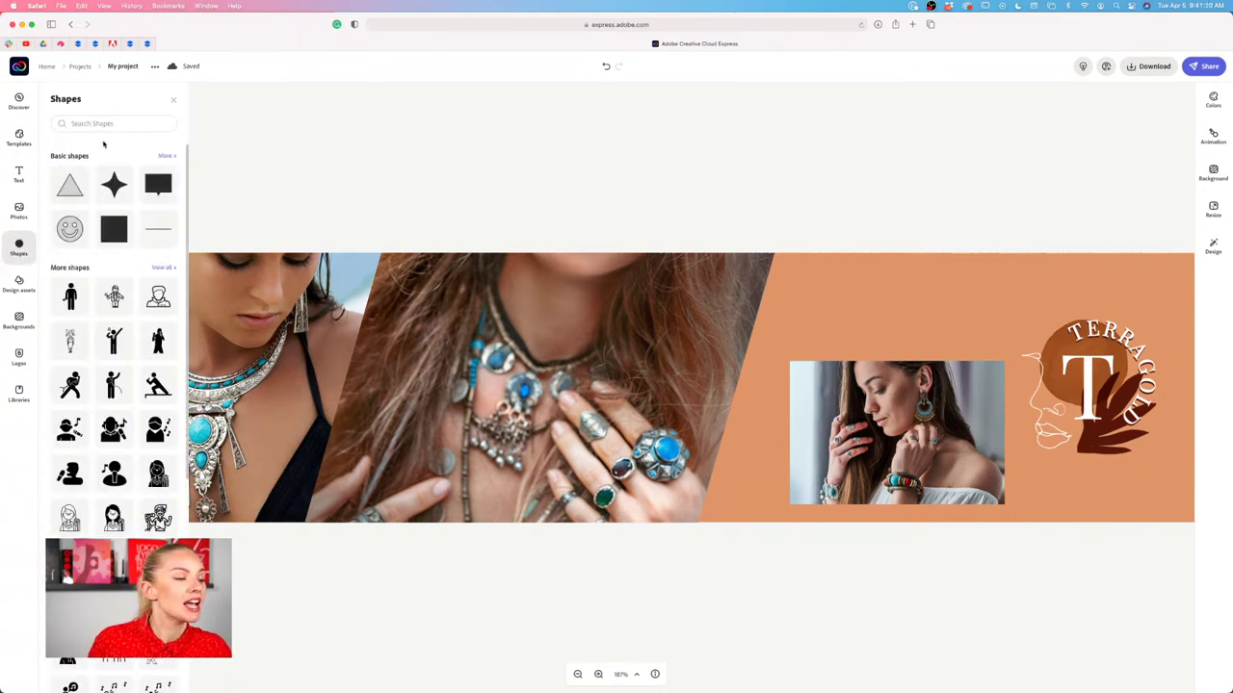
{"action": "scroll", "coordinate": [138, 365], "scroll_direction": "down", "scroll_amount": 5}
{"action": "scroll", "coordinate": [139, 365], "scroll_direction": "down", "scroll_amount": 2}
{"action": "scroll", "coordinate": [139, 365], "scroll_direction": "up", "scroll_amount": 15}
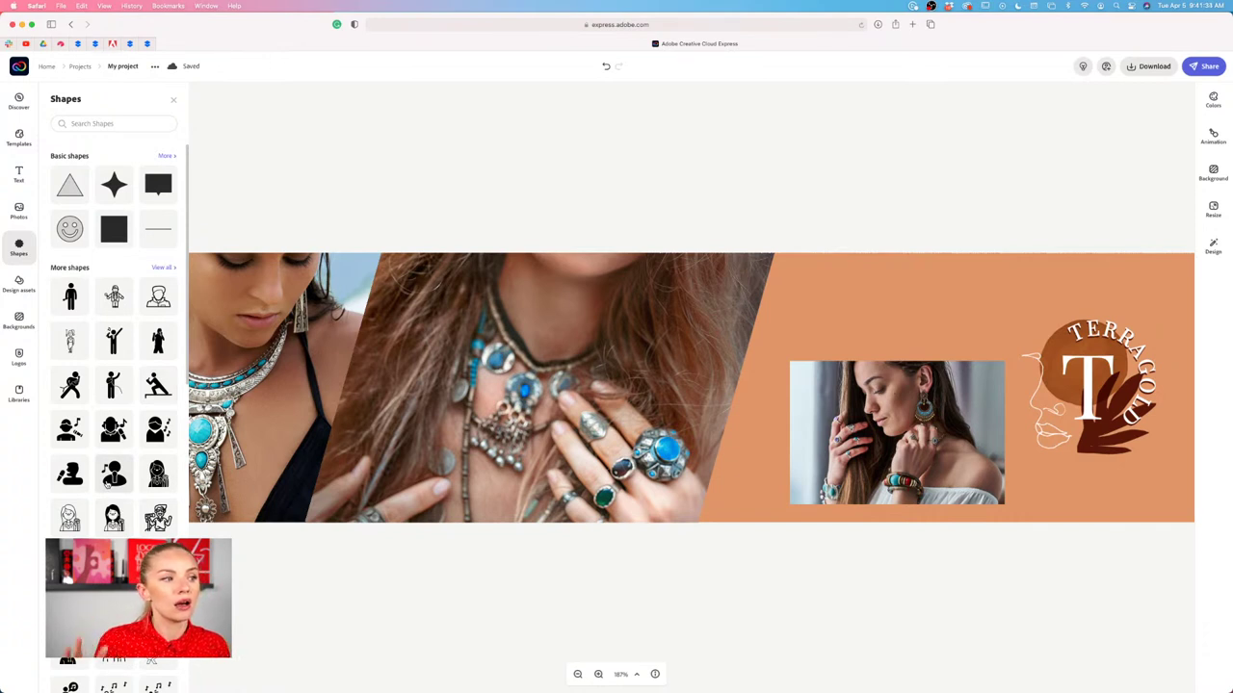
{"action": "left_click", "coordinate": [142, 123]}
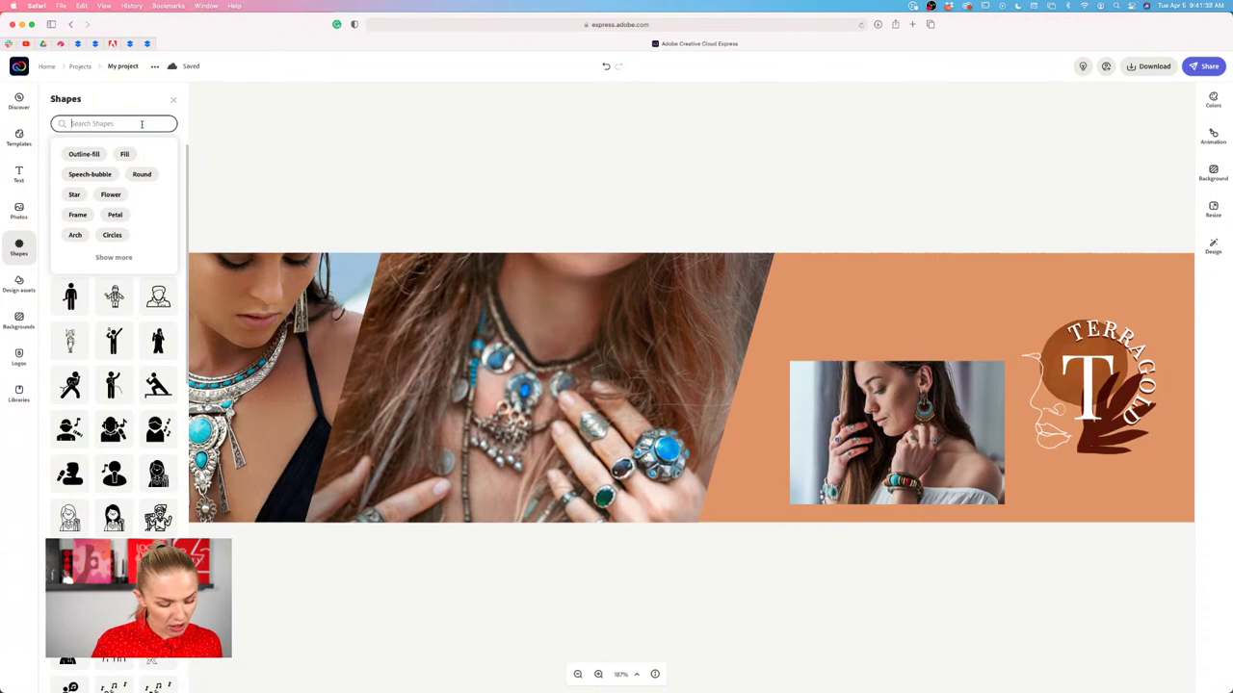
{"action": "type", "text": "mectan"}
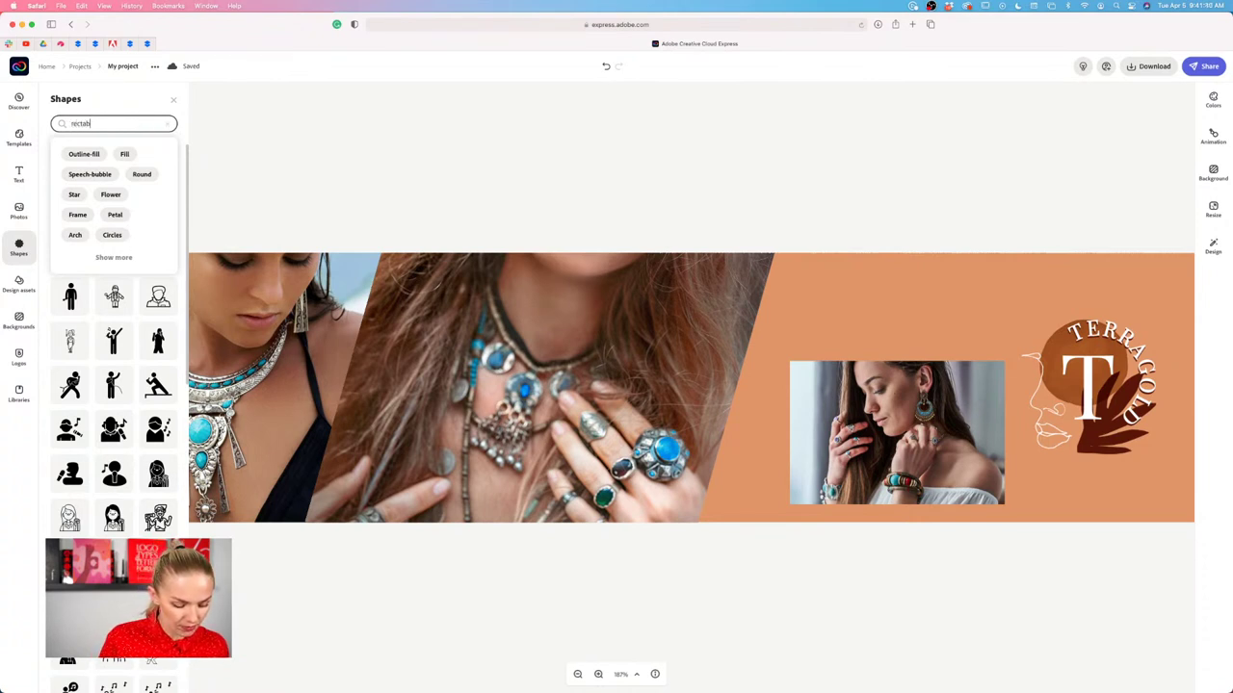
{"action": "type", "text": "gle"}
{"action": "key", "text": "Return"}
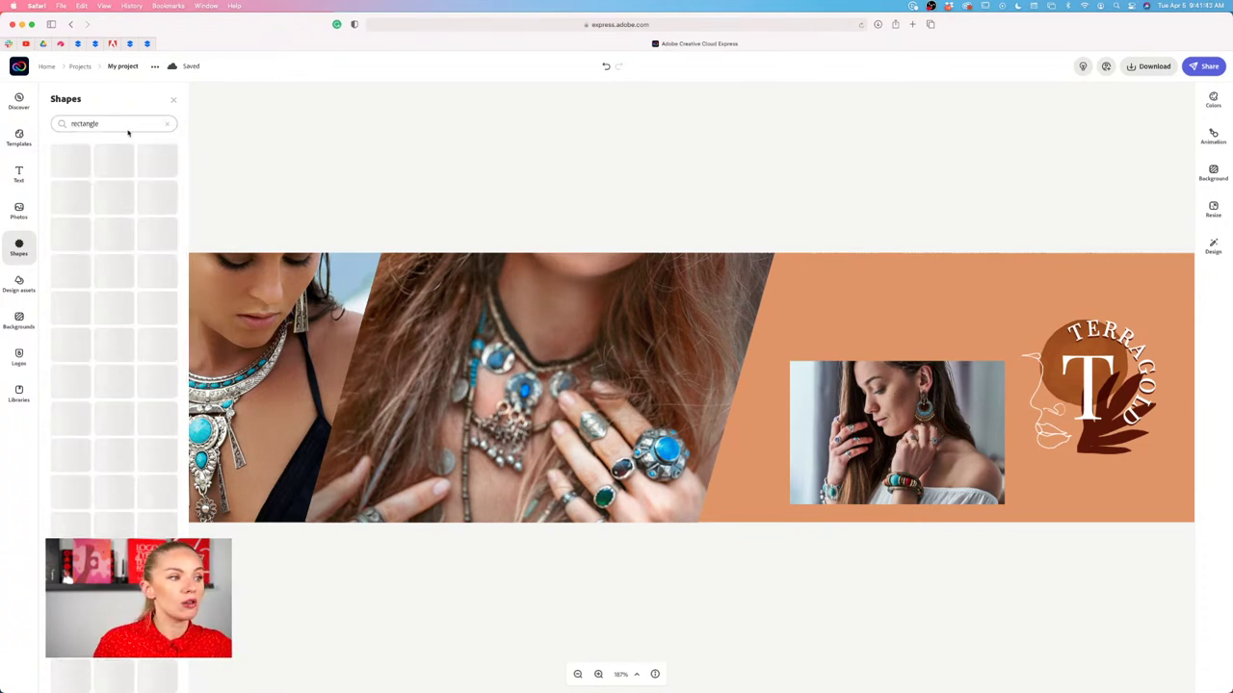
Add the solid black wide rectangle, second under More shapes, from the rectangle results to the banner.
{"action": "scroll", "coordinate": [114, 518], "scroll_direction": "down", "scroll_amount": 1}
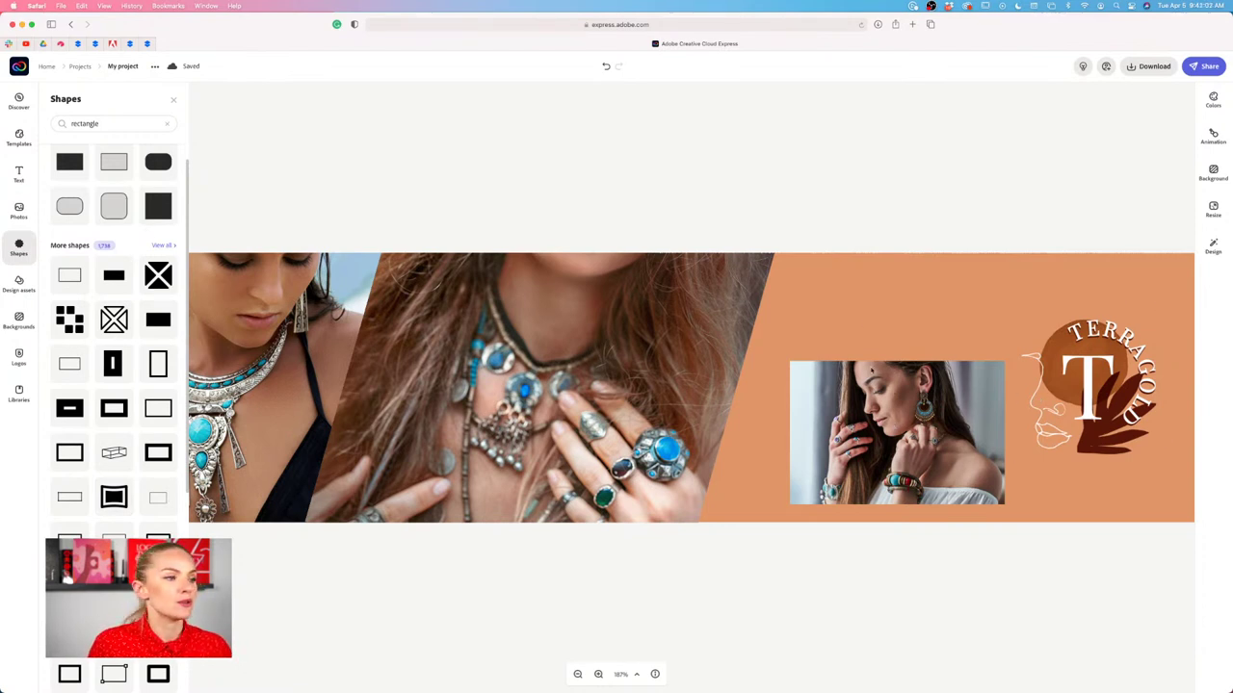
{"action": "scroll", "coordinate": [78, 364], "scroll_direction": "down", "scroll_amount": 1}
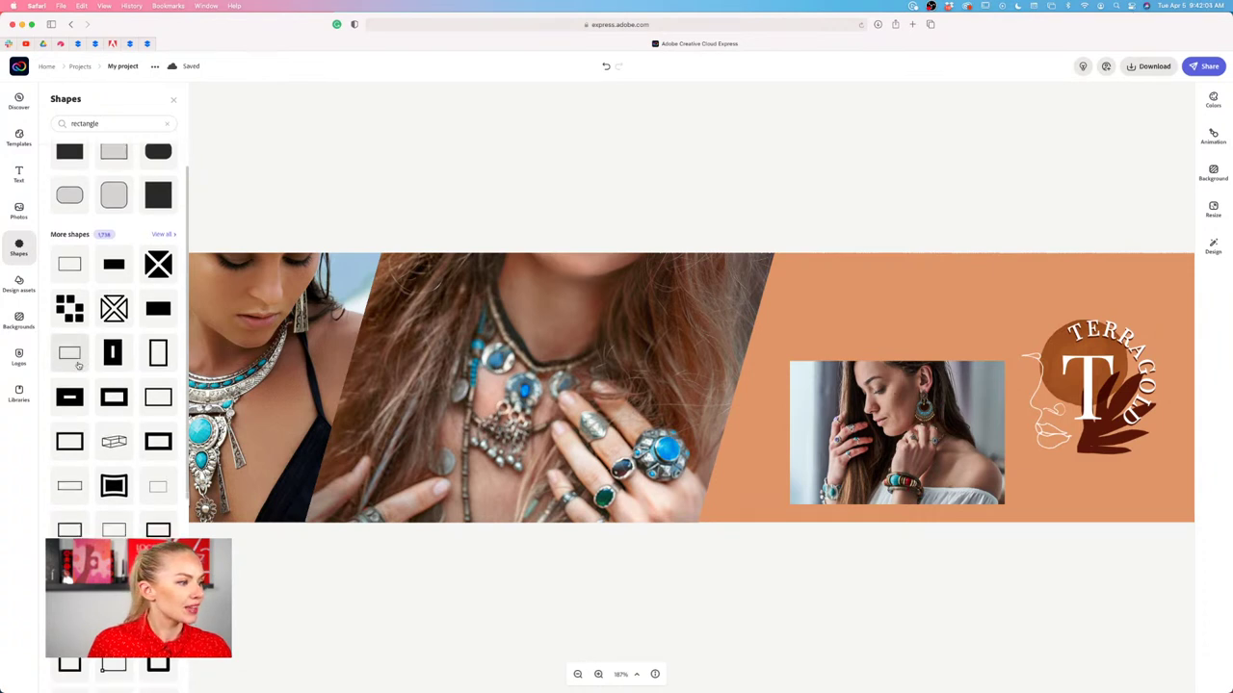
{"action": "scroll", "coordinate": [78, 364], "scroll_direction": "down", "scroll_amount": 1}
{"action": "scroll", "coordinate": [78, 365], "scroll_direction": "up", "scroll_amount": 1}
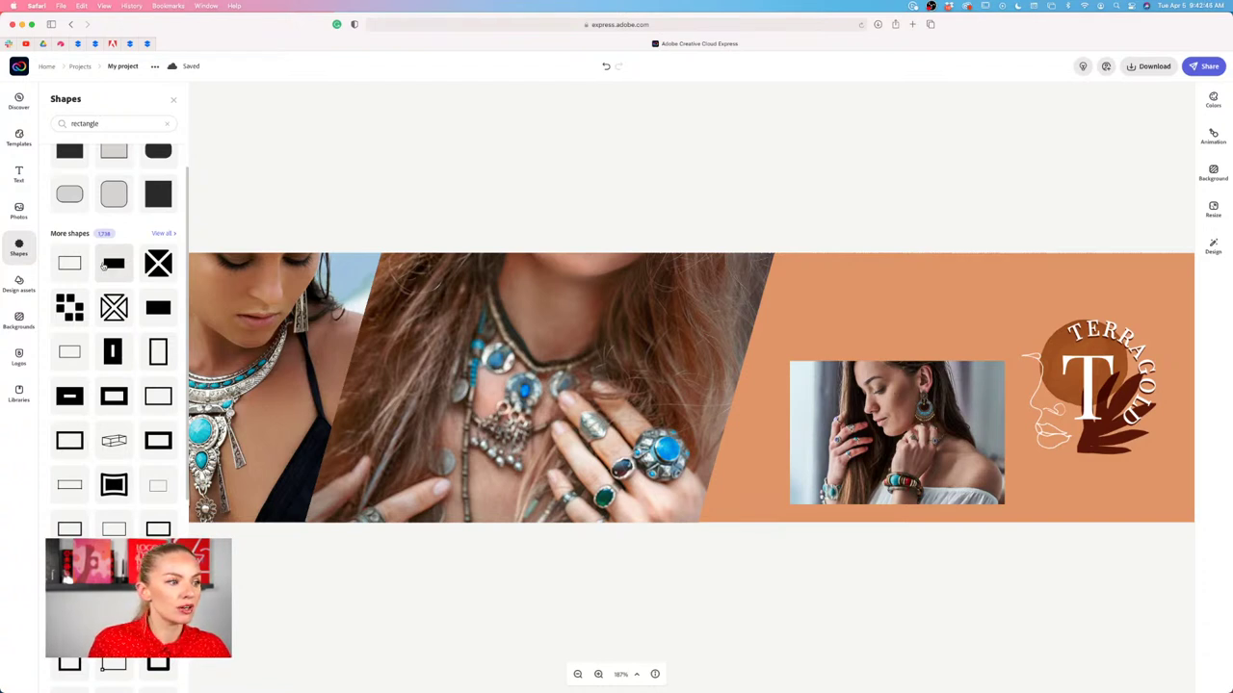
{"action": "scroll", "coordinate": [135, 405], "scroll_direction": "down", "scroll_amount": 5}
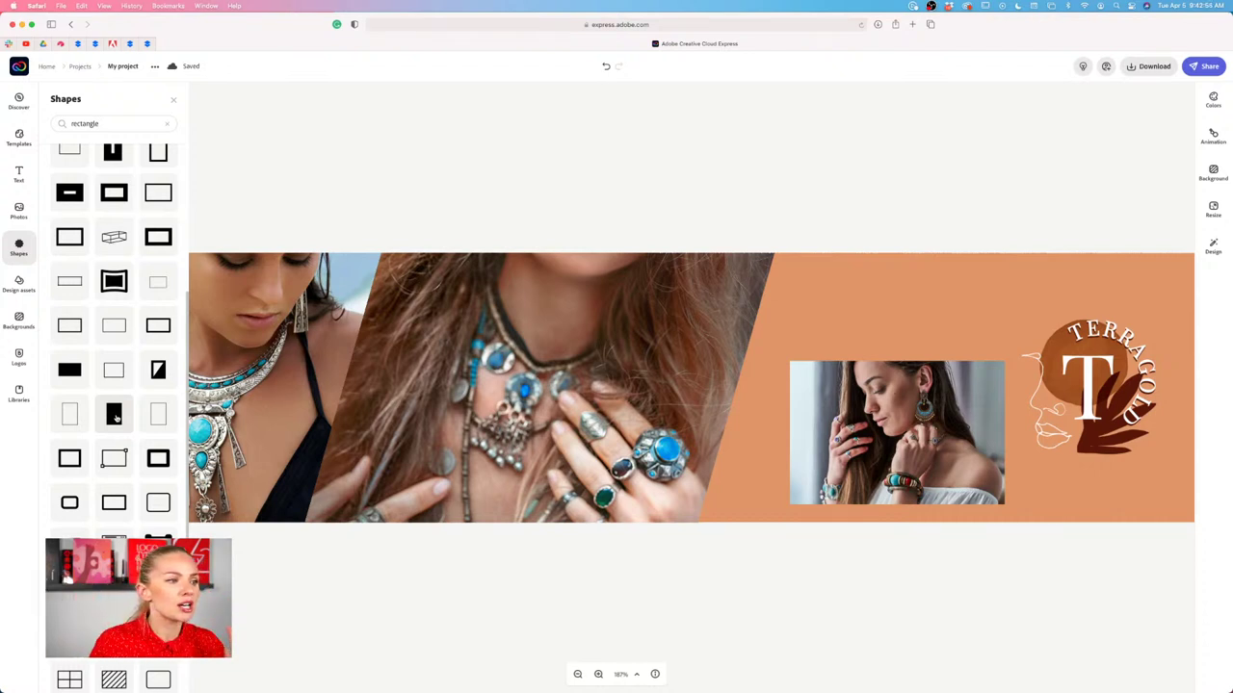
{"action": "scroll", "coordinate": [115, 416], "scroll_direction": "up", "scroll_amount": 5}
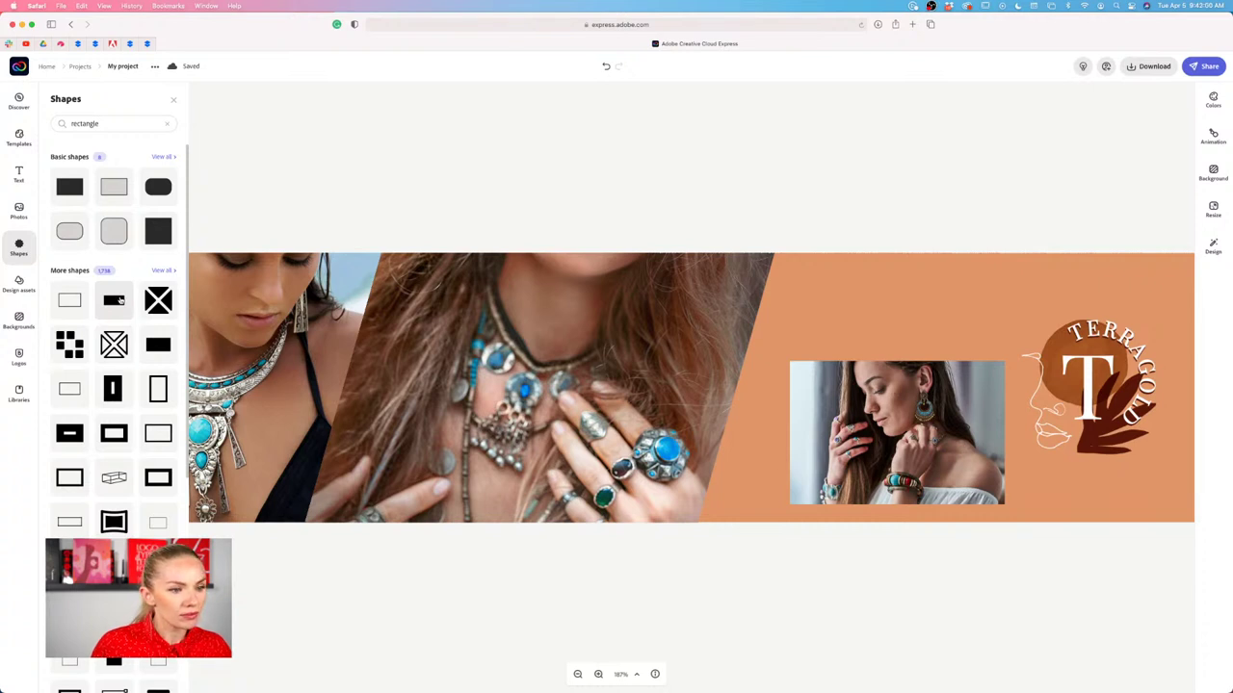
{"action": "left_click", "coordinate": [119, 301]}
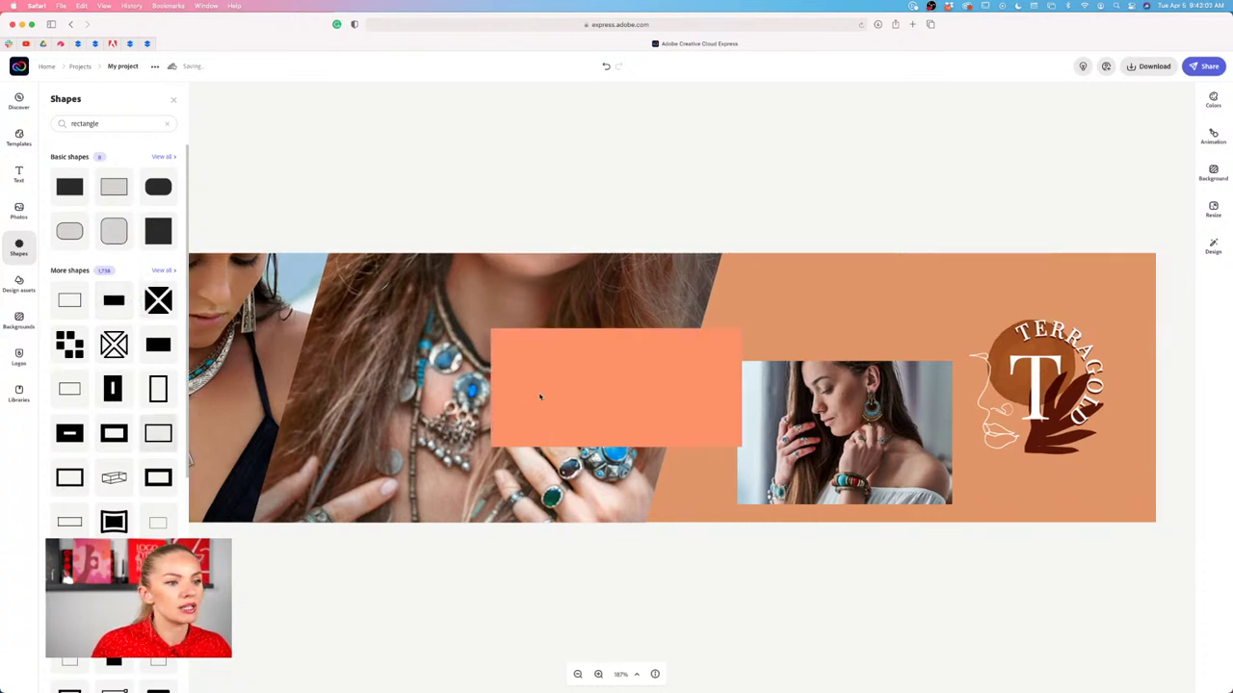
Move the new rectangle over the orange area so it overlaps the upper part of the small portrait photo.
{"action": "mouse_move", "coordinate": [583, 394]}
{"action": "left_mouse_down"}
{"action": "mouse_move", "coordinate": [495, 421]}
{"action": "mouse_move", "coordinate": [652, 358]}
{"action": "mouse_move", "coordinate": [559, 392]}
{"action": "mouse_move", "coordinate": [574, 390]}
{"action": "left_mouse_up"}
{"action": "scroll", "coordinate": [712, 393], "scroll_direction": "right", "scroll_amount": 5}
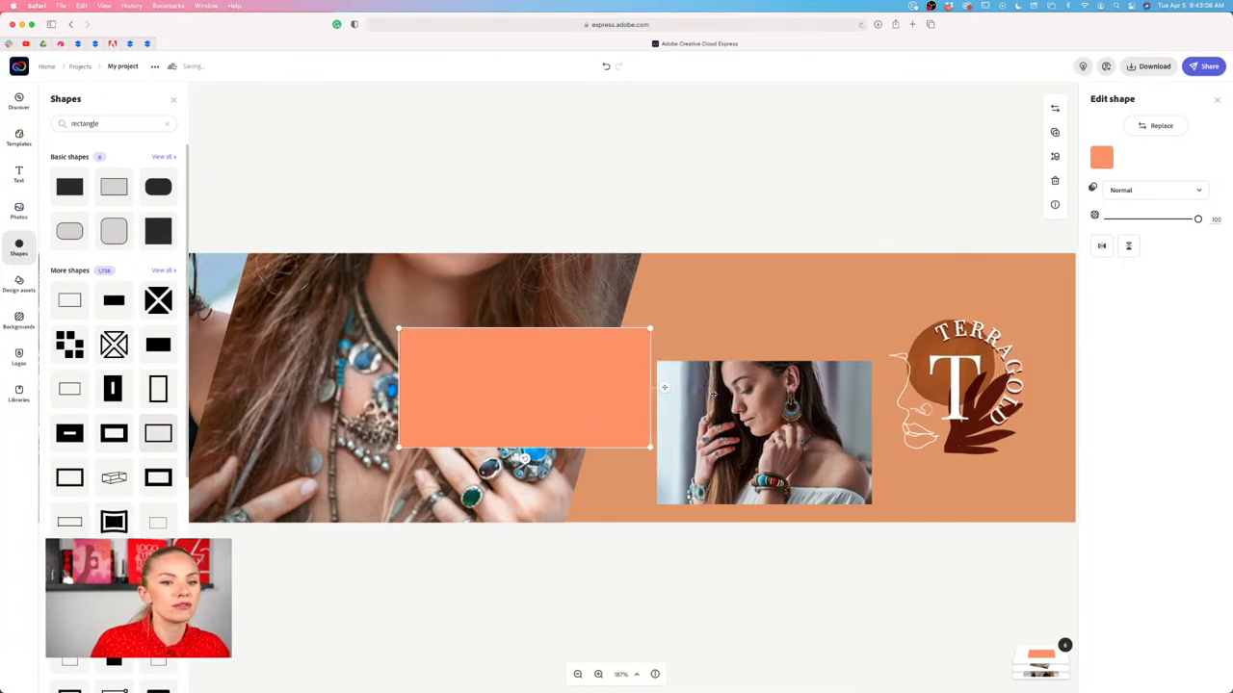
{"action": "left_click_drag", "start_coordinate": [531, 388], "coordinate": [721, 353]}
{"action": "scroll", "coordinate": [731, 347], "scroll_direction": "right", "scroll_amount": 2}
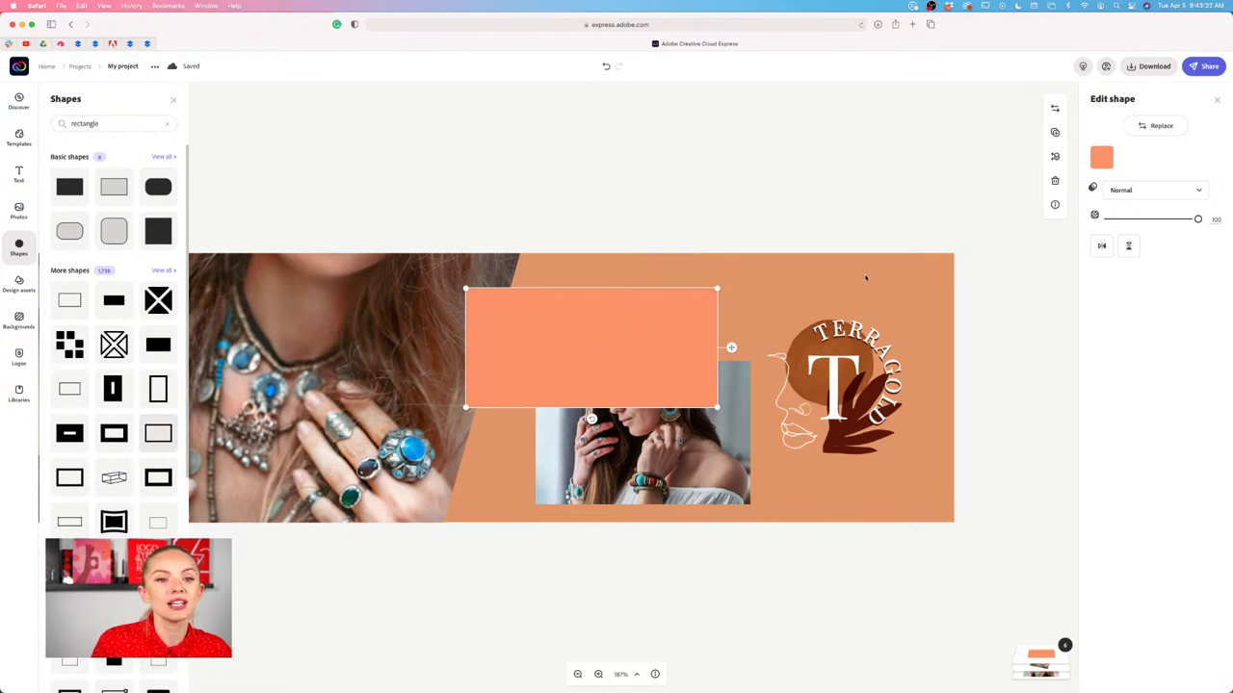
Recolor the rectangle dark brown (5A1506) by sampling the leaf in the Terragold logo.
{"action": "left_click", "coordinate": [1101, 158]}
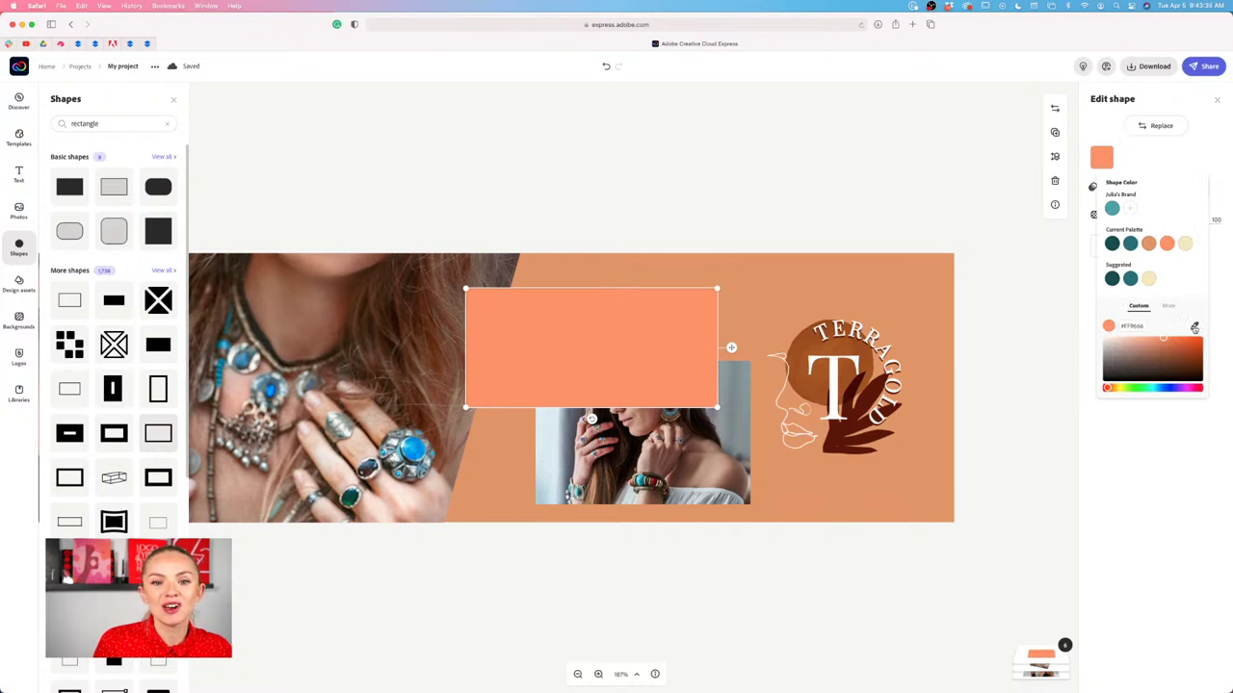
{"action": "left_click", "coordinate": [1194, 329]}
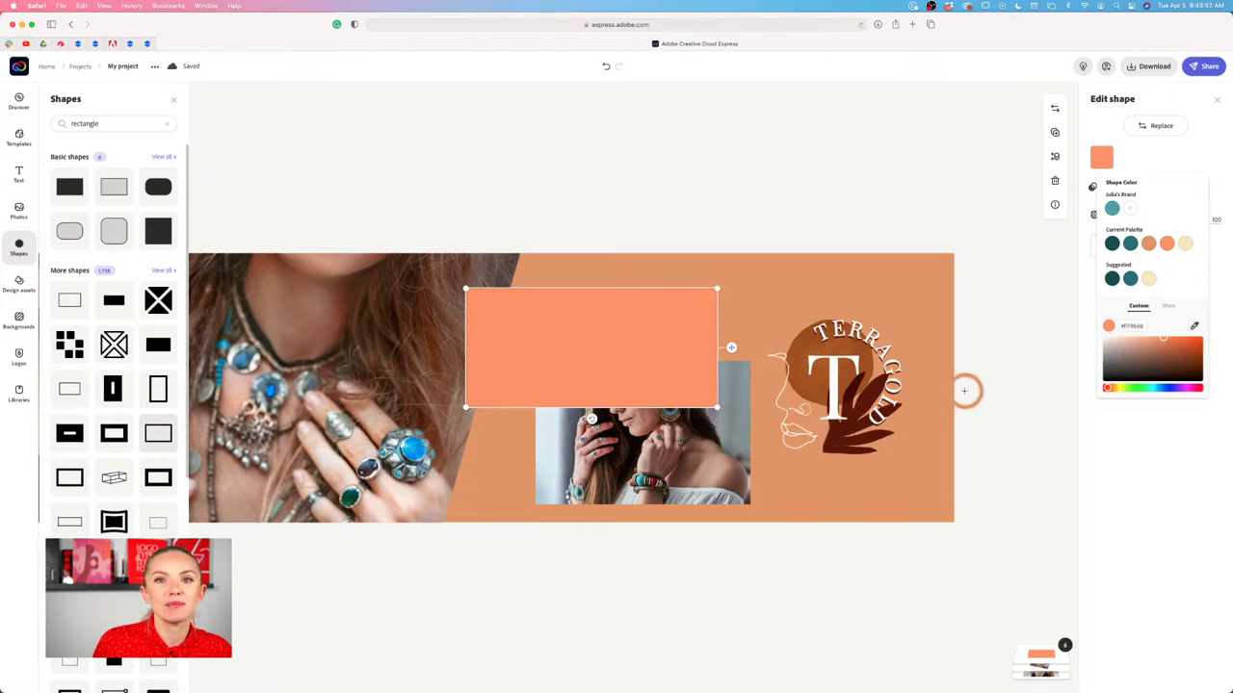
{"action": "left_click", "coordinate": [833, 439]}
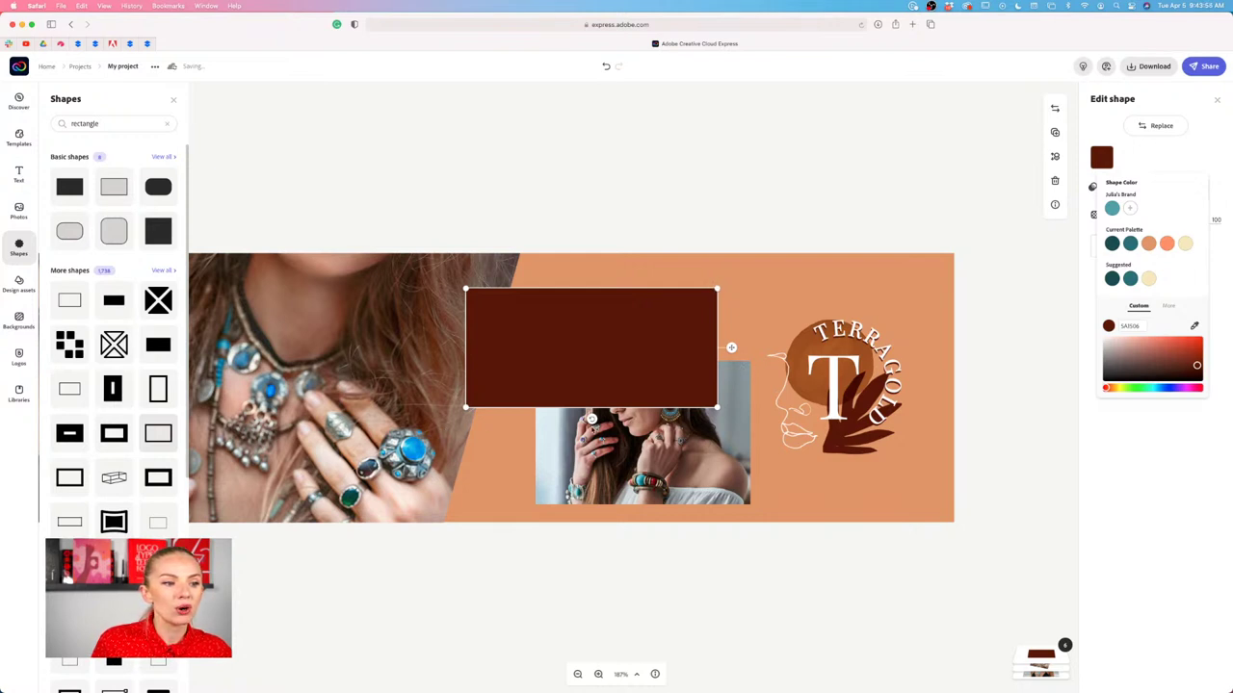
Rotate the brown rectangle to match the photos' slant and place it over the boundary between the beach photo and the necklace-and-rings close-up.
{"action": "left_click_drag", "start_coordinate": [592, 420], "coordinate": [660, 367]}
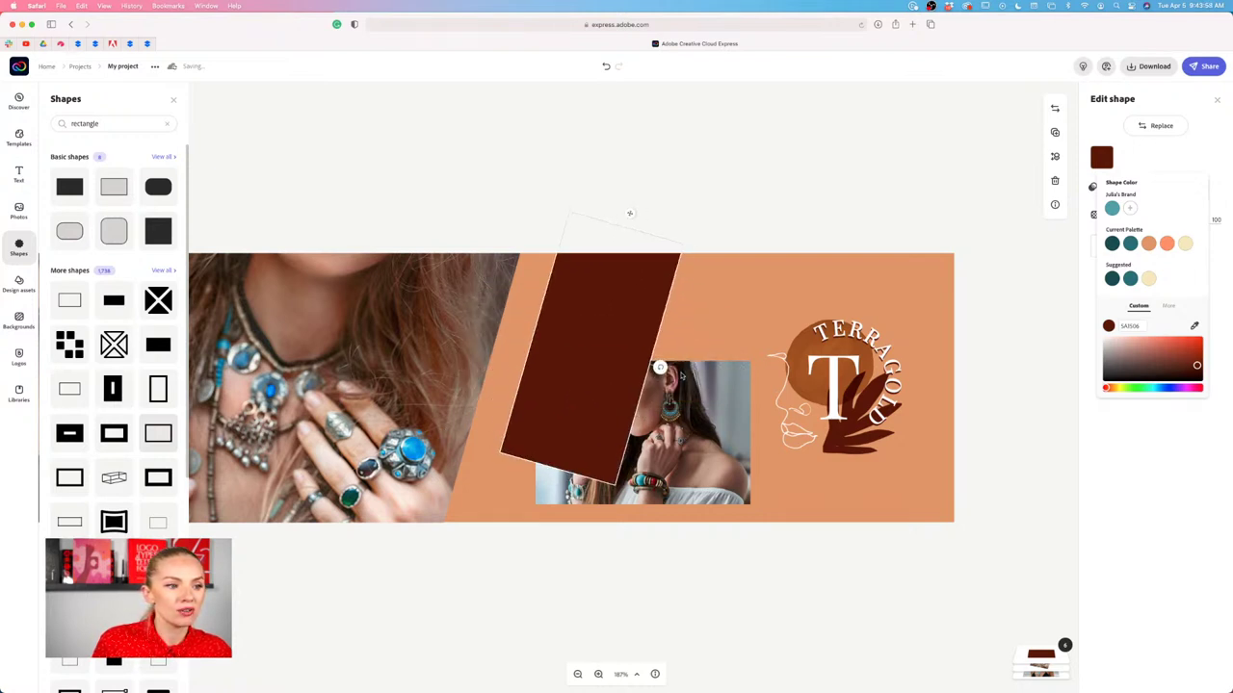
{"action": "scroll", "coordinate": [492, 290], "scroll_direction": "left", "scroll_amount": 5}
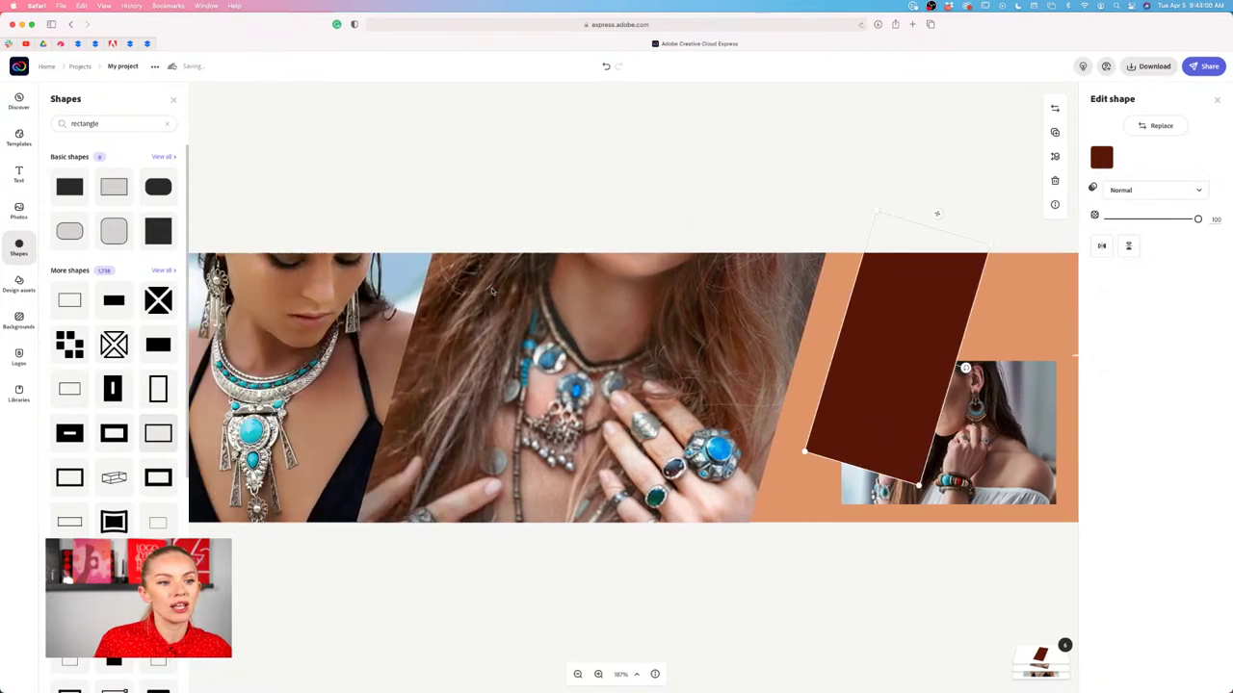
{"action": "left_click_drag", "start_coordinate": [922, 334], "coordinate": [442, 322]}
Enlarge the slanted brown rectangle until it overhangs the banner's top and bottom edges, then adjust its upper corners and deselect it.
{"action": "left_click_drag", "start_coordinate": [449, 466], "coordinate": [395, 590]}
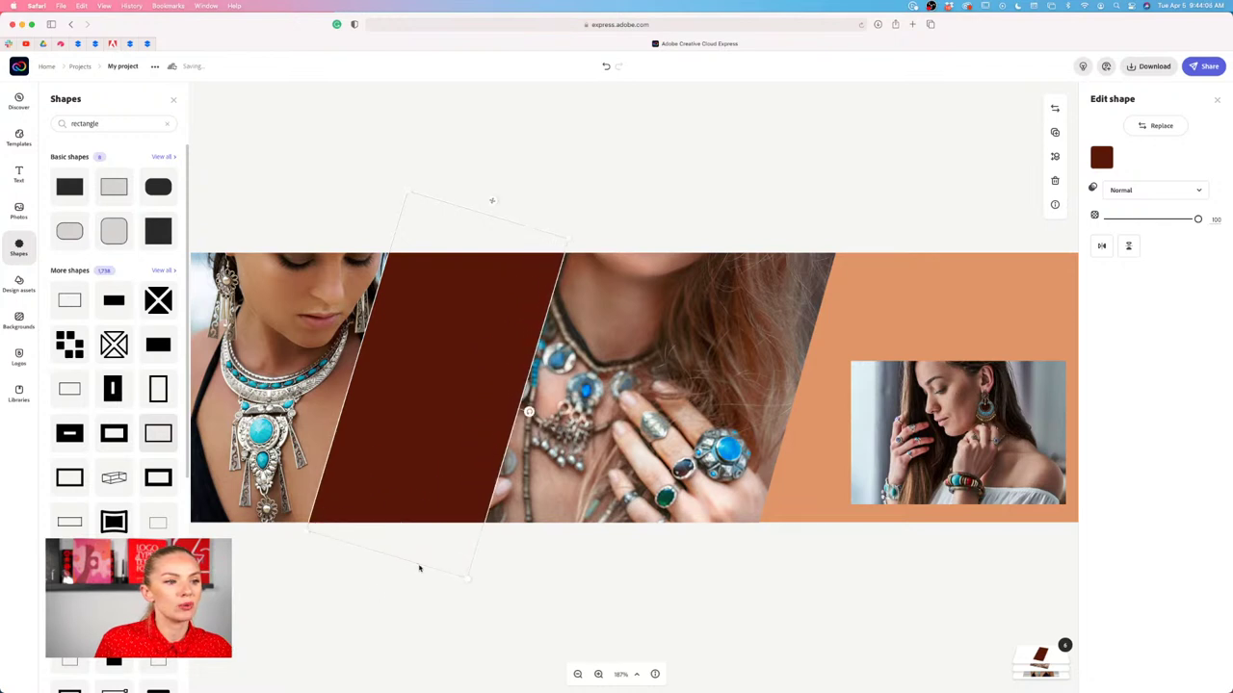
{"action": "left_click_drag", "start_coordinate": [558, 233], "coordinate": [539, 194]}
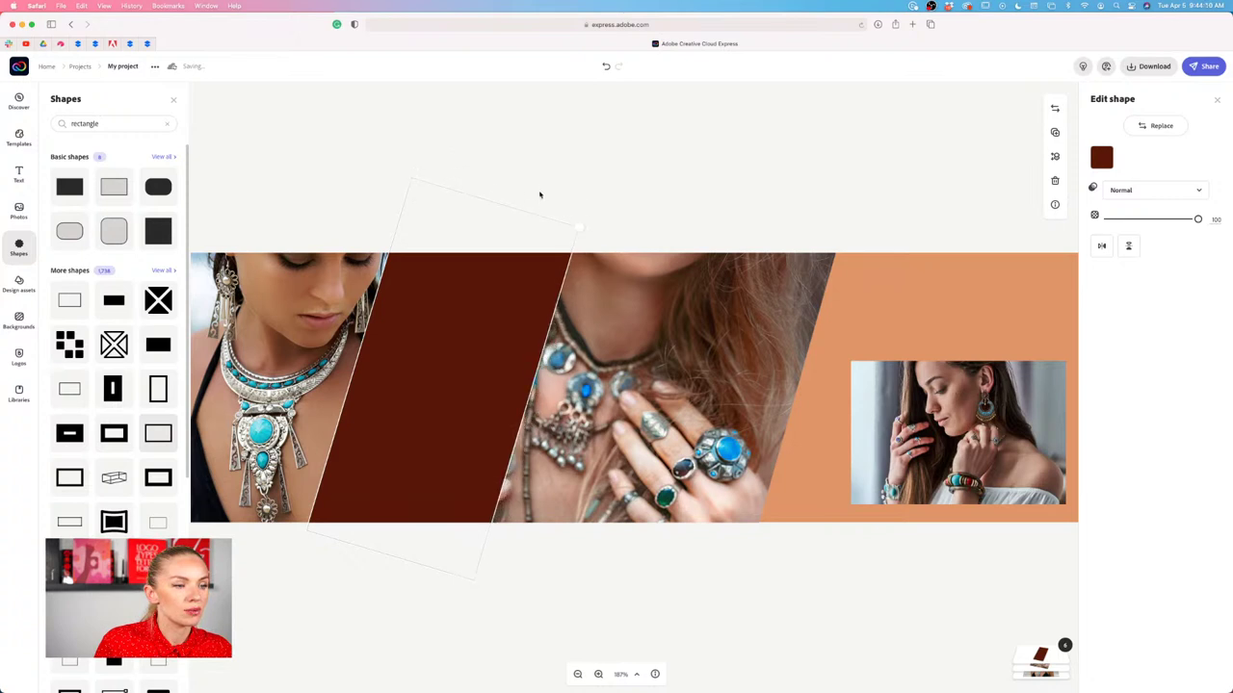
{"action": "left_click_drag", "start_coordinate": [415, 178], "coordinate": [412, 185]}
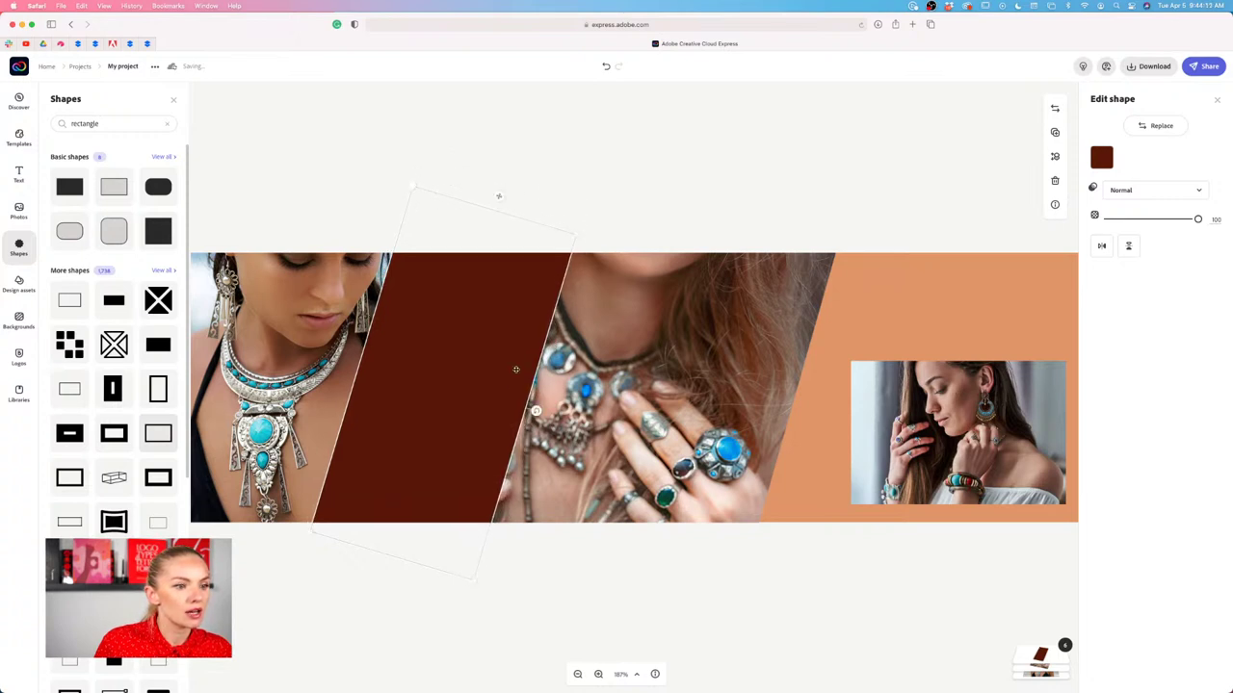
{"action": "scroll", "coordinate": [527, 342], "scroll_direction": "left", "scroll_amount": 3}
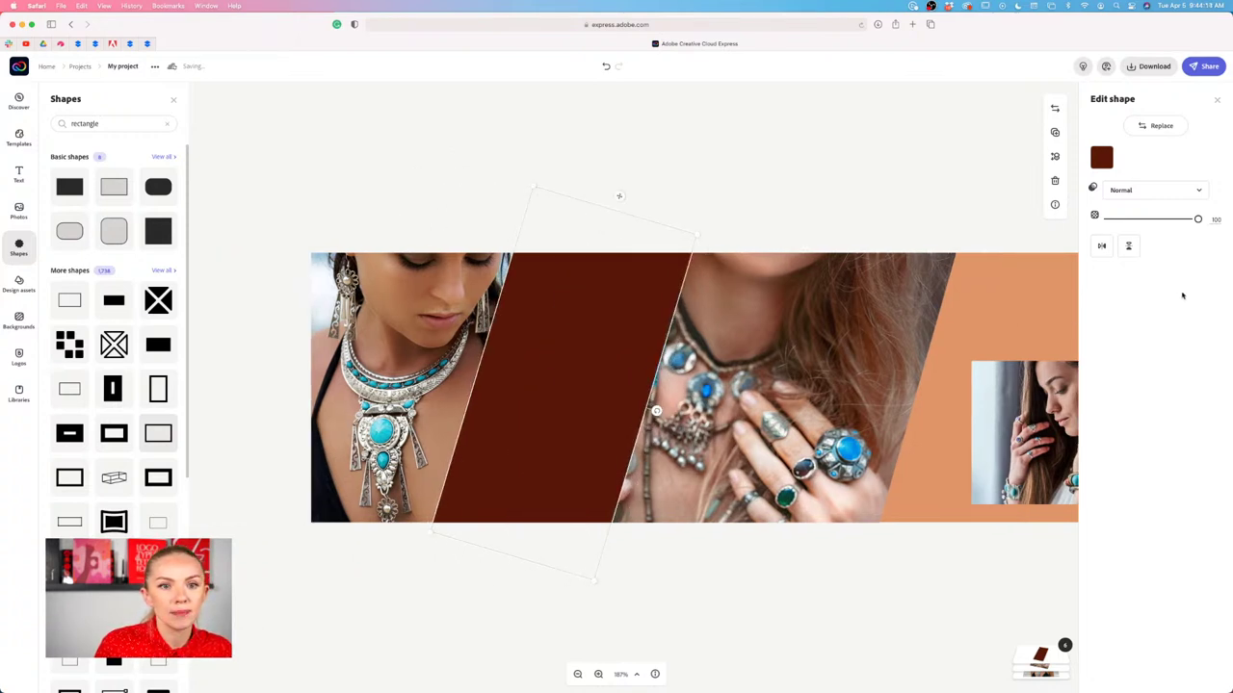
{"action": "left_click", "coordinate": [776, 198]}
{"action": "scroll", "coordinate": [776, 198], "scroll_direction": "right", "scroll_amount": 2}
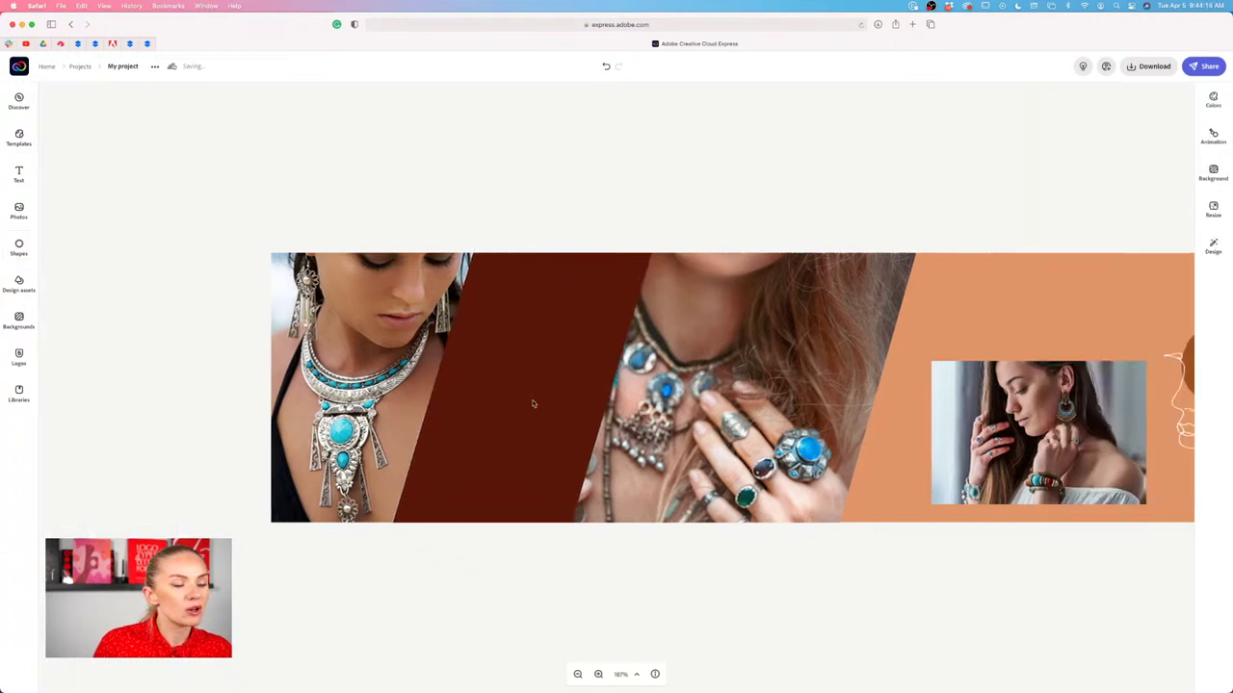
{"action": "scroll", "coordinate": [532, 404], "scroll_direction": "right", "scroll_amount": 2}
{"action": "left_click", "coordinate": [704, 424]}
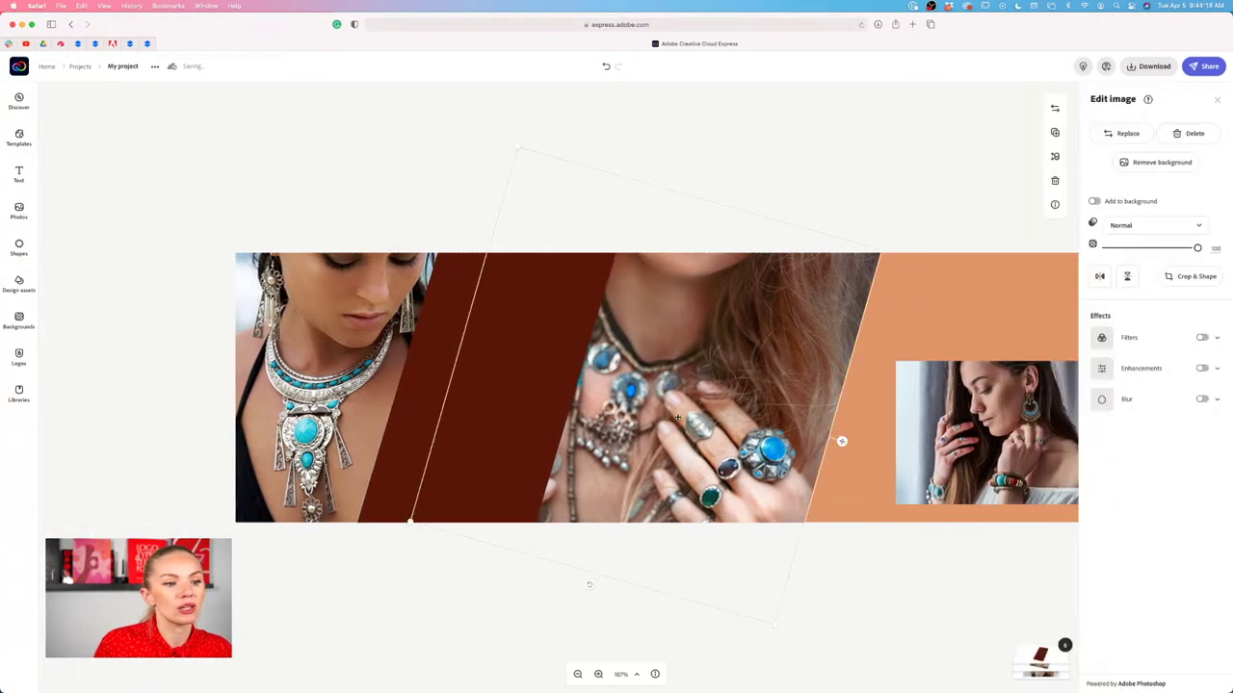
{"action": "left_click", "coordinate": [493, 595]}
{"action": "scroll", "coordinate": [492, 594], "scroll_direction": "right", "scroll_amount": 2}
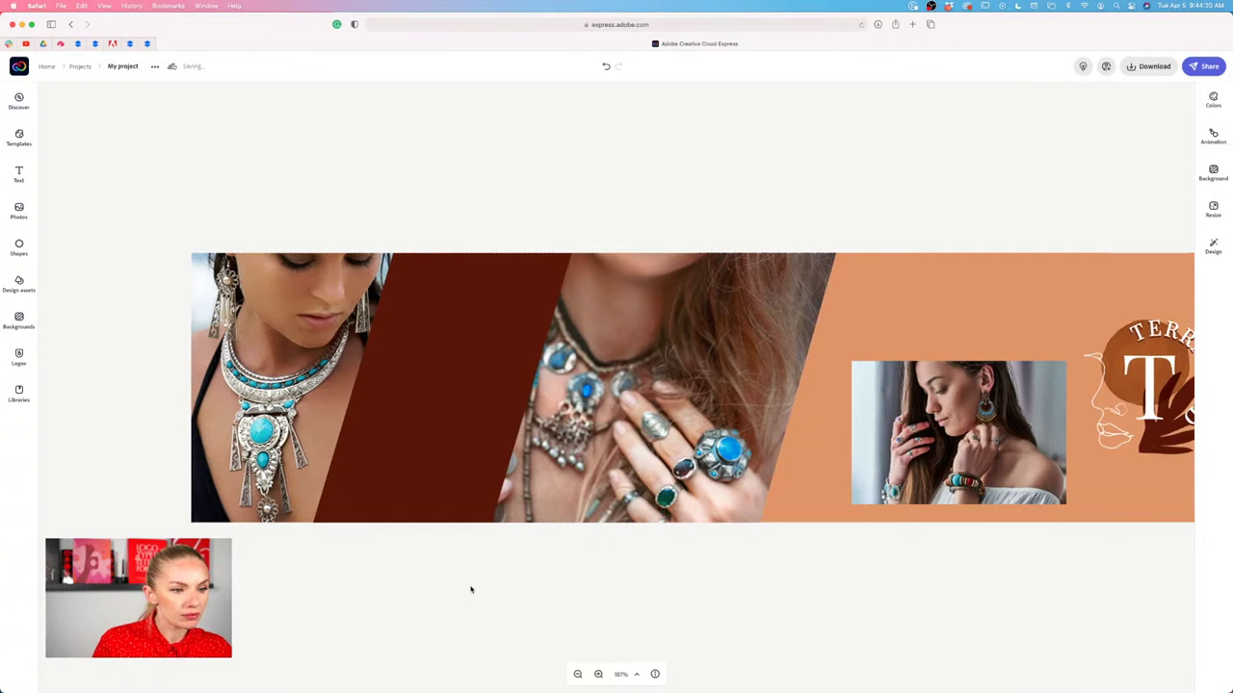
{"action": "scroll", "coordinate": [471, 587], "scroll_direction": "right", "scroll_amount": 2}
{"action": "scroll", "coordinate": [471, 589], "scroll_direction": "left", "scroll_amount": 1}
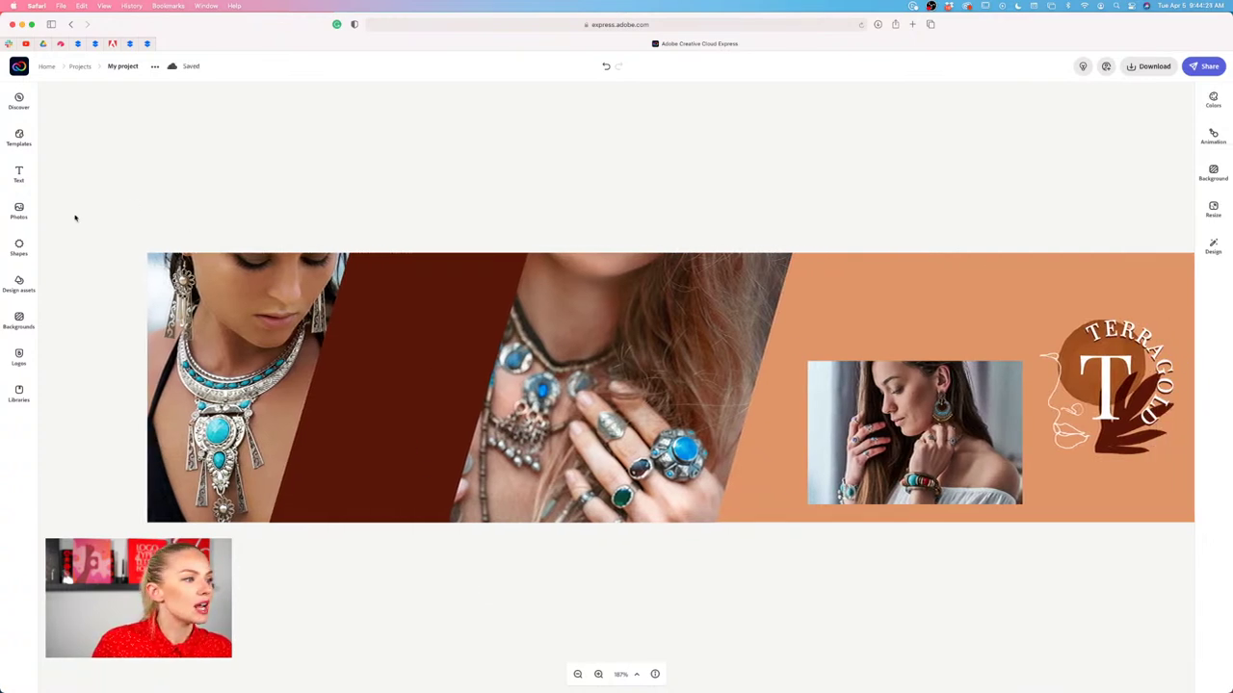
{"action": "left_click", "coordinate": [18, 247]}
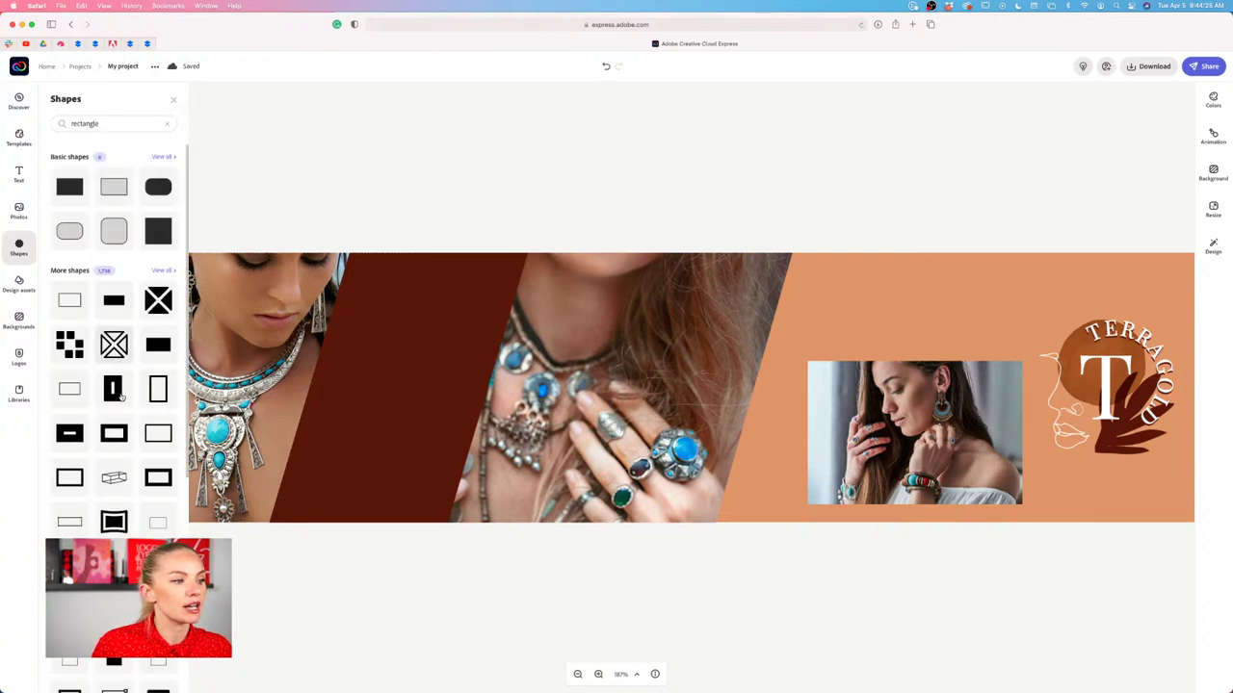
{"action": "scroll", "coordinate": [120, 398], "scroll_direction": "down", "scroll_amount": 8}
{"action": "scroll", "coordinate": [121, 398], "scroll_direction": "down", "scroll_amount": 10}
{"action": "scroll", "coordinate": [121, 397], "scroll_direction": "down", "scroll_amount": 10}
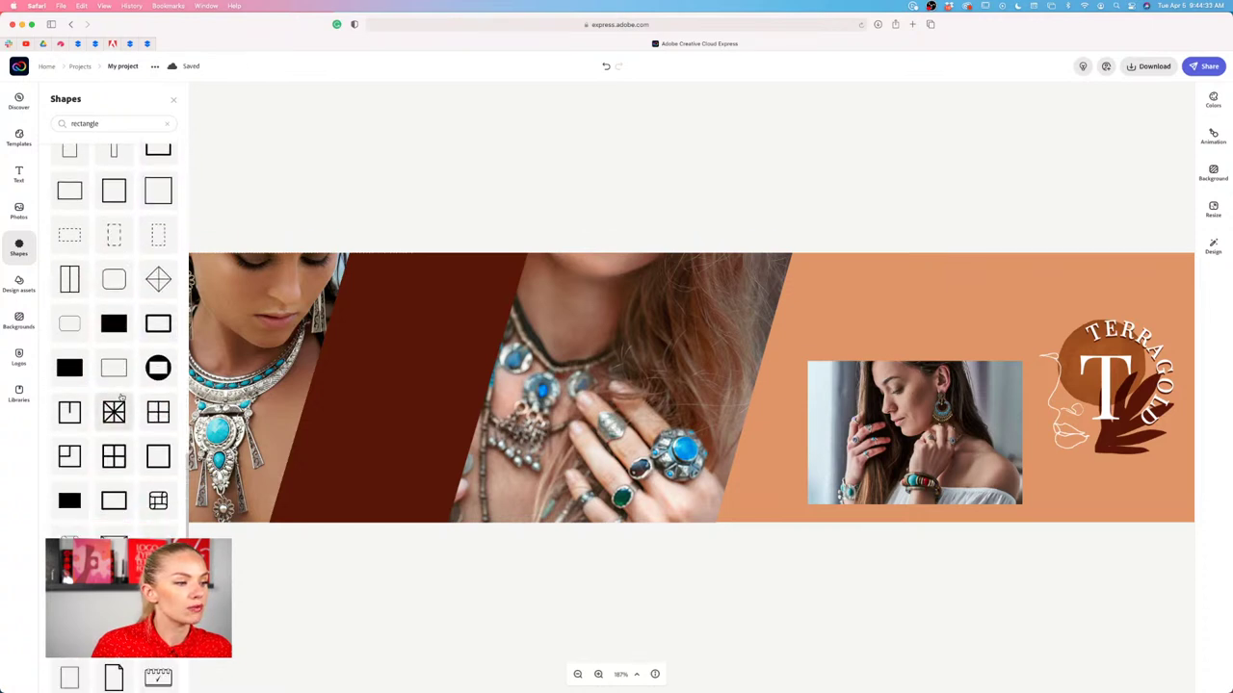
{"action": "scroll", "coordinate": [120, 398], "scroll_direction": "down", "scroll_amount": 8}
Adjust the size of the brown rectangle between the two large photos, then rotate it upright.
{"action": "left_click", "coordinate": [376, 435]}
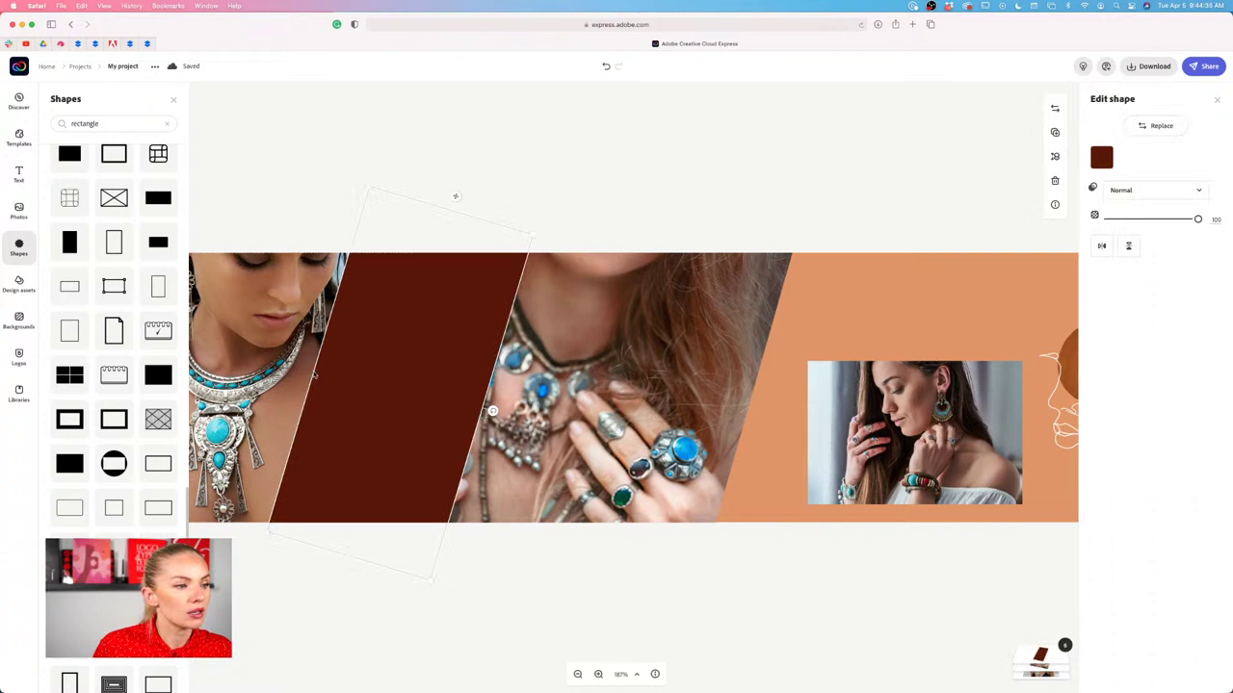
{"action": "left_click_drag", "start_coordinate": [530, 238], "coordinate": [518, 214]}
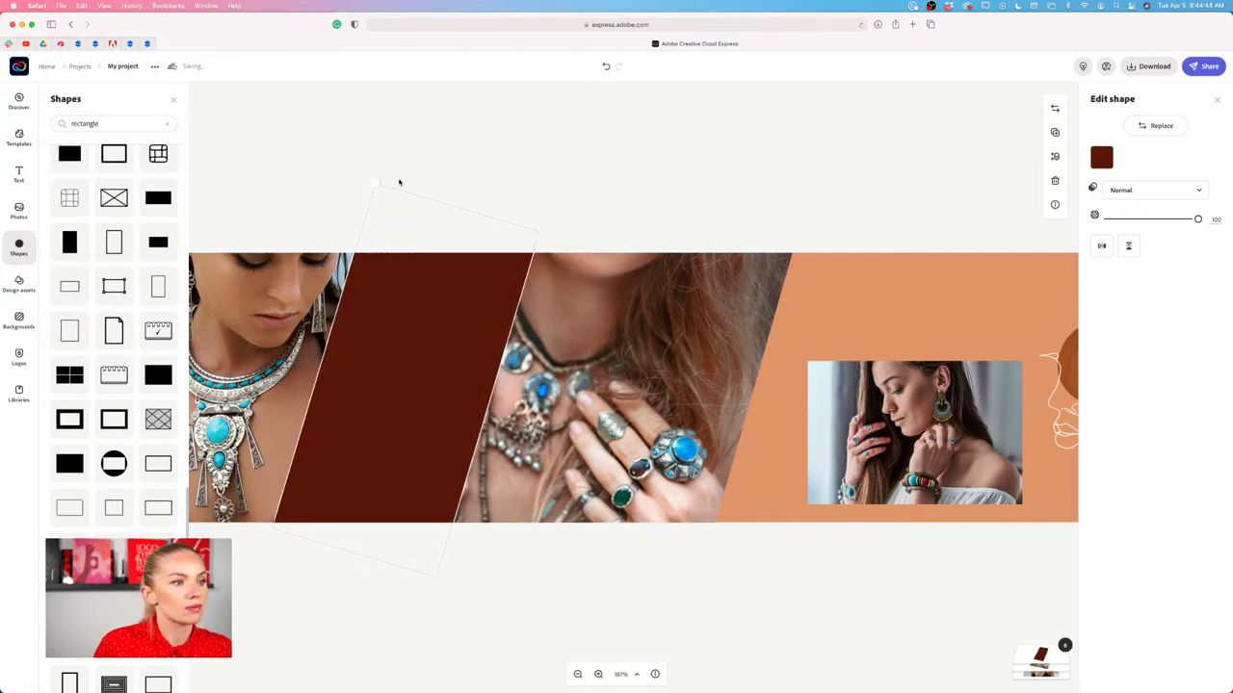
{"action": "left_click_drag", "start_coordinate": [499, 408], "coordinate": [502, 381]}
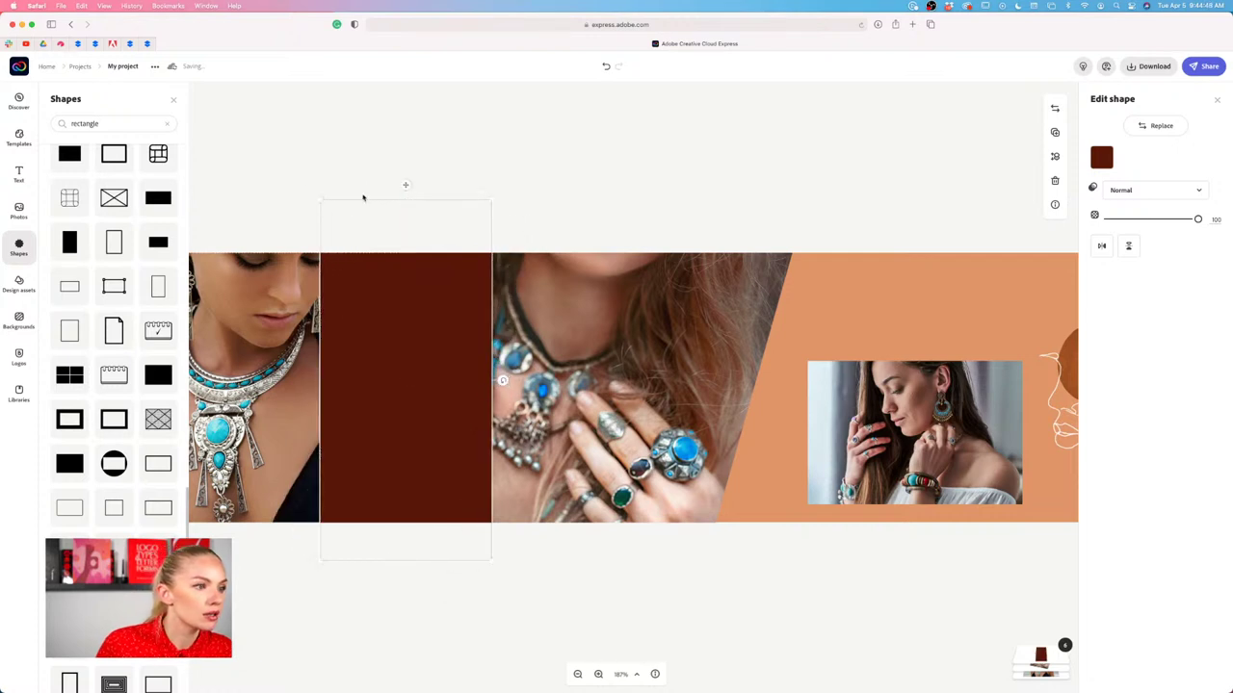
Narrow the upright brown rectangle, recenter it over the banner's height, and tilt it clockwise to match the slanted photo edges.
{"action": "left_click_drag", "start_coordinate": [319, 199], "coordinate": [404, 140]}
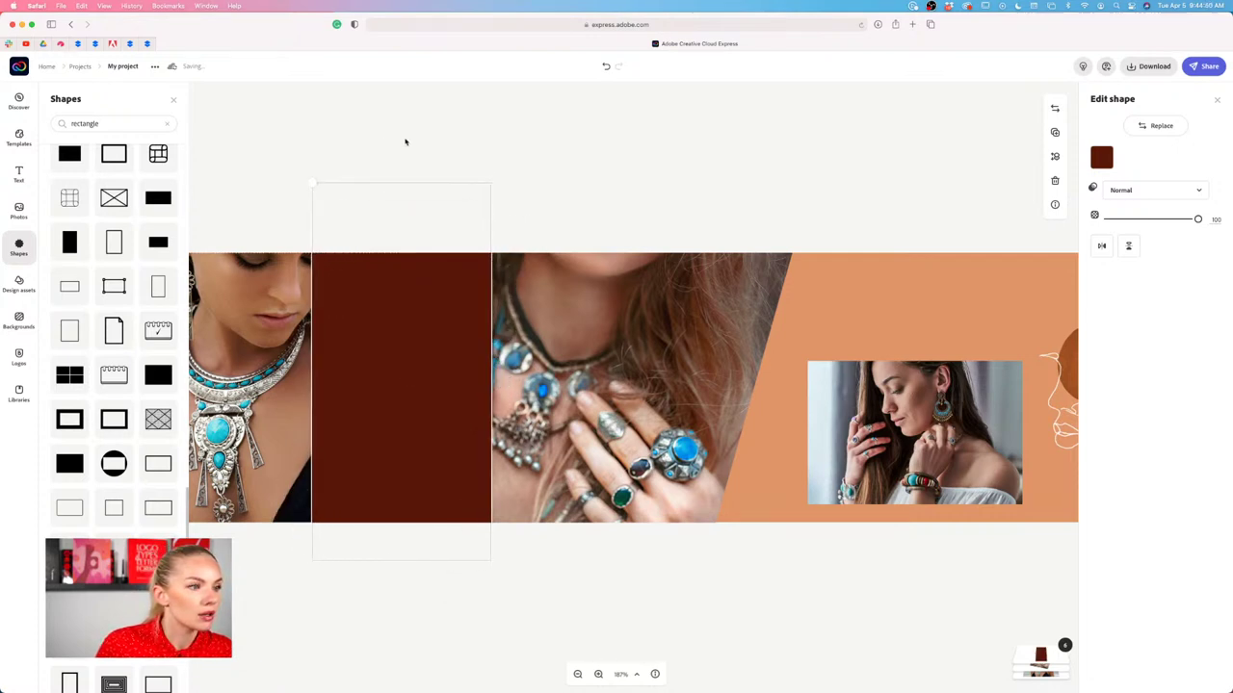
{"action": "left_click_drag", "start_coordinate": [307, 560], "coordinate": [379, 528]}
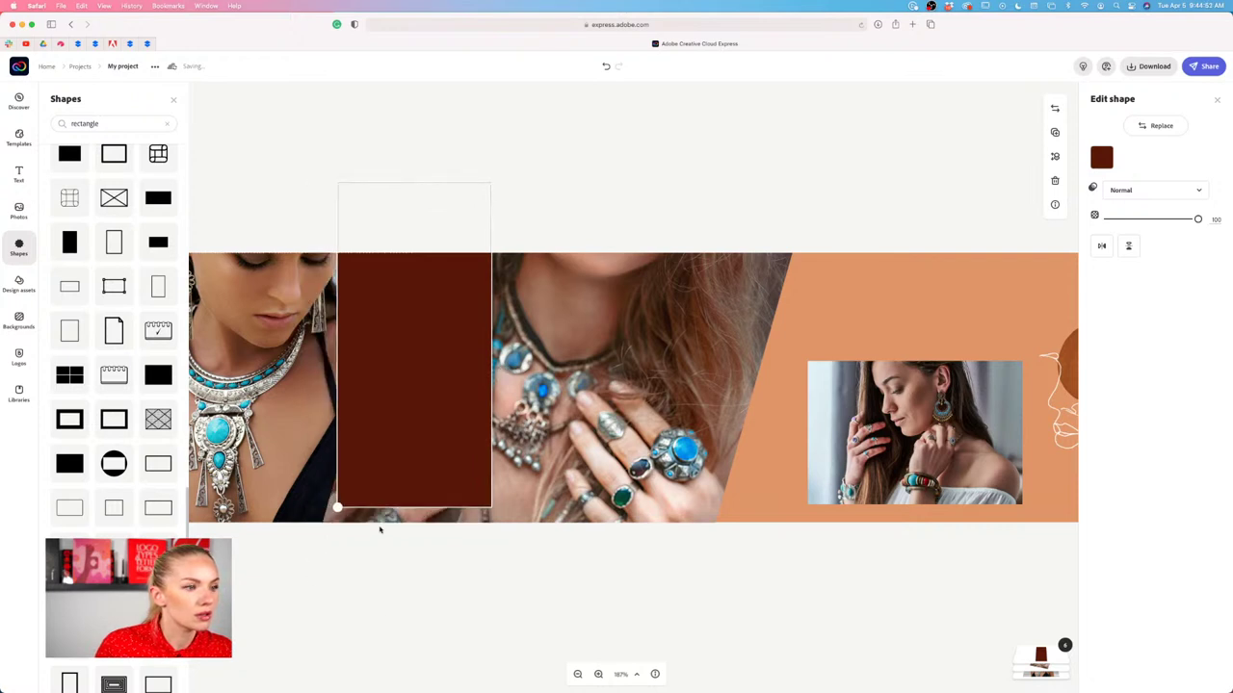
{"action": "left_click_drag", "start_coordinate": [487, 289], "coordinate": [486, 310]}
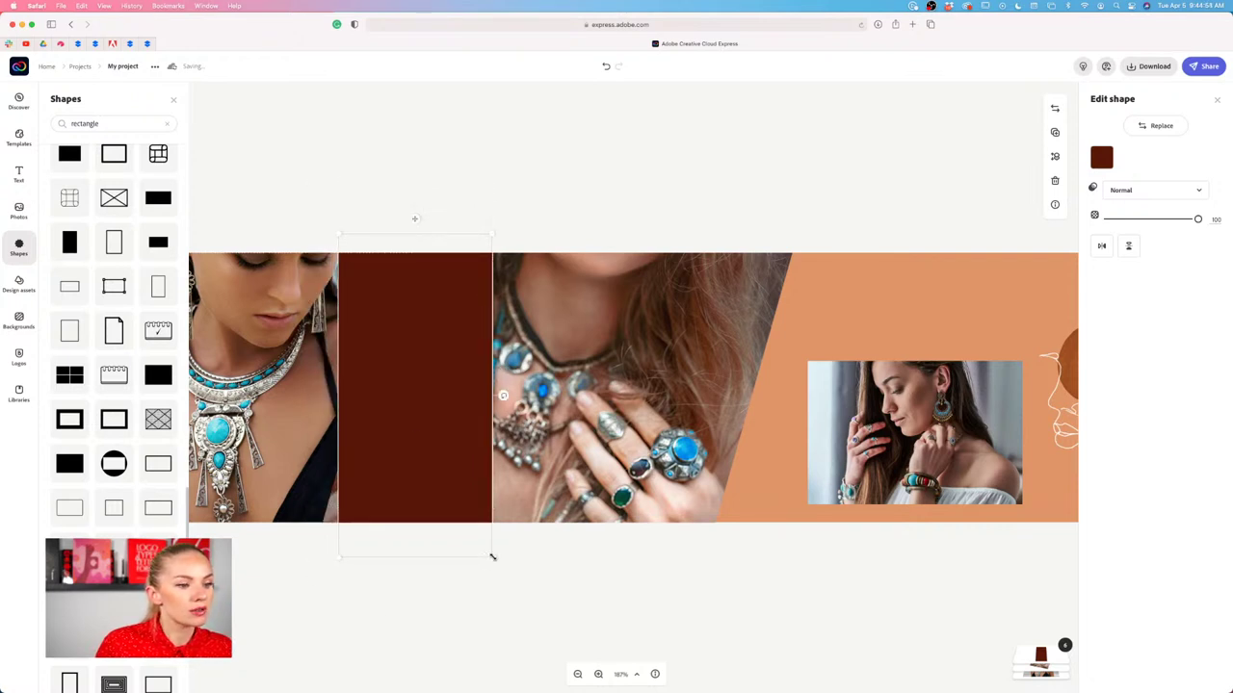
{"action": "left_click_drag", "start_coordinate": [502, 395], "coordinate": [434, 411]}
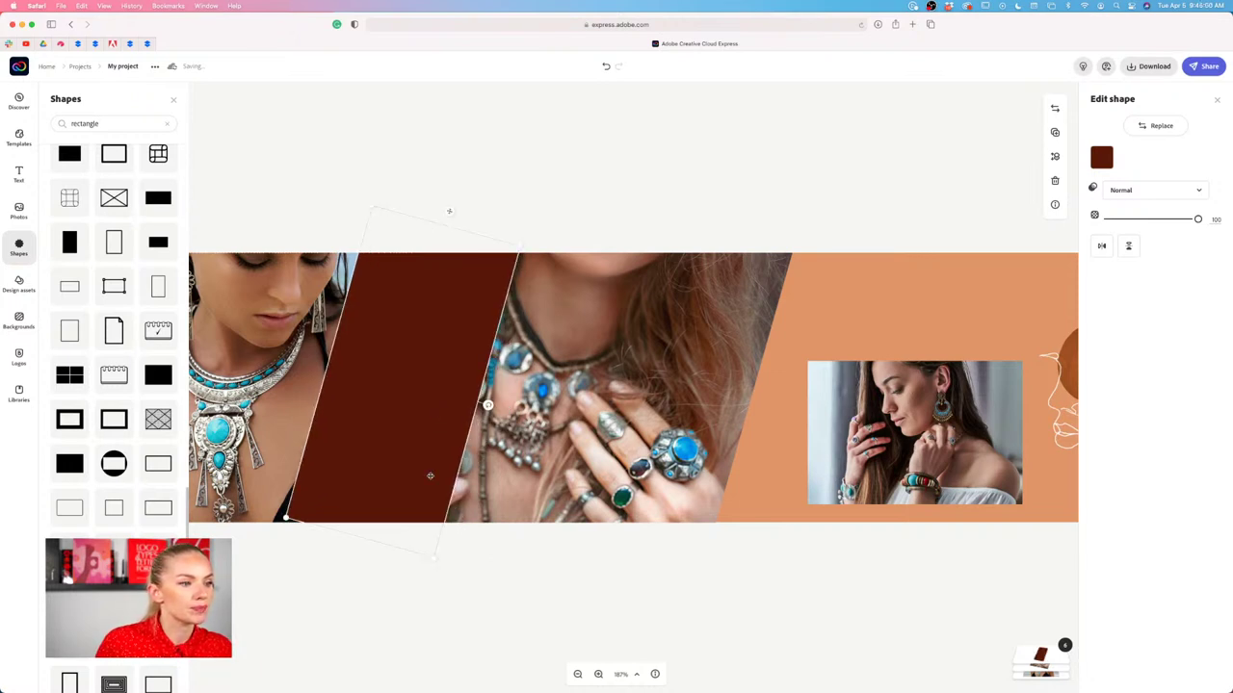
{"action": "left_click", "coordinate": [456, 581]}
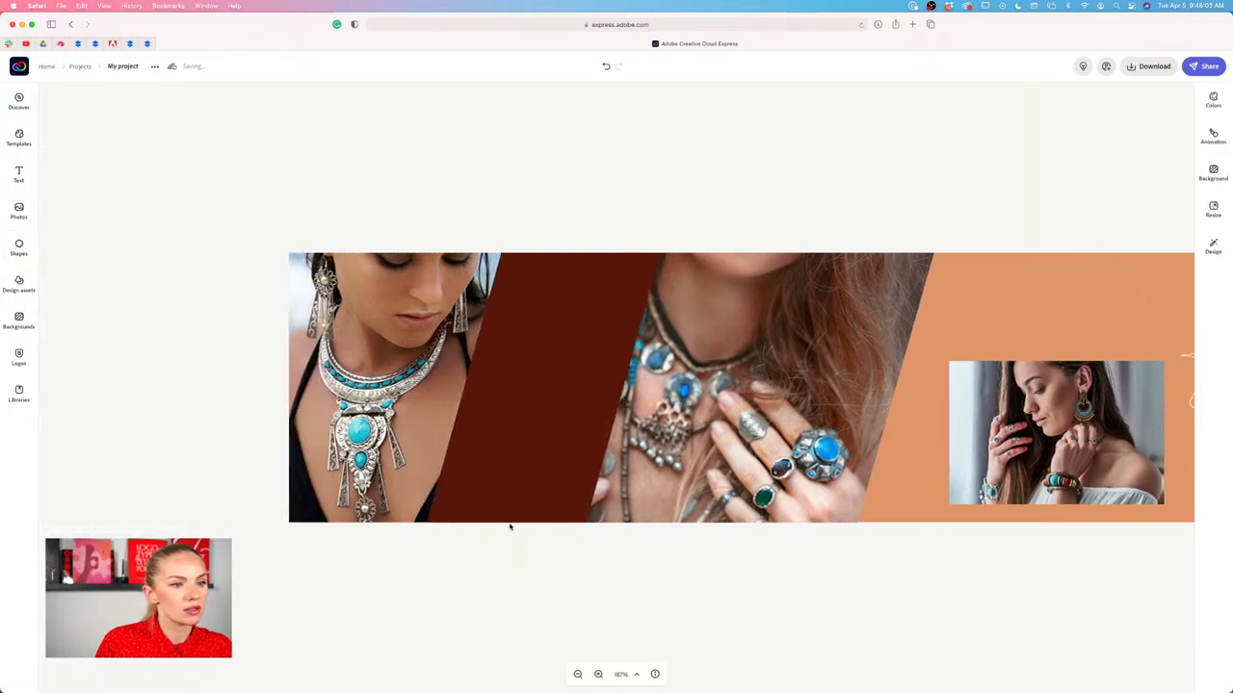
{"action": "left_click", "coordinate": [534, 451]}
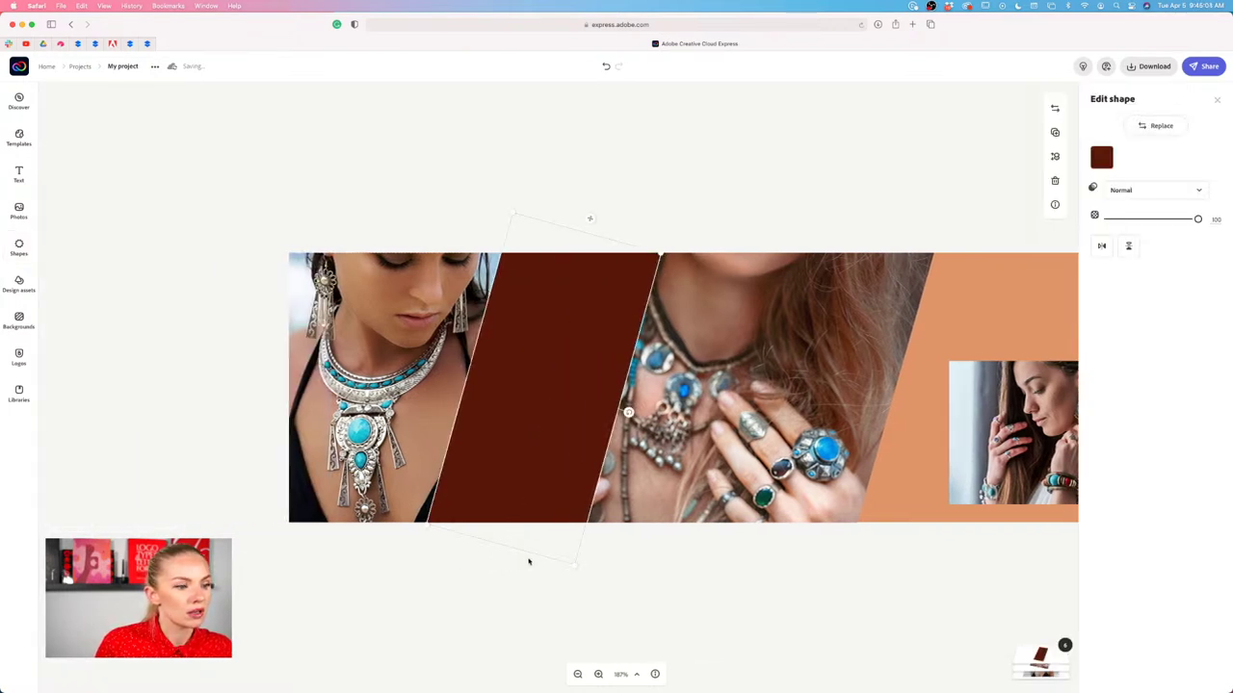
{"action": "left_click", "coordinate": [623, 567]}
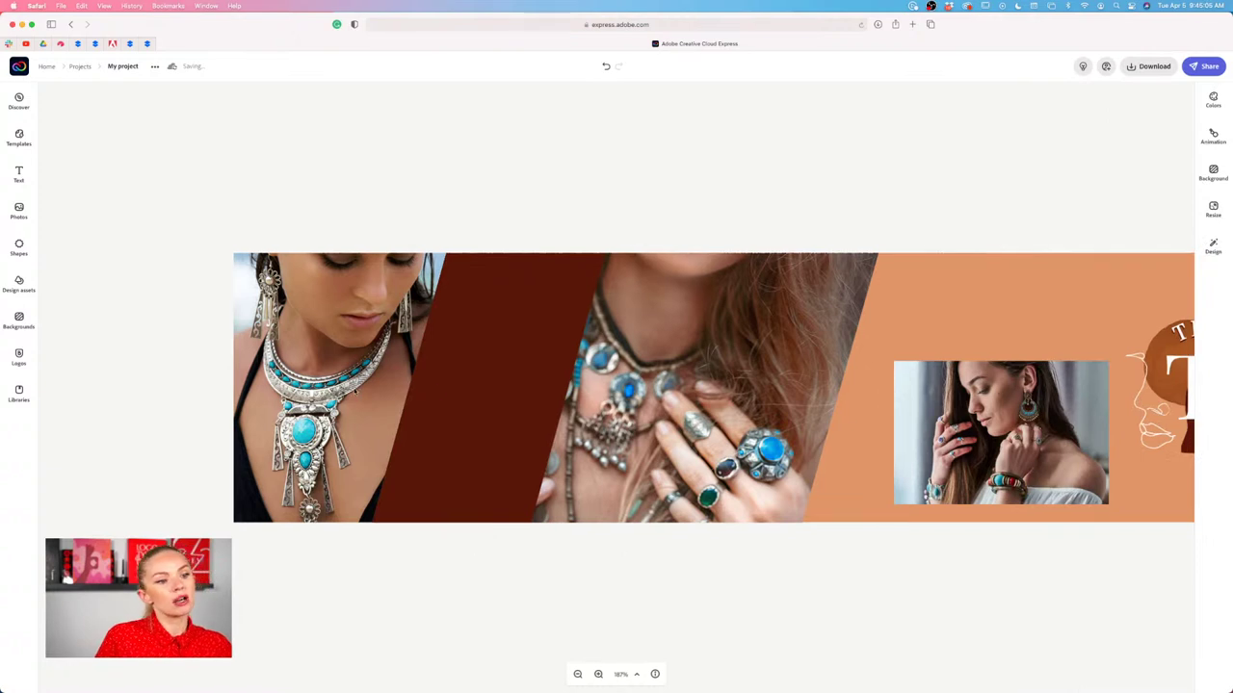
Crop the small photo of the woman beside the logo to a narrow vertical strip around her earring, hands and bracelet.
{"action": "scroll", "coordinate": [707, 467], "scroll_direction": "right", "scroll_amount": 3}
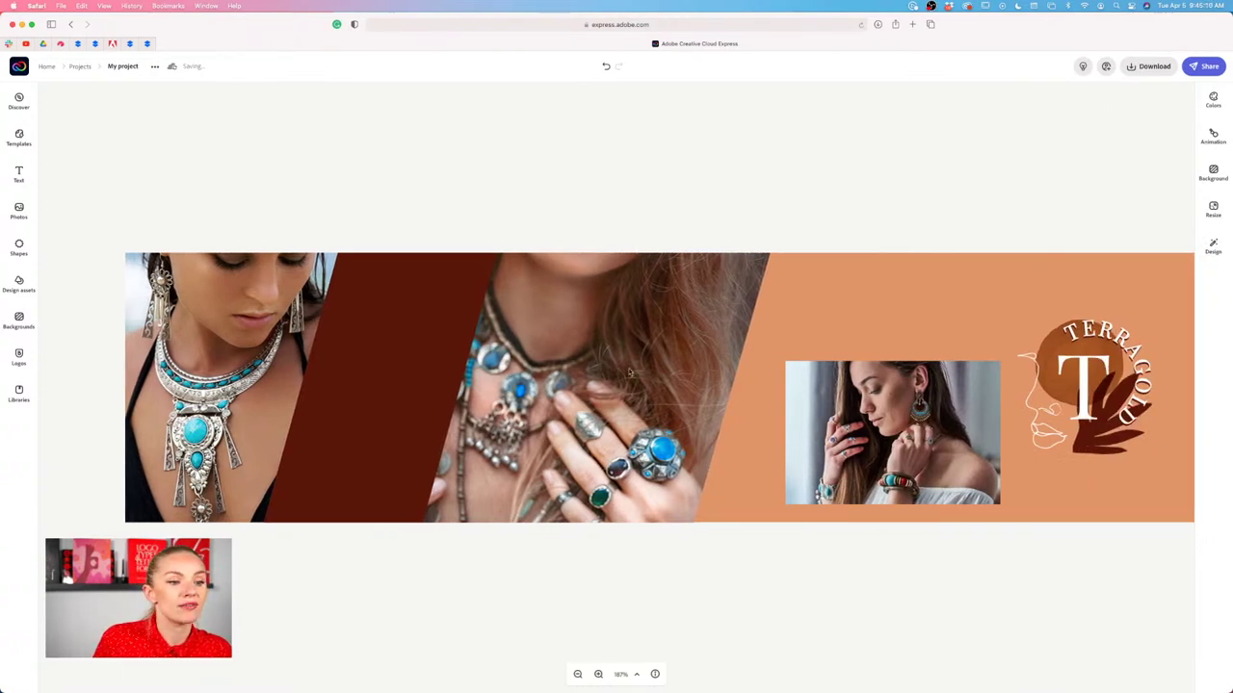
{"action": "left_click", "coordinate": [895, 468]}
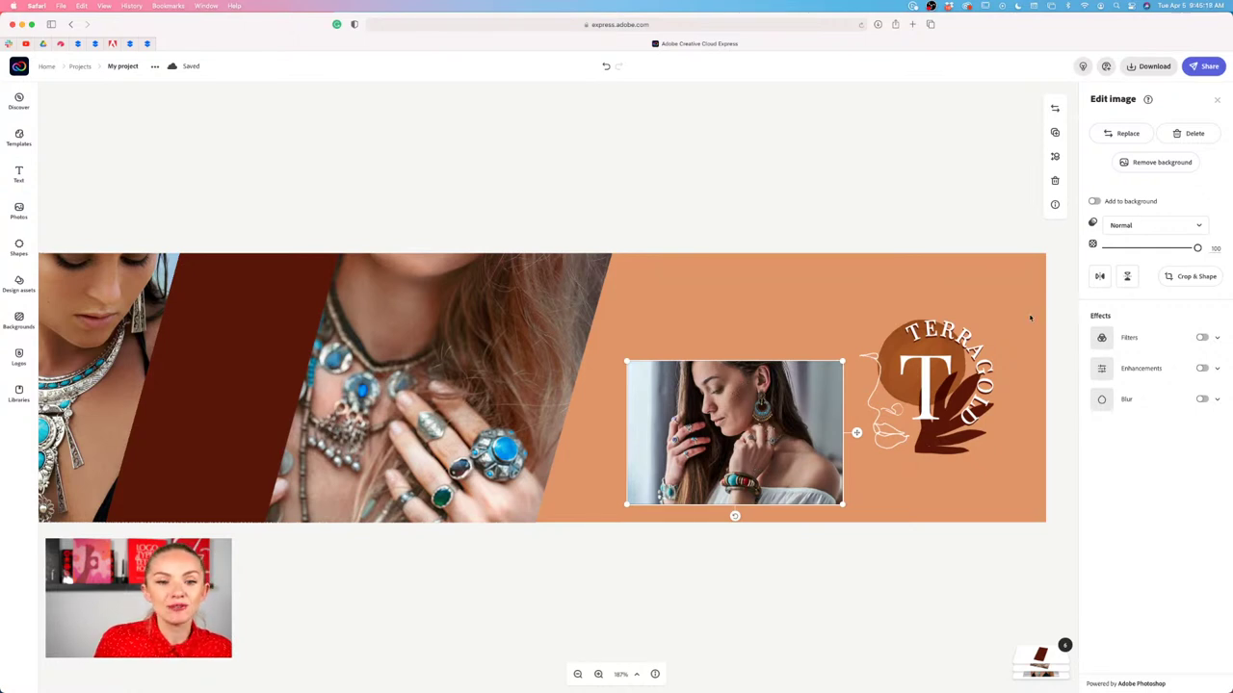
{"action": "left_click", "coordinate": [1174, 278]}
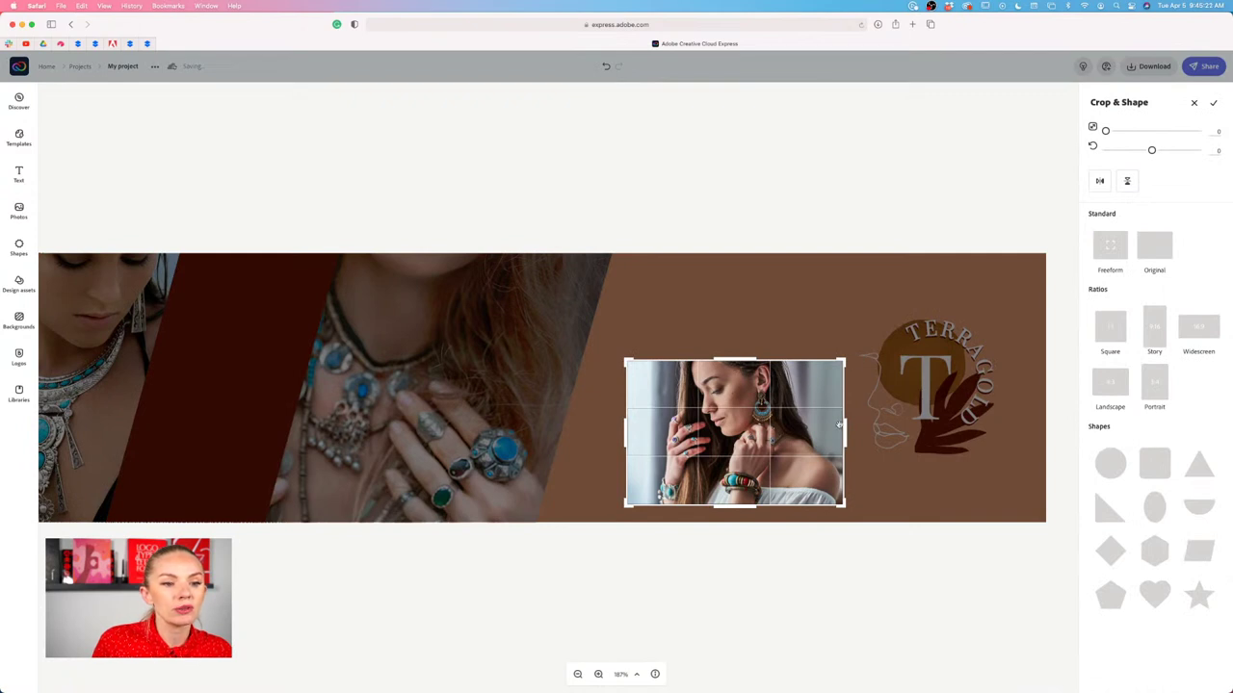
{"action": "left_click_drag", "start_coordinate": [844, 434], "coordinate": [788, 434]}
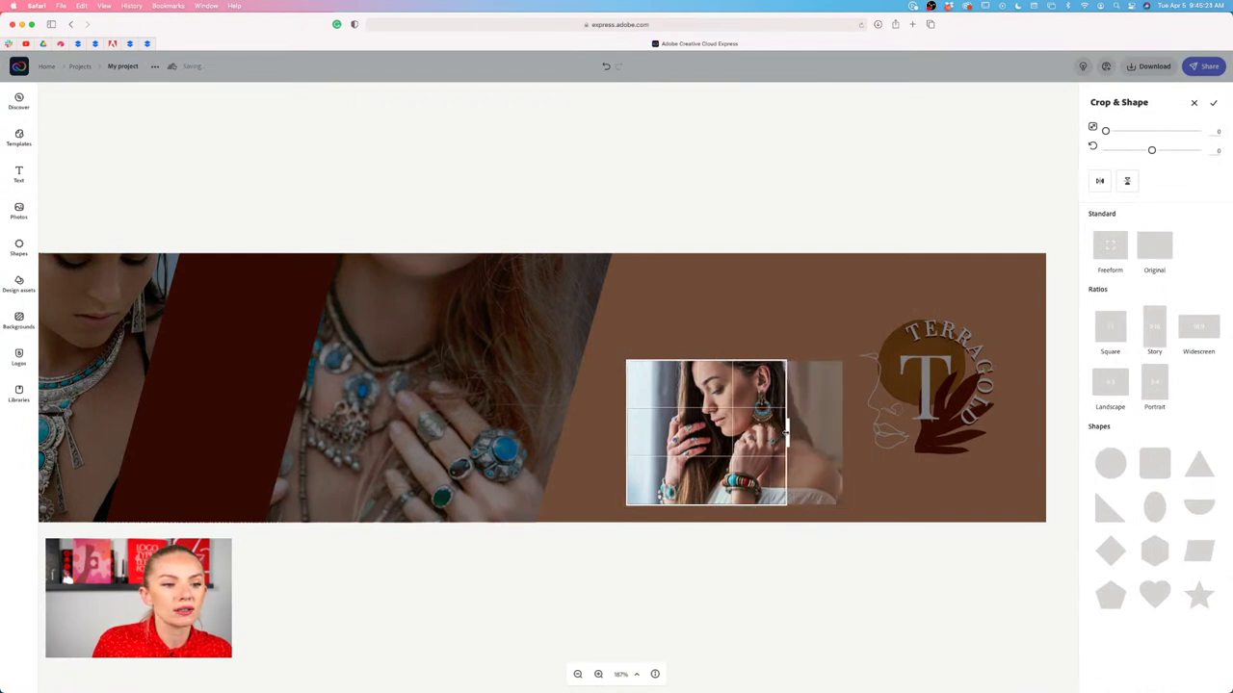
{"action": "left_click_drag", "start_coordinate": [624, 435], "coordinate": [718, 434]}
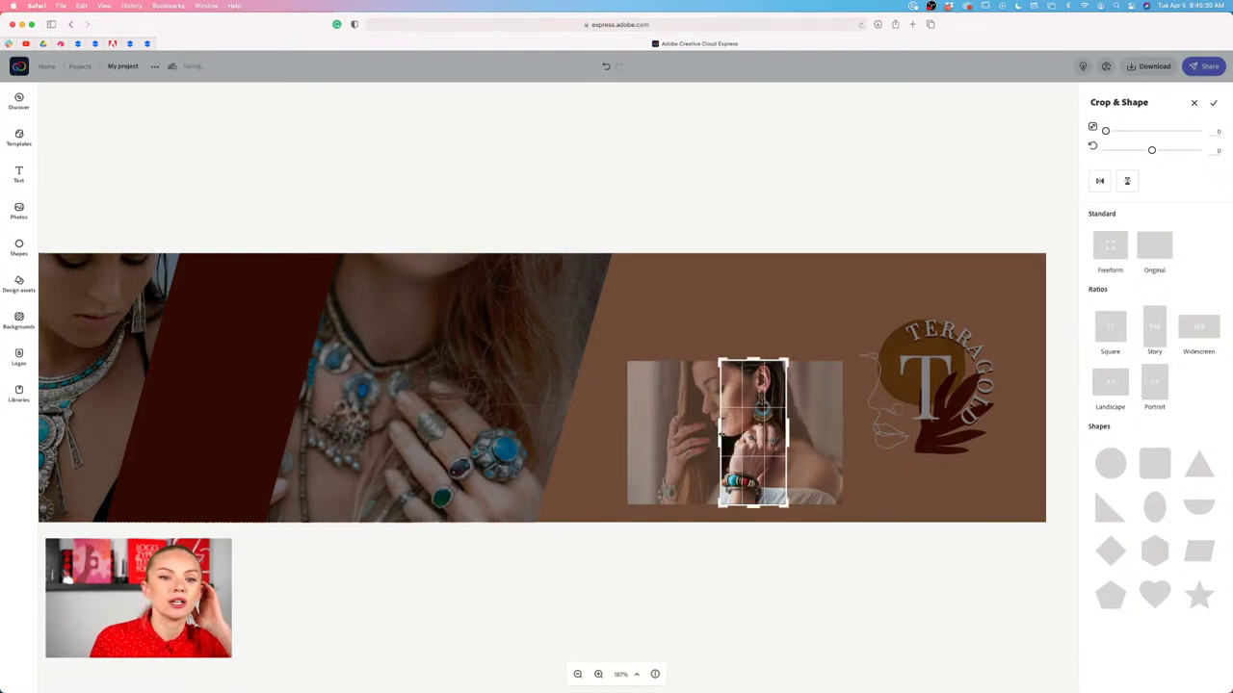
{"action": "left_click", "coordinate": [1214, 104]}
Enlarge the cropped earring photo and position it so it overhangs the banner's top and bottom edges beside the logo.
{"action": "left_click_drag", "start_coordinate": [787, 363], "coordinate": [856, 209]}
{"action": "left_click_drag", "start_coordinate": [759, 381], "coordinate": [740, 408]}
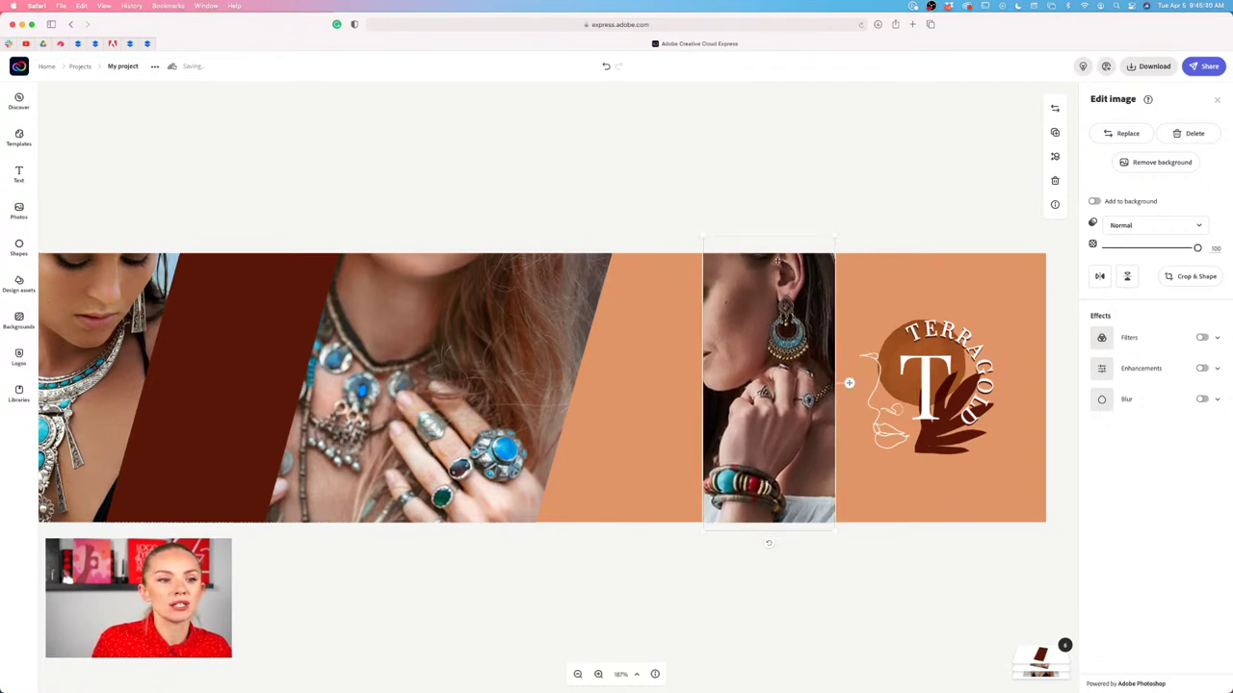
{"action": "left_click_drag", "start_coordinate": [832, 530], "coordinate": [841, 540]}
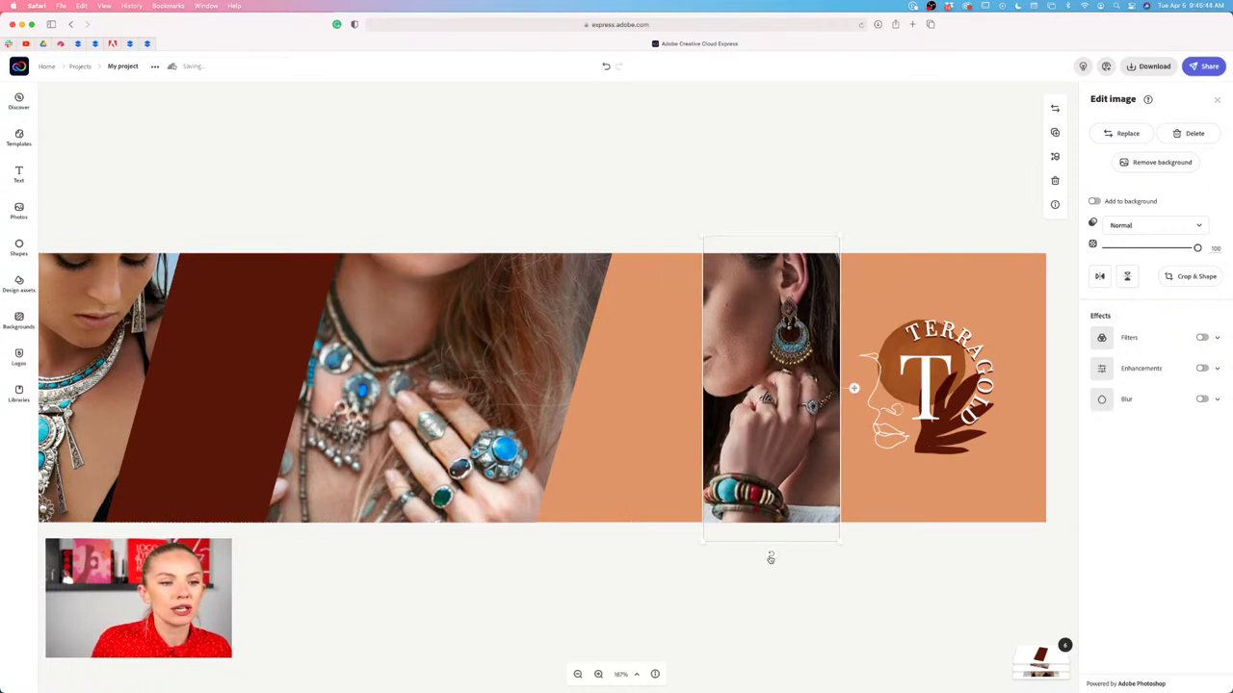
Tilt the earring photo clockwise to match the other slanted edges, shift it away from the logo to span the banner's full height, and deselect it.
{"action": "left_click_drag", "start_coordinate": [770, 558], "coordinate": [718, 553]}
{"action": "left_click_drag", "start_coordinate": [784, 466], "coordinate": [746, 466]}
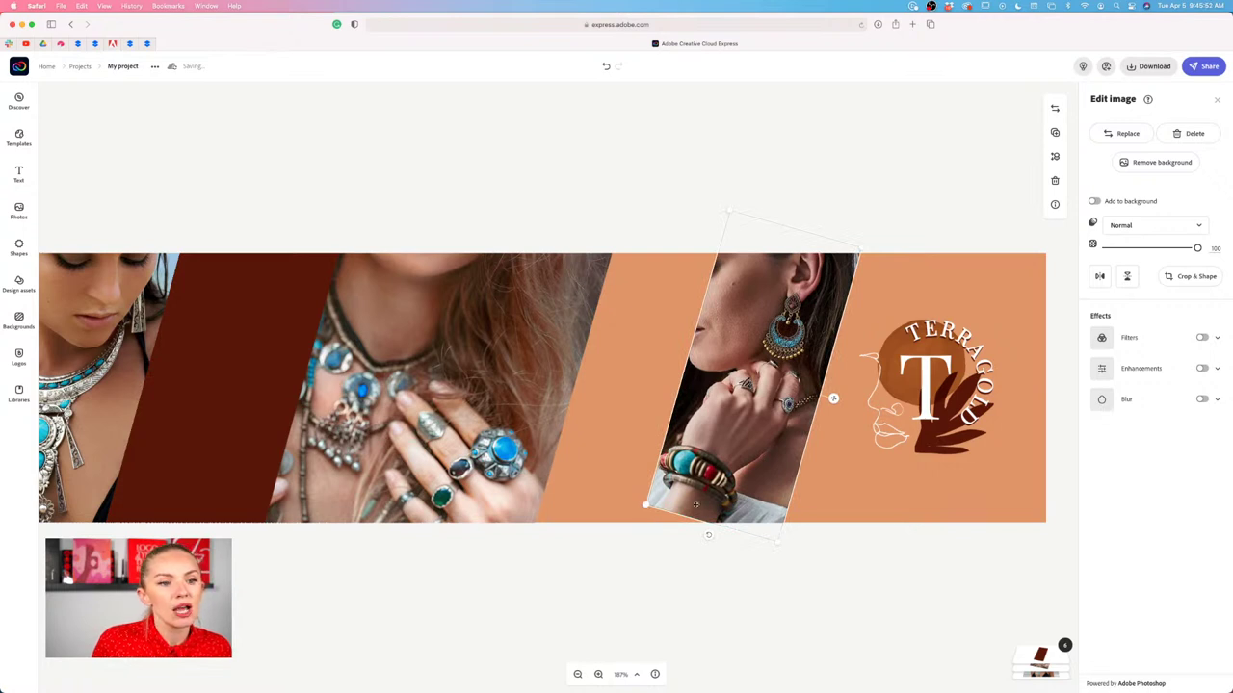
{"action": "left_click_drag", "start_coordinate": [702, 502], "coordinate": [706, 515]}
{"action": "left_click", "coordinate": [880, 583]}
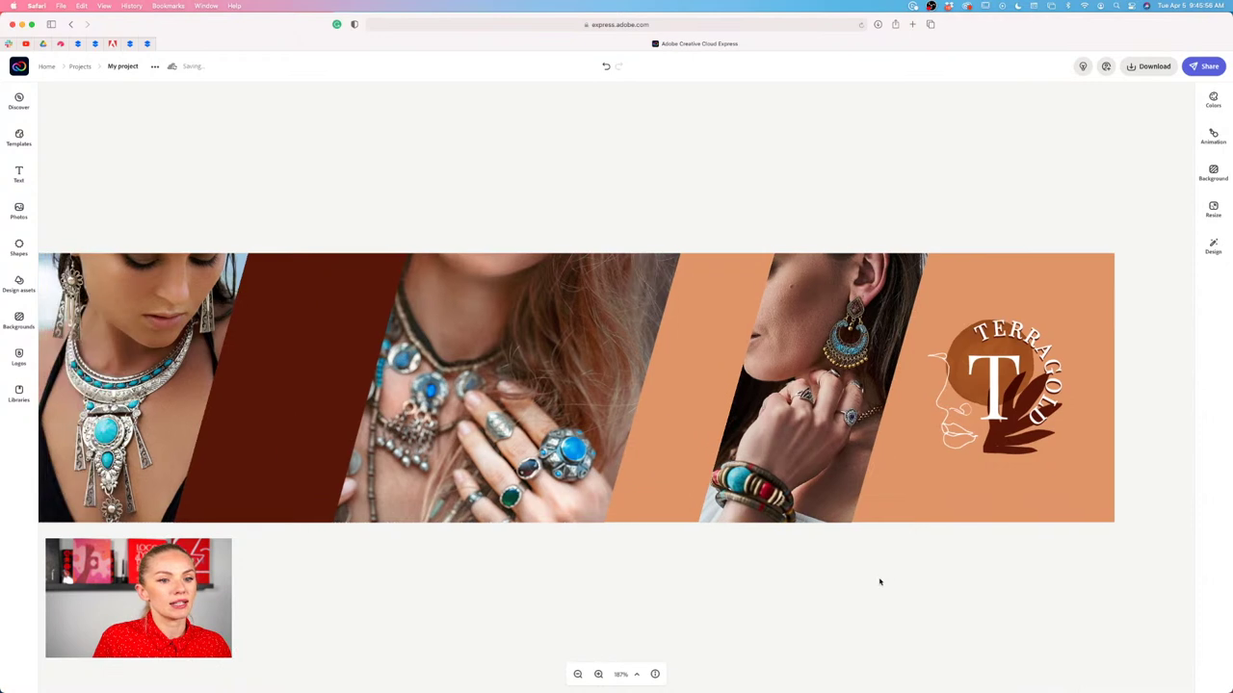
Duplicate the slanted dark brown rectangle and place the copy over the gap between the rings close-up and the earring photo.
{"action": "left_click", "coordinate": [316, 375]}
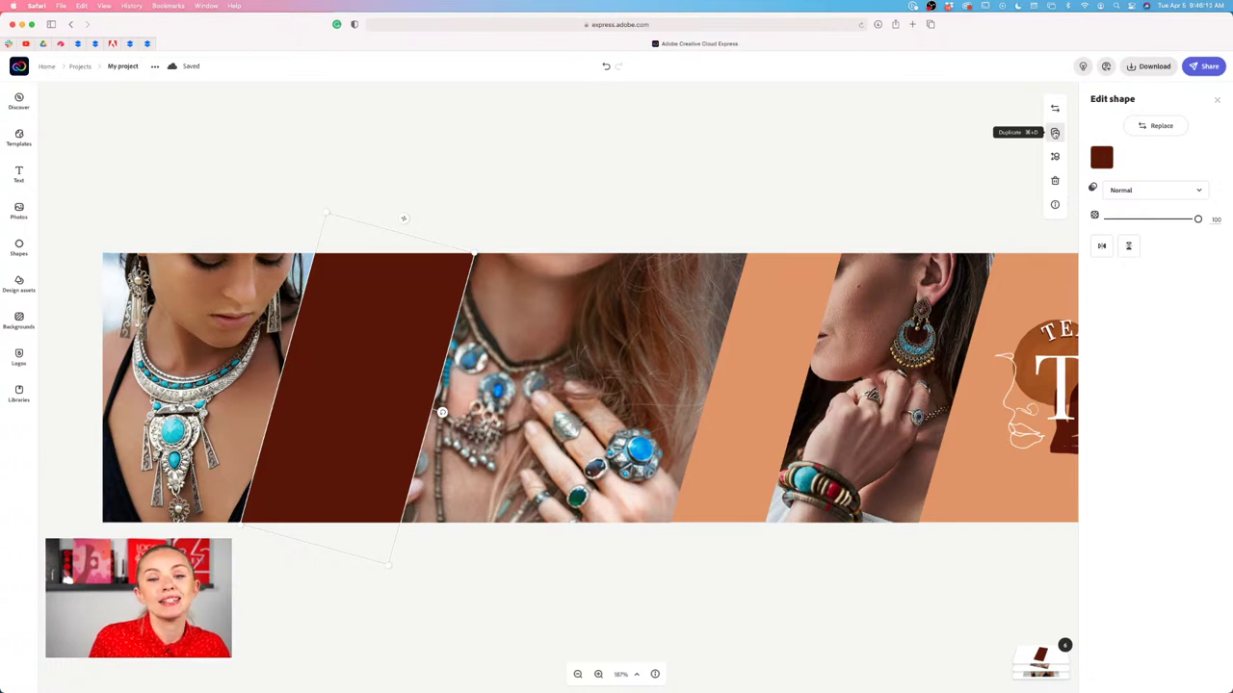
{"action": "left_click", "coordinate": [1054, 133]}
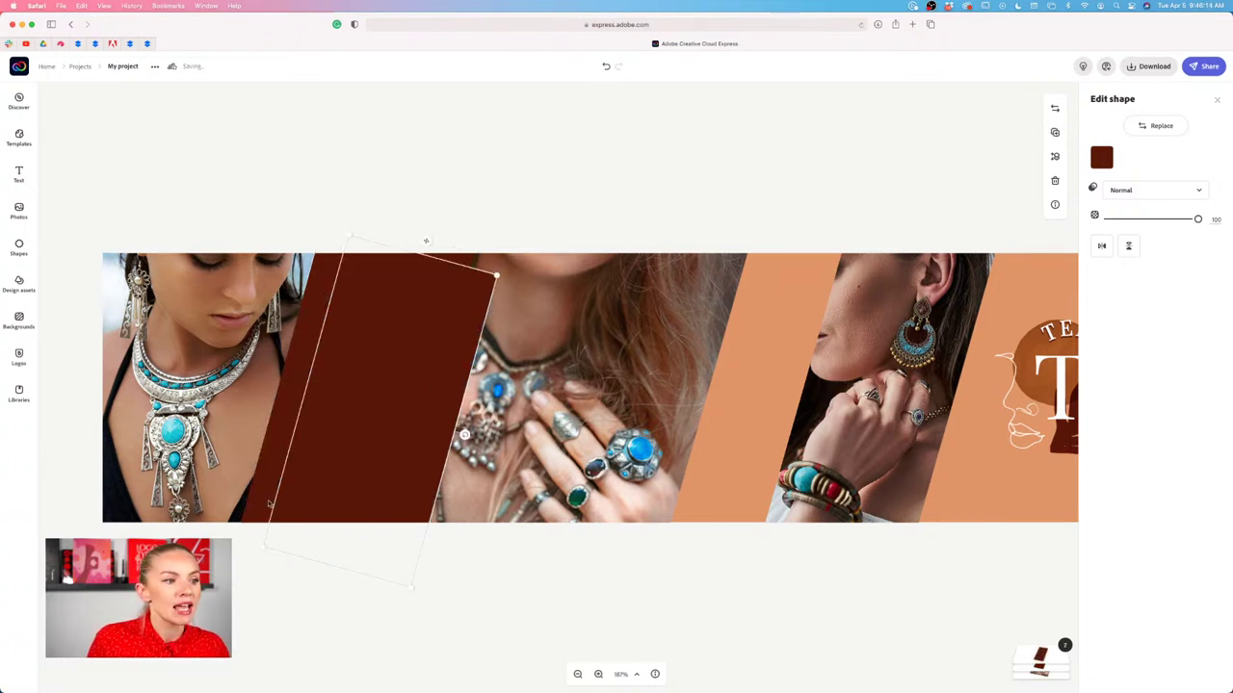
{"action": "left_click_drag", "start_coordinate": [410, 430], "coordinate": [737, 433]}
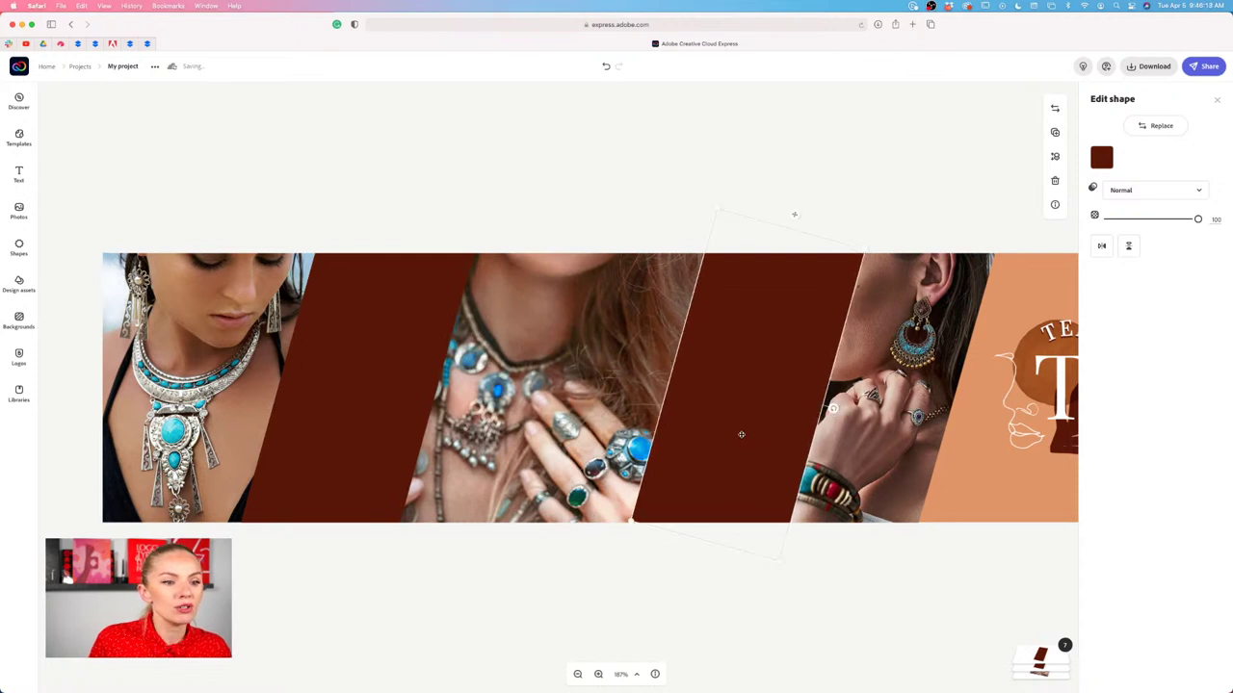
{"action": "left_click", "coordinate": [805, 366]}
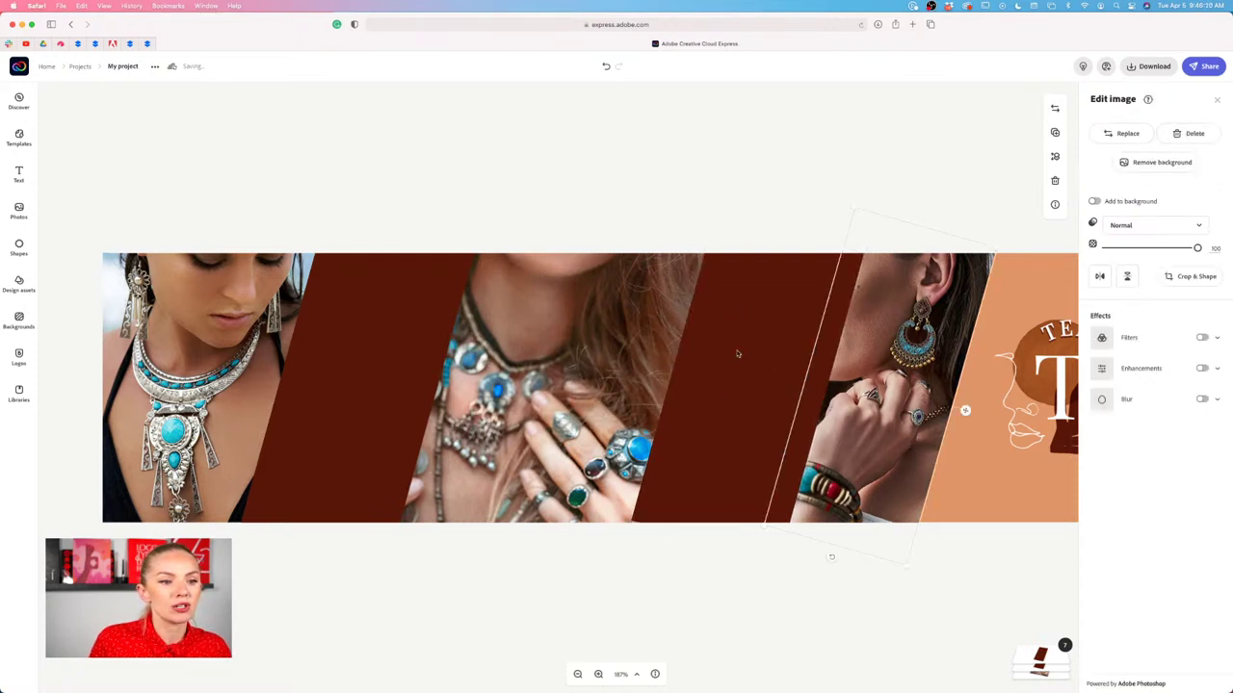
{"action": "left_click", "coordinate": [733, 420]}
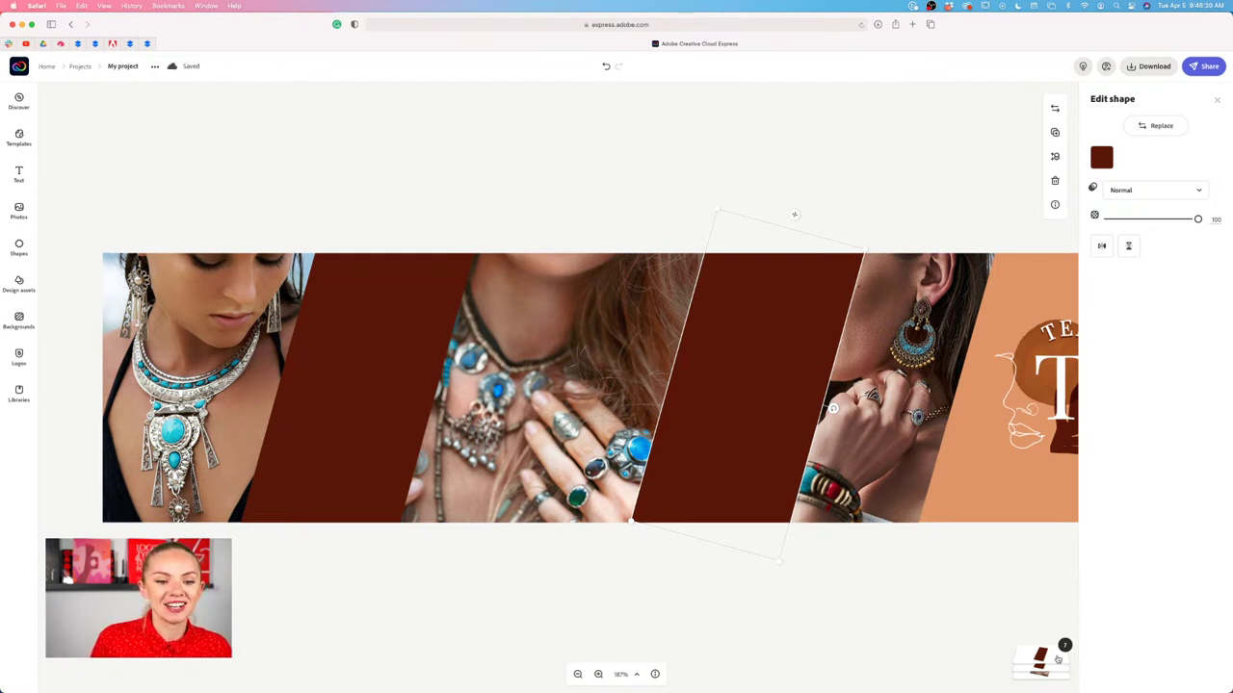
Reorder the layers so the duplicated brown rectangle sits behind the photos and logo, just above the orange background.
{"action": "left_click", "coordinate": [1057, 660]}
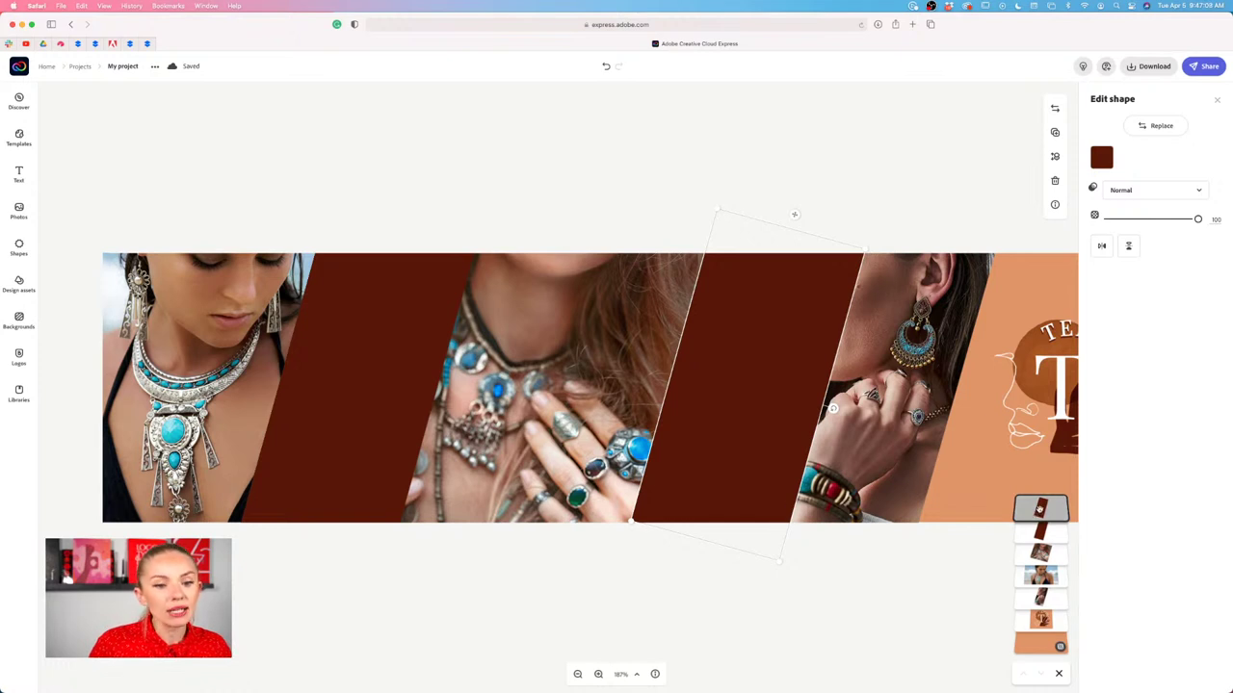
{"action": "left_click_drag", "start_coordinate": [1040, 507], "coordinate": [1040, 624]}
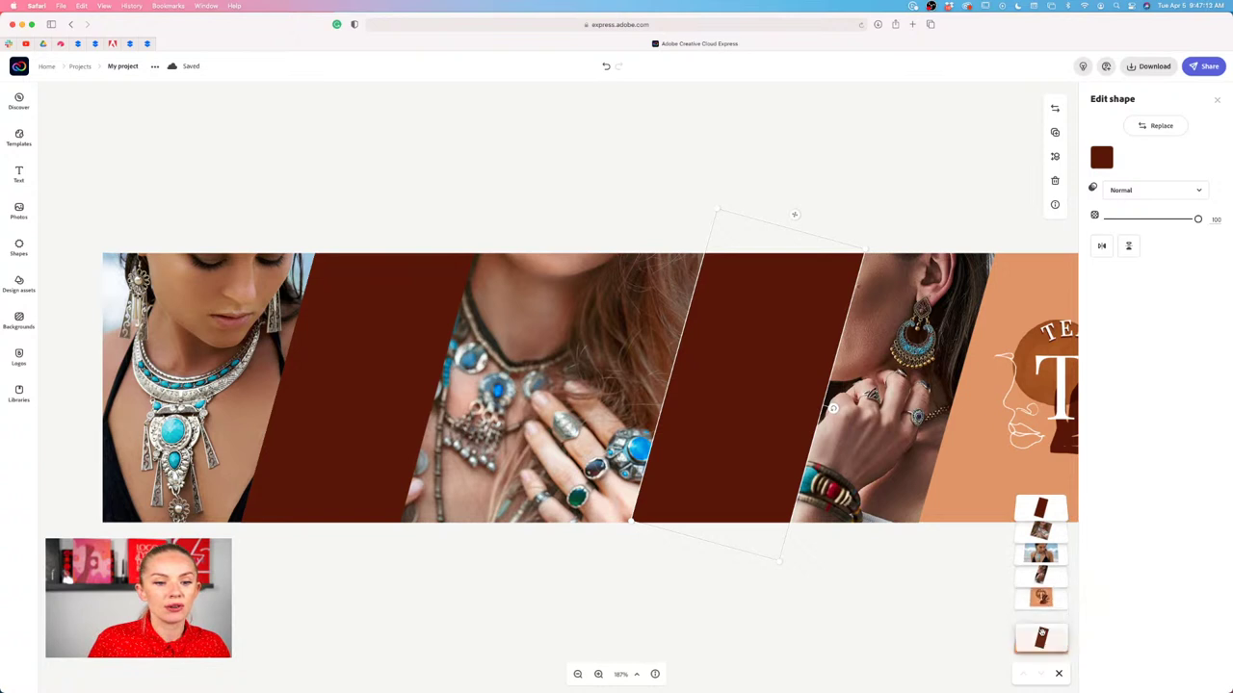
{"action": "left_click", "coordinate": [888, 589]}
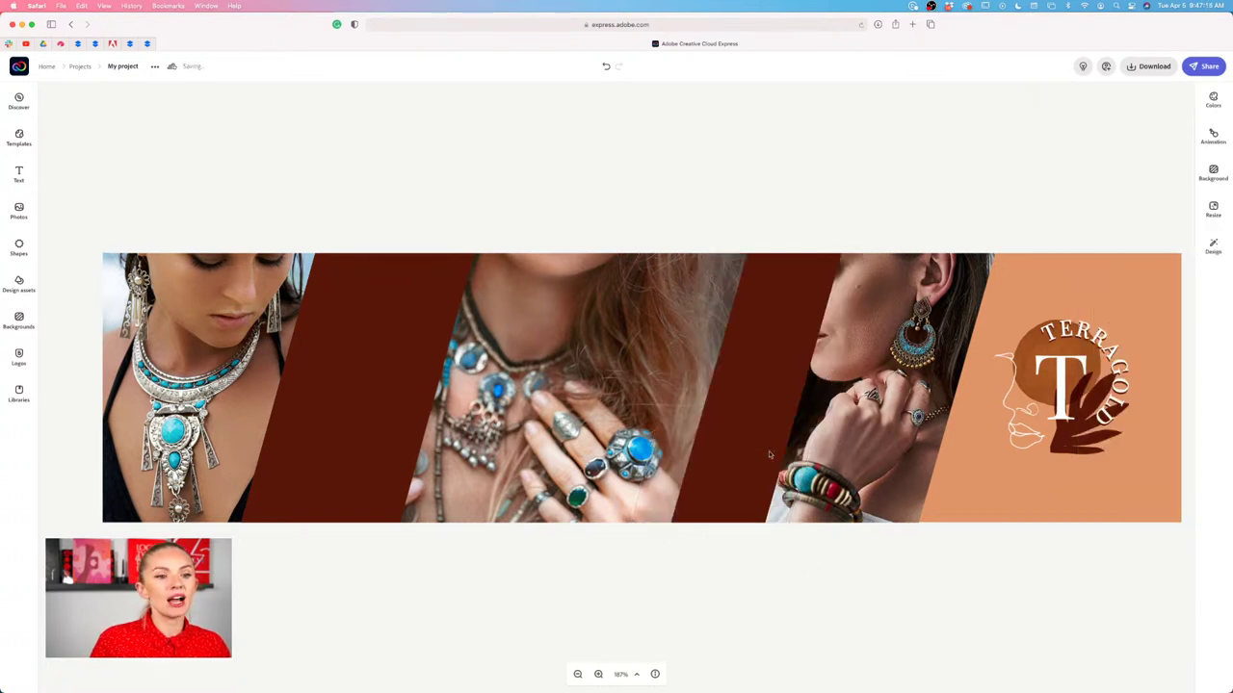
{"action": "left_click", "coordinate": [793, 304]}
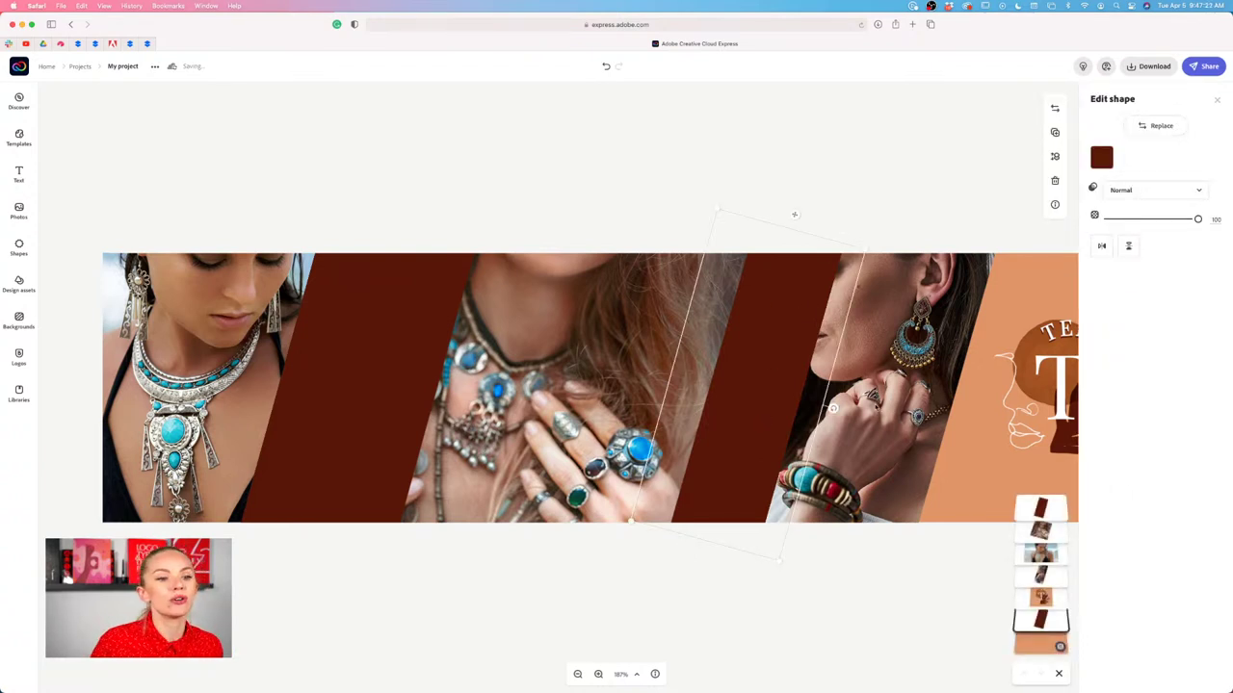
{"action": "scroll", "coordinate": [543, 581], "scroll_direction": "right", "scroll_amount": 3}
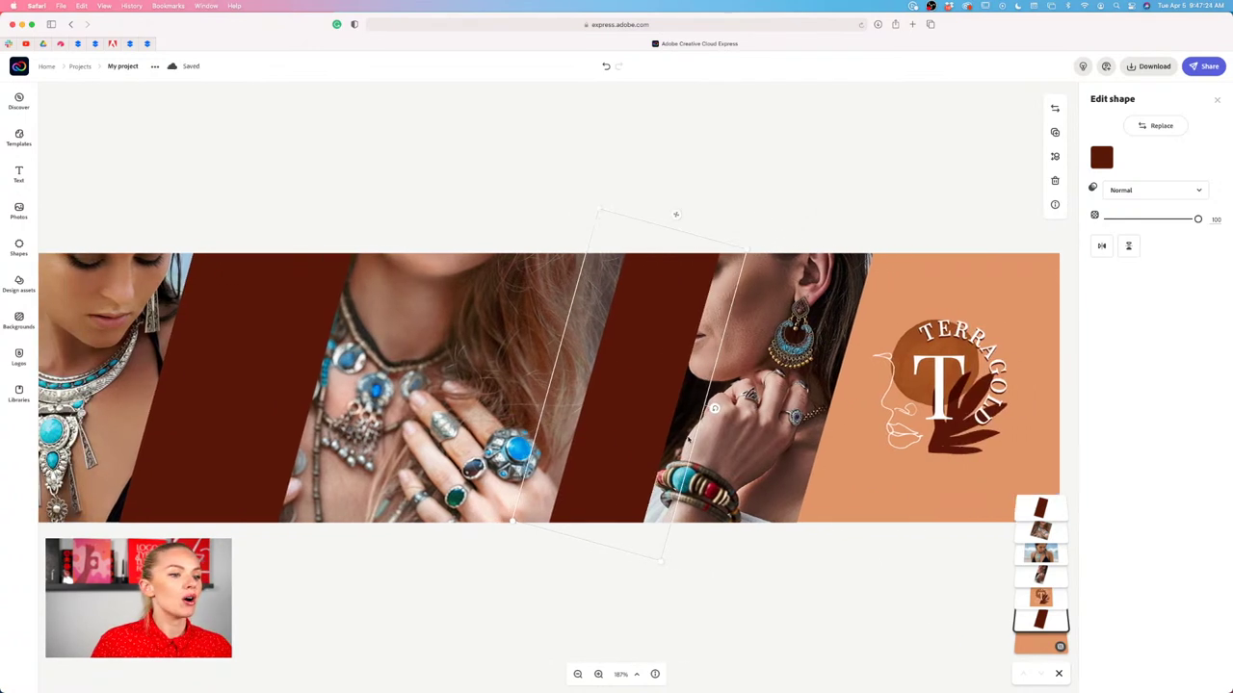
{"action": "left_click", "coordinate": [542, 580]}
{"action": "scroll", "coordinate": [330, 402], "scroll_direction": "left", "scroll_amount": 2}
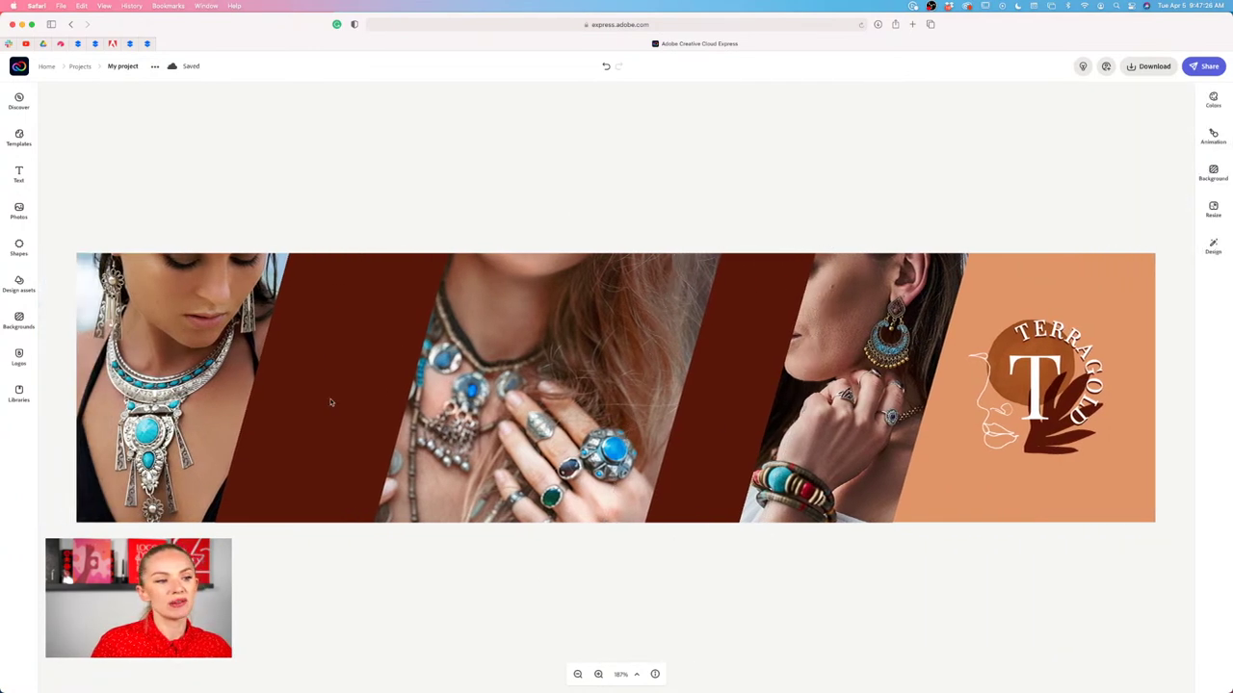
Recolor the slanted shape between the rings and earring photos with the rust-brown sampled from the logo's circle, then deselect it.
{"action": "left_click", "coordinate": [738, 416]}
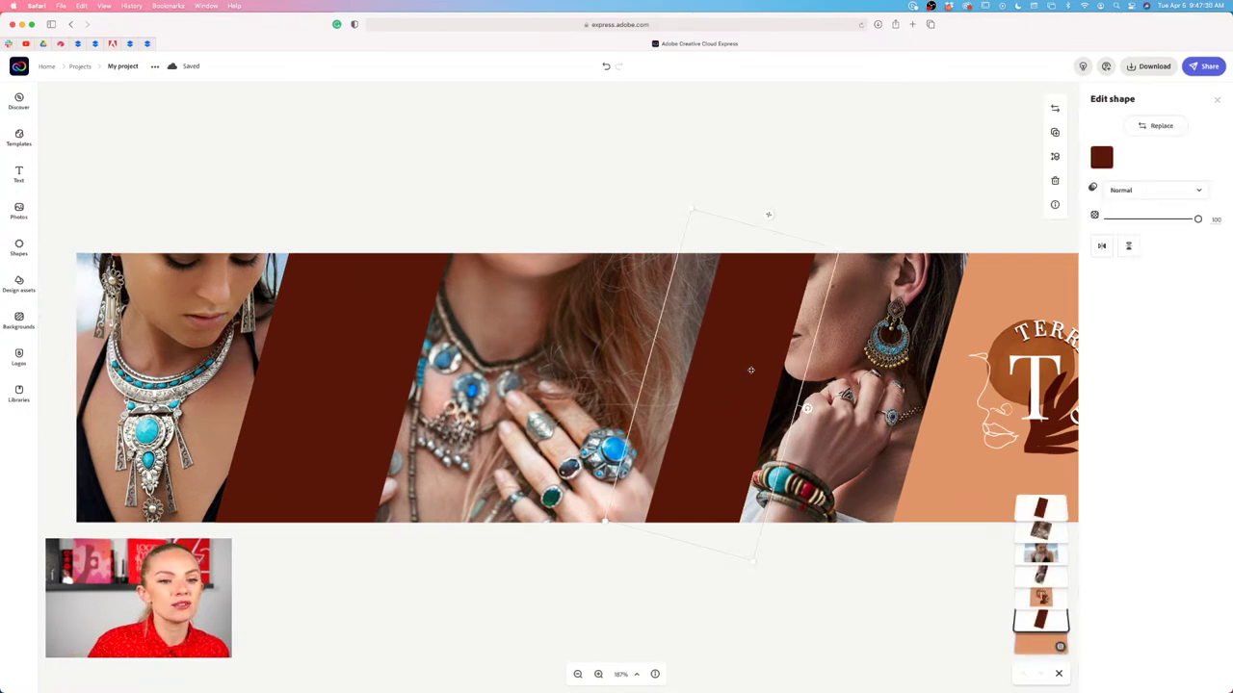
{"action": "scroll", "coordinate": [749, 369], "scroll_direction": "right", "scroll_amount": 2}
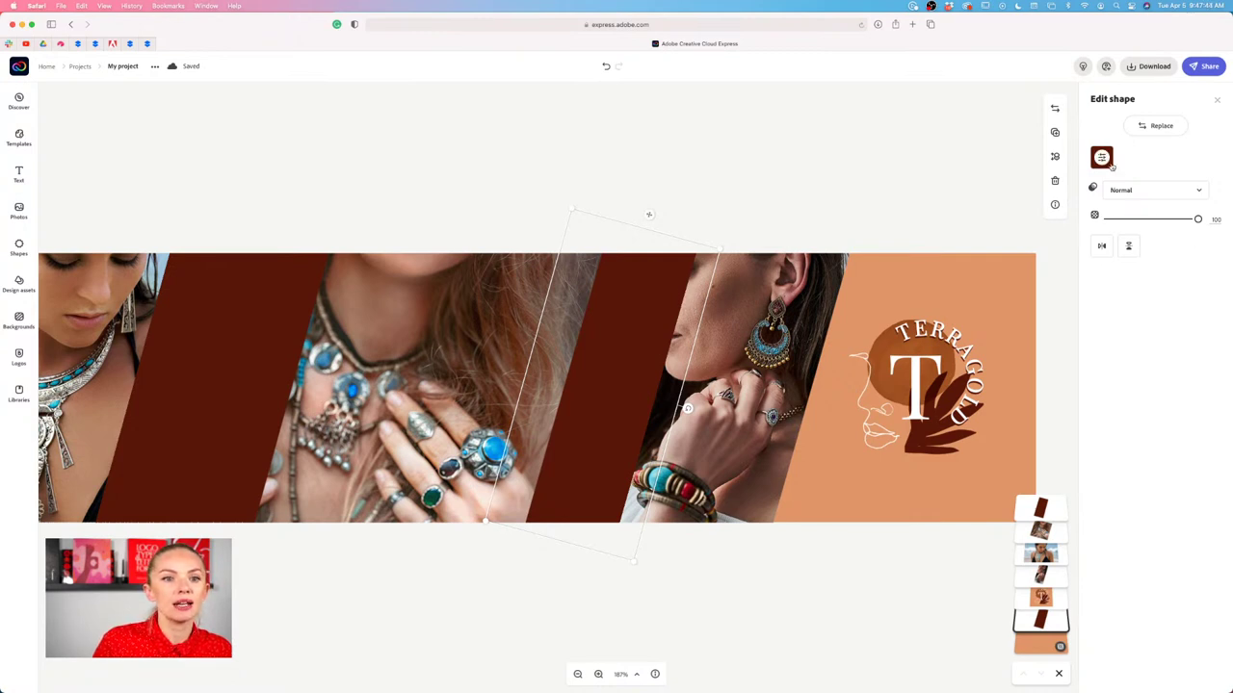
{"action": "left_click", "coordinate": [1103, 158]}
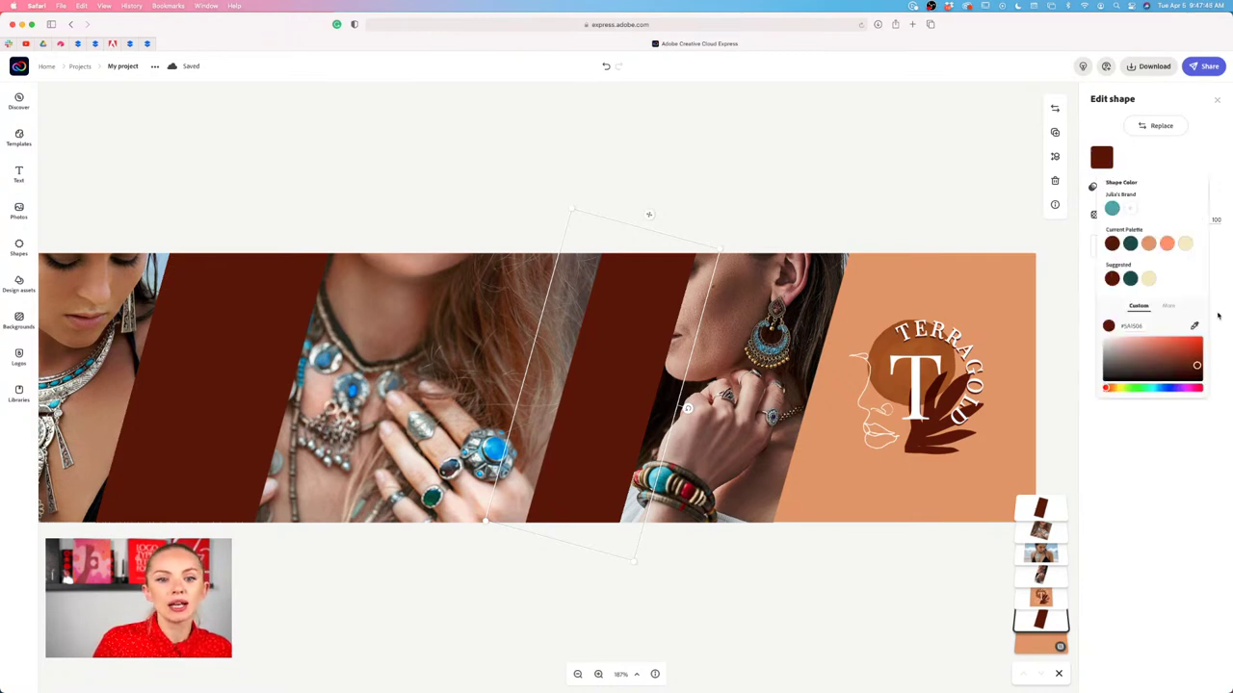
{"action": "left_click", "coordinate": [1194, 327]}
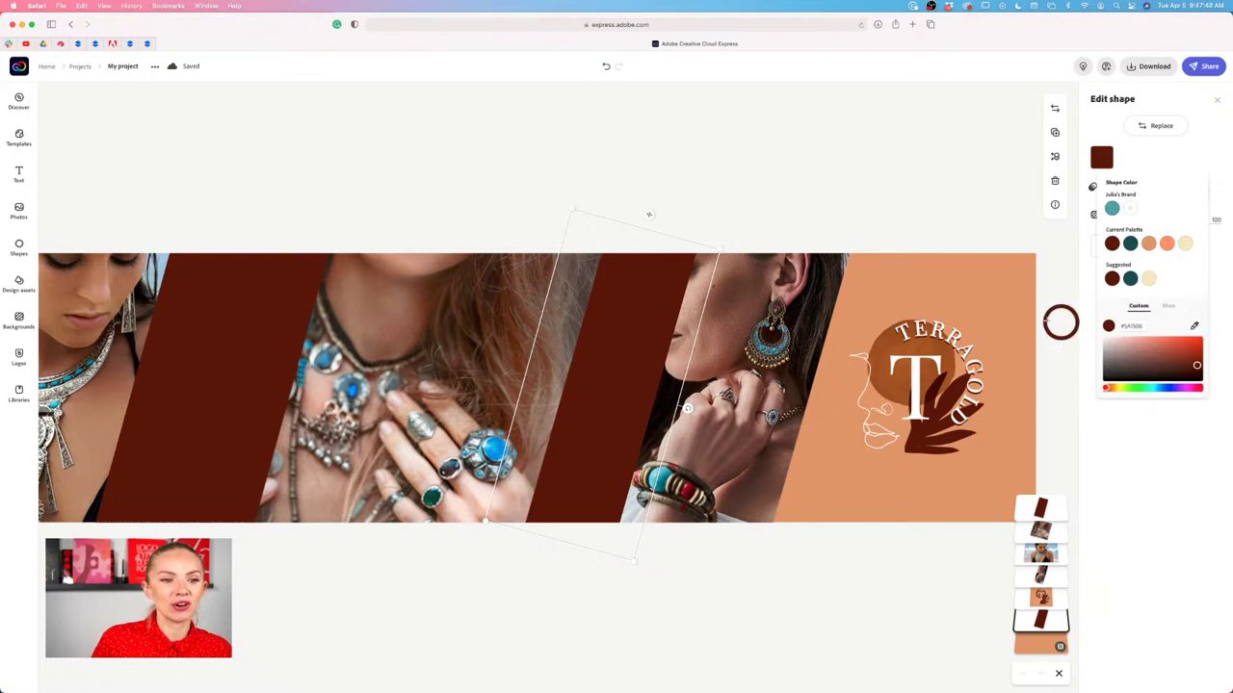
{"action": "left_click", "coordinate": [925, 344]}
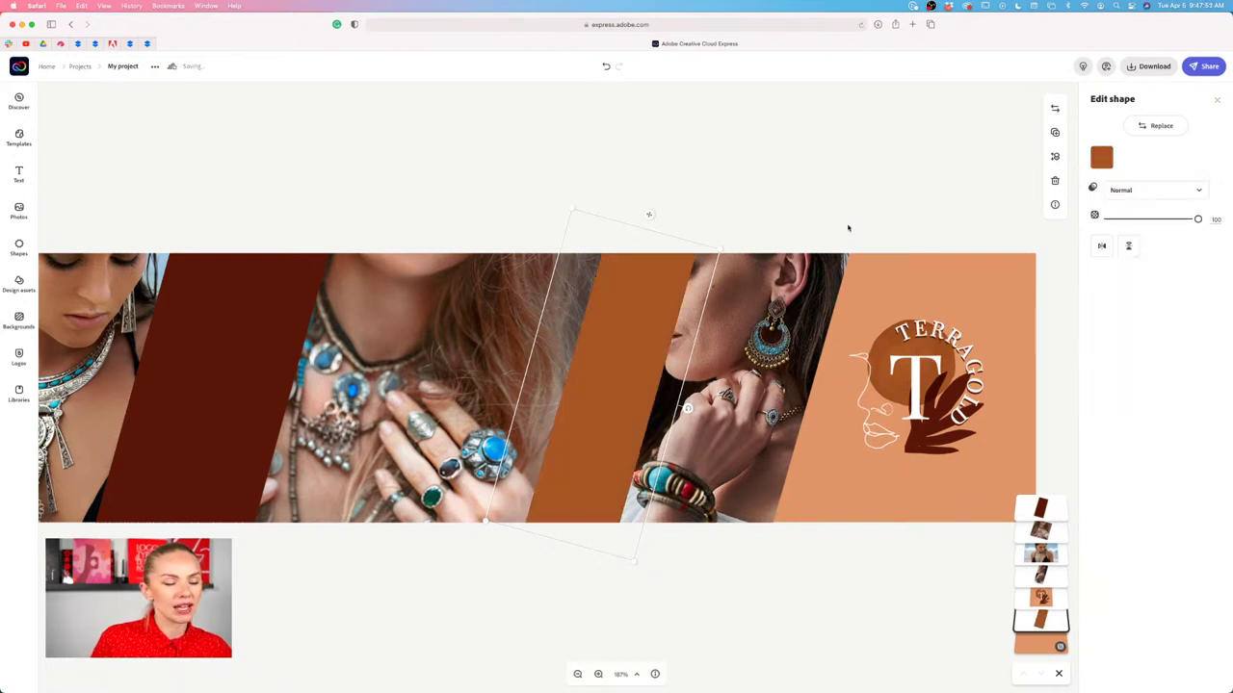
{"action": "left_click", "coordinate": [847, 227]}
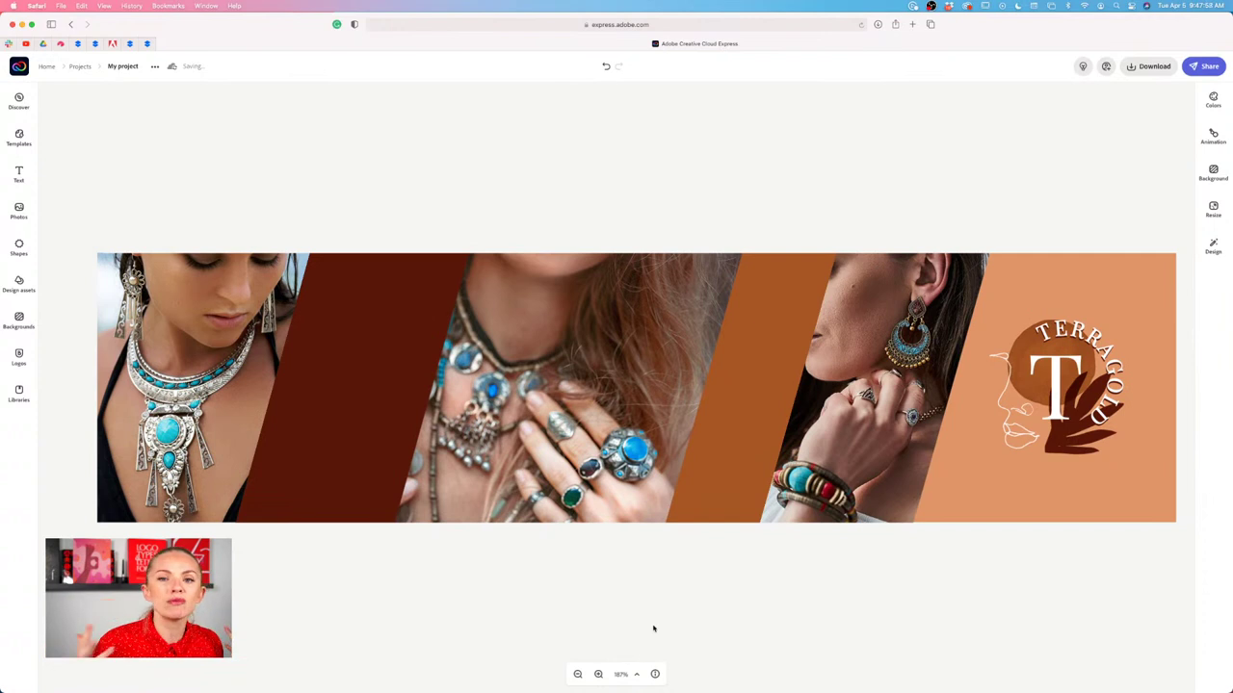
Scale down the Terragold logo and move it lower within the orange area at the banner's end.
{"action": "scroll", "coordinate": [653, 629], "scroll_direction": "right", "scroll_amount": 5}
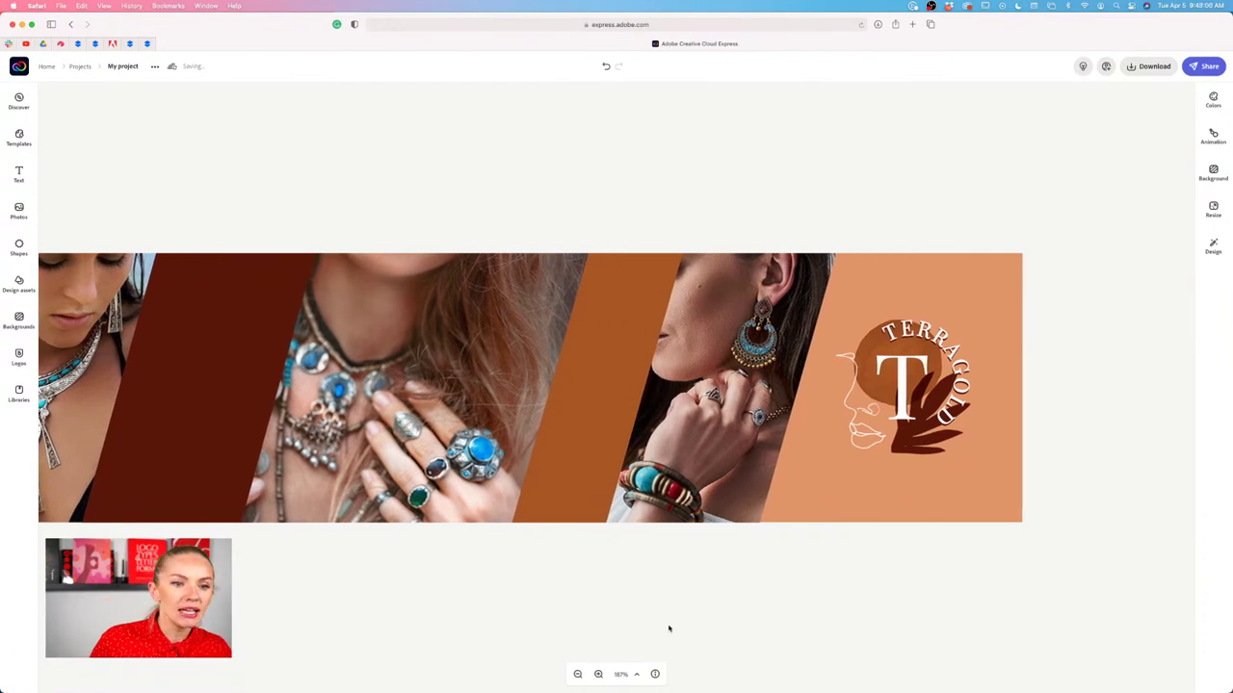
{"action": "left_click", "coordinate": [919, 421]}
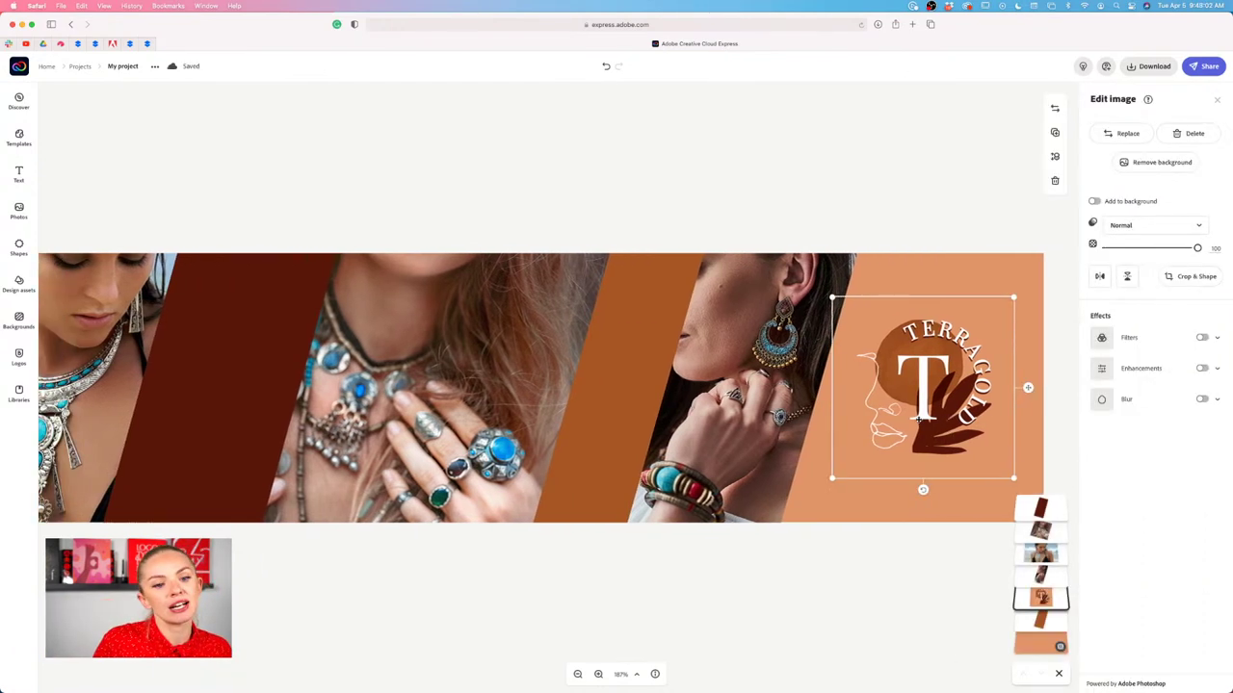
{"action": "left_click_drag", "start_coordinate": [761, 298], "coordinate": [805, 339]}
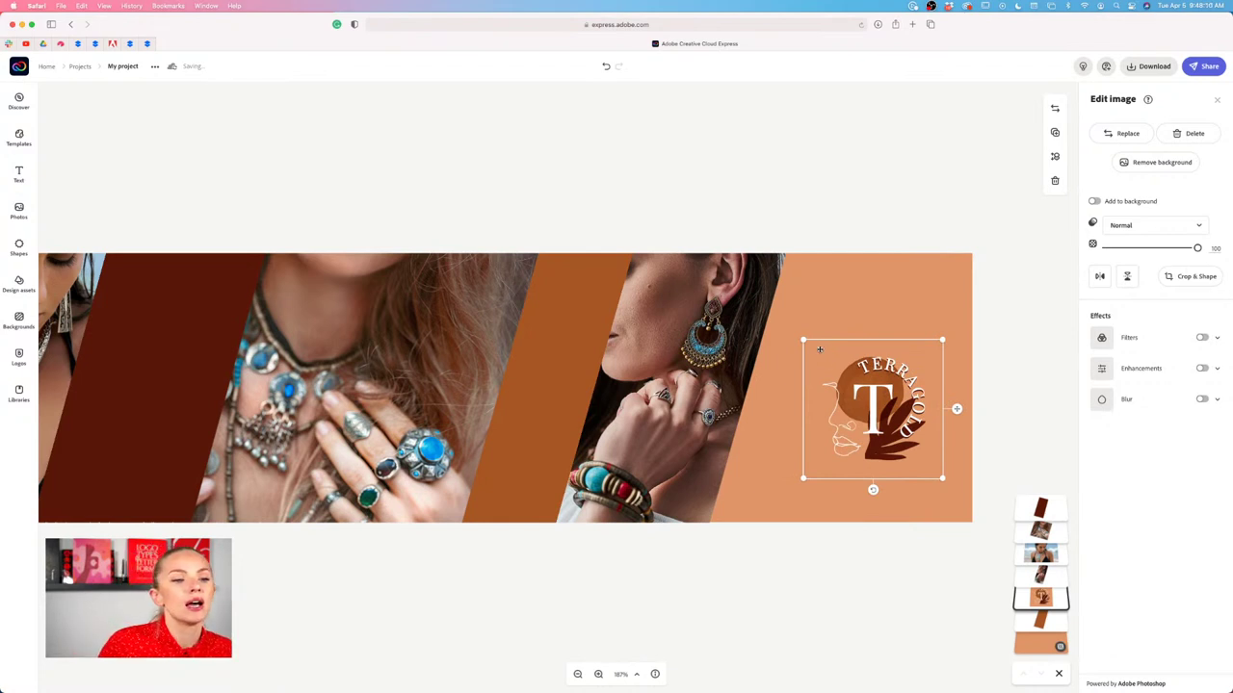
{"action": "scroll", "coordinate": [445, 385], "scroll_direction": "left", "scroll_amount": 3}
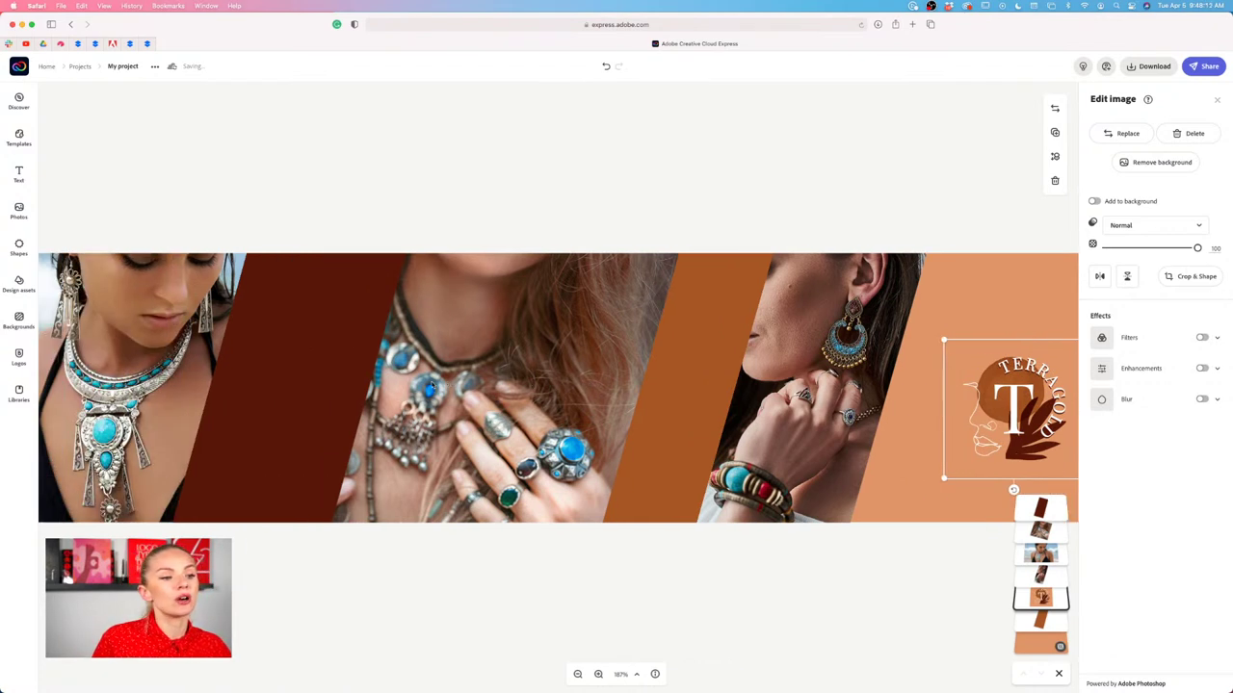
{"action": "scroll", "coordinate": [555, 408], "scroll_direction": "right", "scroll_amount": 3}
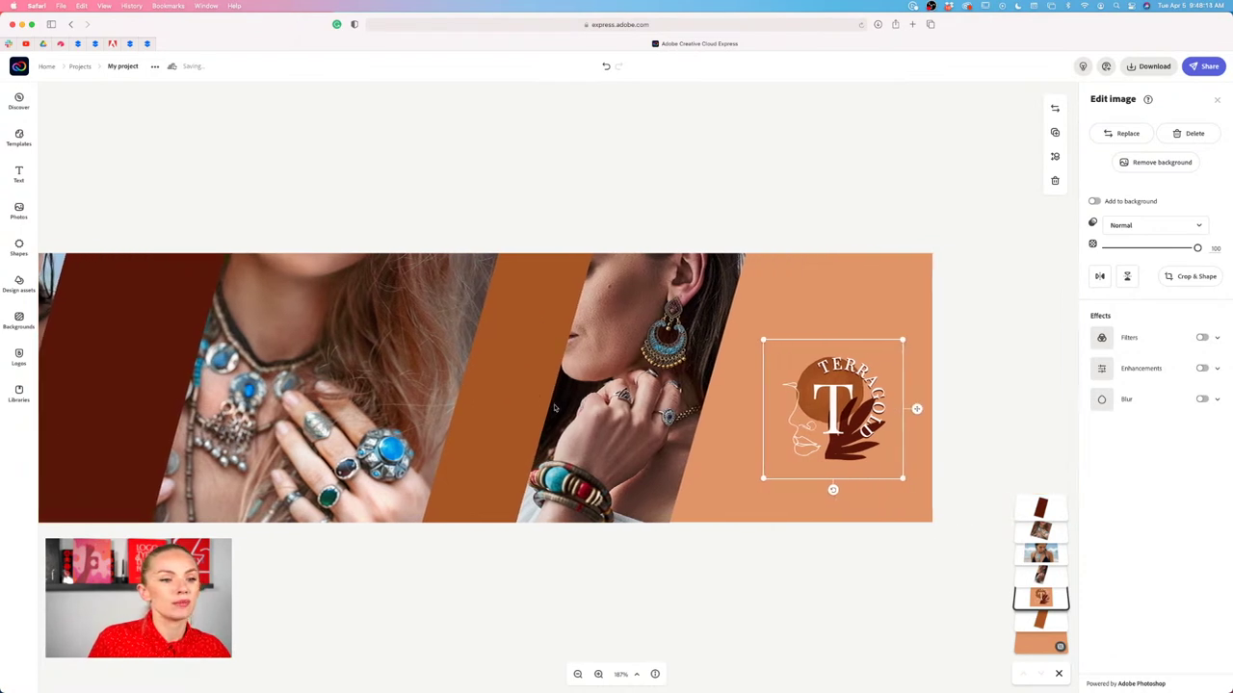
{"action": "mouse_move", "coordinate": [761, 339]}
{"action": "left_mouse_down"}
{"action": "mouse_move", "coordinate": [783, 357]}
{"action": "mouse_move", "coordinate": [768, 344]}
{"action": "left_mouse_up"}
{"action": "left_click_drag", "start_coordinate": [838, 402], "coordinate": [839, 411]}
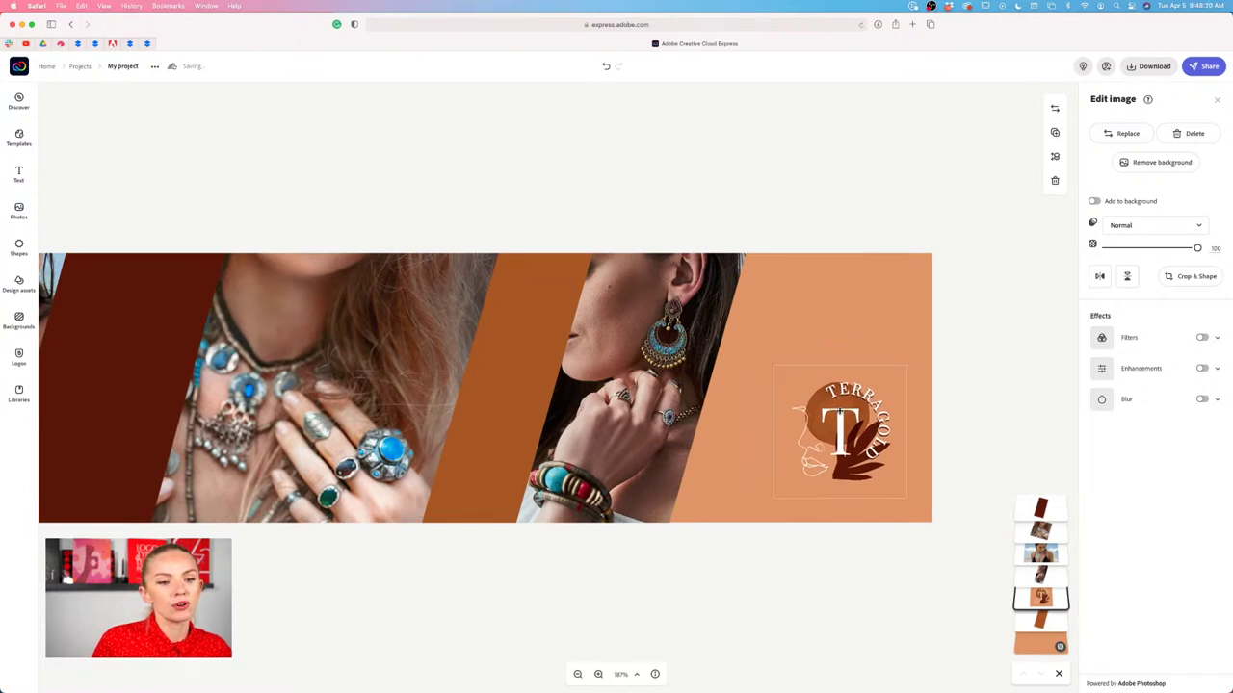
Crop the rings close-up's left edge inward and bring the photo in front of the dark brown shape, then deselect it.
{"action": "left_click", "coordinate": [818, 184]}
{"action": "scroll", "coordinate": [818, 184], "scroll_direction": "left", "scroll_amount": 5}
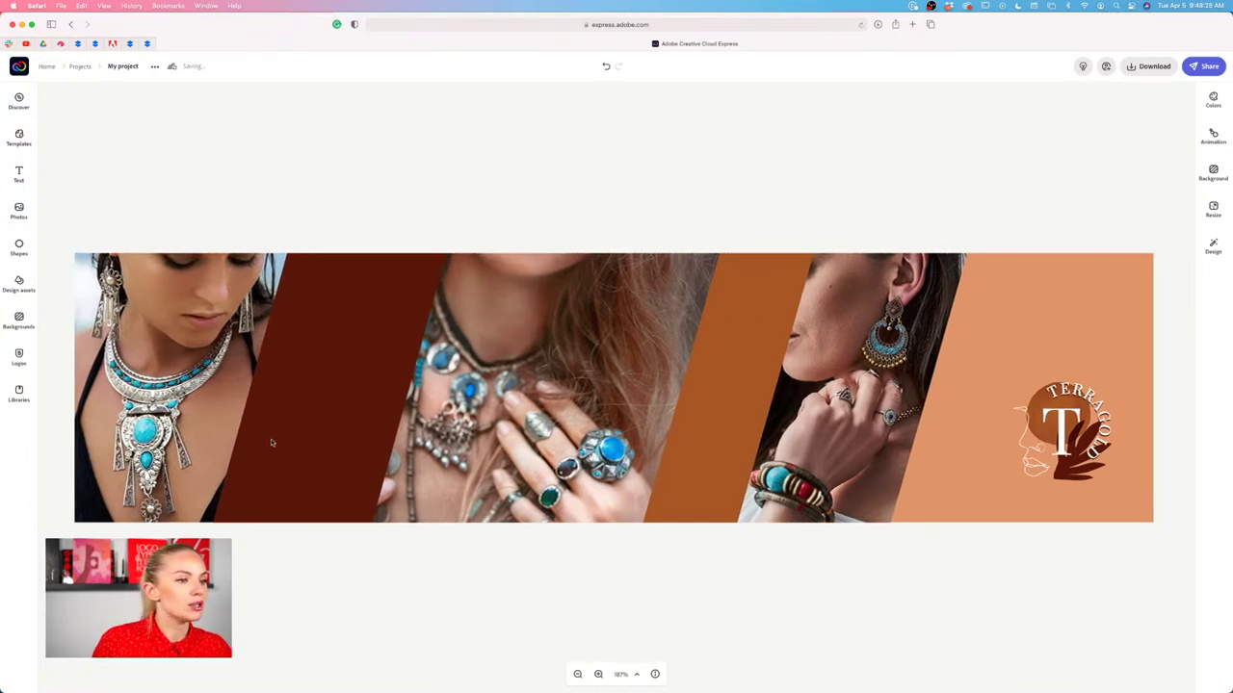
{"action": "left_click", "coordinate": [180, 397]}
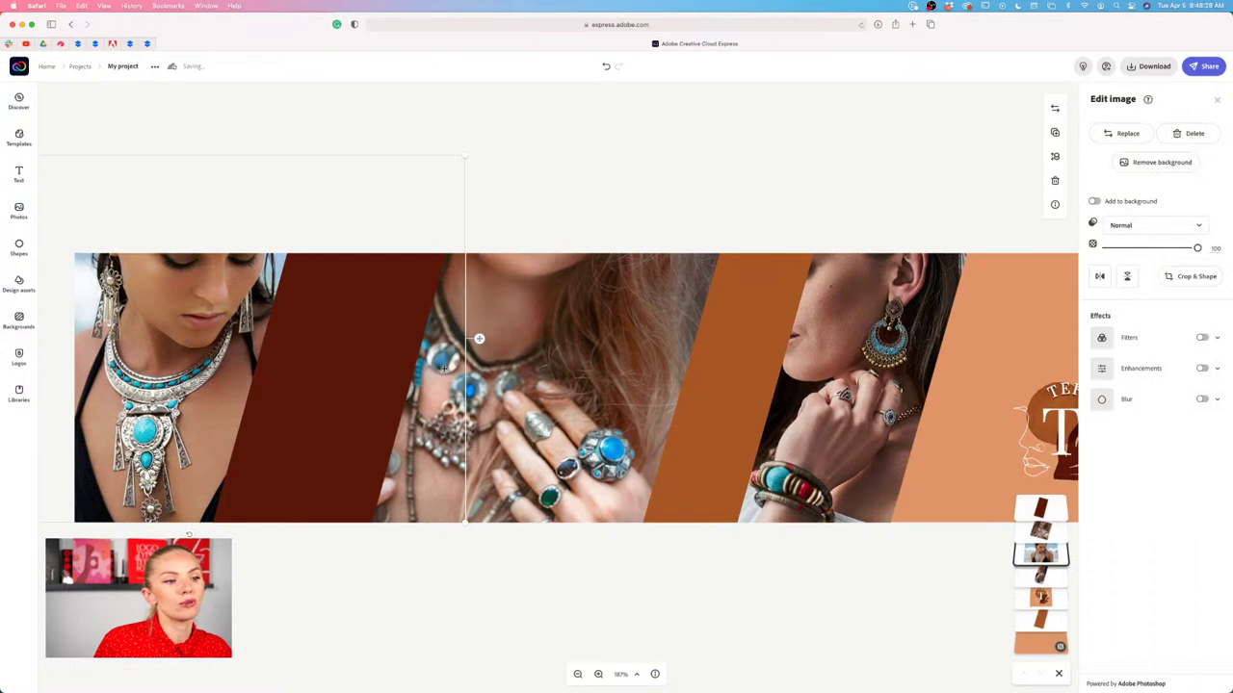
{"action": "left_click", "coordinate": [603, 408]}
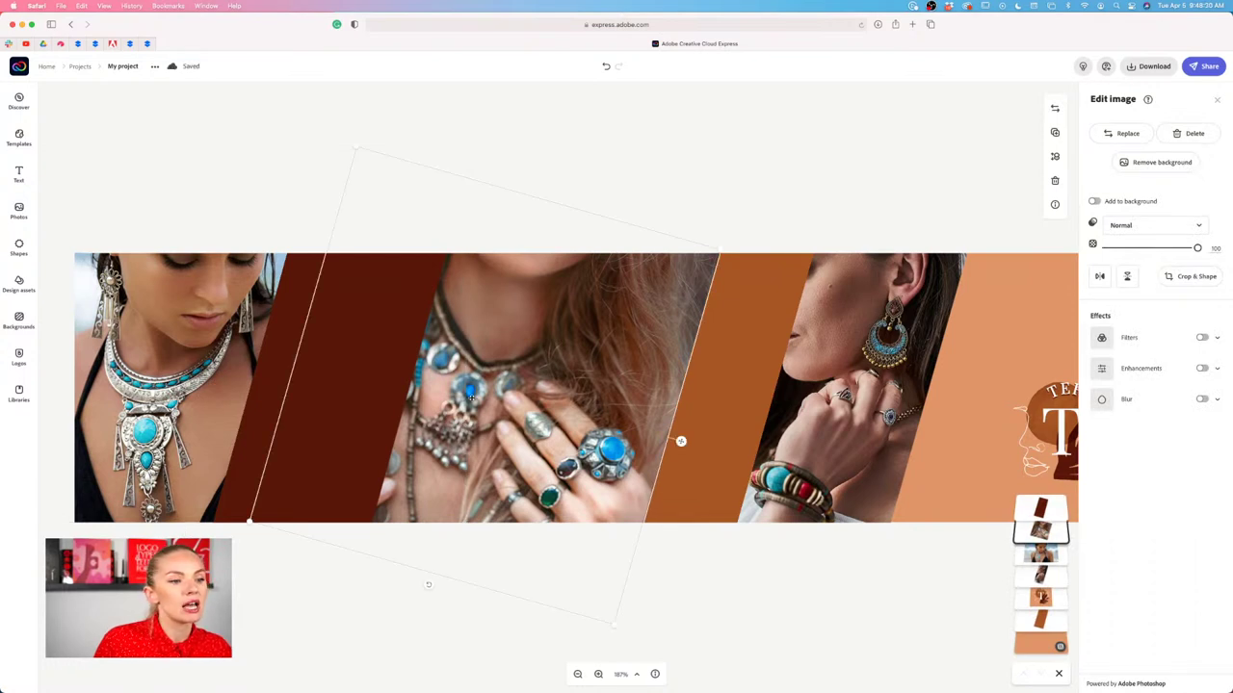
{"action": "left_click", "coordinate": [1192, 276]}
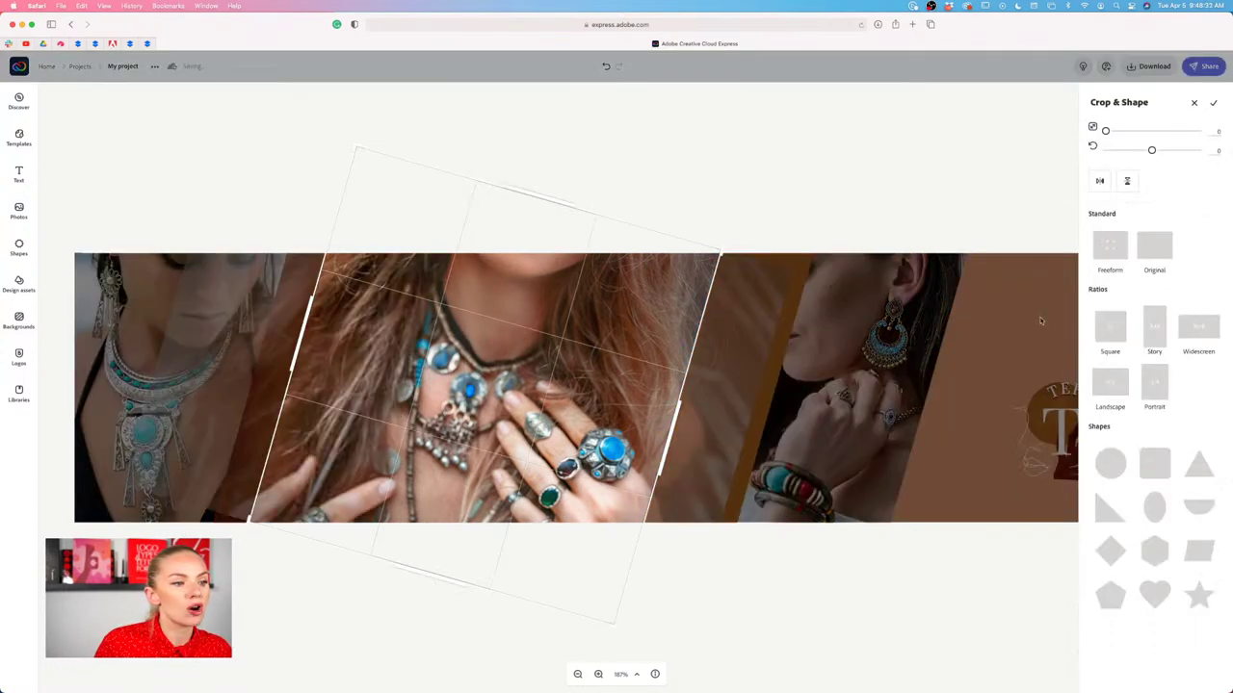
{"action": "left_click_drag", "start_coordinate": [299, 335], "coordinate": [410, 347]}
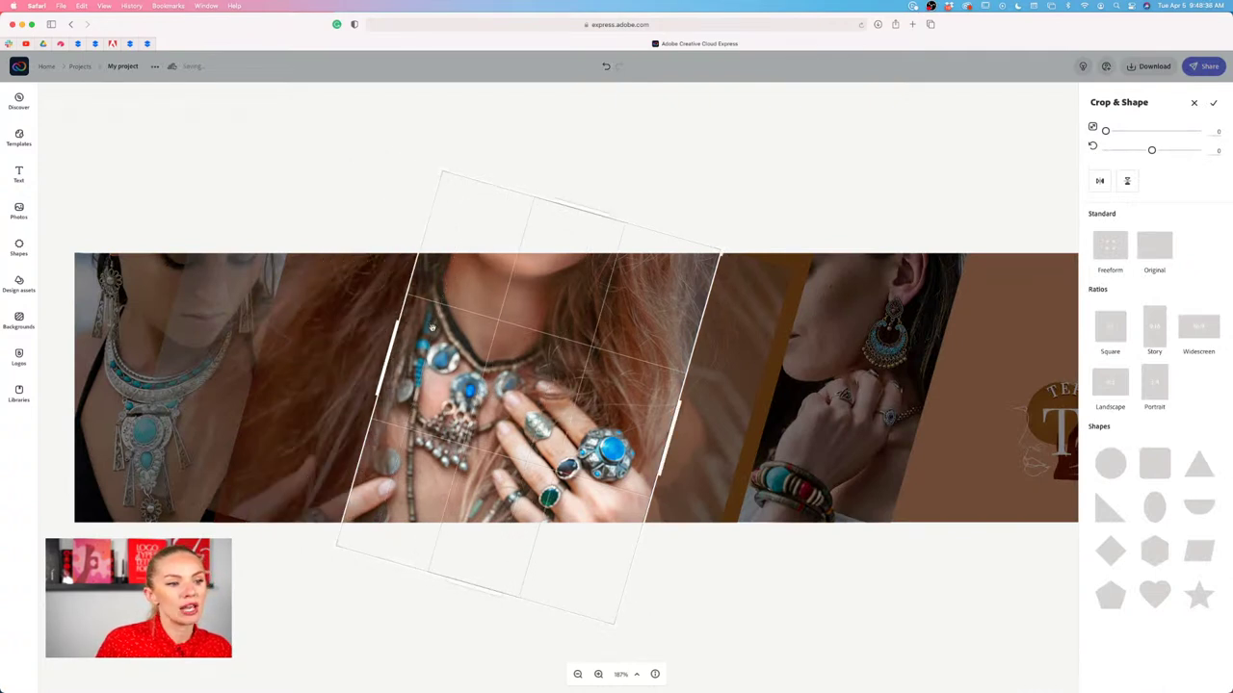
{"action": "left_click", "coordinate": [754, 596]}
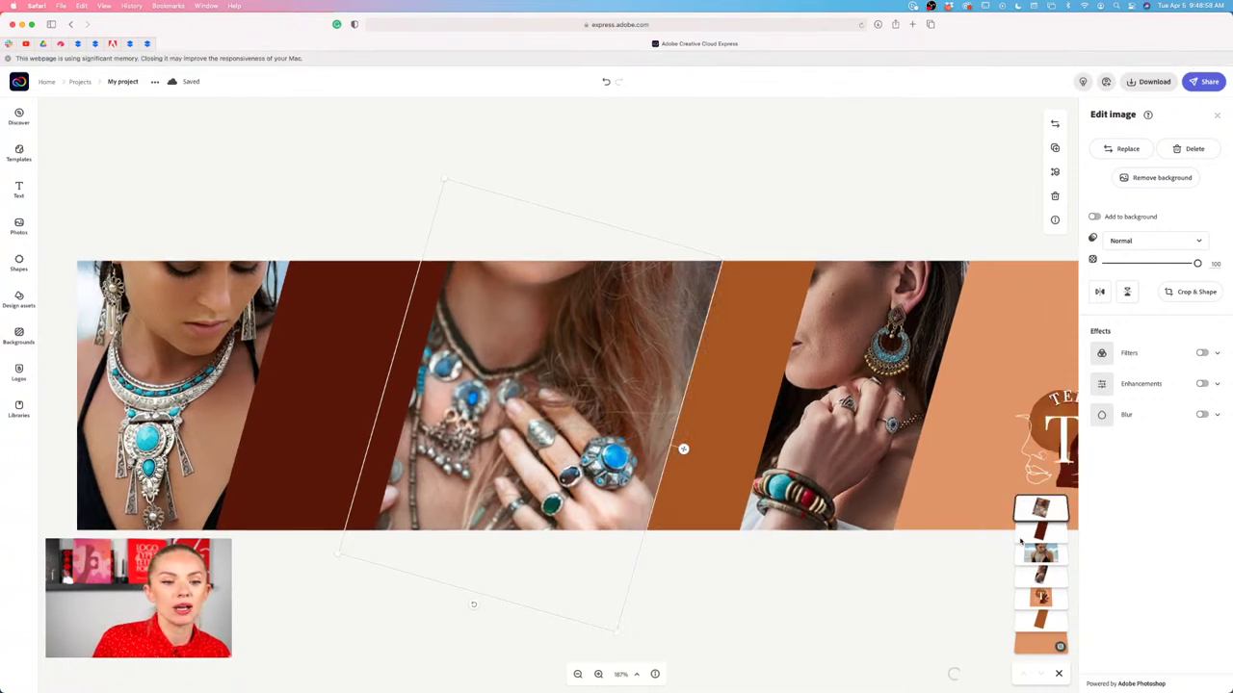
{"action": "left_click", "coordinate": [811, 585]}
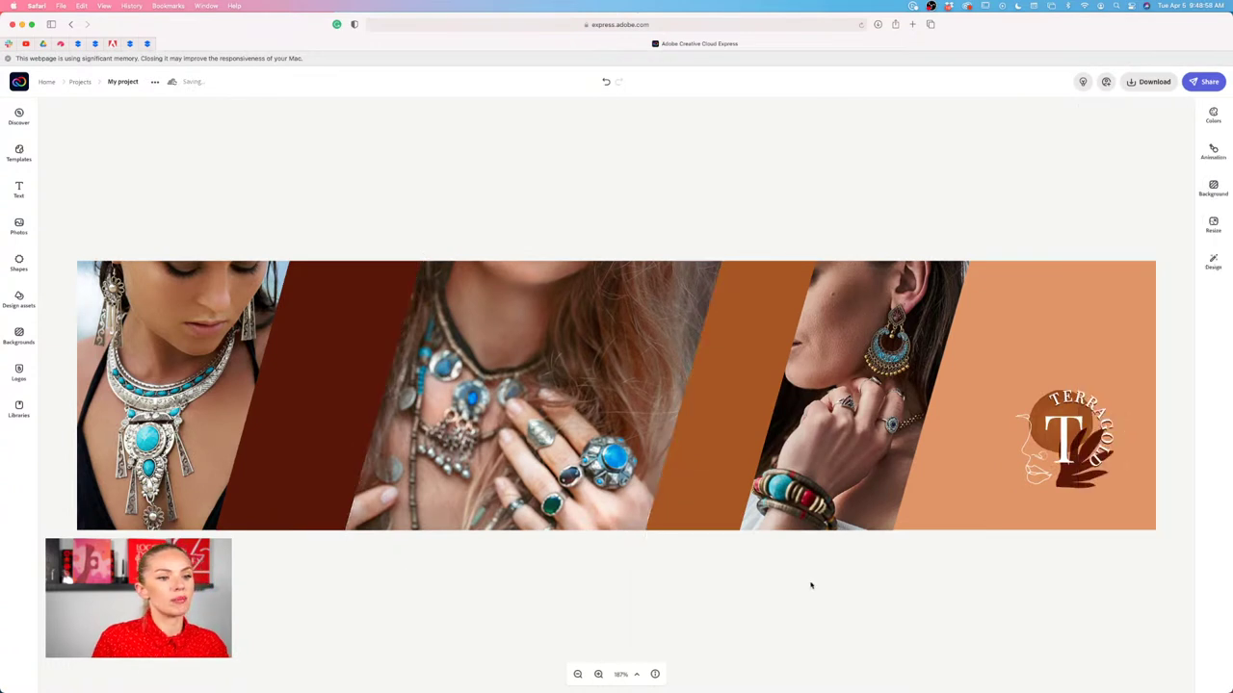
{"action": "left_click", "coordinate": [414, 345]}
{"action": "left_click", "coordinate": [356, 344]}
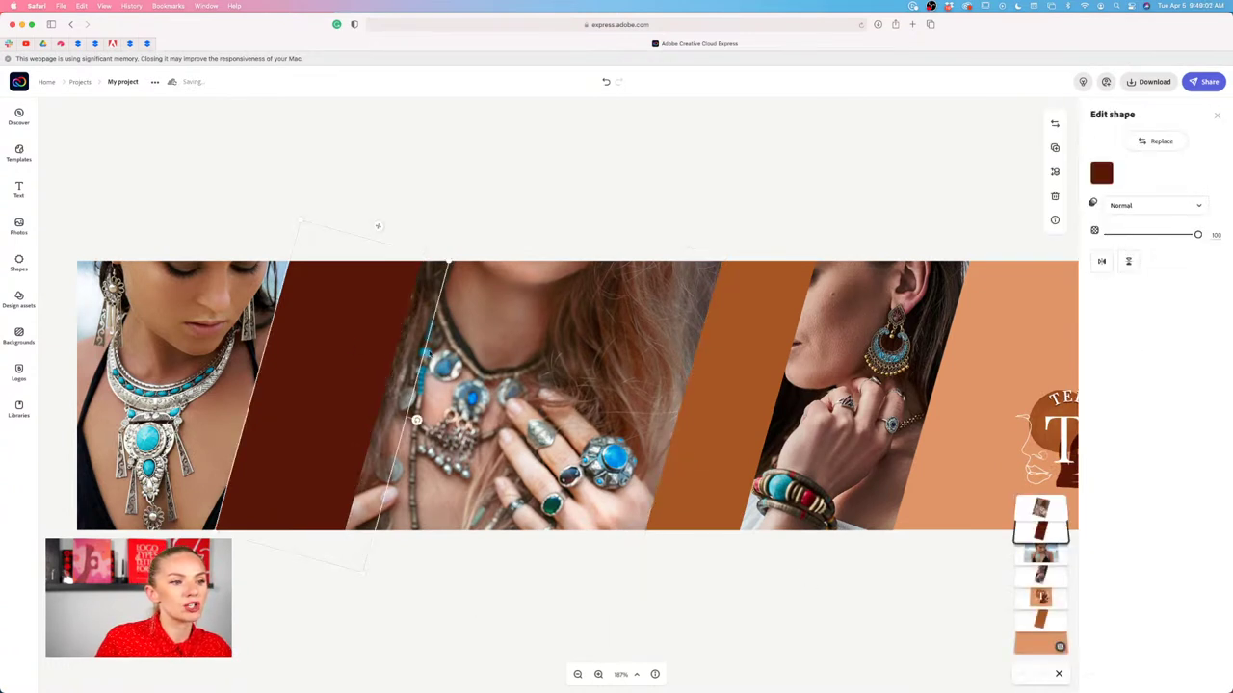
{"action": "key", "text": "Escape"}
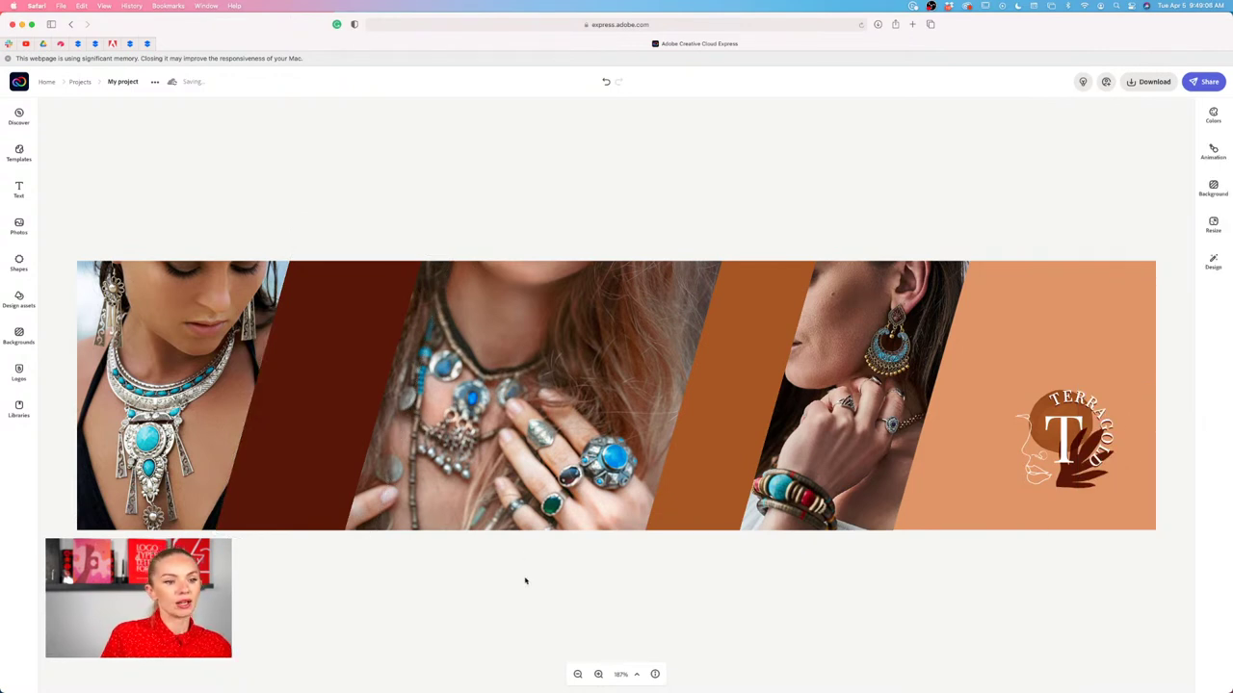
{"action": "scroll", "coordinate": [525, 581], "scroll_direction": "left", "scroll_amount": 3}
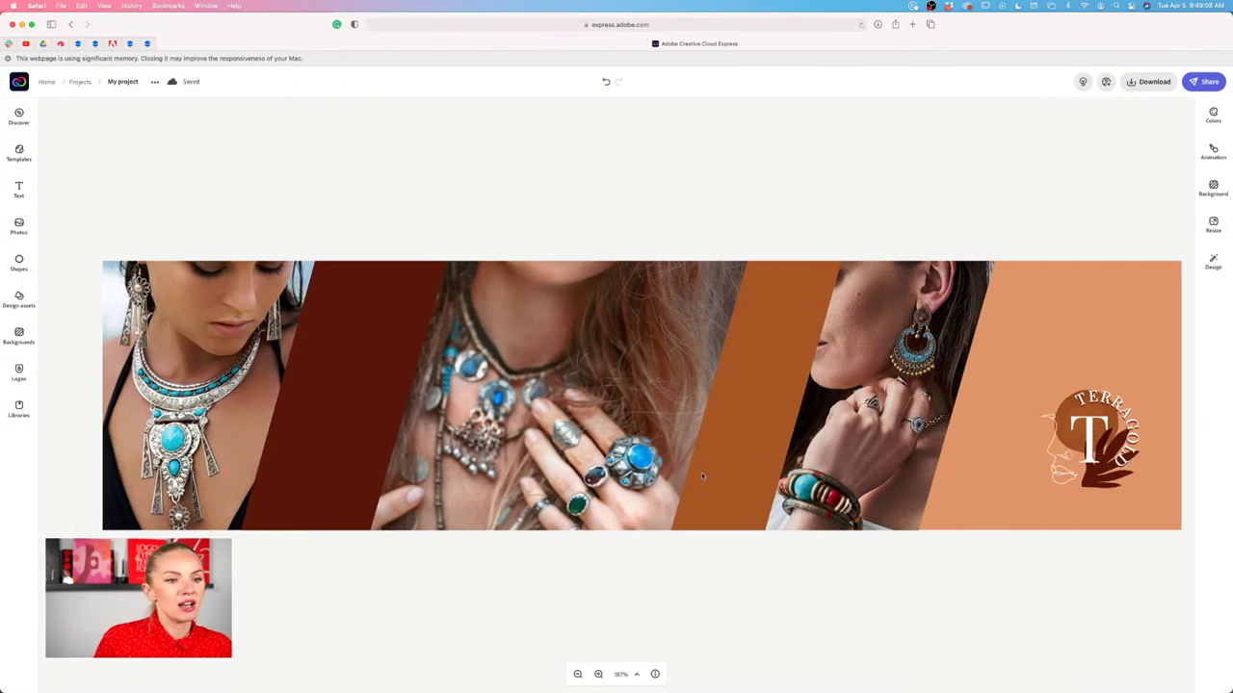
Crop the right edge of the rings close-up slightly inward to widen the rust-brown strip beside it.
{"action": "left_click", "coordinate": [722, 463]}
{"action": "left_click", "coordinate": [597, 508]}
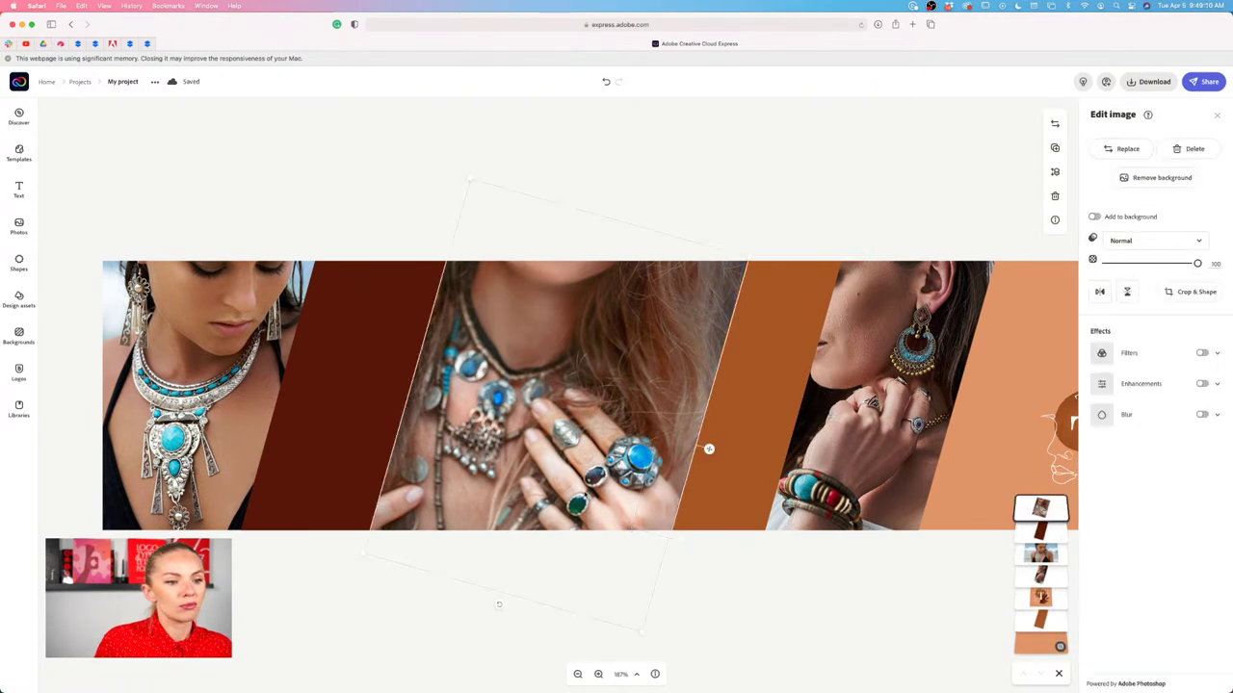
{"action": "left_click", "coordinate": [1191, 292]}
{"action": "left_click_drag", "start_coordinate": [693, 447], "coordinate": [671, 452]}
{"action": "left_click", "coordinate": [722, 473]}
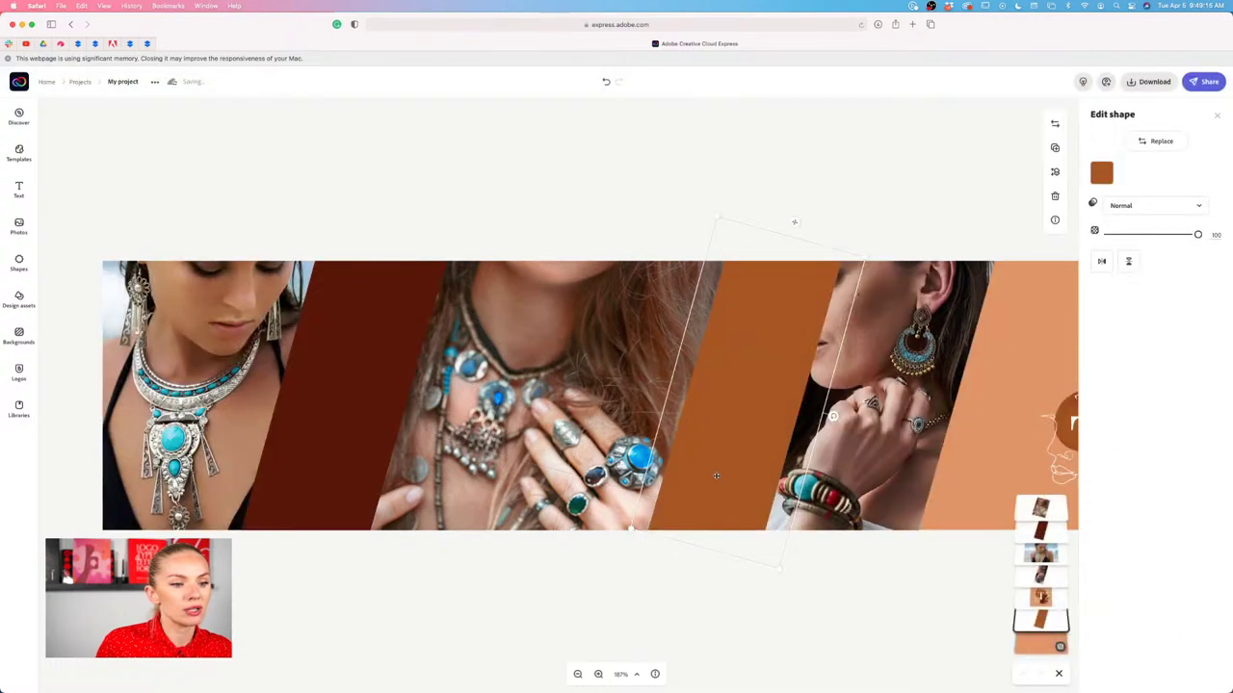
Shift the earring photo closer to the rings close-up to narrow the rust-brown strip between them, then deselect it.
{"action": "left_click", "coordinate": [874, 467]}
{"action": "left_click_drag", "start_coordinate": [875, 467], "coordinate": [844, 468]}
{"action": "left_click", "coordinate": [887, 584]}
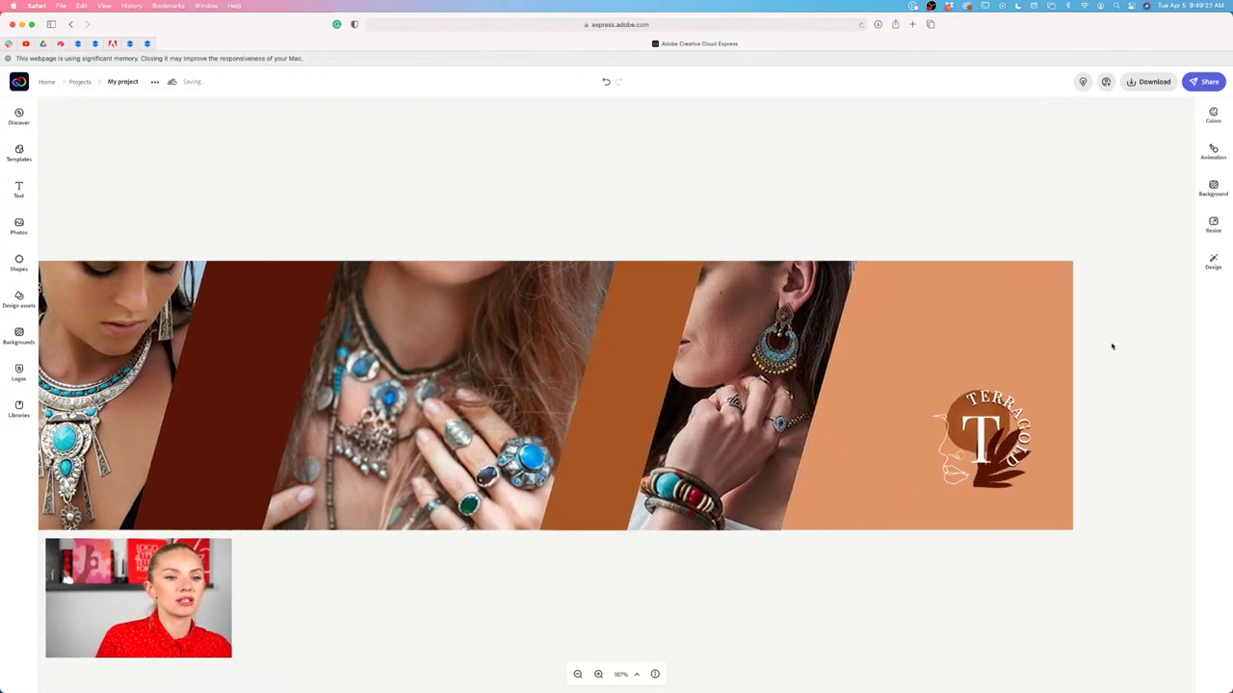
{"action": "left_click", "coordinate": [847, 420]}
{"action": "left_click_drag", "start_coordinate": [825, 418], "coordinate": [764, 419]}
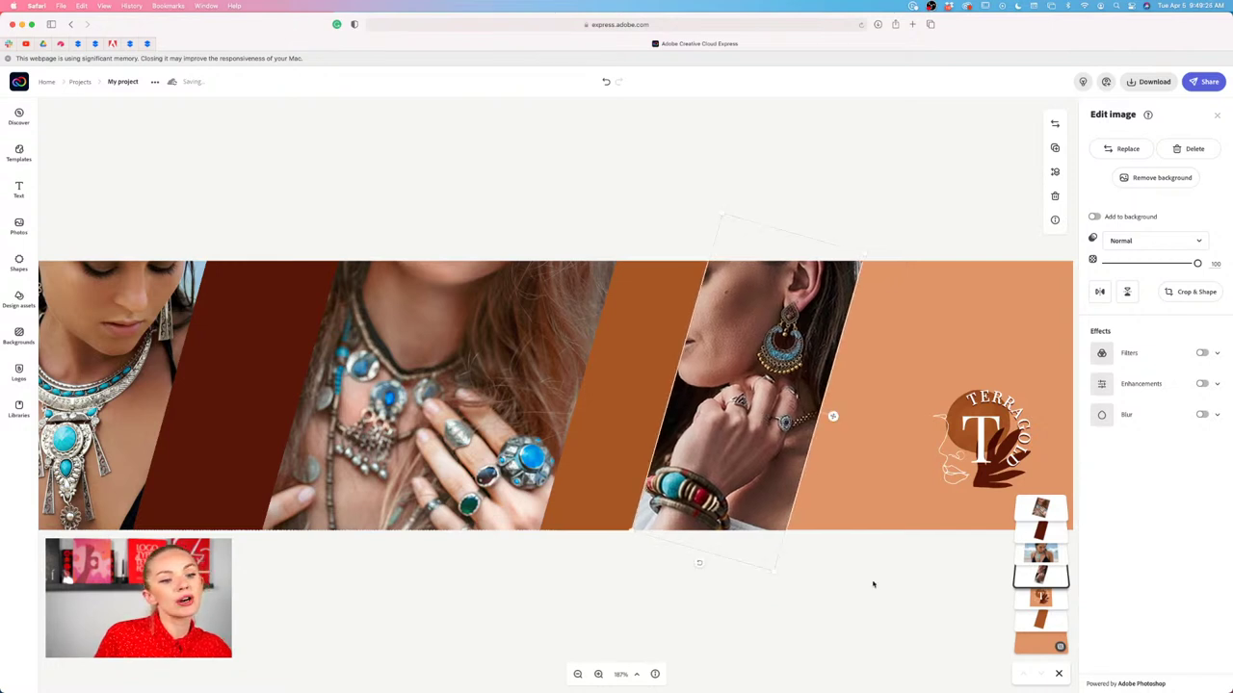
{"action": "left_click", "coordinate": [873, 584]}
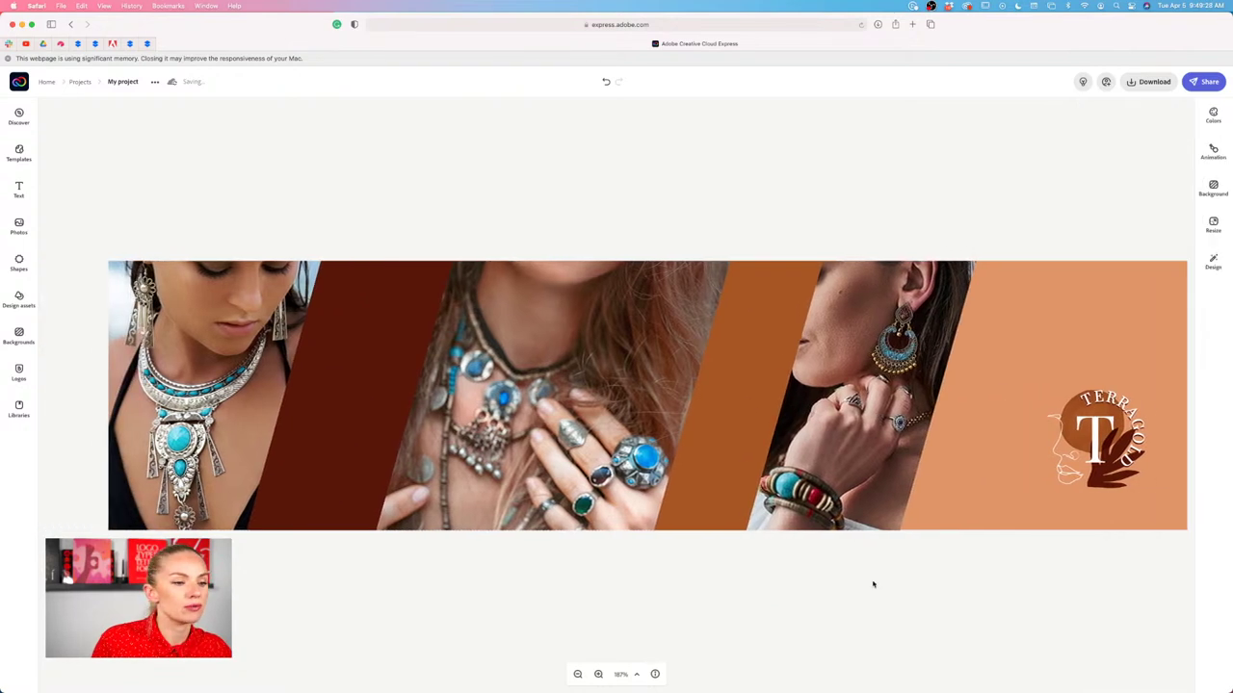
View the banner at 100% zoom and enlarge the Terragold logo slightly within the orange area.
{"action": "scroll", "coordinate": [874, 583], "scroll_direction": "right", "scroll_amount": 5}
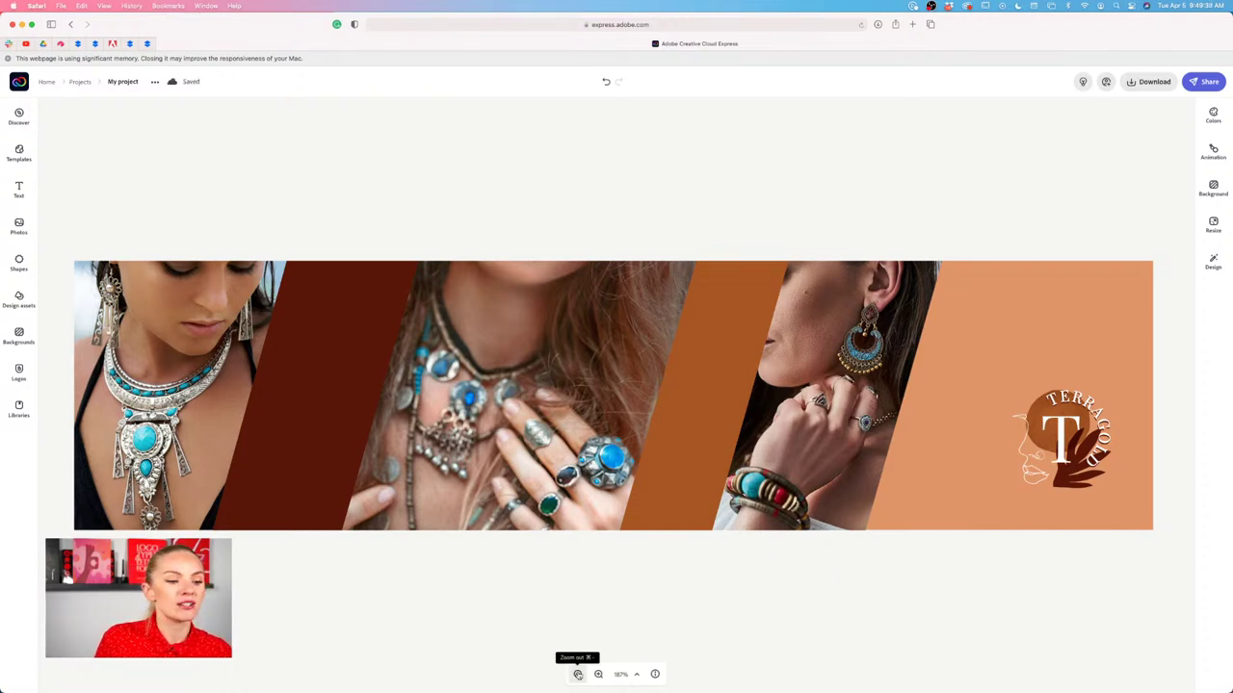
{"action": "left_click", "coordinate": [577, 674]}
{"action": "left_click", "coordinate": [578, 674]}
{"action": "left_click", "coordinate": [578, 674]}
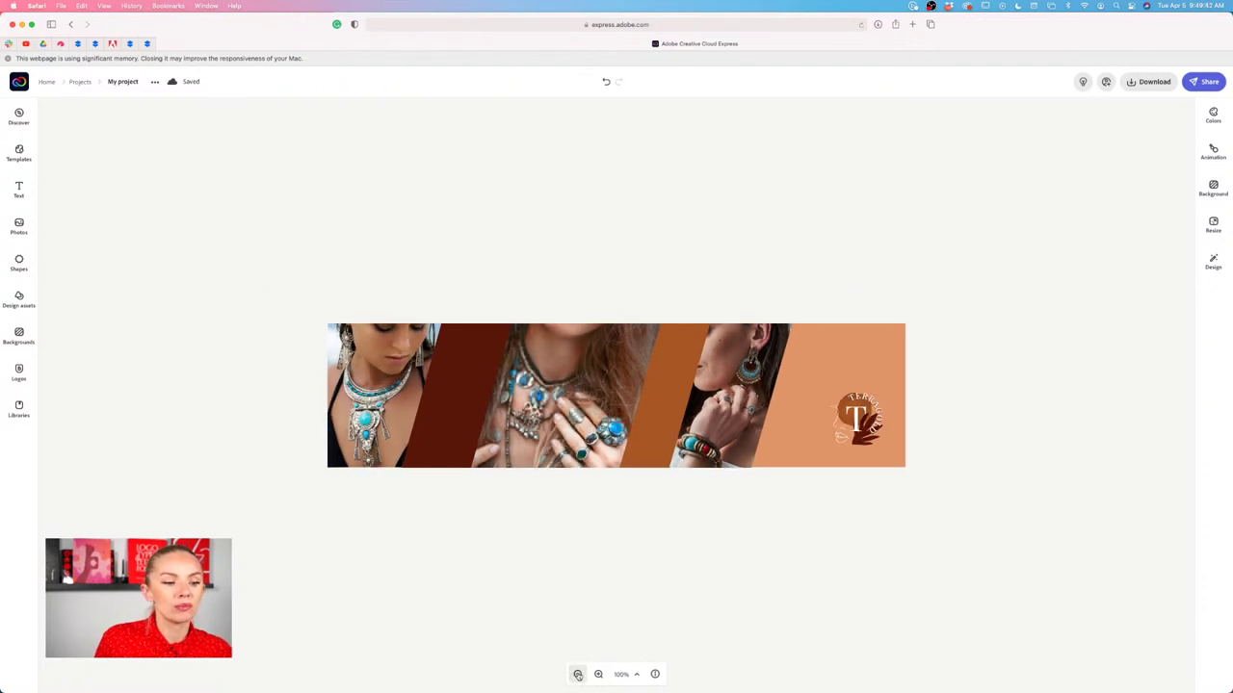
{"action": "left_click", "coordinate": [622, 674]}
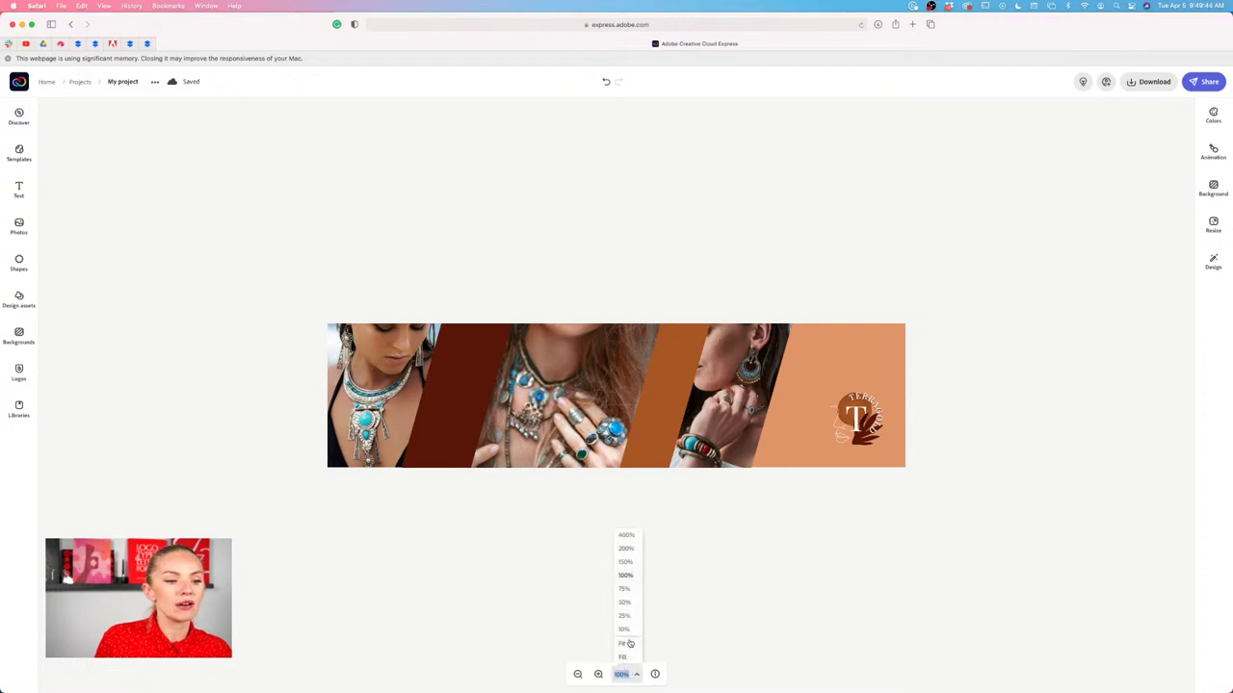
{"action": "left_click", "coordinate": [633, 577]}
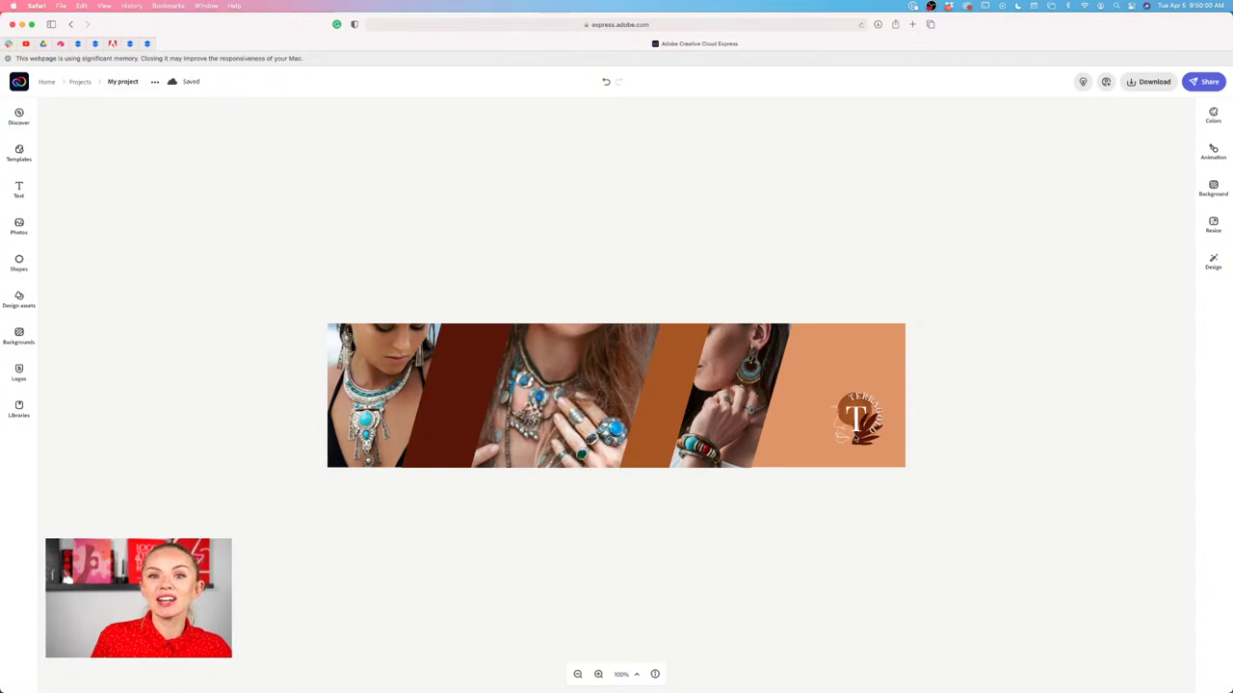
{"action": "left_click", "coordinate": [863, 436]}
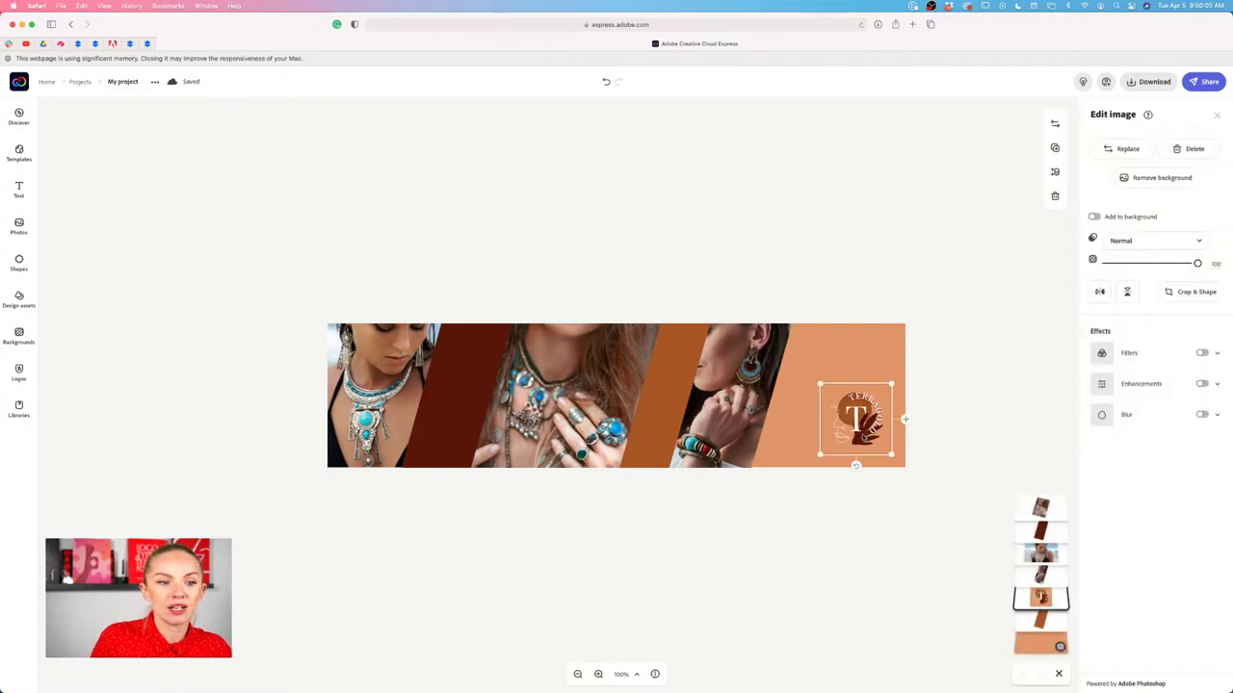
{"action": "left_click_drag", "start_coordinate": [819, 383], "coordinate": [807, 372]}
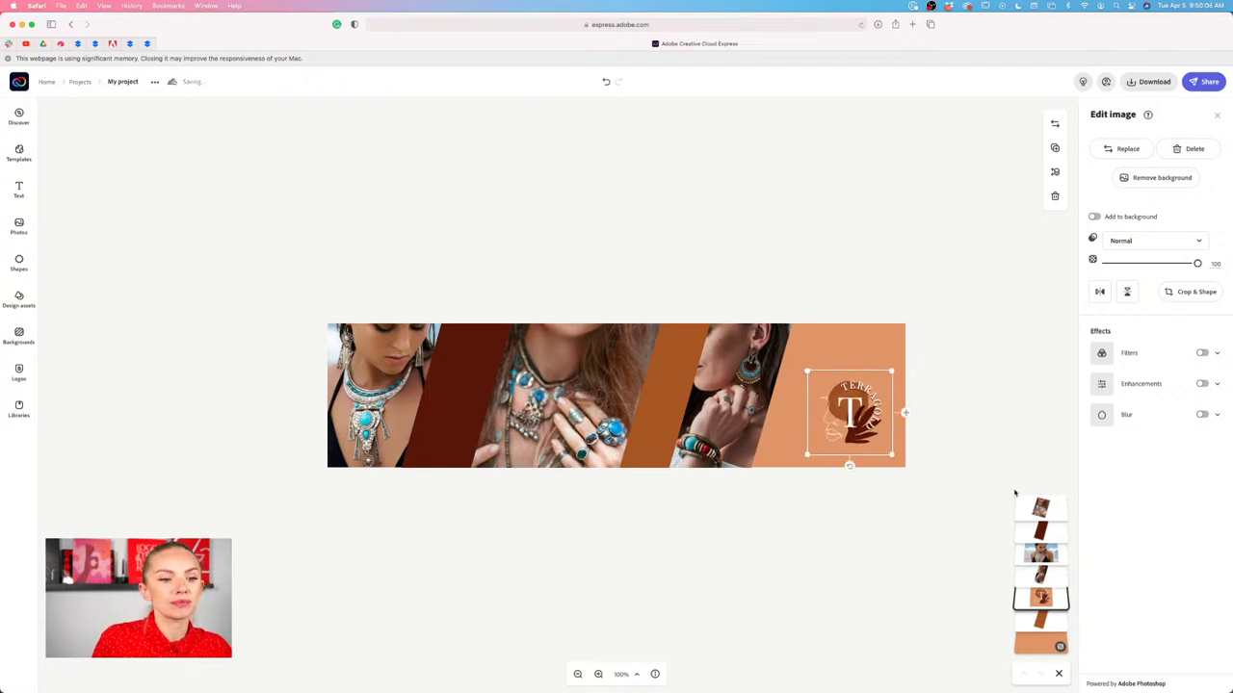
{"action": "left_click", "coordinate": [941, 493]}
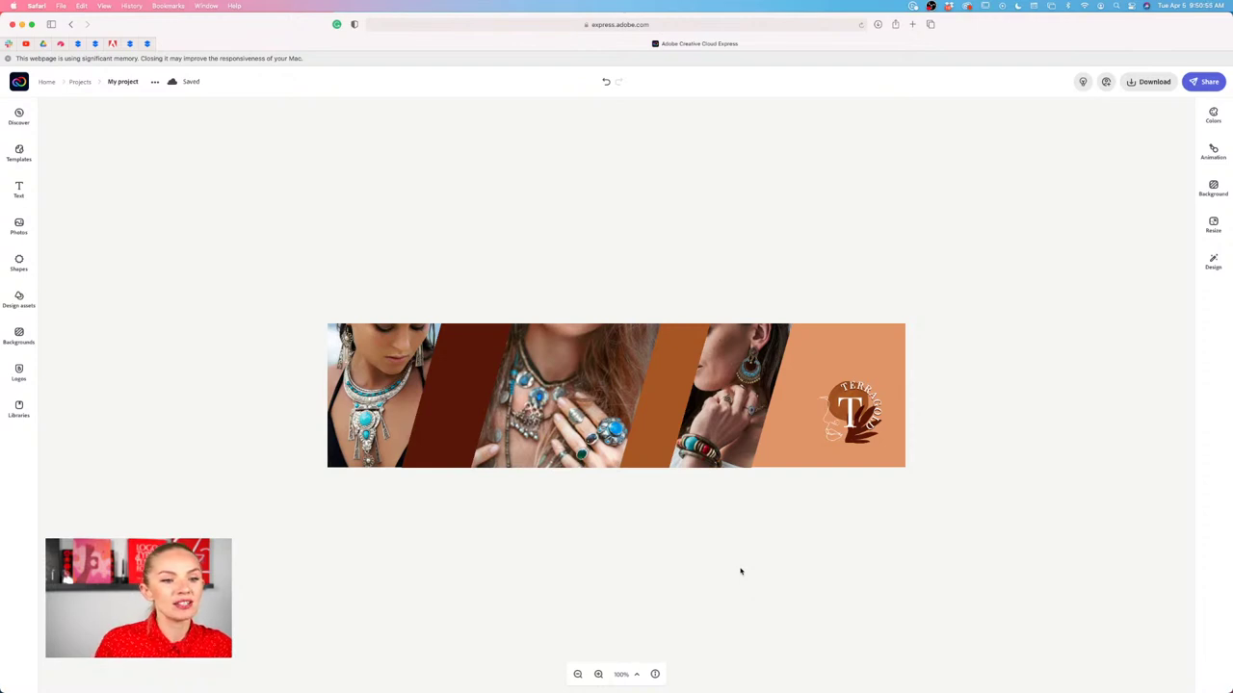
Search the shape library for "handmade".
{"action": "left_click", "coordinate": [797, 459]}
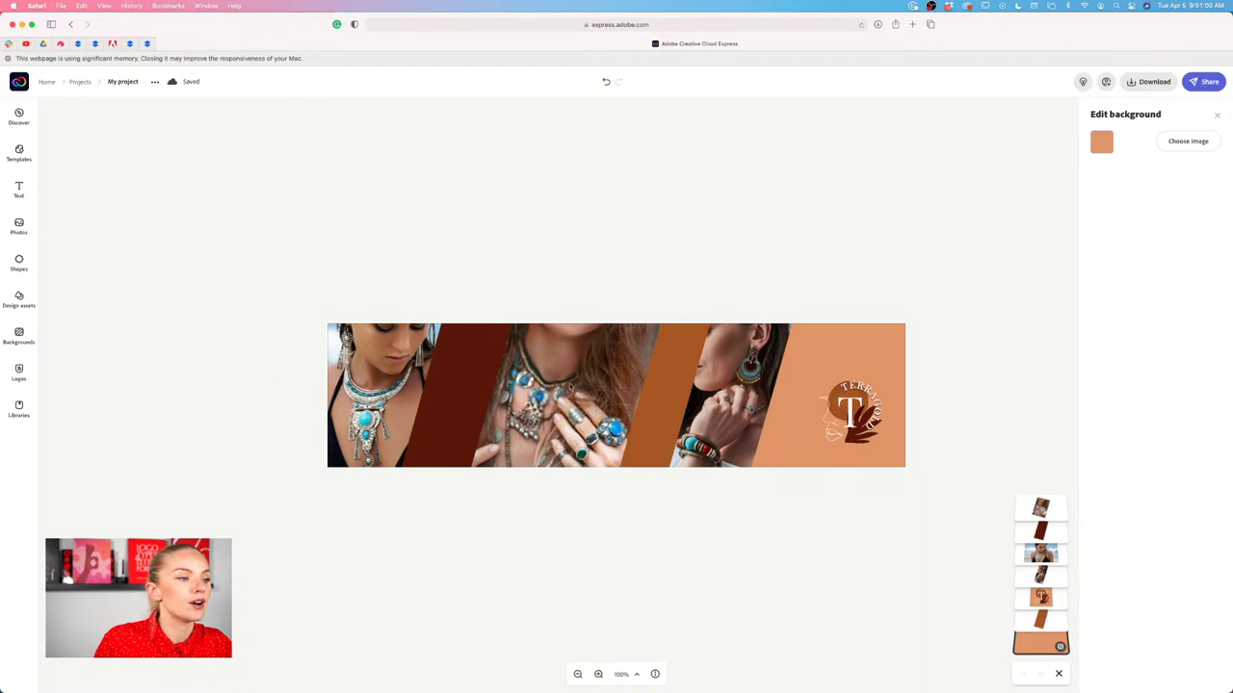
{"action": "left_click", "coordinate": [19, 261]}
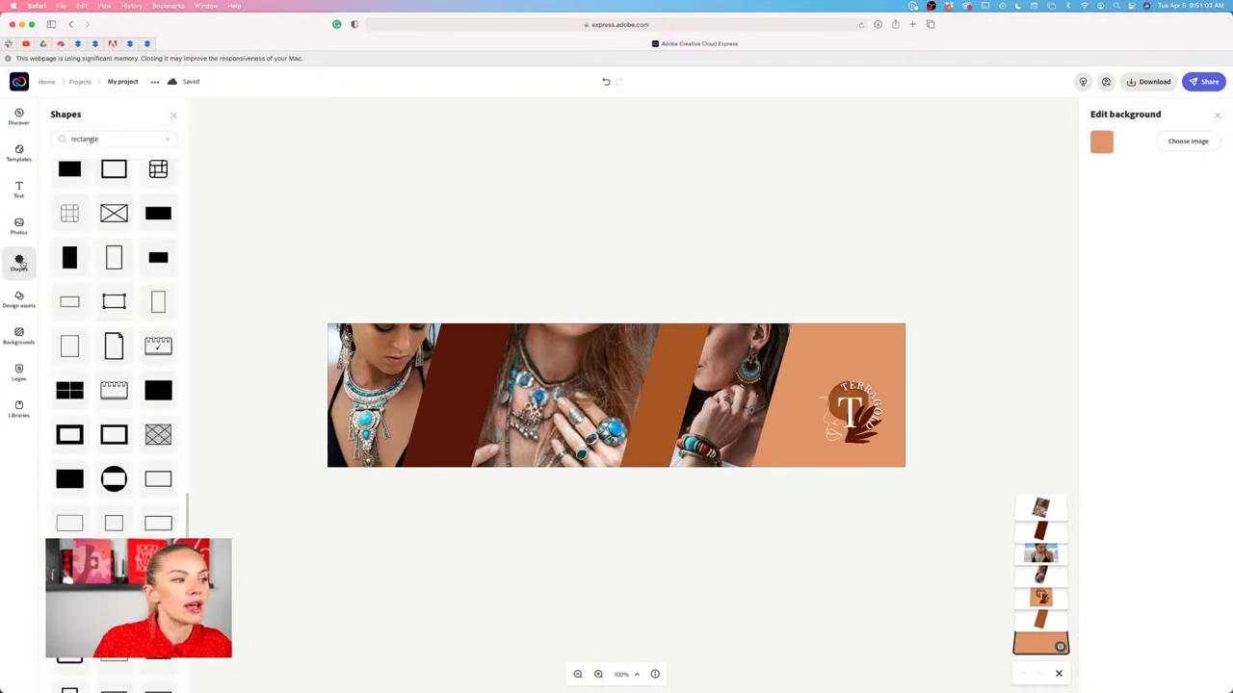
{"action": "left_click", "coordinate": [120, 141]}
{"action": "key", "text": "BackSpace"}
{"action": "type", "text": "handmade"}
{"action": "key", "text": "Return"}
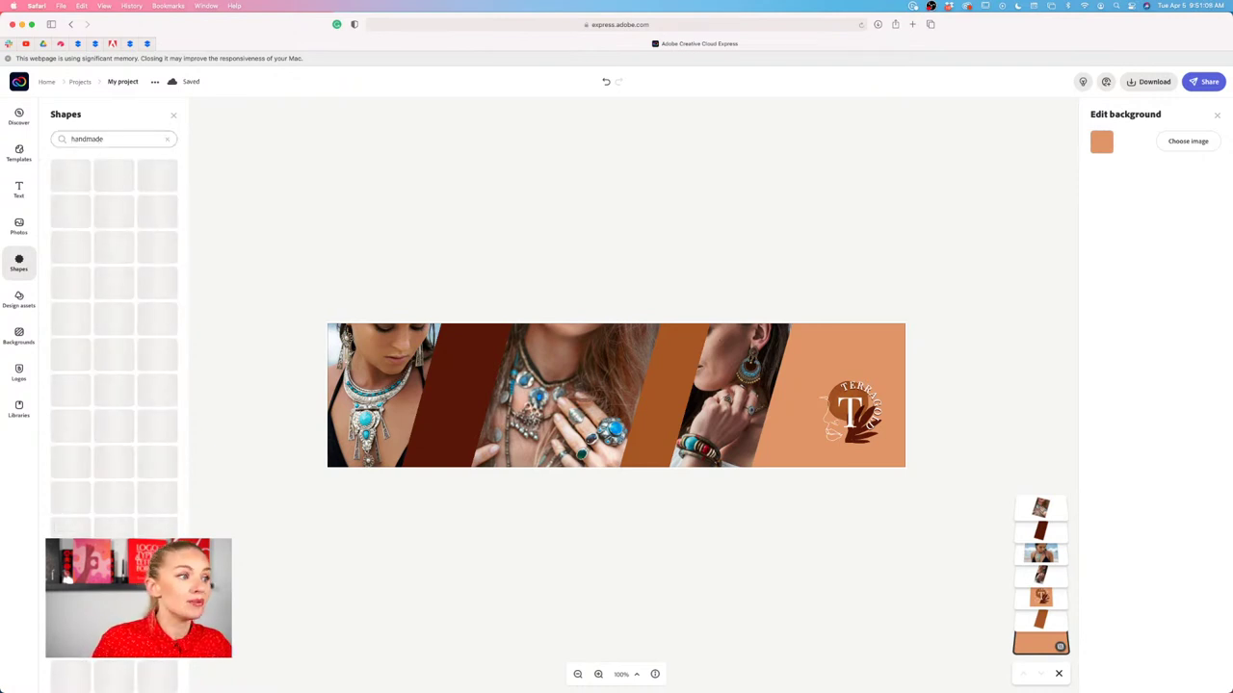
Add the solid handprint shape with a heart in its palm and shrink it to a small icon beside the logo.
{"action": "scroll", "coordinate": [138, 378], "scroll_direction": "down", "scroll_amount": 5}
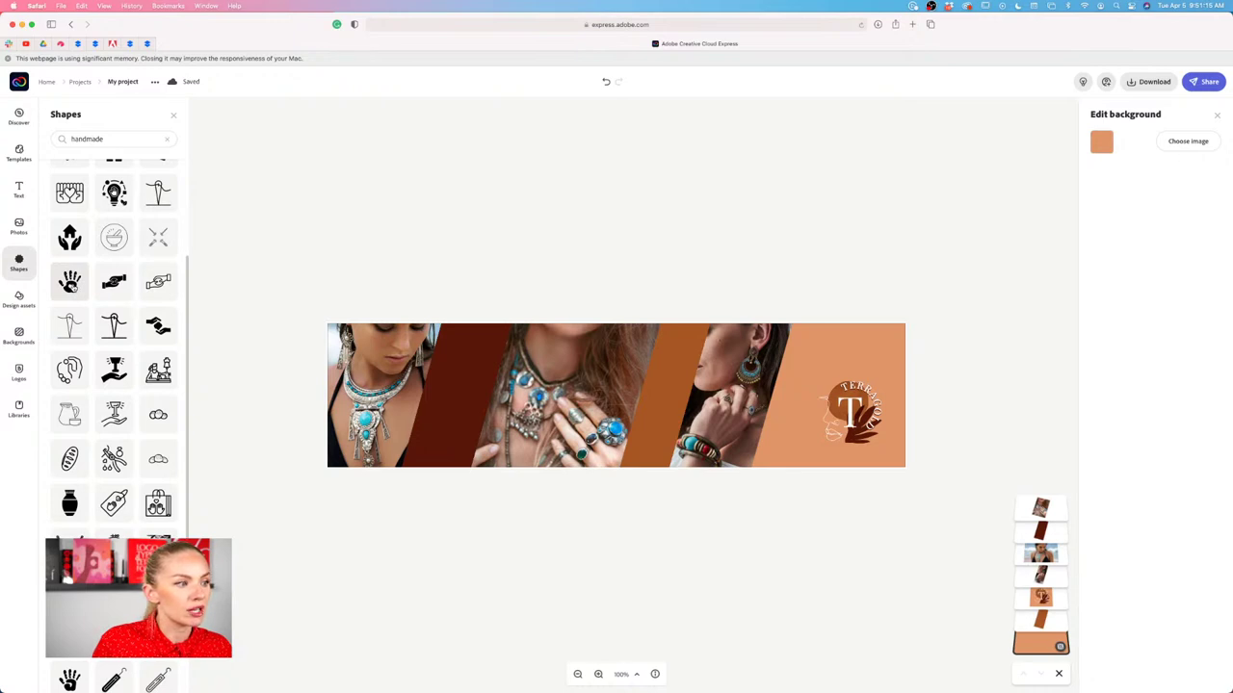
{"action": "left_click", "coordinate": [70, 281]}
{"action": "left_click_drag", "start_coordinate": [617, 451], "coordinate": [654, 449]}
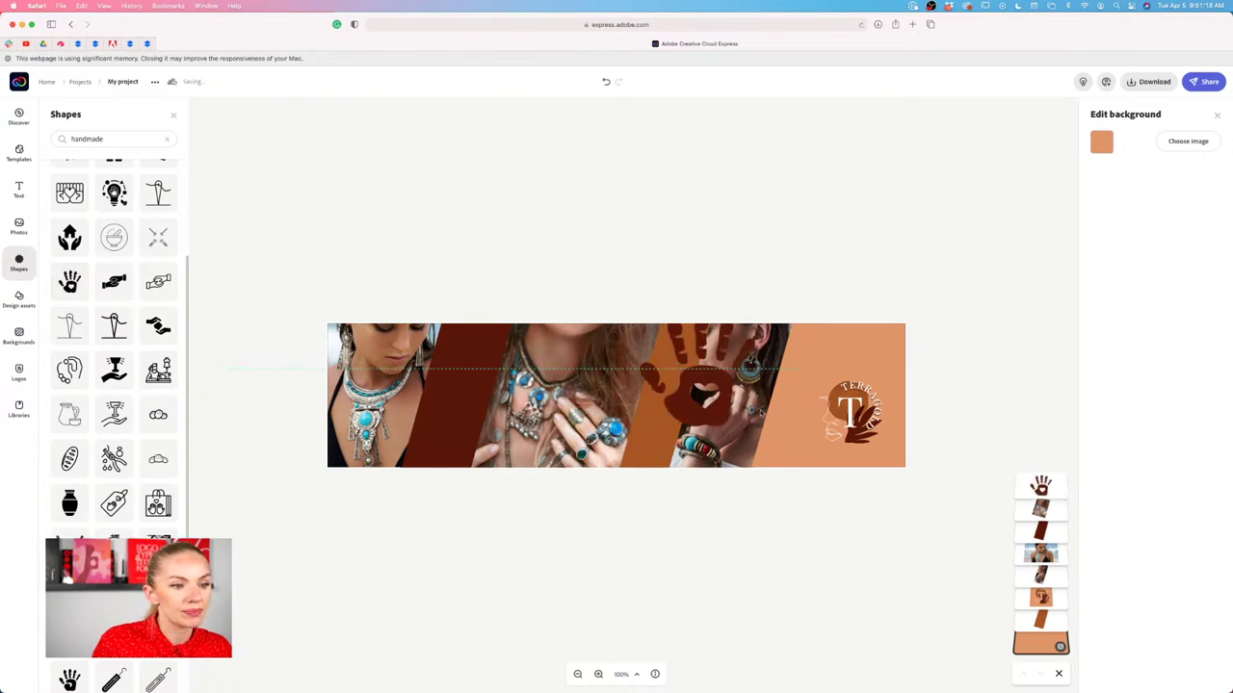
{"action": "left_click_drag", "start_coordinate": [735, 416], "coordinate": [902, 390]}
{"action": "left_click", "coordinate": [855, 384]}
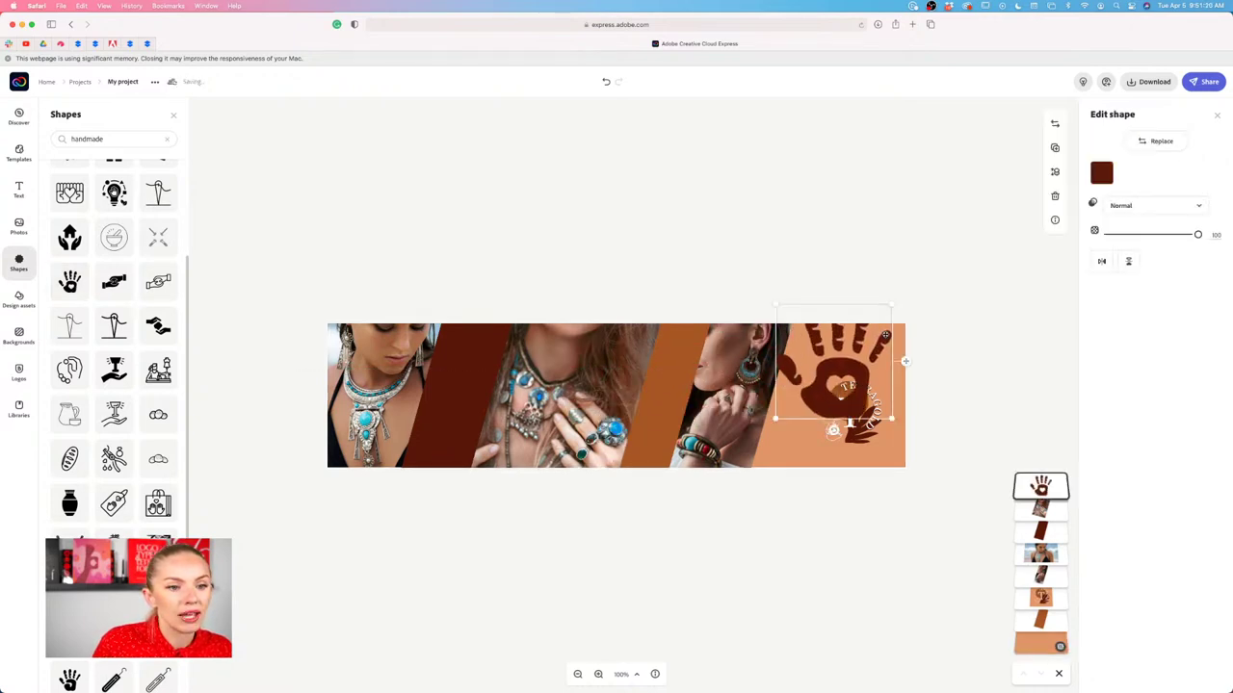
{"action": "left_click_drag", "start_coordinate": [889, 308], "coordinate": [819, 385]}
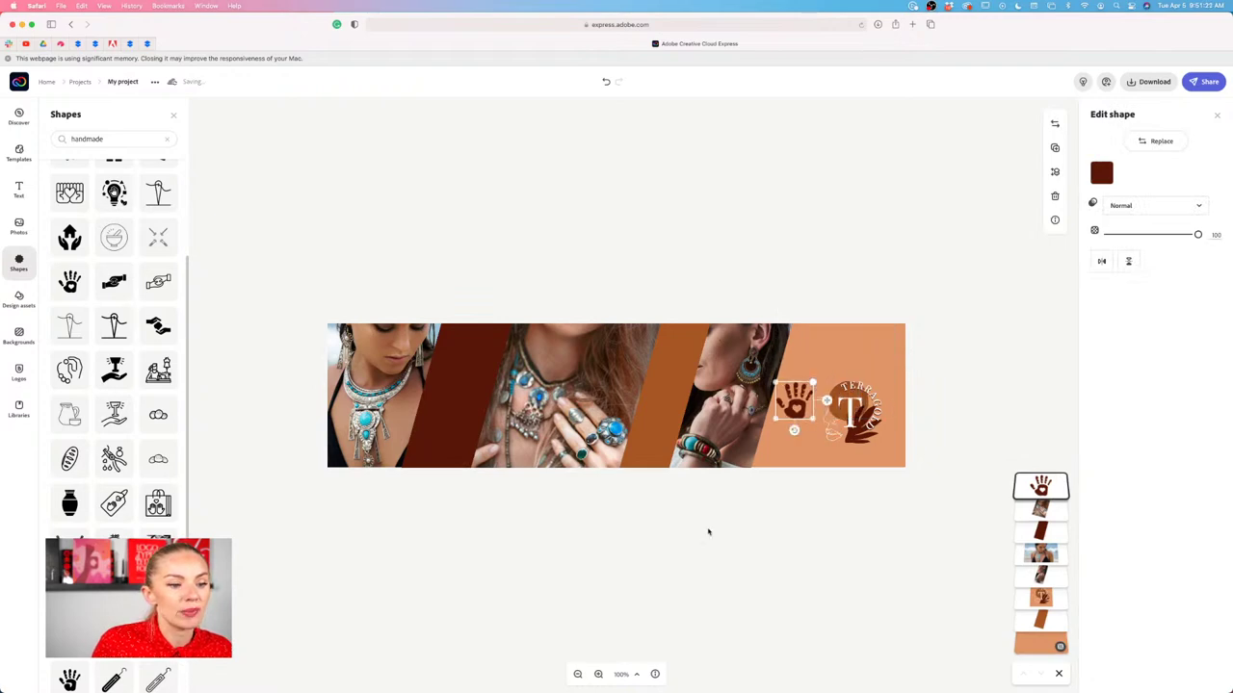
Place the handprint above the Terragold logo on the orange area, scale it down further and tilt it clockwise.
{"action": "left_click", "coordinate": [598, 674]}
{"action": "left_click", "coordinate": [598, 674]}
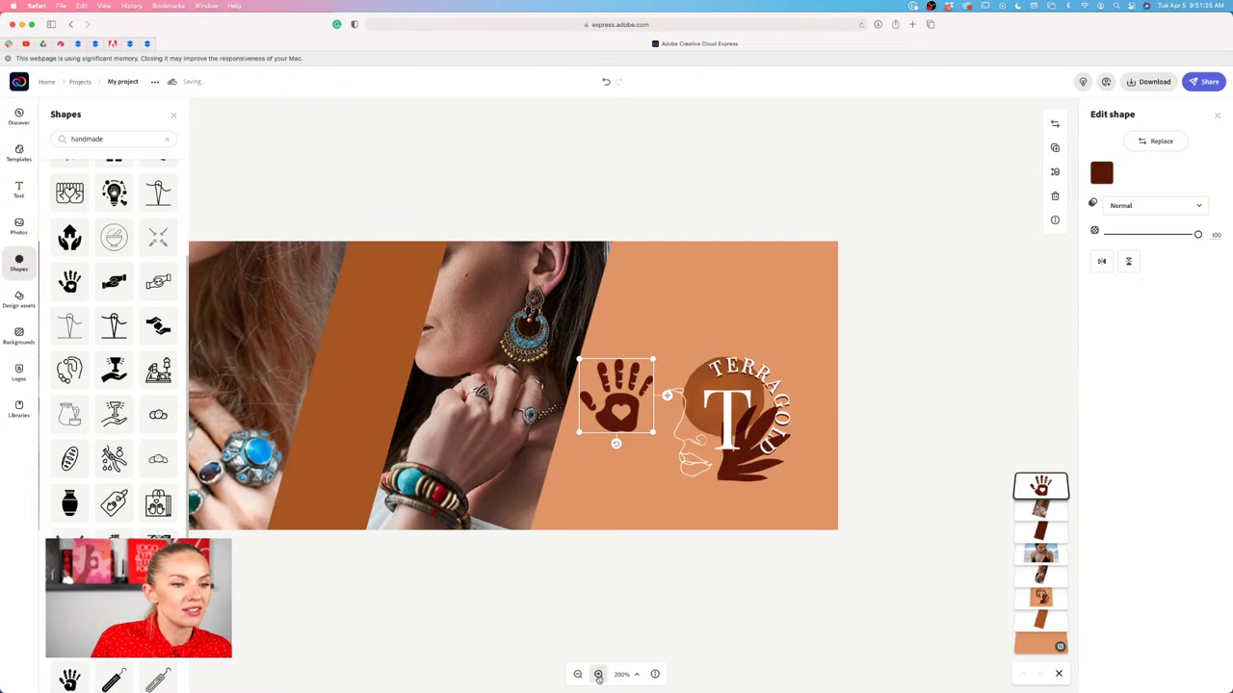
{"action": "left_click", "coordinate": [598, 674]}
{"action": "scroll", "coordinate": [623, 624], "scroll_direction": "up", "scroll_amount": 3}
{"action": "scroll", "coordinate": [674, 462], "scroll_direction": "right", "scroll_amount": 4}
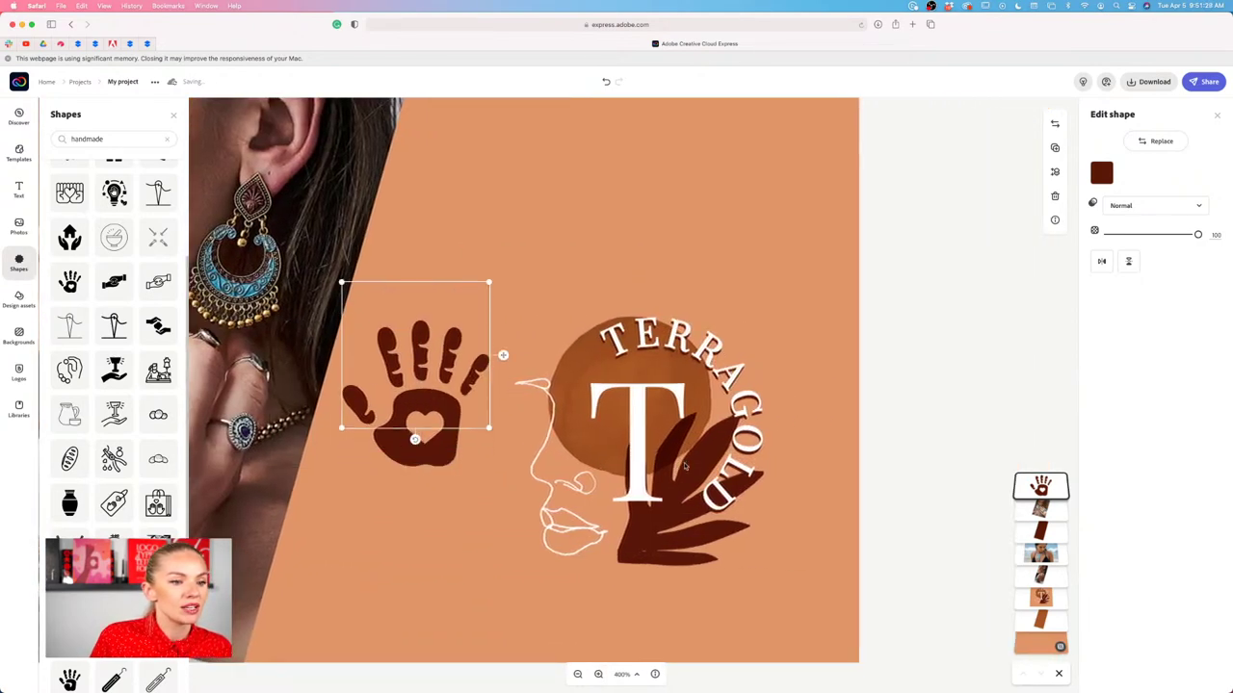
{"action": "scroll", "coordinate": [684, 467], "scroll_direction": "down", "scroll_amount": 2}
{"action": "left_click_drag", "start_coordinate": [450, 356], "coordinate": [809, 235]}
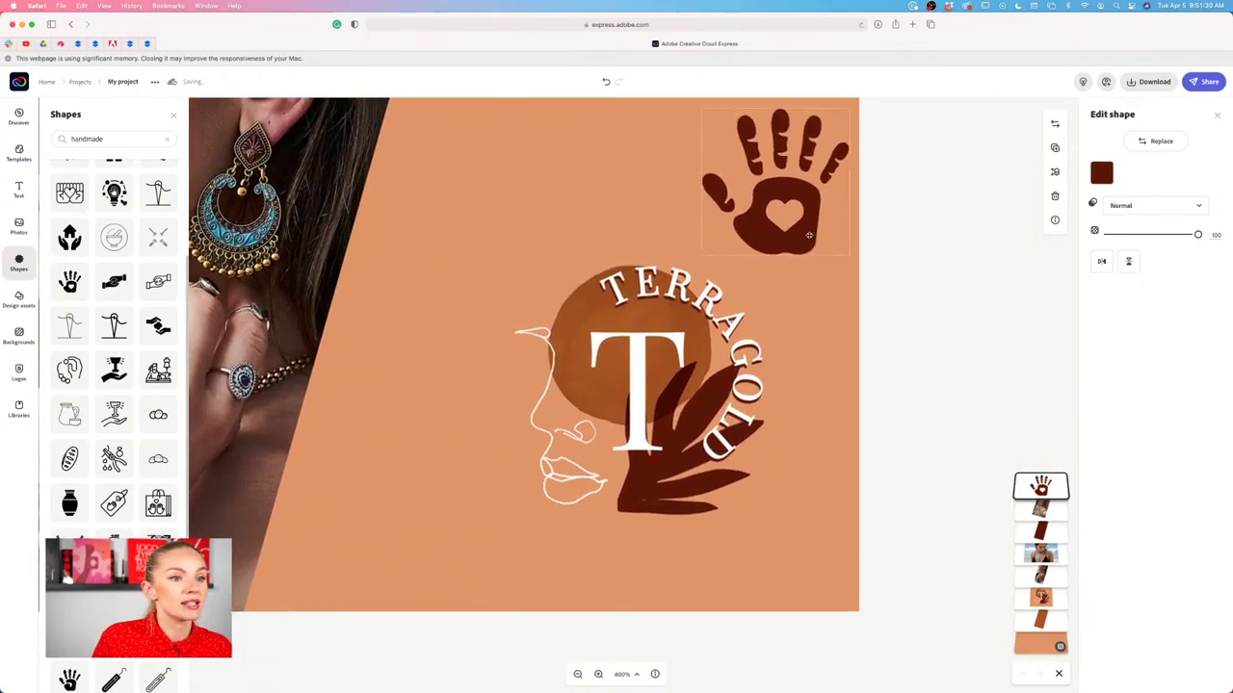
{"action": "left_click_drag", "start_coordinate": [702, 255], "coordinate": [751, 205]}
{"action": "left_click_drag", "start_coordinate": [848, 108], "coordinate": [767, 154]}
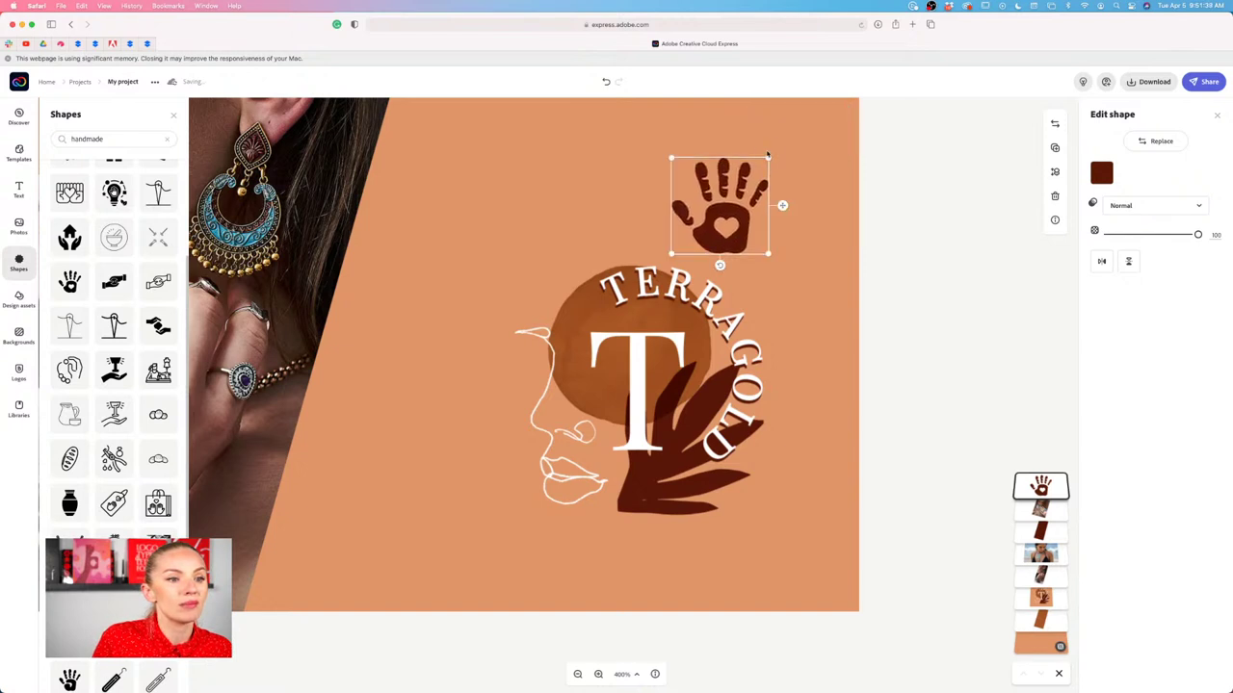
{"action": "left_click_drag", "start_coordinate": [715, 241], "coordinate": [738, 264]}
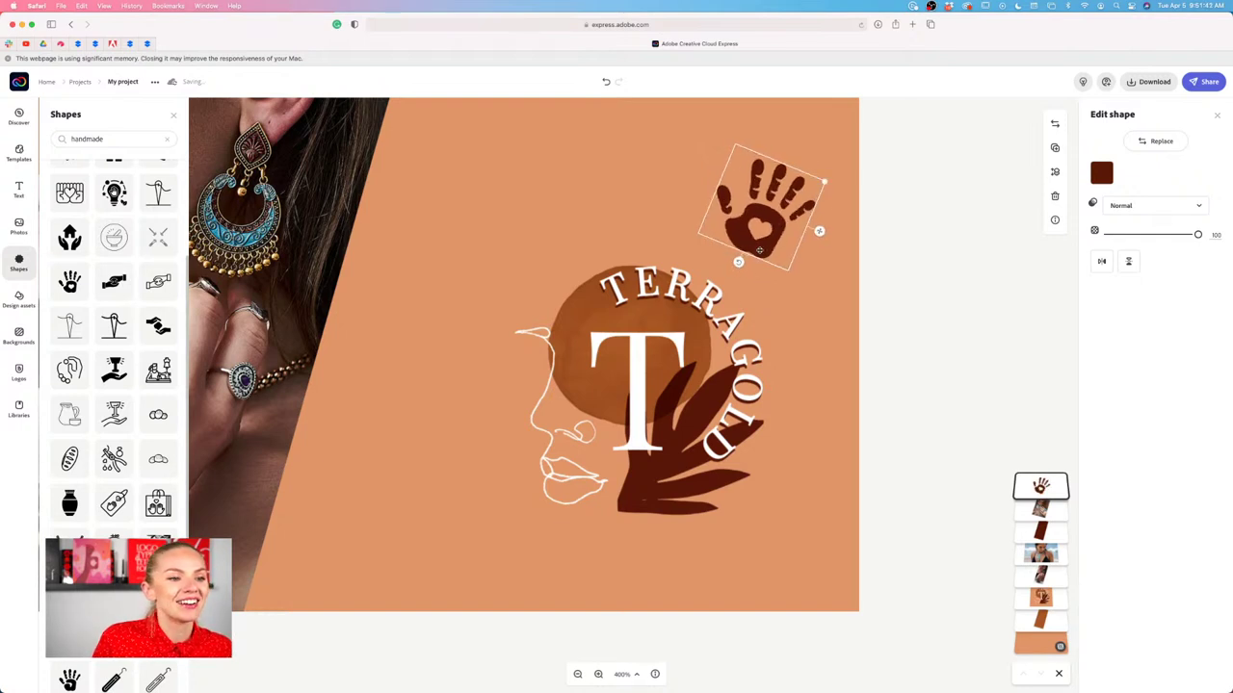
Move the Terragold logo slightly lower and to the right, leaving more room below the handprint.
{"action": "left_click", "coordinate": [687, 342]}
{"action": "left_click_drag", "start_coordinate": [687, 343], "coordinate": [708, 380]}
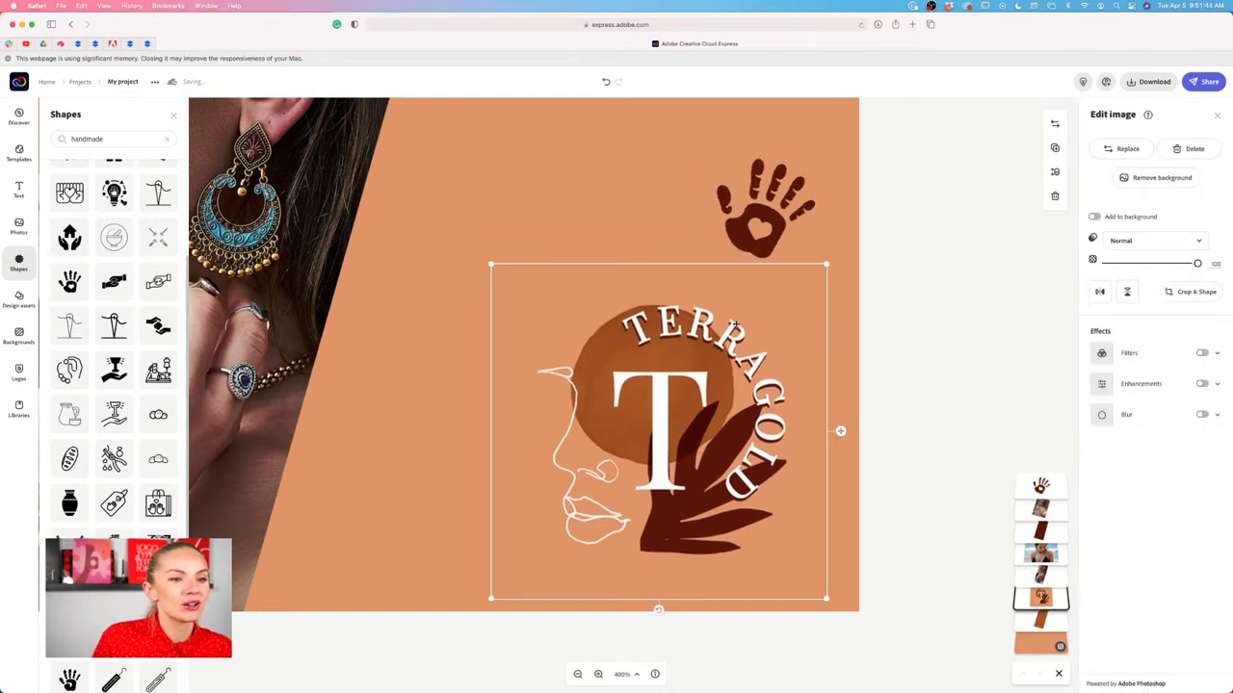
Shift the handprint slightly to the left so it sits more centrally above the Terragold logo.
{"action": "left_click", "coordinate": [770, 240]}
{"action": "left_click_drag", "start_coordinate": [770, 240], "coordinate": [724, 231]}
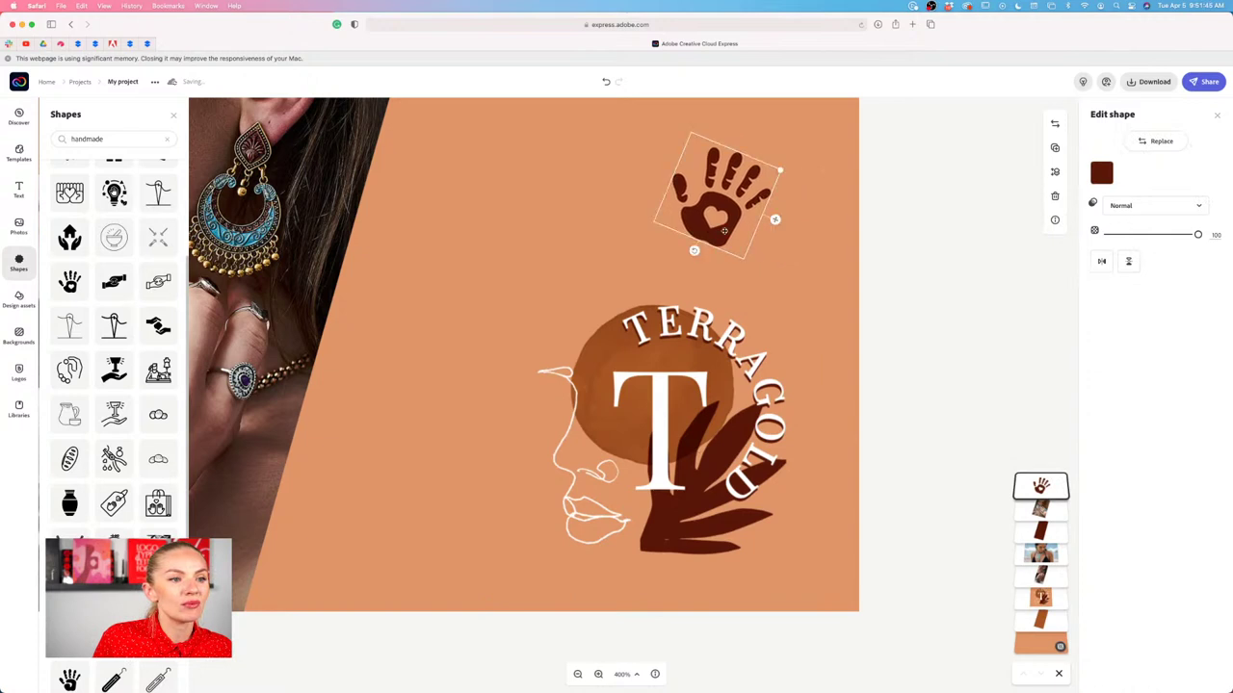
{"action": "left_click", "coordinate": [935, 222]}
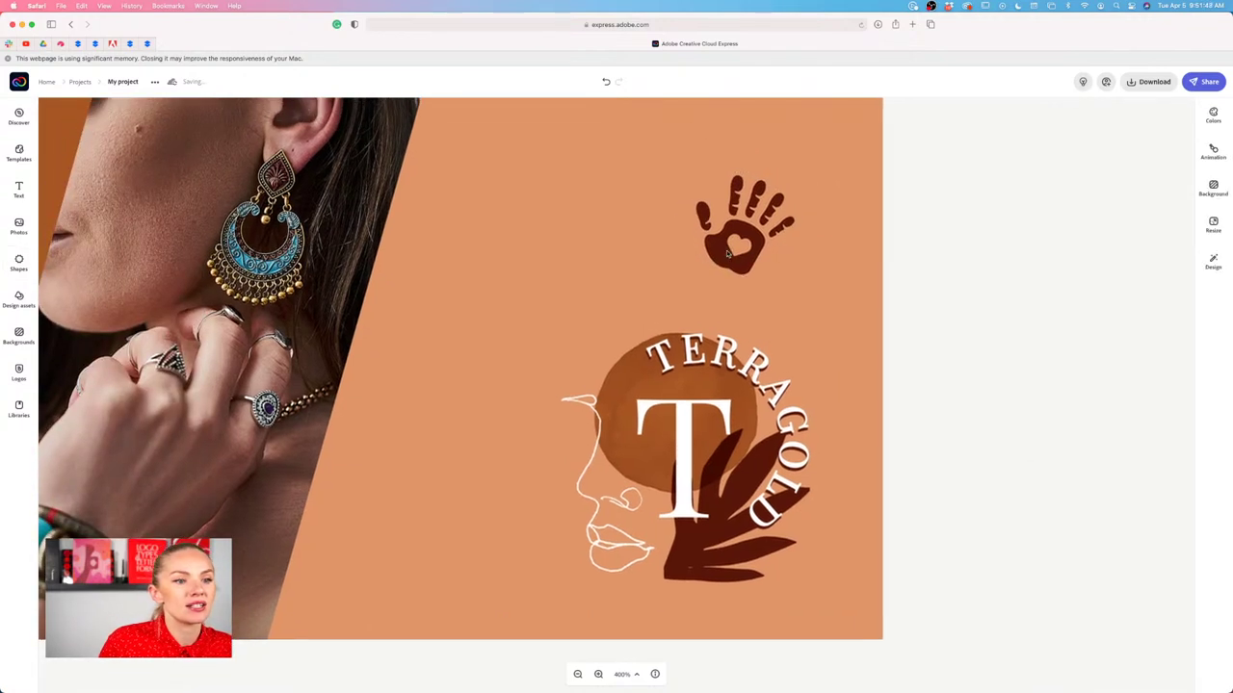
{"action": "left_click", "coordinate": [729, 252]}
{"action": "left_click", "coordinate": [936, 202]}
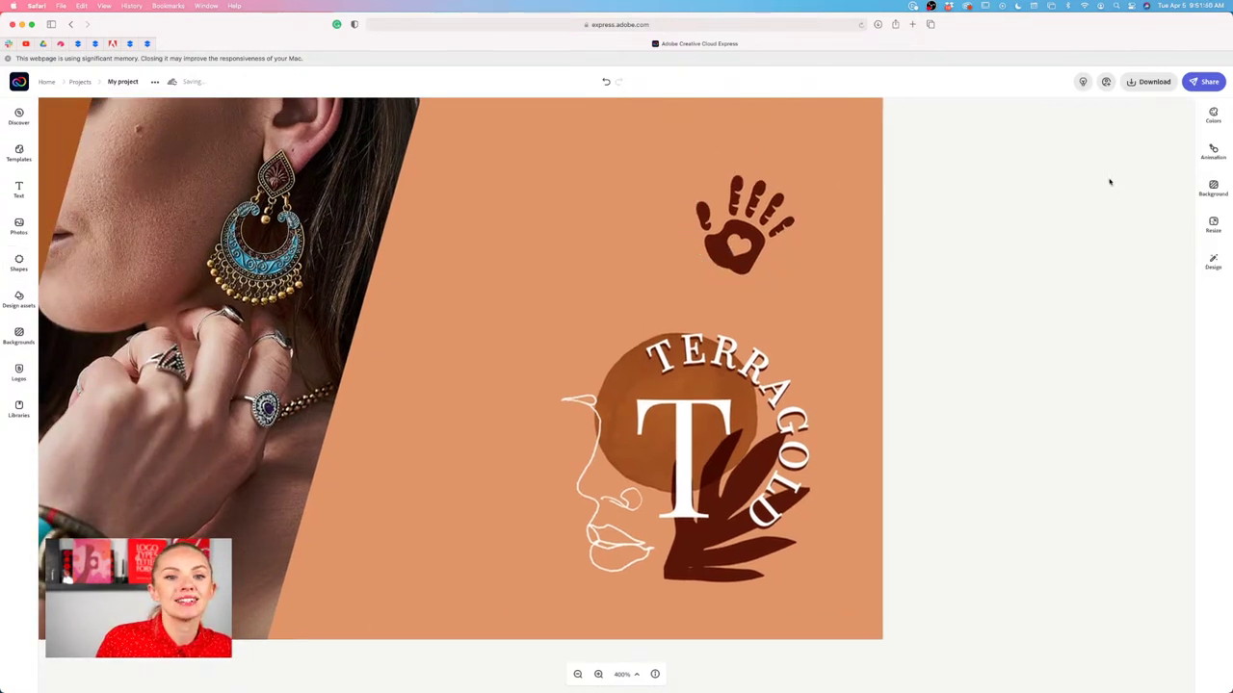
Search the text template library for "handmade".
{"action": "left_click", "coordinate": [20, 186]}
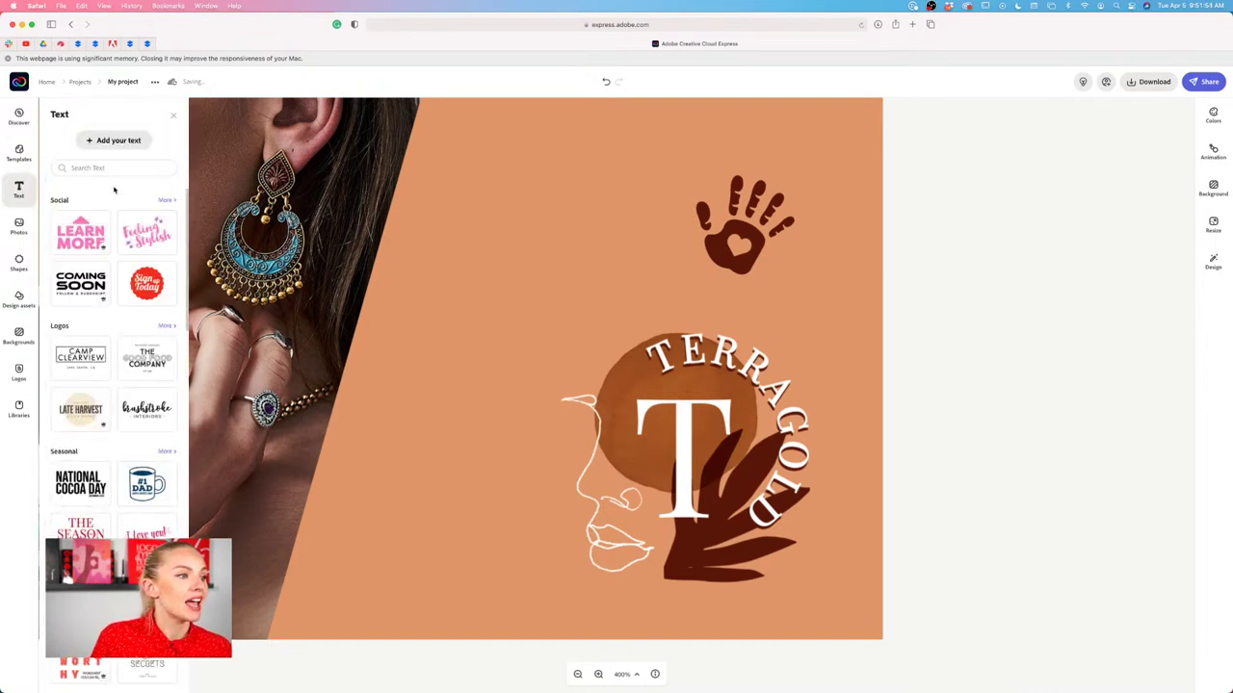
{"action": "left_click", "coordinate": [111, 168]}
{"action": "type", "text": "handmade"}
{"action": "key", "text": "Return"}
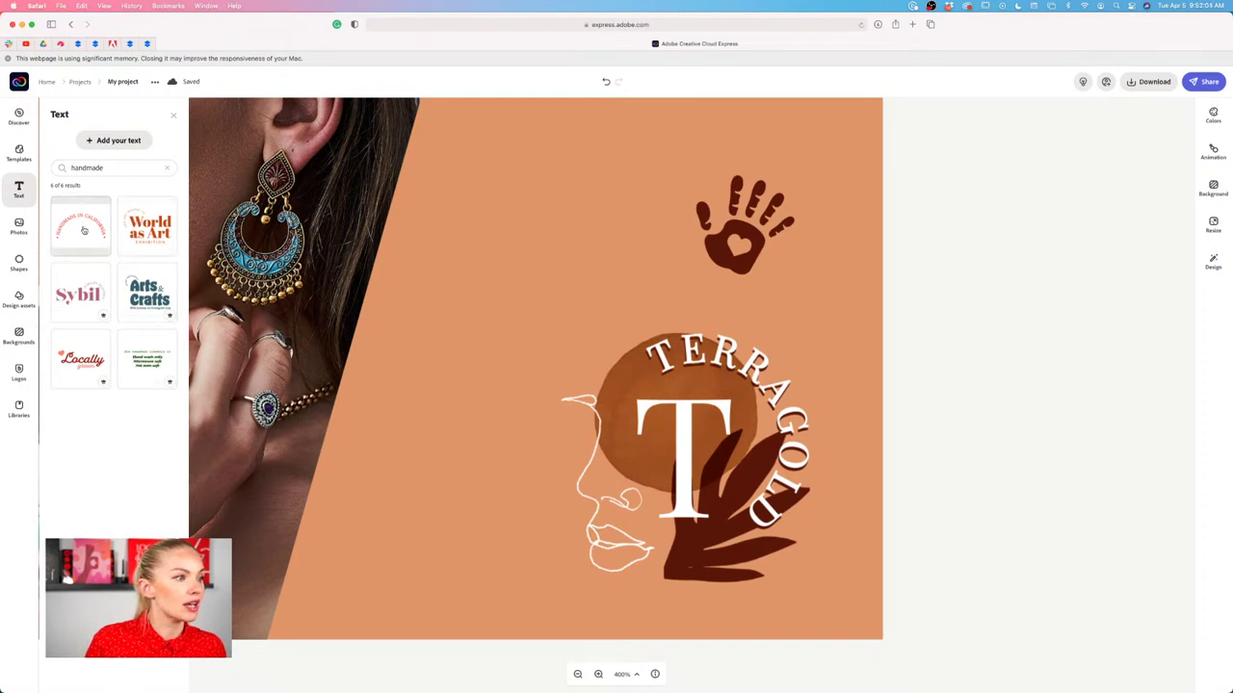
Add the curved "HANDMADE IN CALIFORNIA" text template, shrink it and arch it over the handprint above the logo.
{"action": "key", "text": "super+0"}
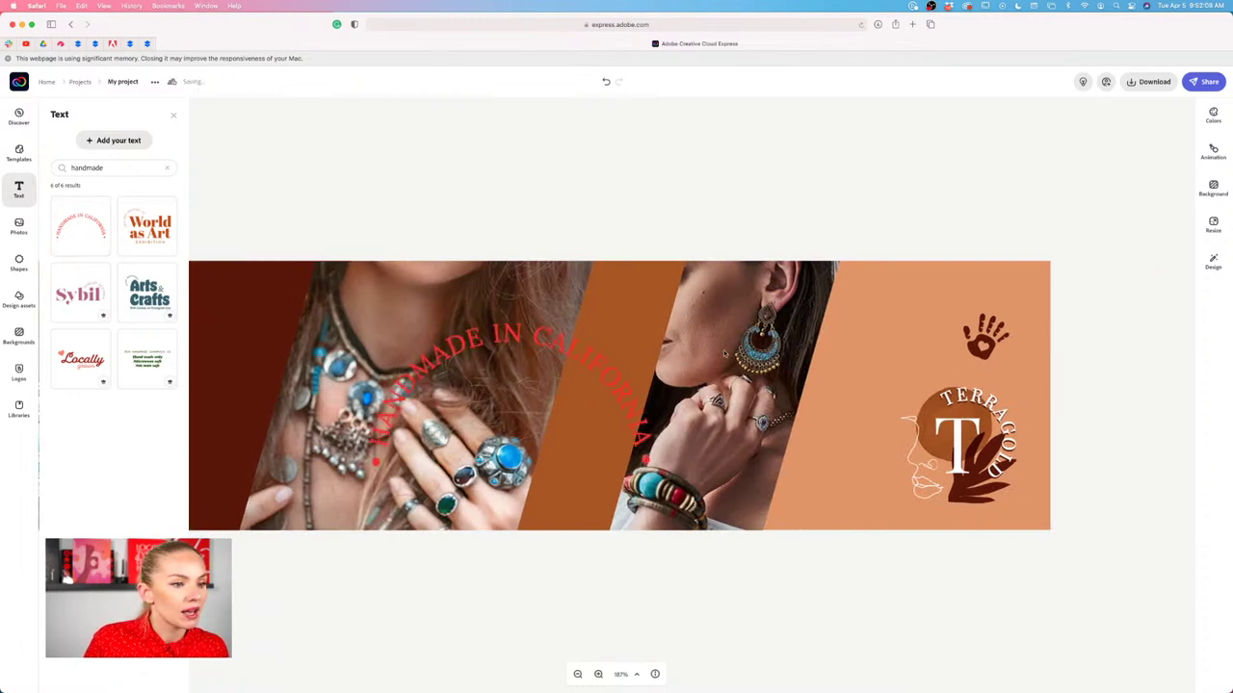
{"action": "left_click", "coordinate": [611, 387]}
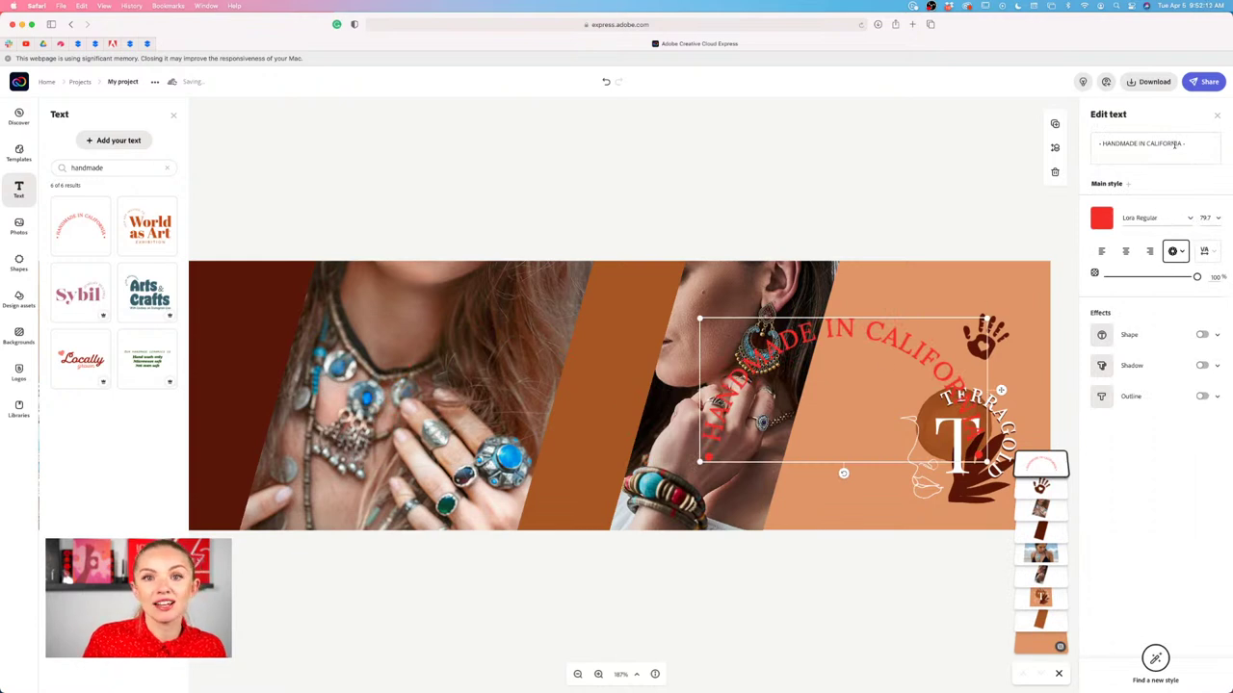
{"action": "left_click_drag", "start_coordinate": [986, 318], "coordinate": [1024, 306]}
{"action": "left_click", "coordinate": [1016, 232]}
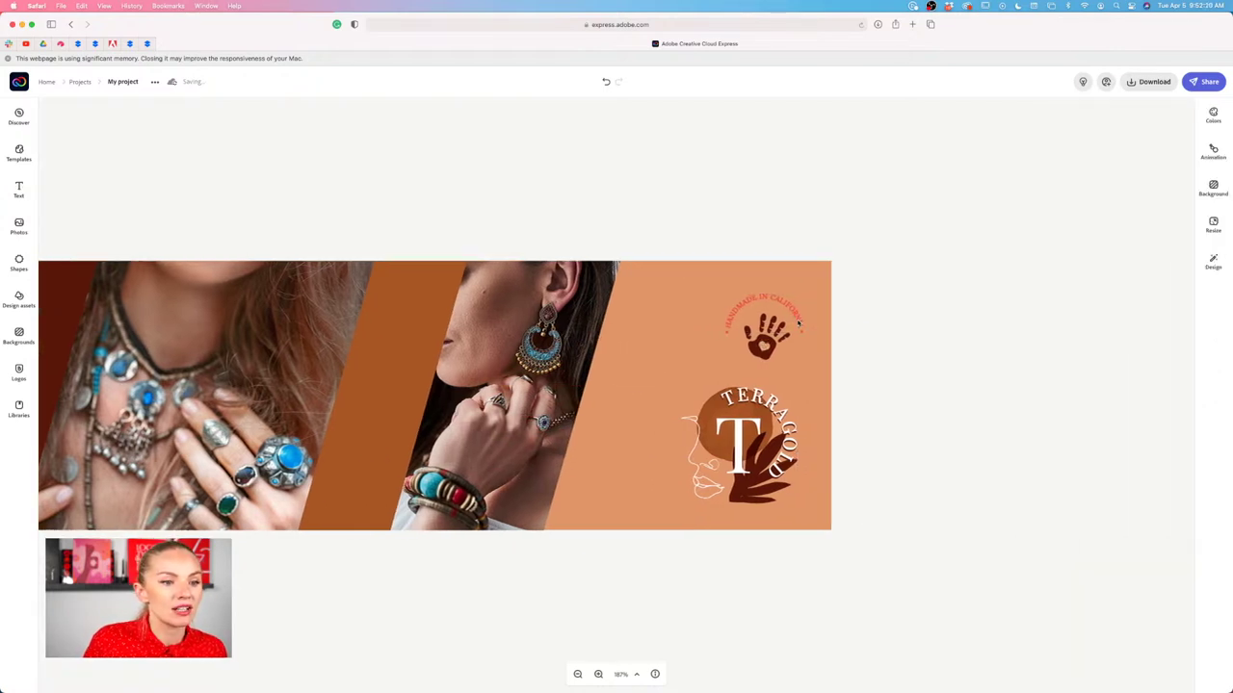
Scale the curved text and the handprint together, first smaller and finally larger than before, above the Terragold logo.
{"action": "left_click", "coordinate": [798, 324]}
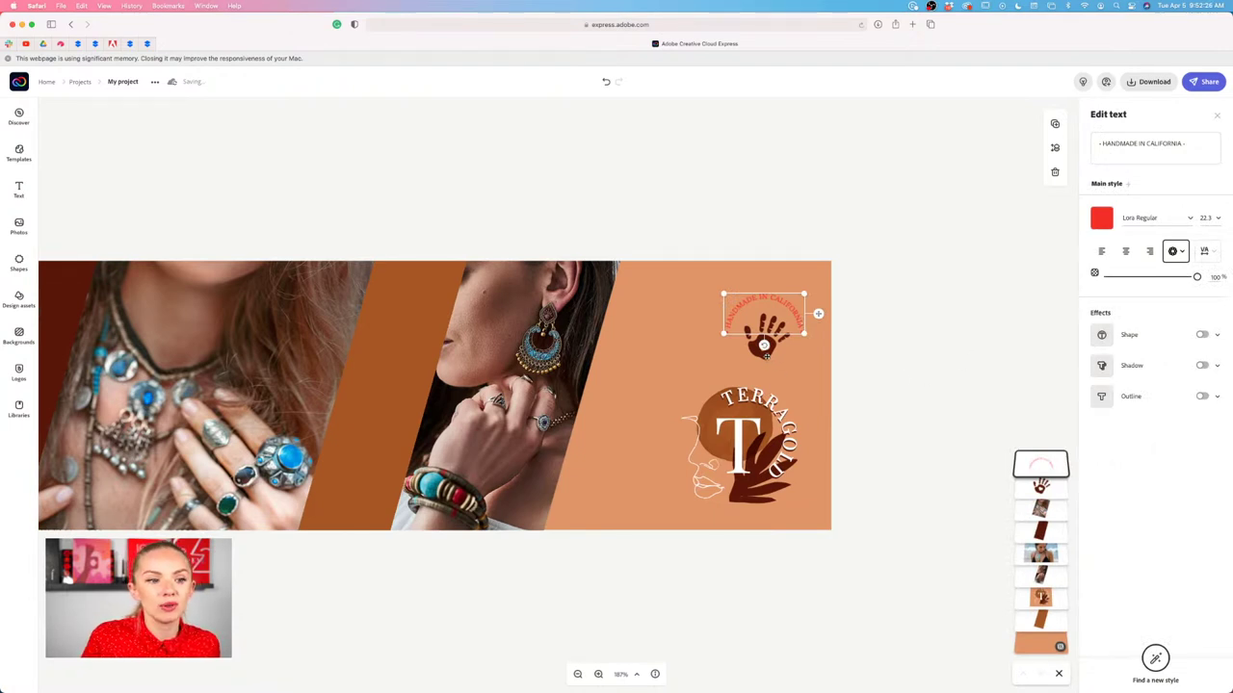
{"action": "left_click", "coordinate": [765, 352], "text": "shift"}
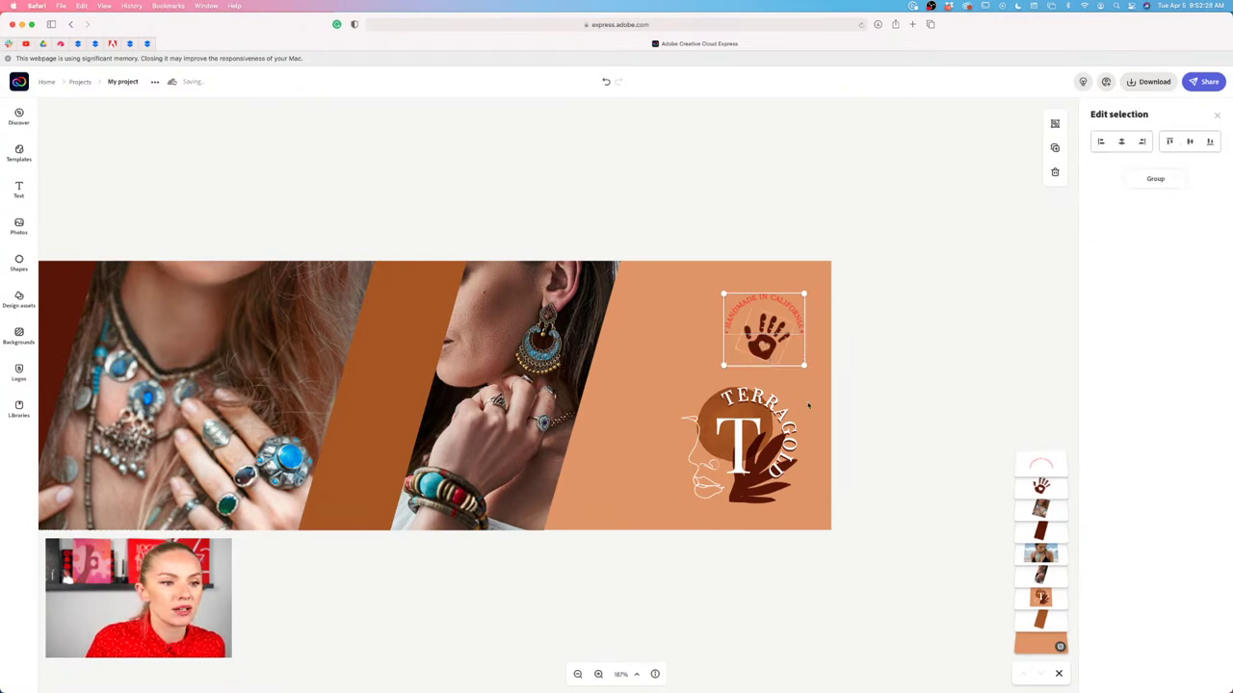
{"action": "left_click_drag", "start_coordinate": [803, 295], "coordinate": [794, 304]}
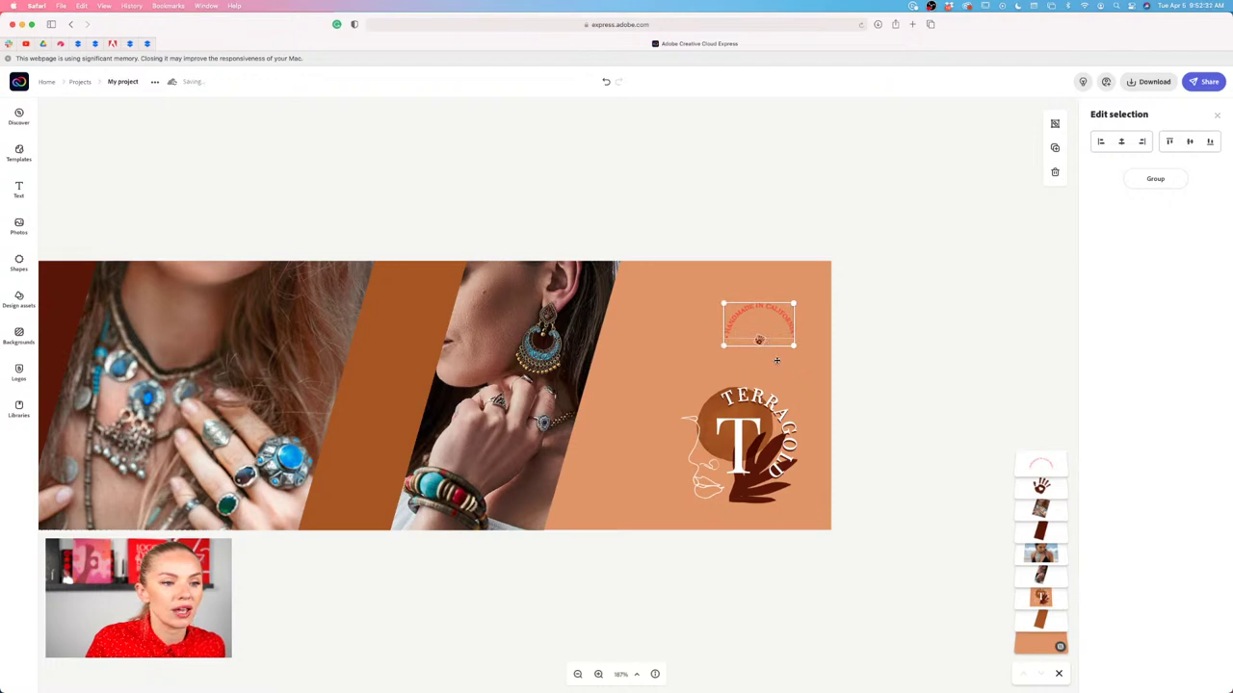
{"action": "left_click", "coordinate": [598, 674]}
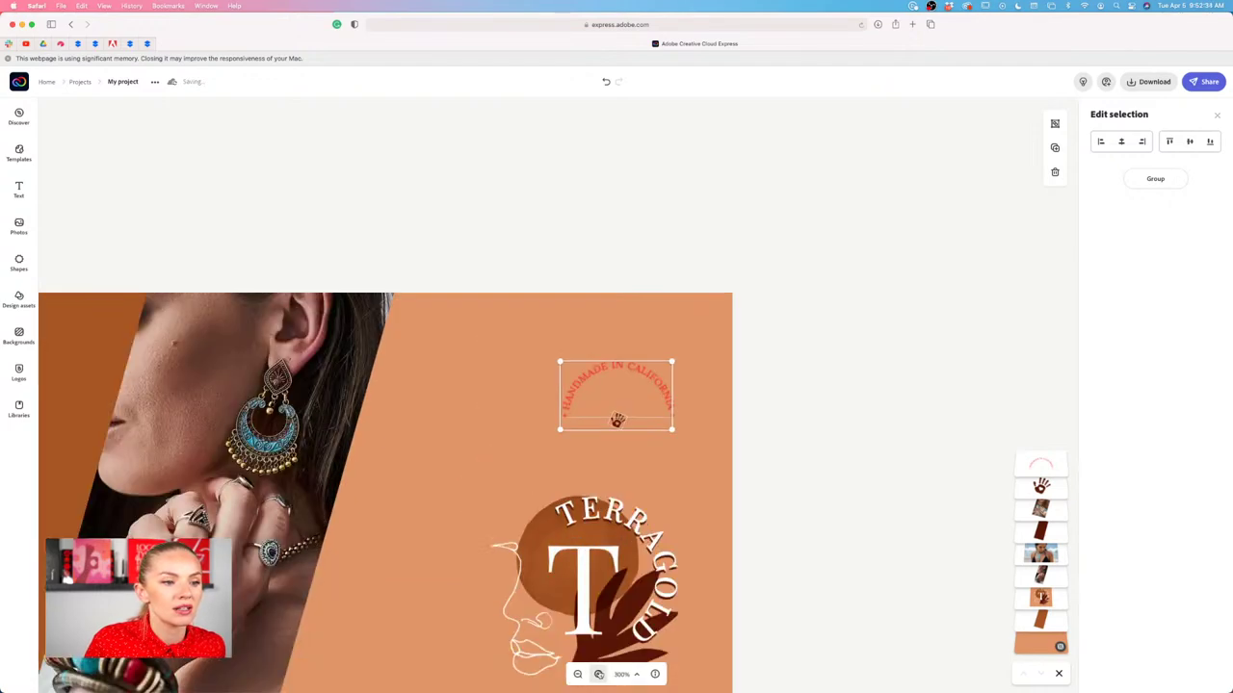
{"action": "left_click", "coordinate": [599, 674]}
{"action": "left_click_drag", "start_coordinate": [689, 351], "coordinate": [736, 322]}
{"action": "left_click", "coordinate": [835, 381]}
Enlarge the handprint and center it beneath the curved "HANDMADE IN CALIFORNIA" text.
{"action": "left_click", "coordinate": [638, 428]}
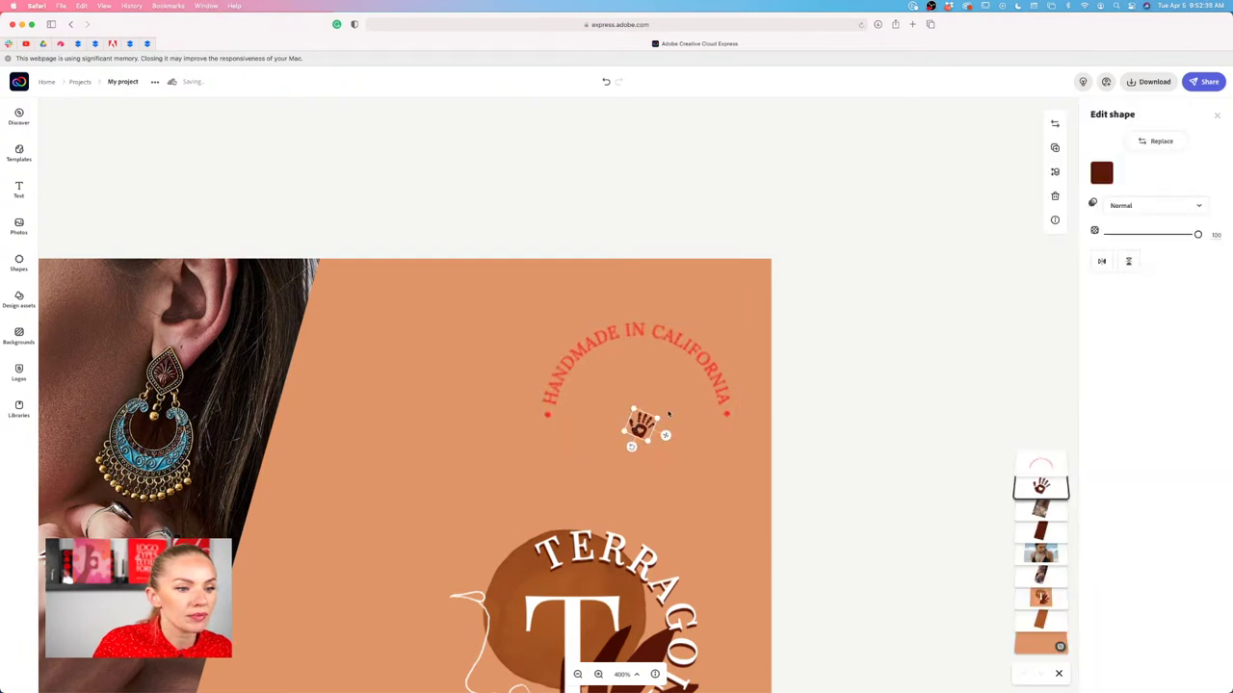
{"action": "left_click_drag", "start_coordinate": [659, 416], "coordinate": [748, 382]}
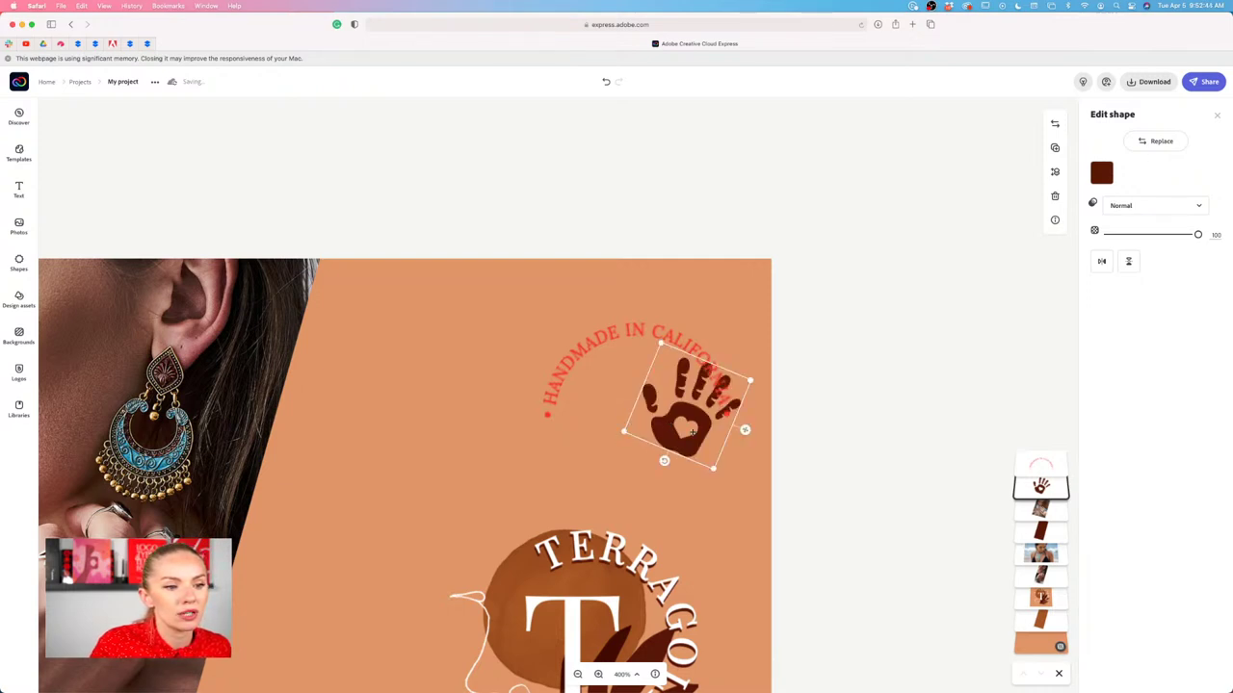
{"action": "left_click_drag", "start_coordinate": [697, 428], "coordinate": [651, 439]}
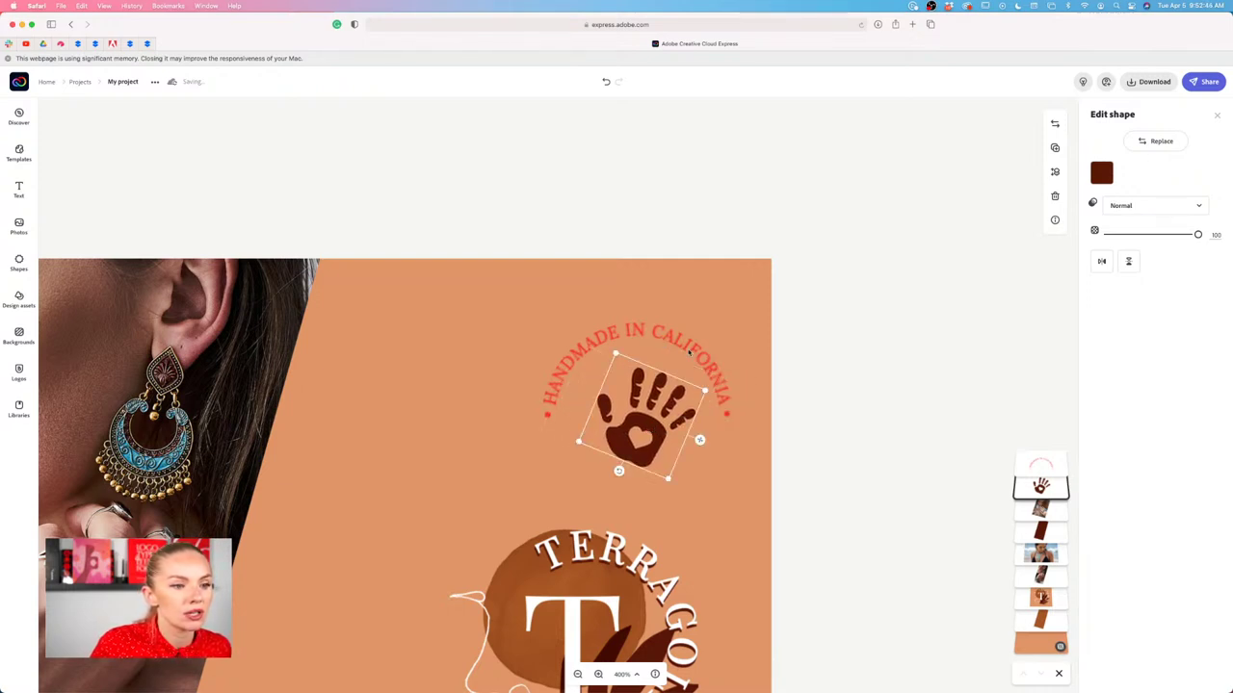
Select the handprint together with the curved text and scale both up at once.
{"action": "left_click", "coordinate": [691, 352], "text": "shift"}
{"action": "left_click_drag", "start_coordinate": [736, 323], "coordinate": [778, 302]}
{"action": "left_click", "coordinate": [853, 333]}
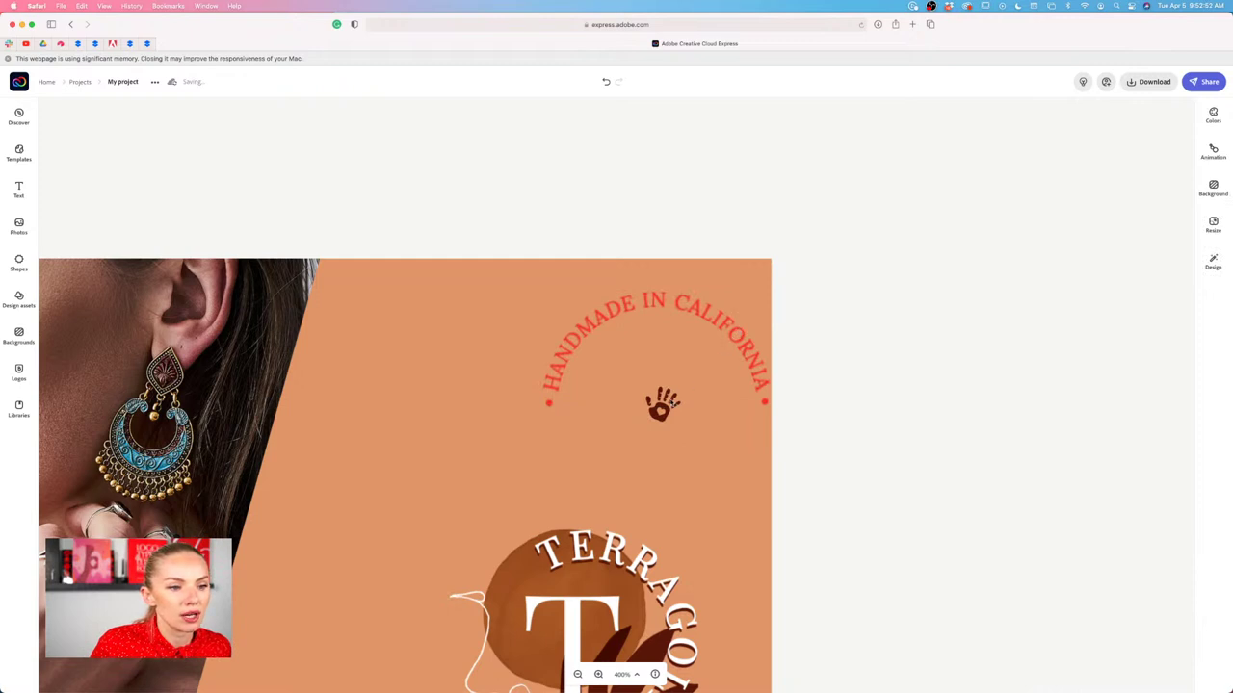
Enlarge the handprint again and move it and the curved text left so the text arches around the hand.
{"action": "left_click", "coordinate": [737, 332]}
{"action": "left_click", "coordinate": [669, 412]}
{"action": "left_click_drag", "start_coordinate": [684, 395], "coordinate": [761, 363]}
{"action": "left_click_drag", "start_coordinate": [702, 419], "coordinate": [621, 432]}
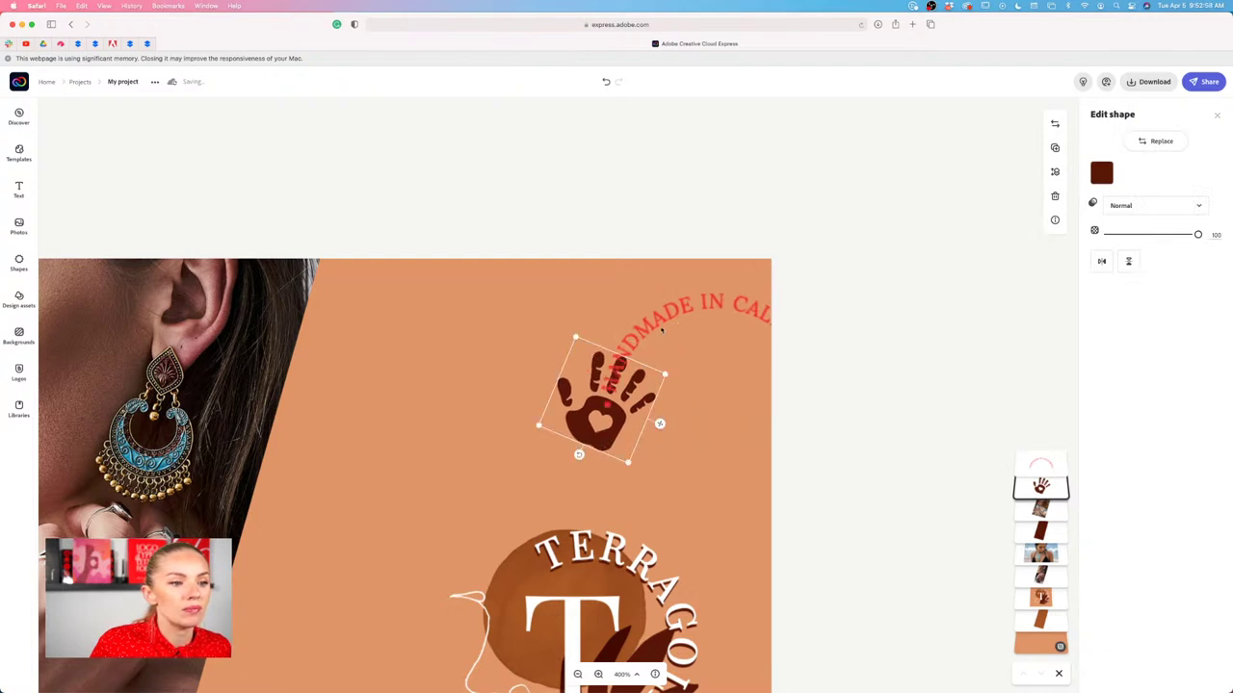
{"action": "left_click_drag", "start_coordinate": [666, 313], "coordinate": [563, 316]}
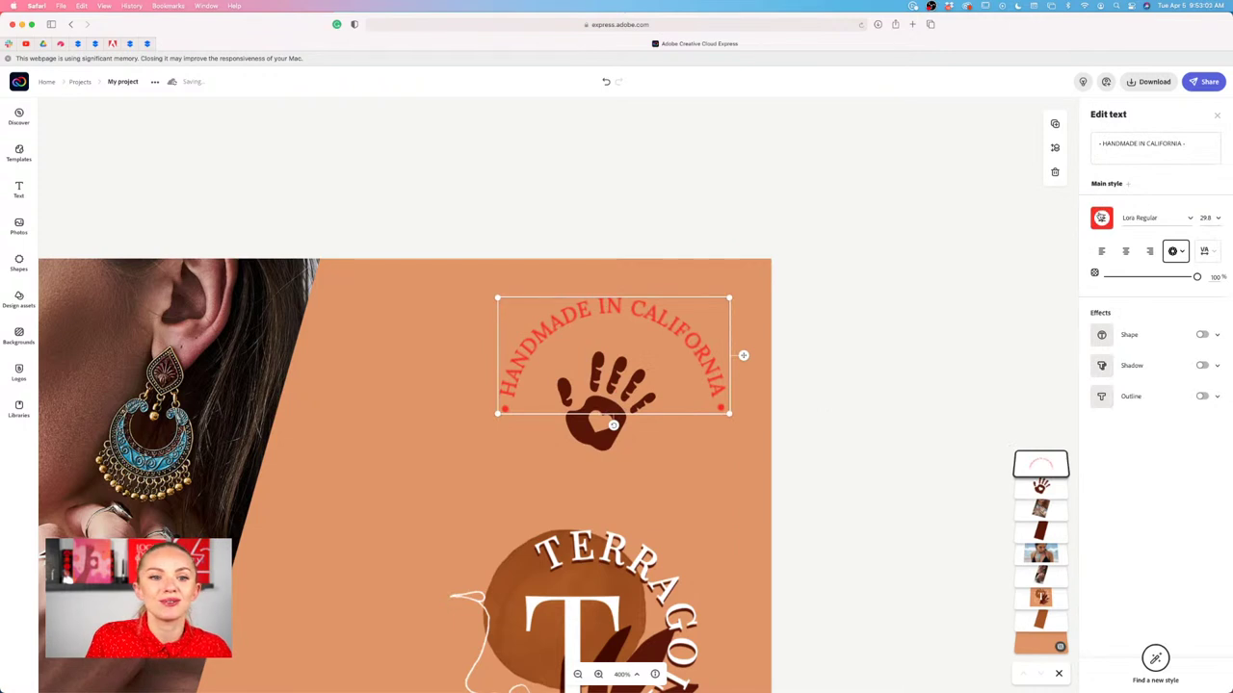
Recolor the curved text dark brown by sampling the logo's leaf, and nudge the text left to center it over the handprint.
{"action": "left_click", "coordinate": [1100, 216]}
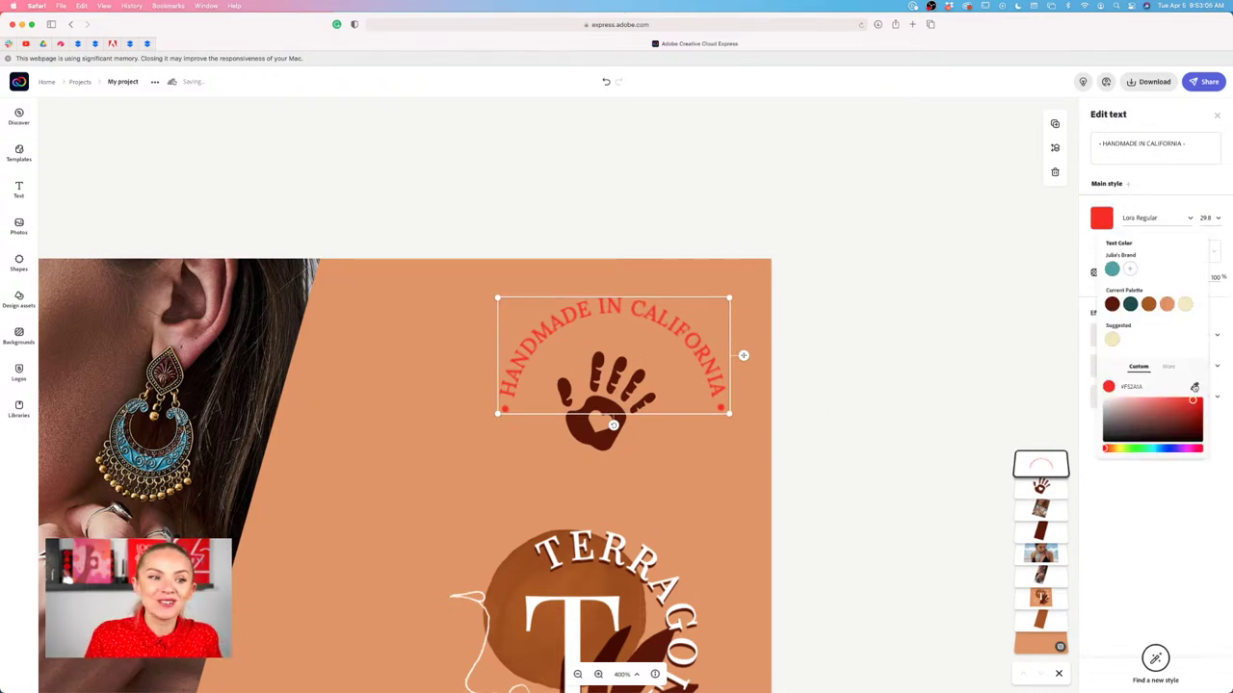
{"action": "left_click", "coordinate": [1194, 386]}
{"action": "left_click", "coordinate": [634, 645]}
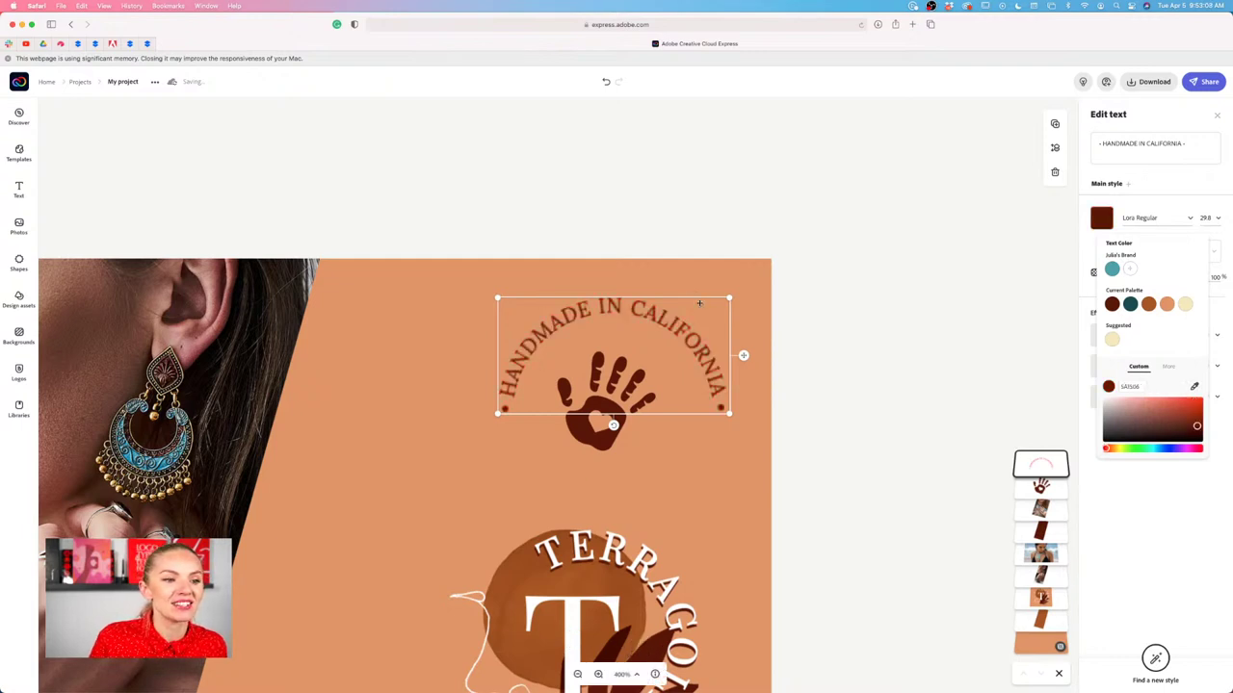
{"action": "left_click", "coordinate": [727, 411]}
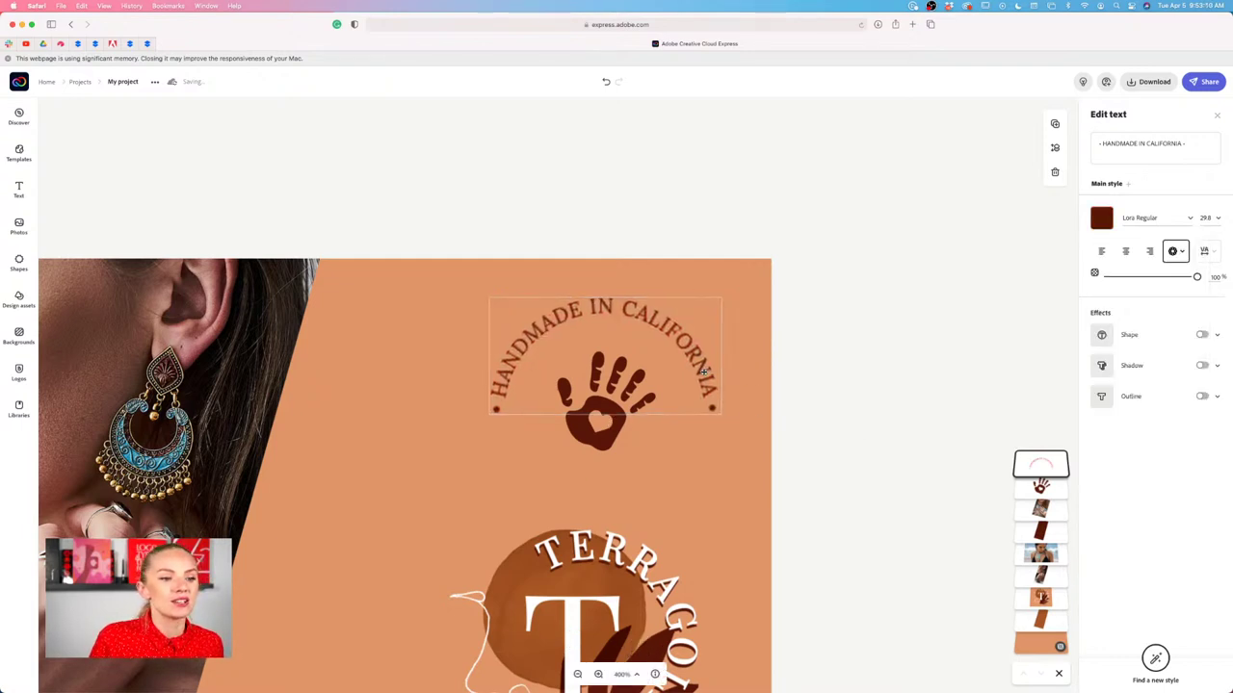
Delete the handprint and the curved "HANDMADE IN CALIFORNIA" text from the banner.
{"action": "left_click", "coordinate": [589, 435]}
{"action": "key", "text": "Delete"}
{"action": "scroll", "coordinate": [586, 432], "scroll_direction": "down", "scroll_amount": 3}
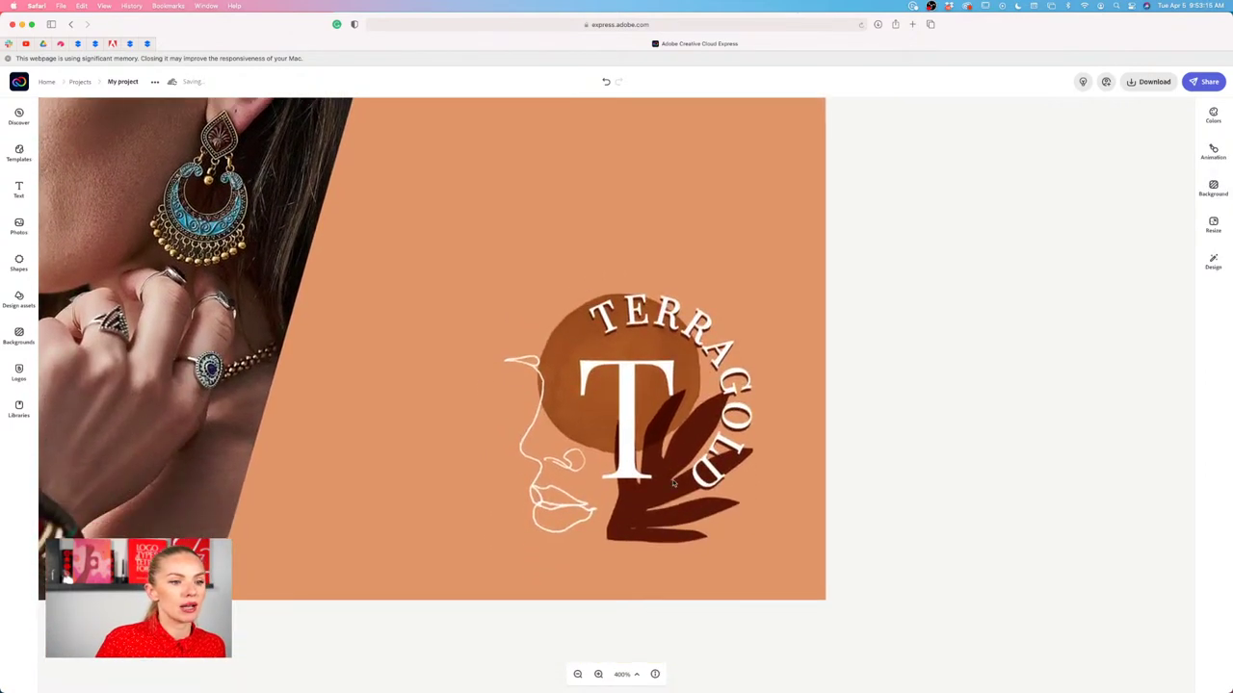
Move the Terragold logo slightly up and to the left, leaving wider margins around it on the orange area.
{"action": "left_click", "coordinate": [630, 396]}
{"action": "left_click_drag", "start_coordinate": [630, 396], "coordinate": [605, 373]}
{"action": "left_click", "coordinate": [932, 449]}
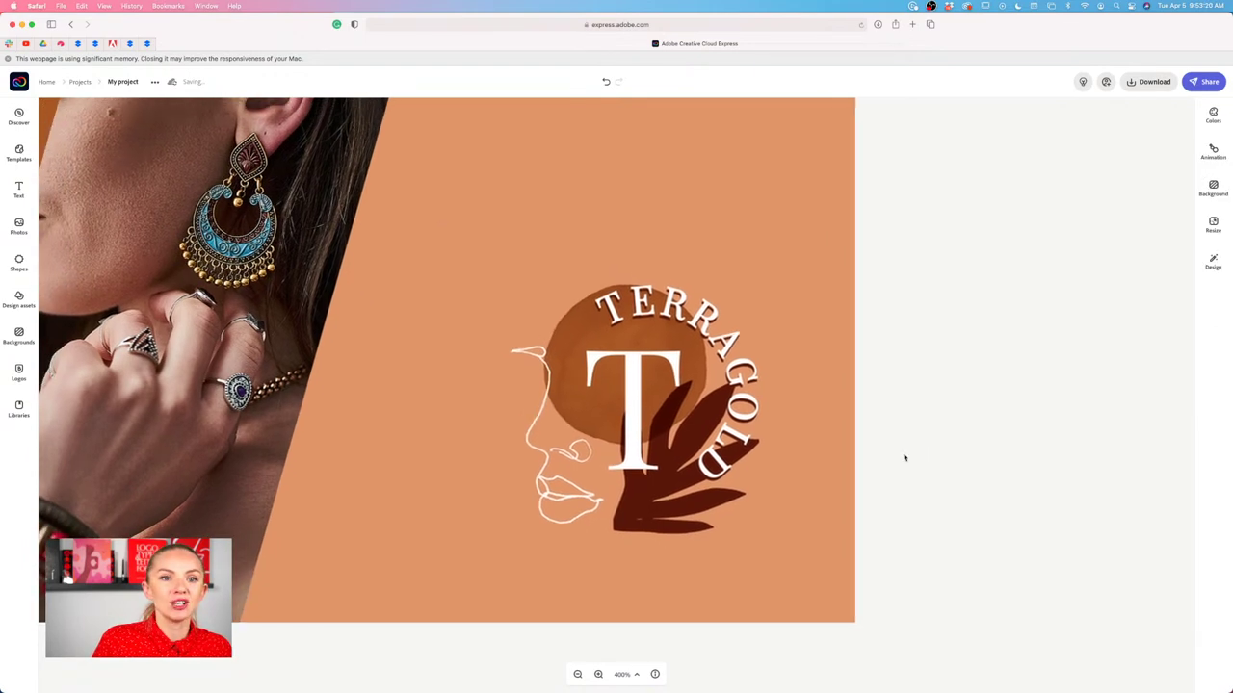
{"action": "scroll", "coordinate": [904, 456], "scroll_direction": "down", "scroll_amount": 2}
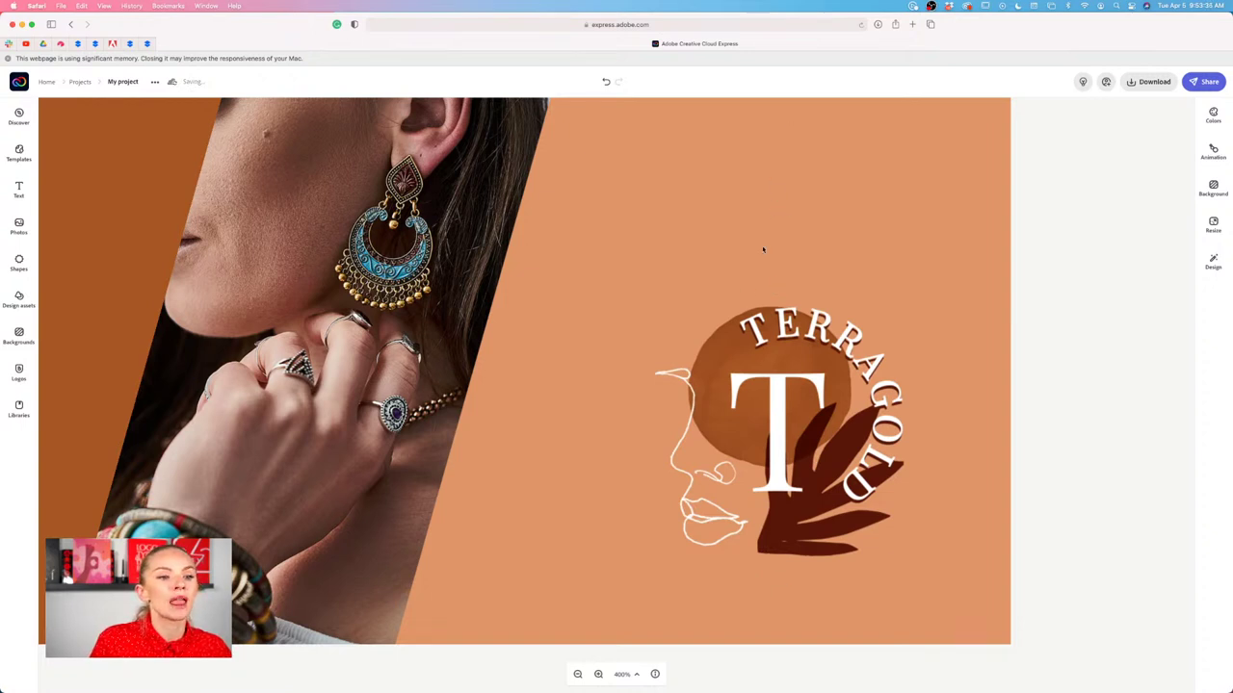
{"action": "scroll", "coordinate": [763, 249], "scroll_direction": "up", "scroll_amount": 2}
{"action": "scroll", "coordinate": [936, 495], "scroll_direction": "down", "scroll_amount": 3}
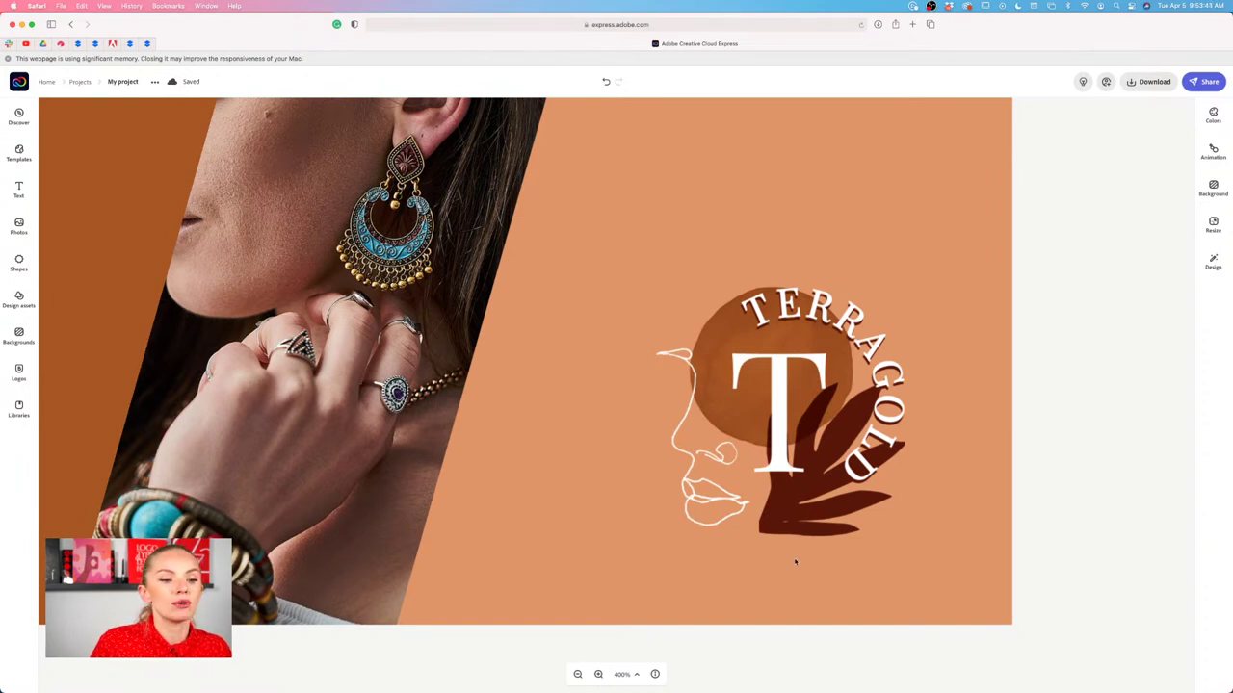
Try the Terragold logo close to the banner's lower-right corner and bring it back to a position with wider margins.
{"action": "left_click_drag", "start_coordinate": [857, 417], "coordinate": [950, 469]}
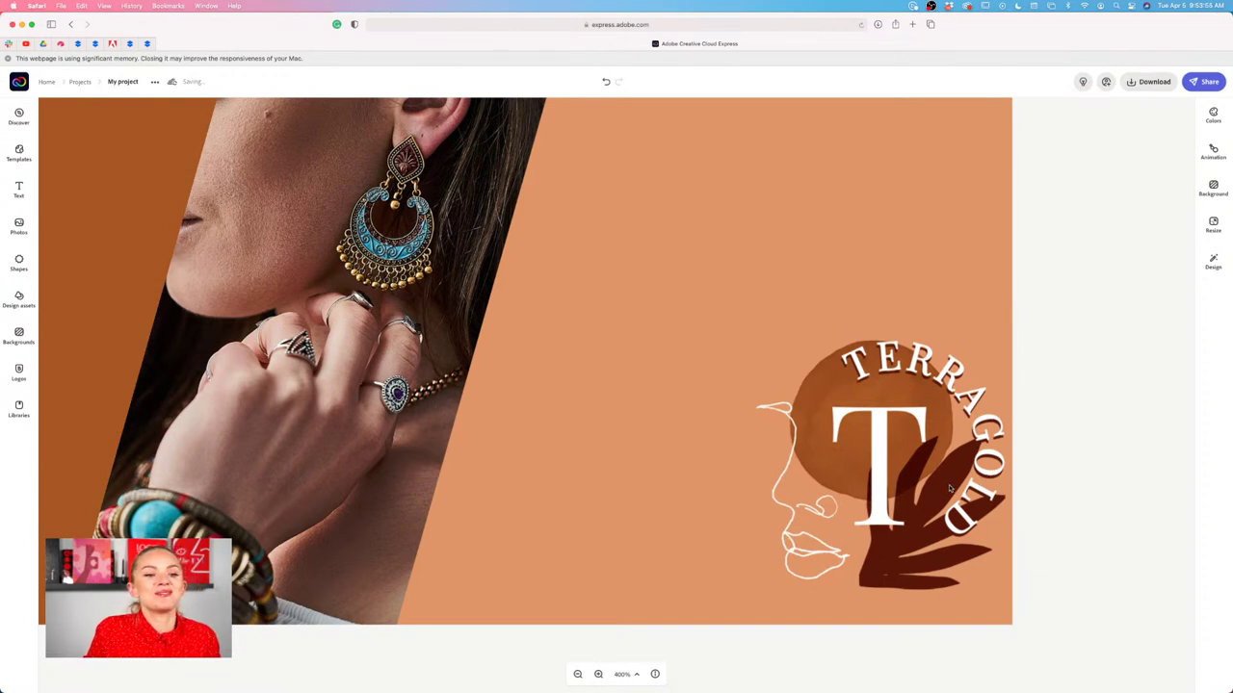
{"action": "left_click_drag", "start_coordinate": [950, 489], "coordinate": [863, 441]}
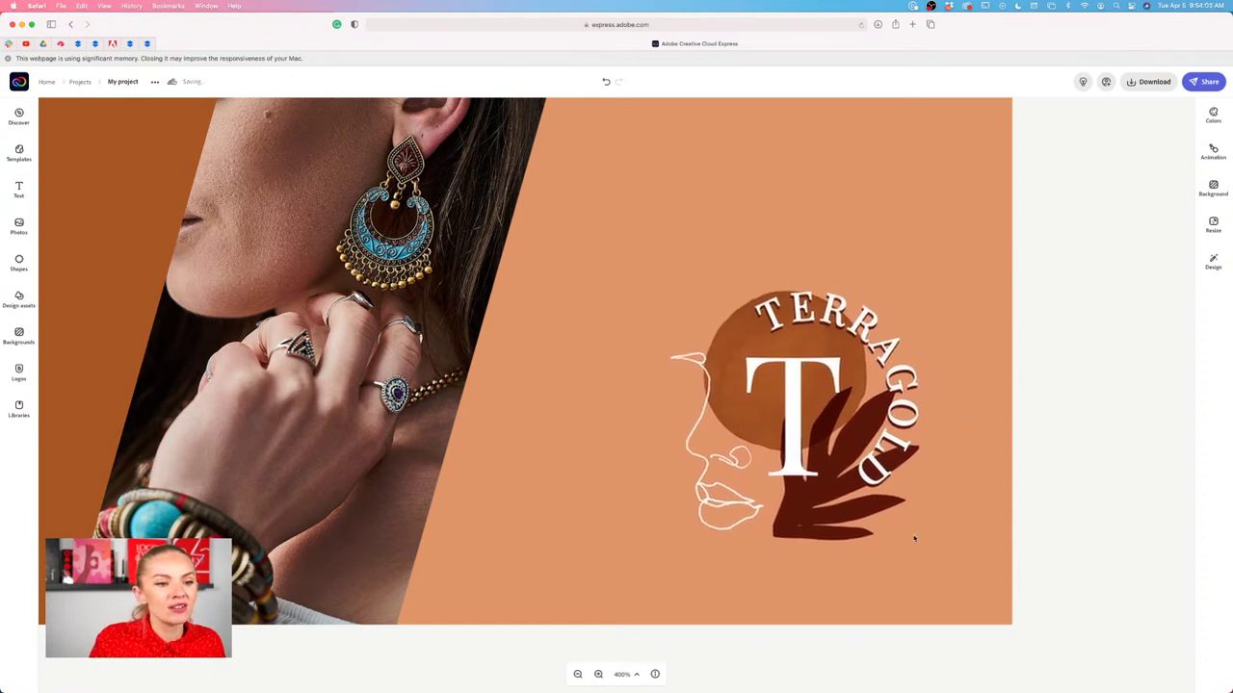
Review the whole banner at 150% zoom and examine the available download formats and sharing options.
{"action": "scroll", "coordinate": [914, 539], "scroll_direction": "left", "scroll_amount": 3}
{"action": "scroll", "coordinate": [914, 539], "scroll_direction": "up", "scroll_amount": 1}
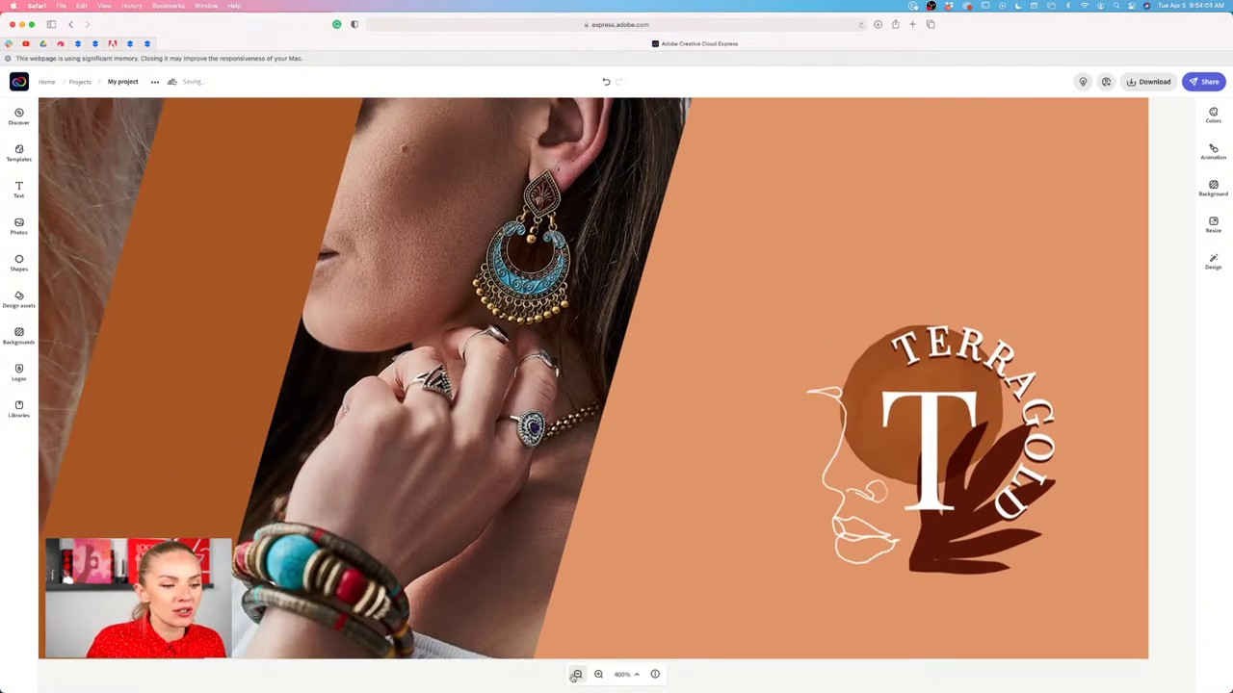
{"action": "left_click", "coordinate": [576, 675]}
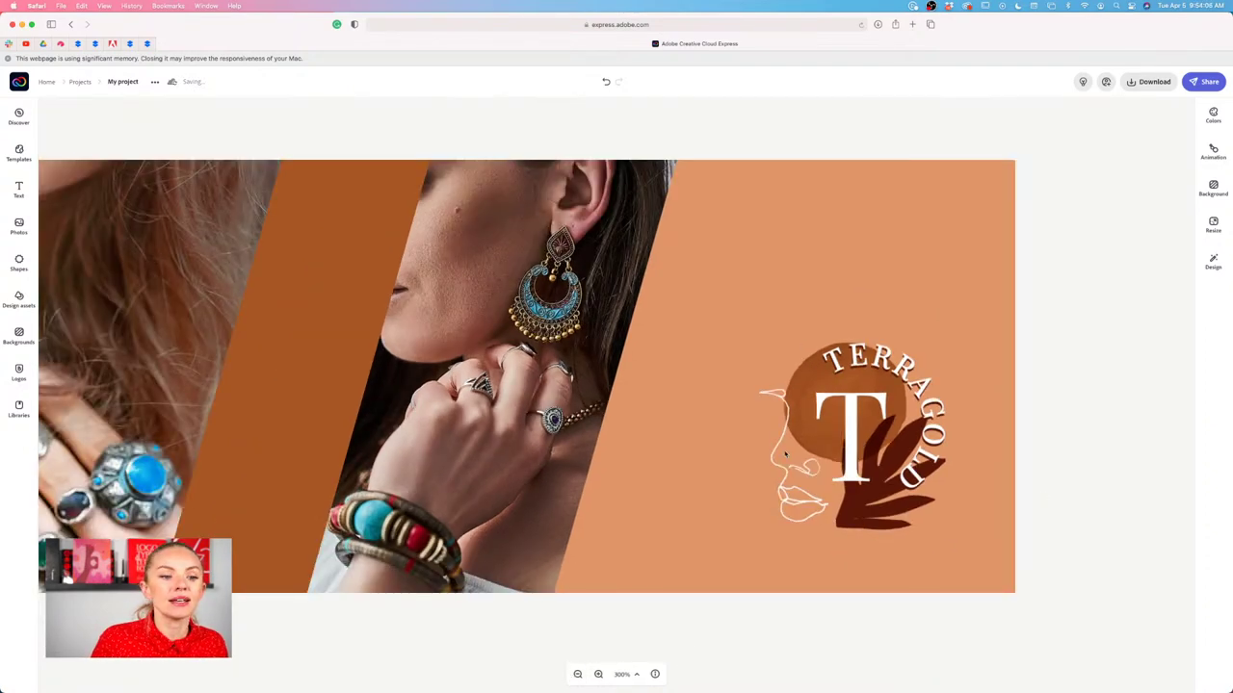
{"action": "left_click", "coordinate": [576, 674]}
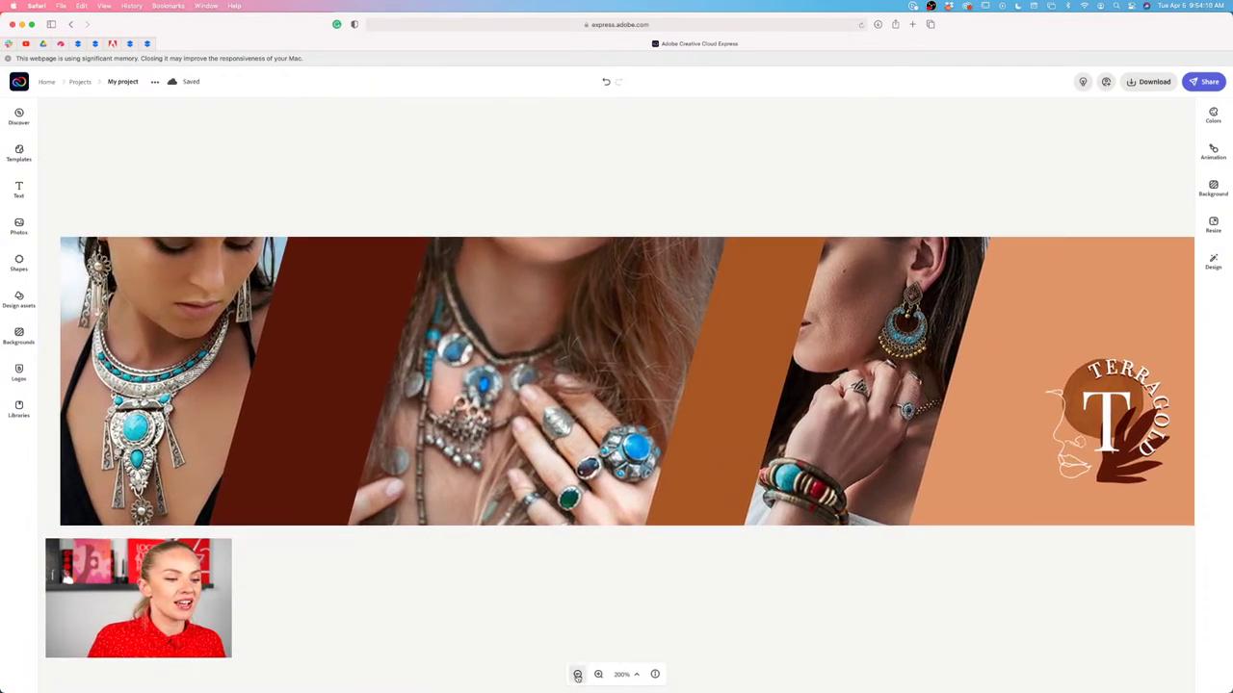
{"action": "left_click", "coordinate": [577, 675]}
{"action": "left_click", "coordinate": [577, 675]}
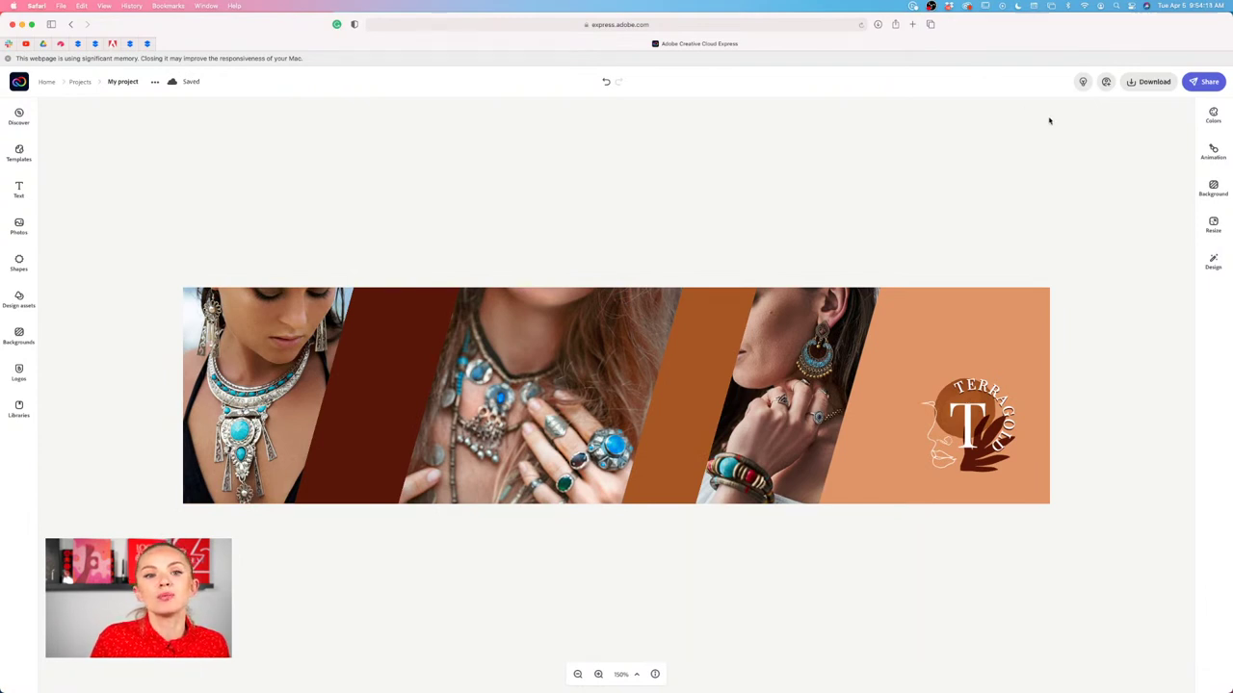
{"action": "left_click", "coordinate": [1151, 84]}
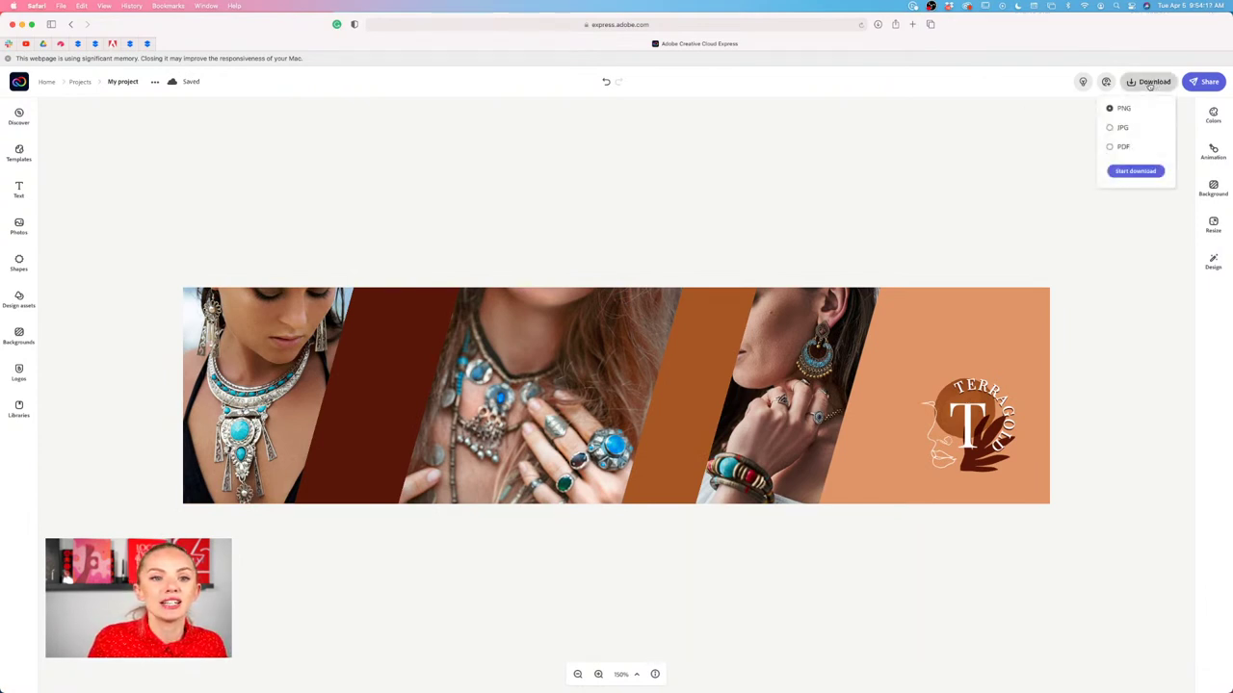
{"action": "left_click", "coordinate": [1207, 82]}
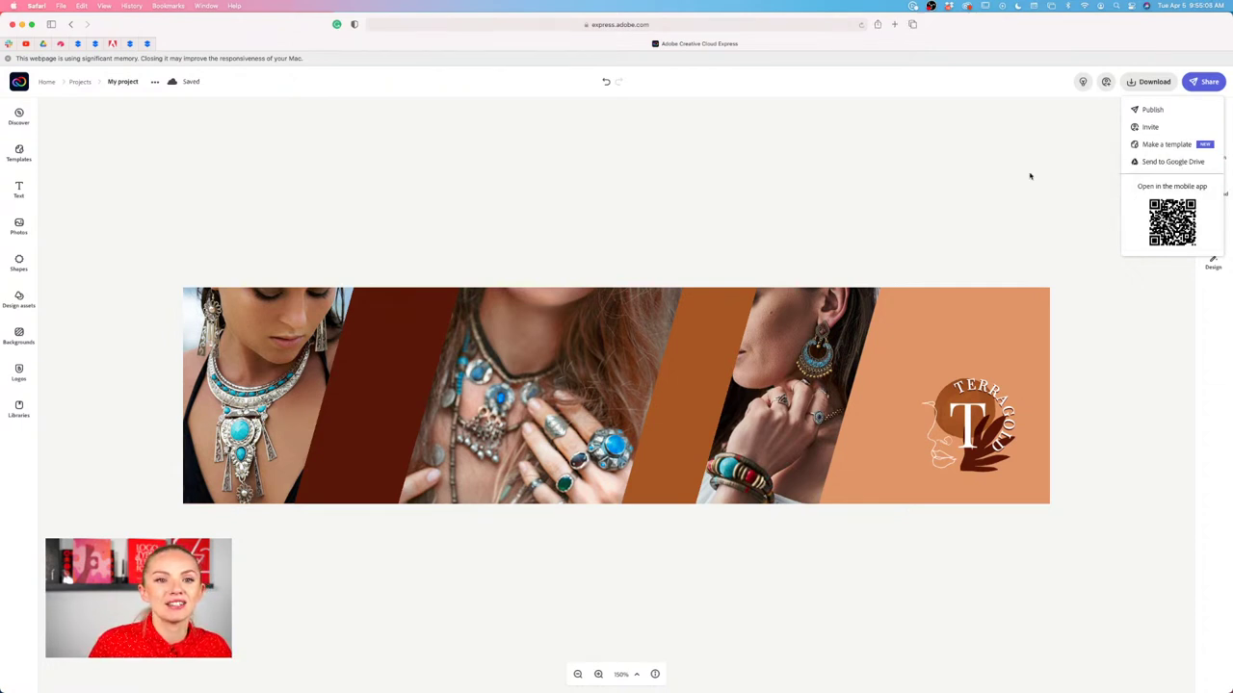
Download the banner as a PNG with a solid color background and check the file in the browser's downloads.
{"action": "left_click", "coordinate": [1158, 83]}
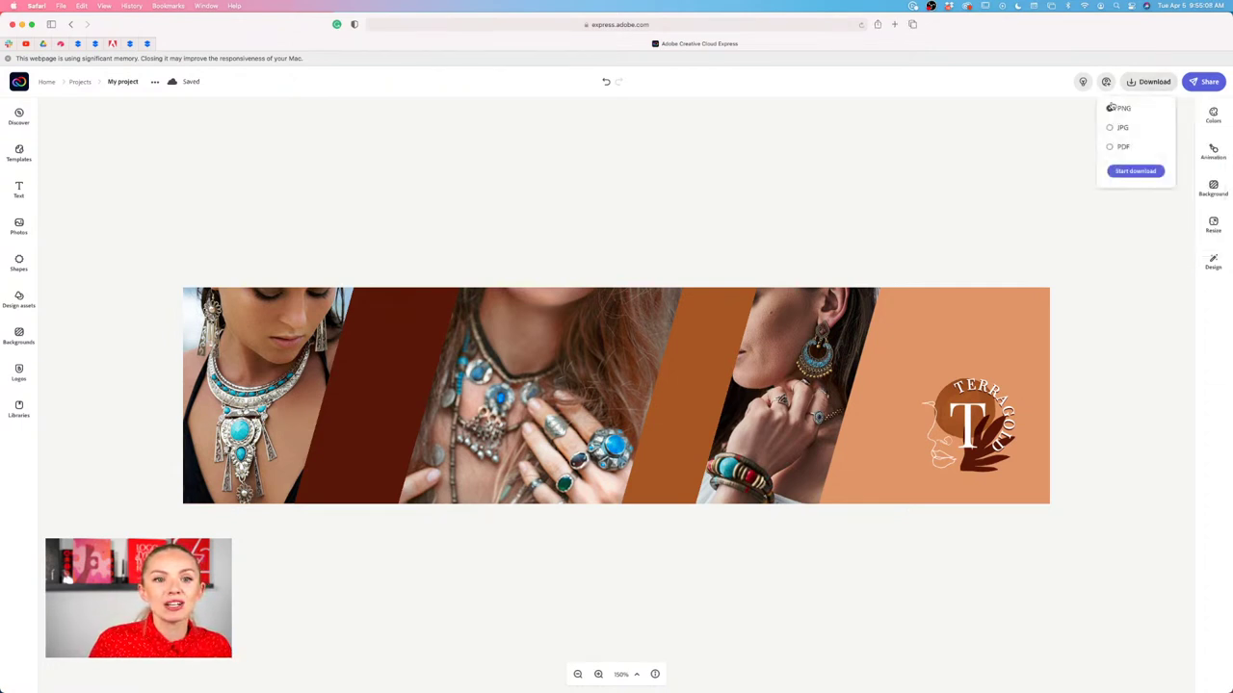
{"action": "left_click", "coordinate": [1158, 171]}
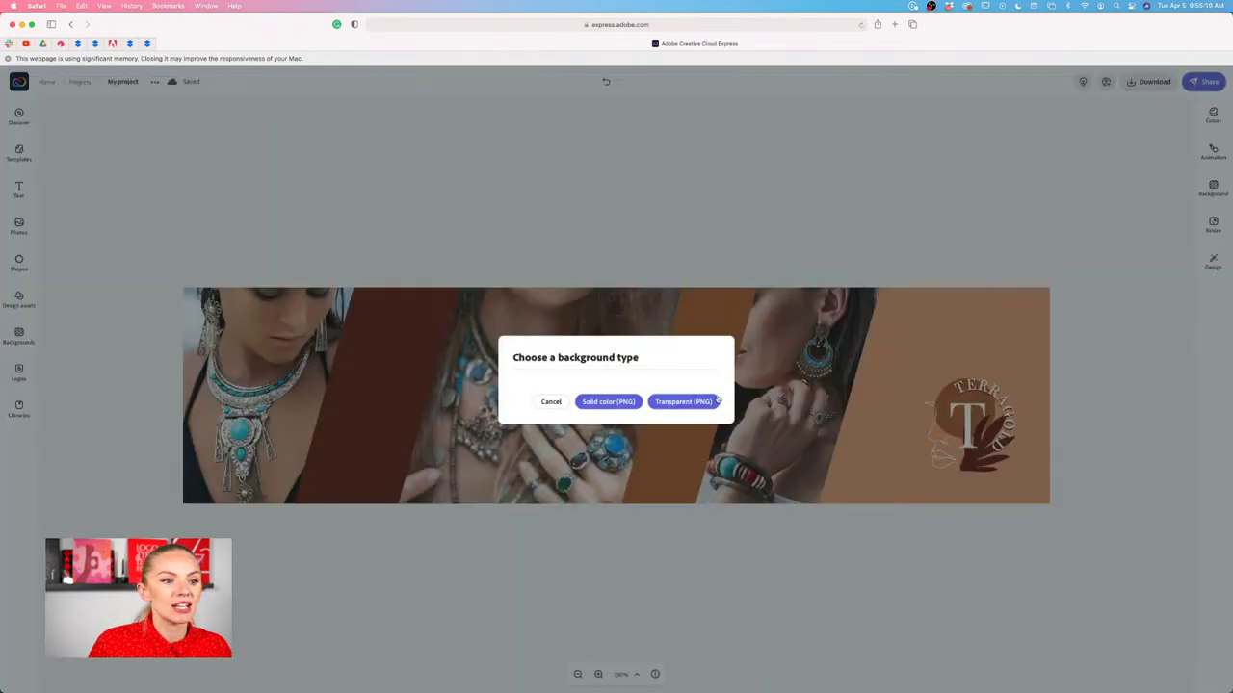
{"action": "left_click", "coordinate": [618, 403]}
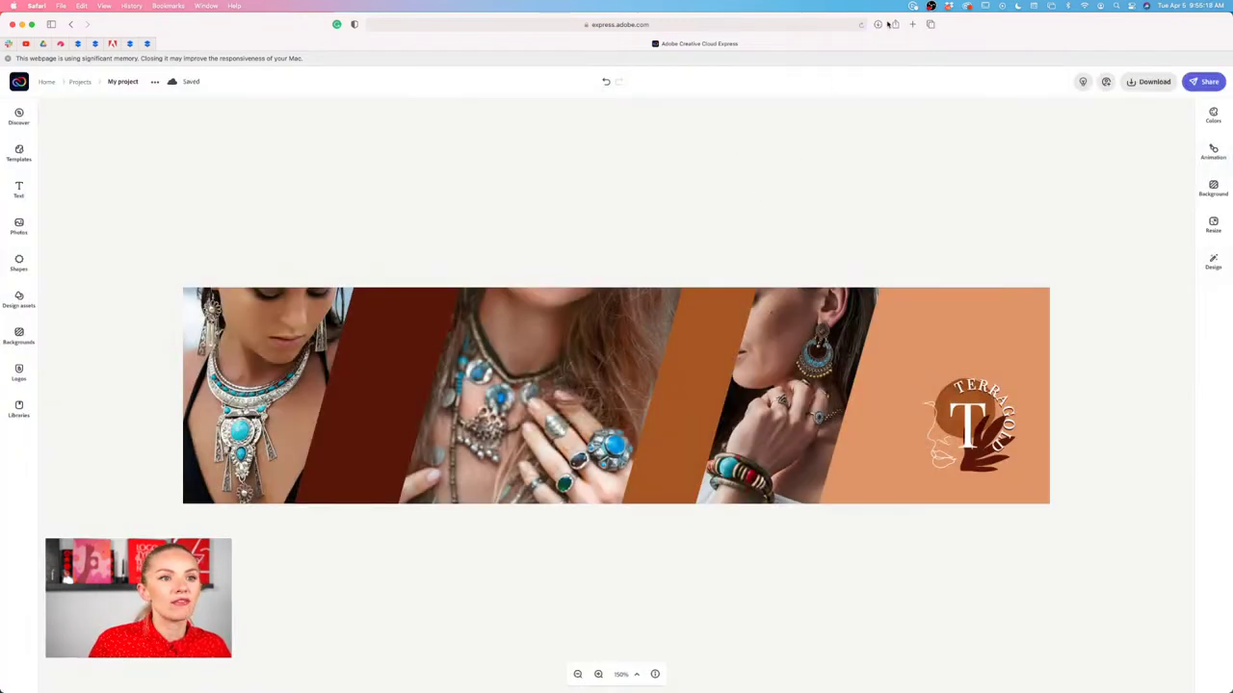
{"action": "left_click", "coordinate": [878, 25]}
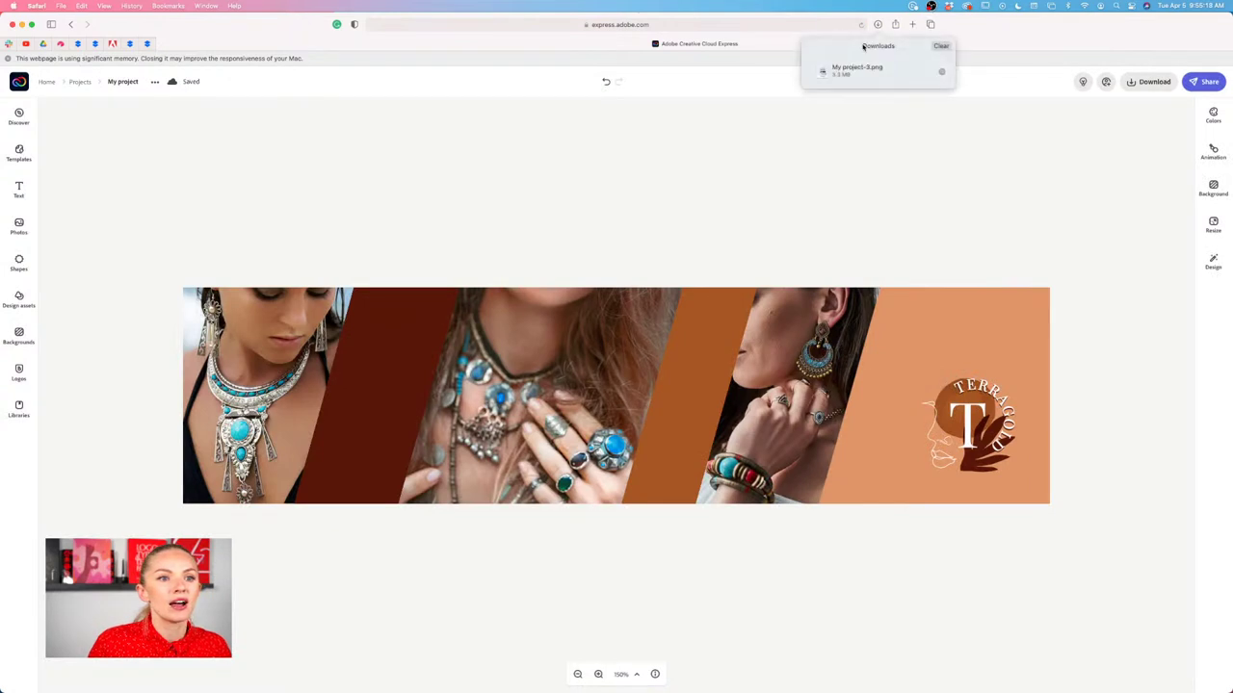
{"action": "left_click", "coordinate": [972, 43]}
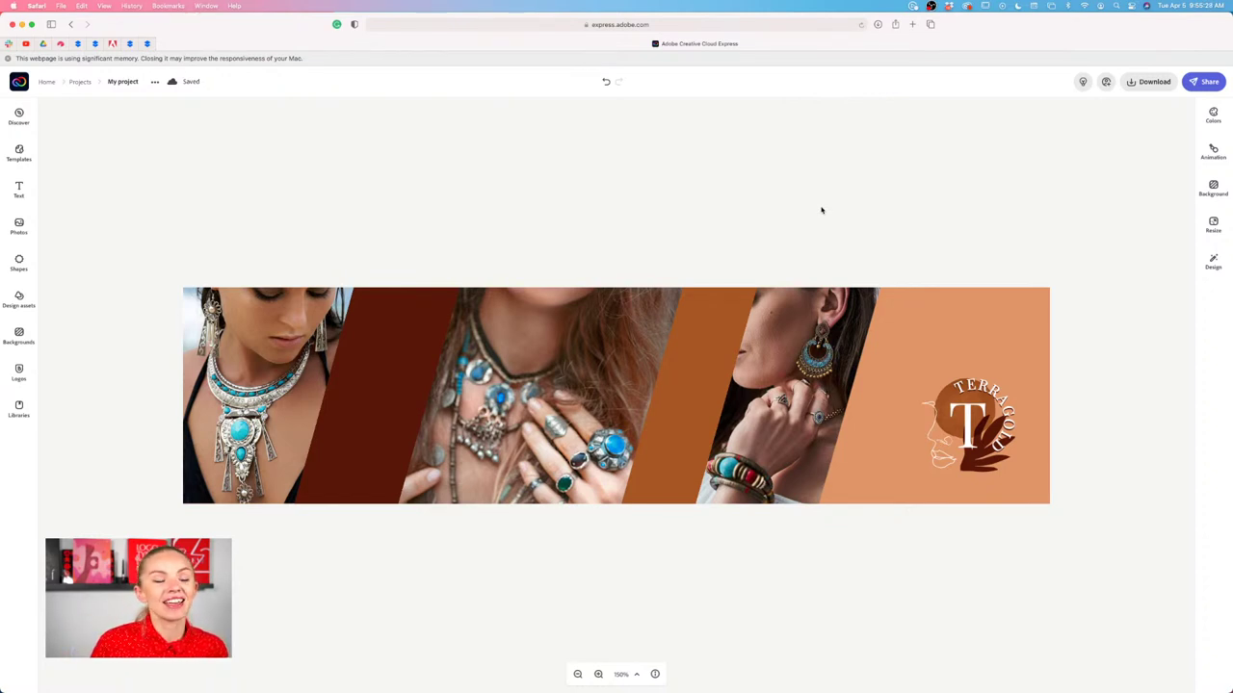
Leave the banner design and return to the projects overview.
{"action": "left_click", "coordinate": [77, 83]}
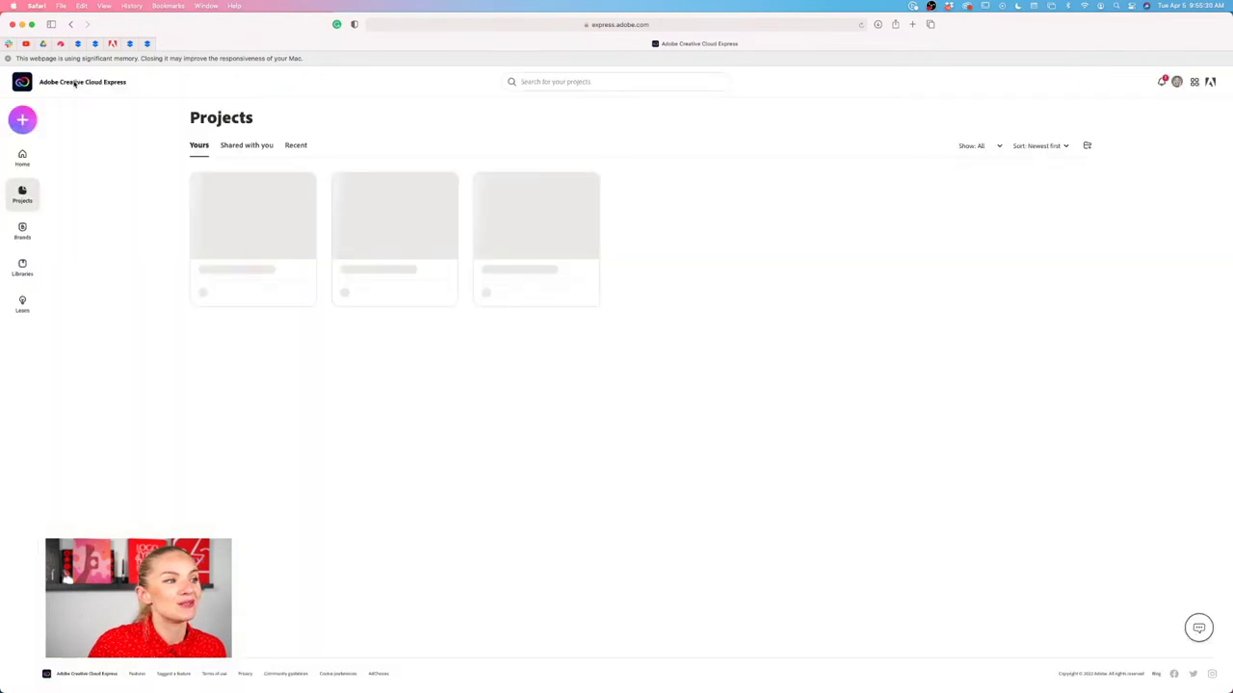